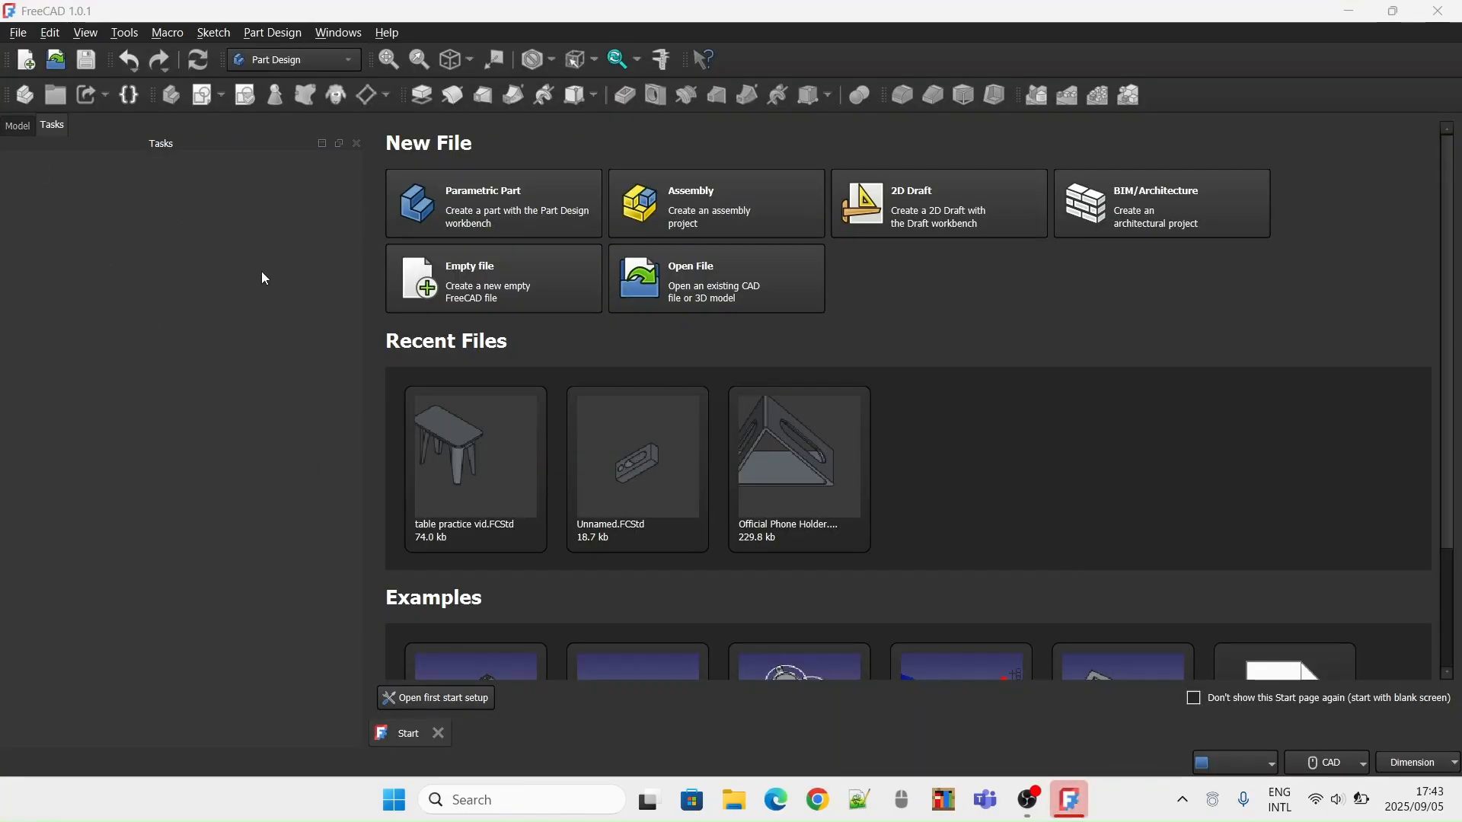
Create a new parametric part and start a sketch on the XY plane
click(446, 222)
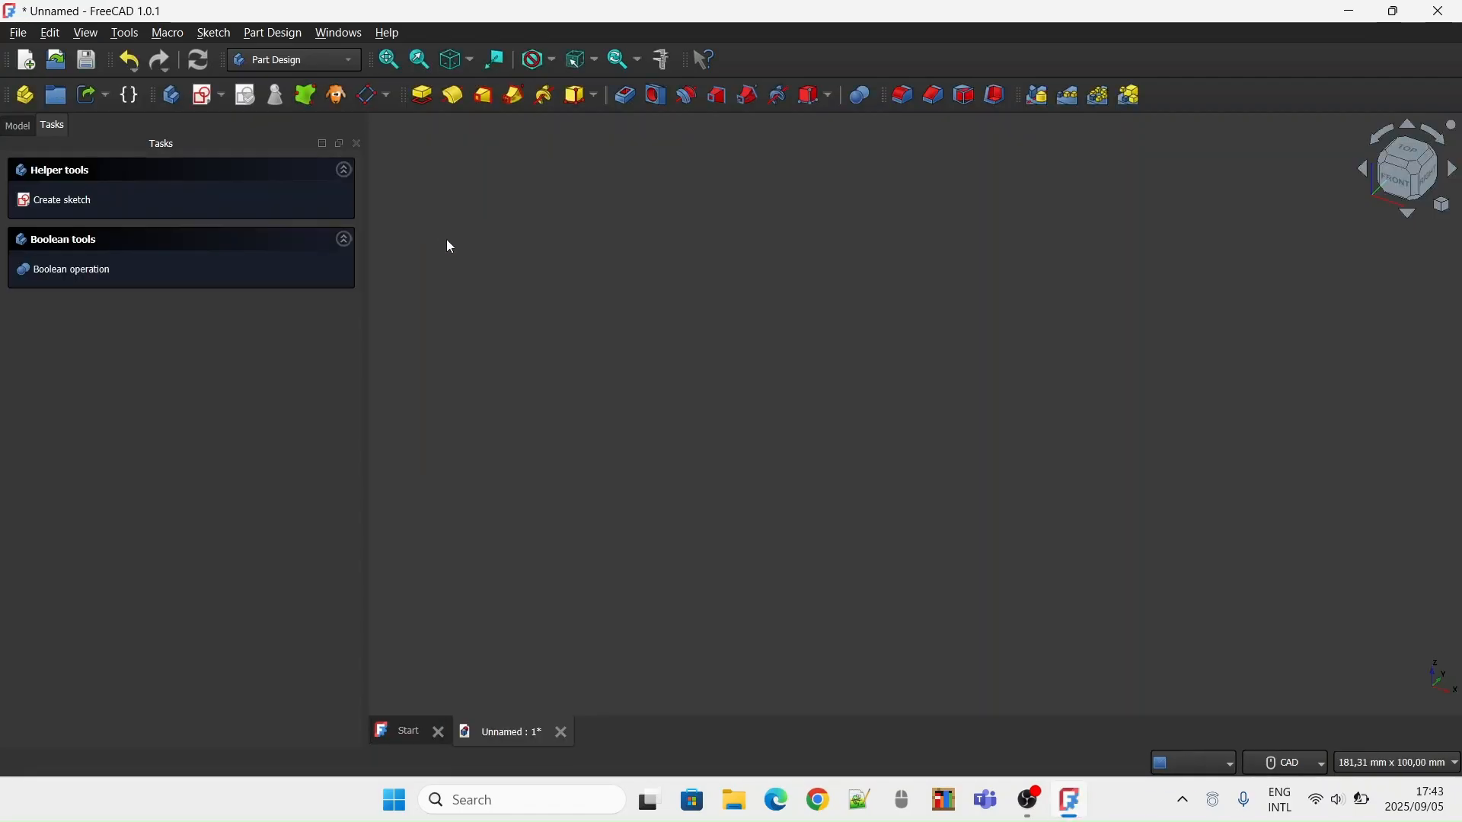
click(80, 202)
click(1405, 152)
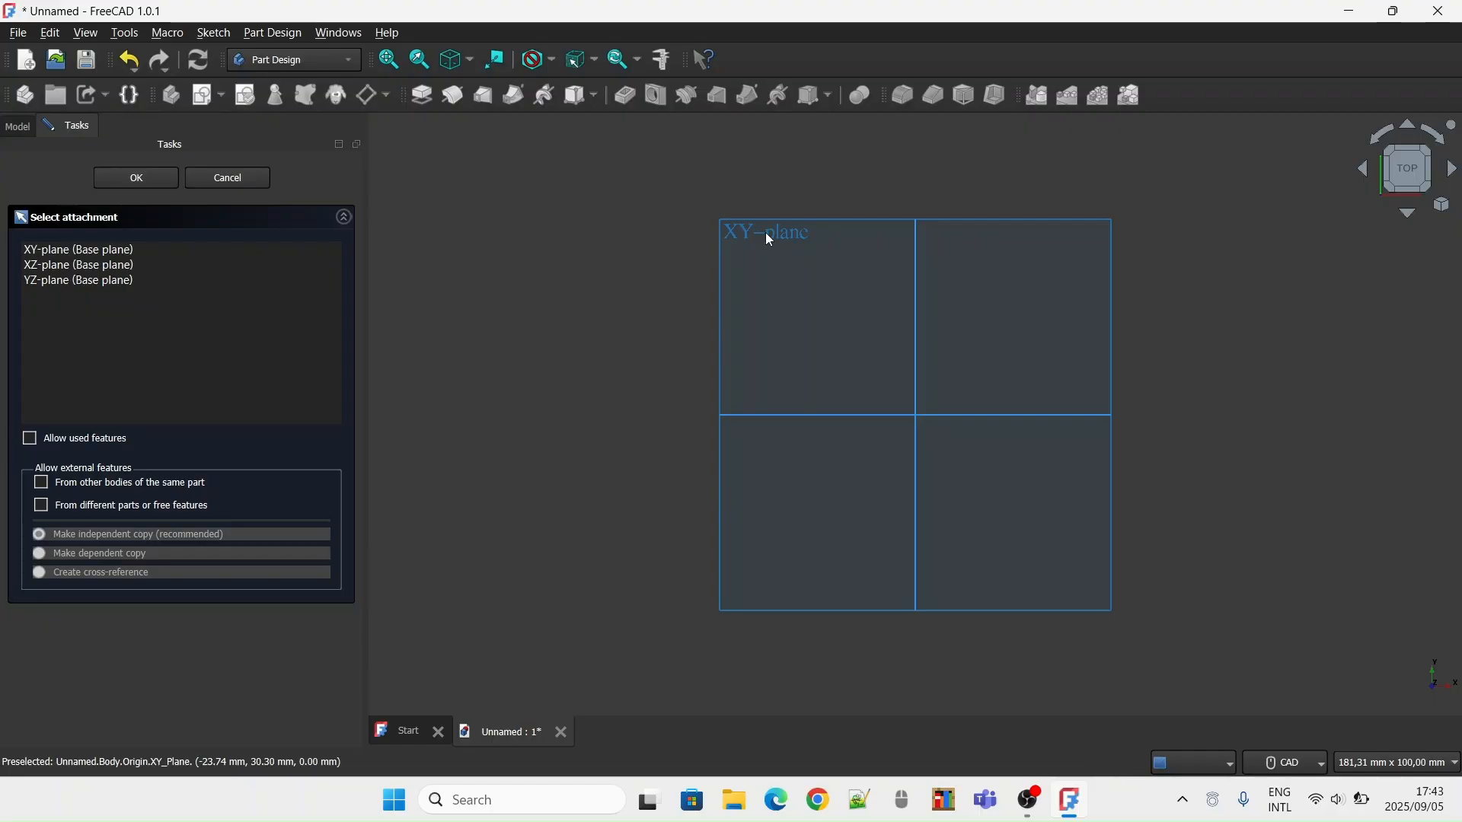
click(768, 237)
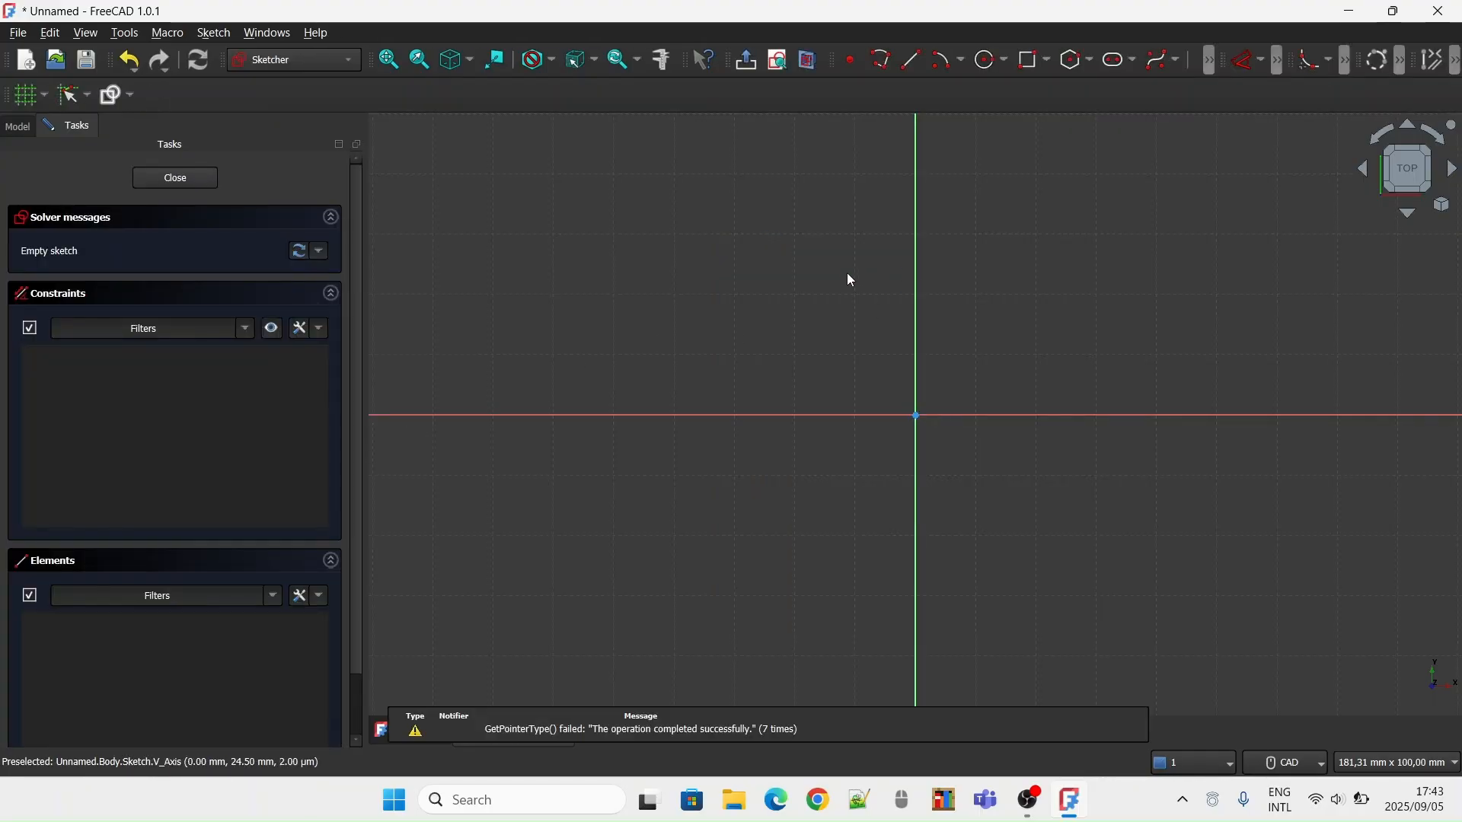
scroll(993, 419, down, 5)
scroll(958, 353, down, 5)
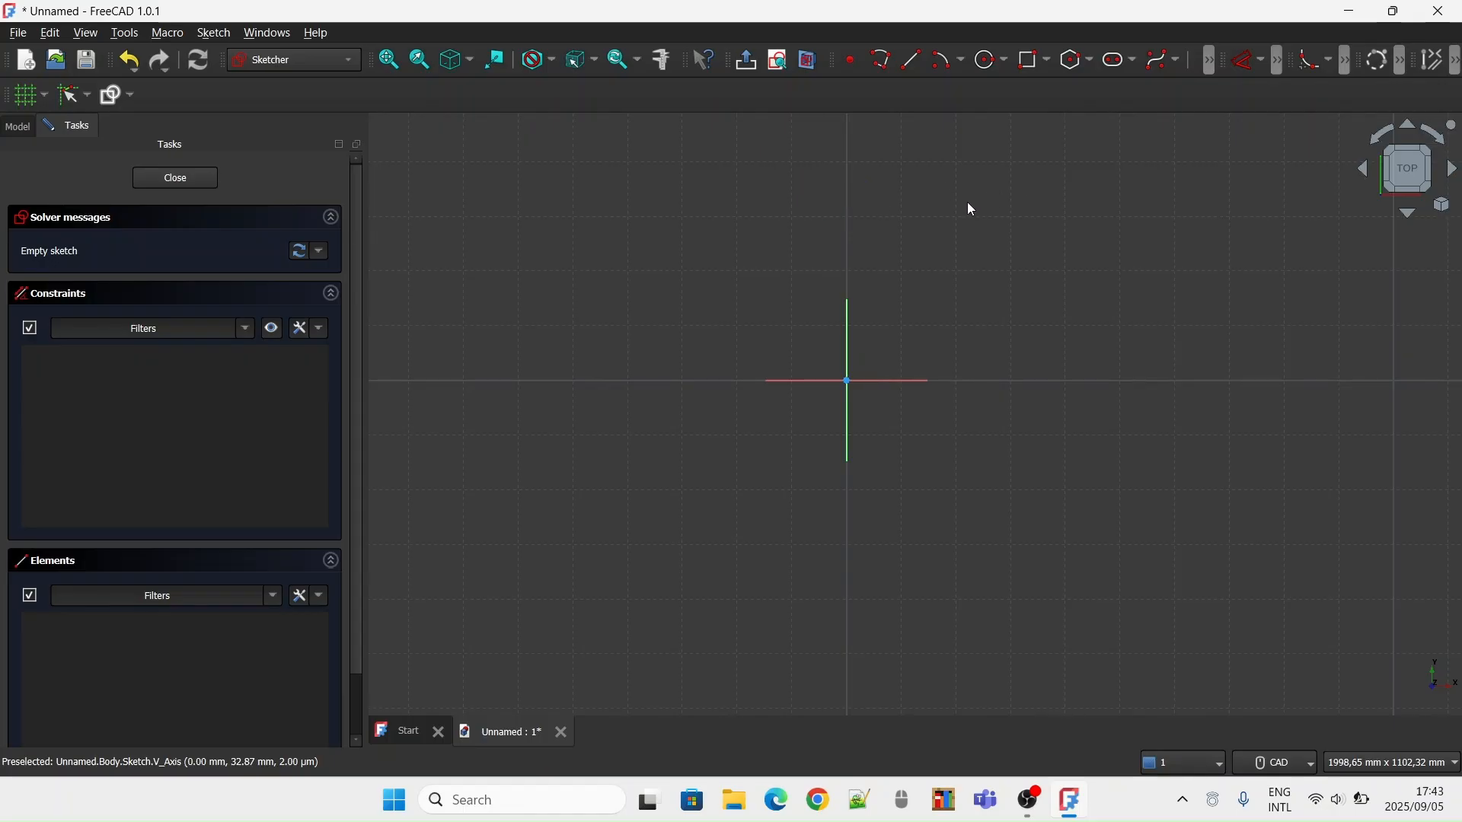
click(1026, 69)
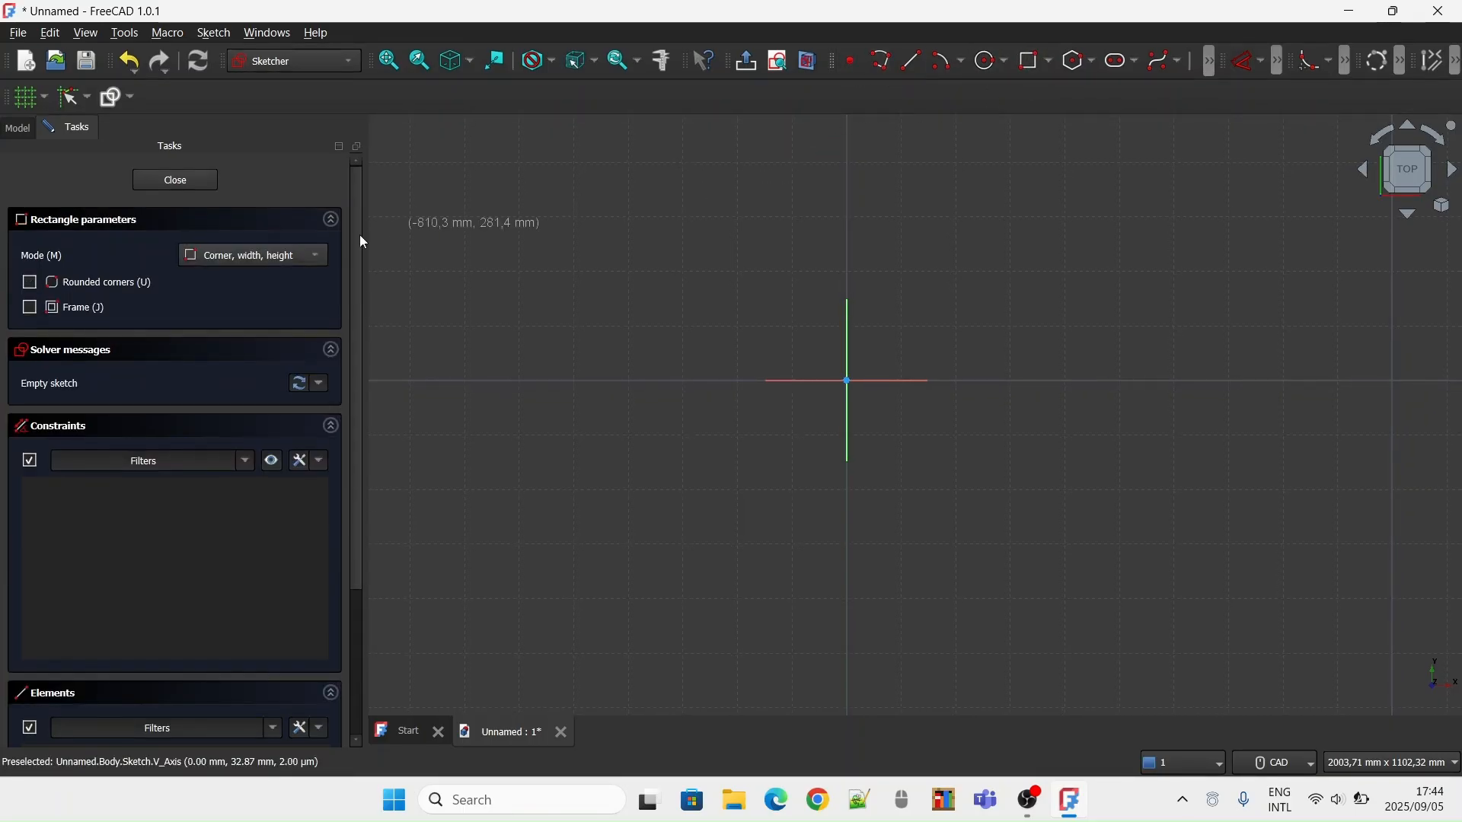
click(198, 186)
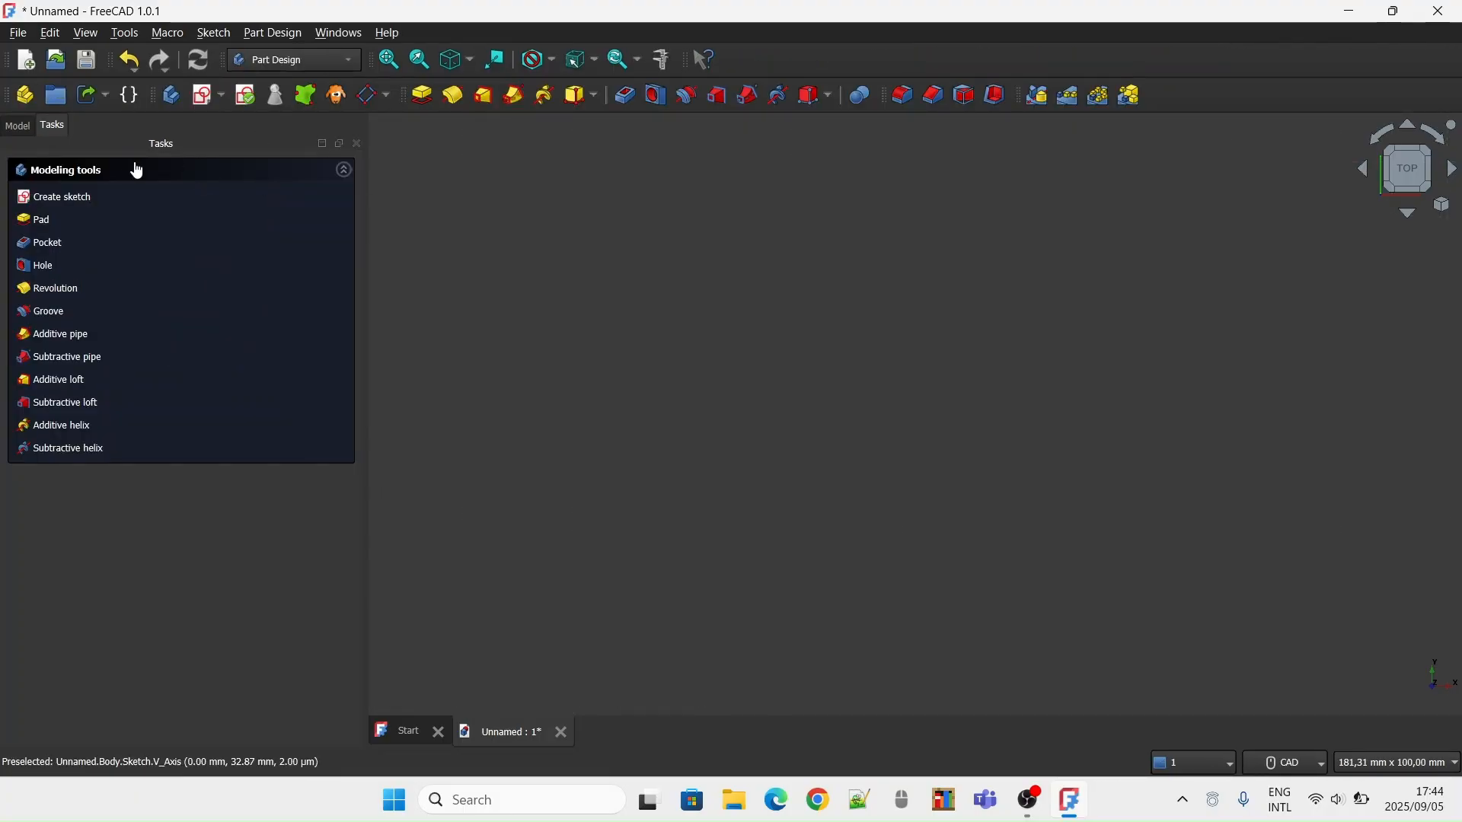
Create a new sketch on the XY plane and draw a rectangle about 122.5 by 60.9 mm around the origin
click(67, 197)
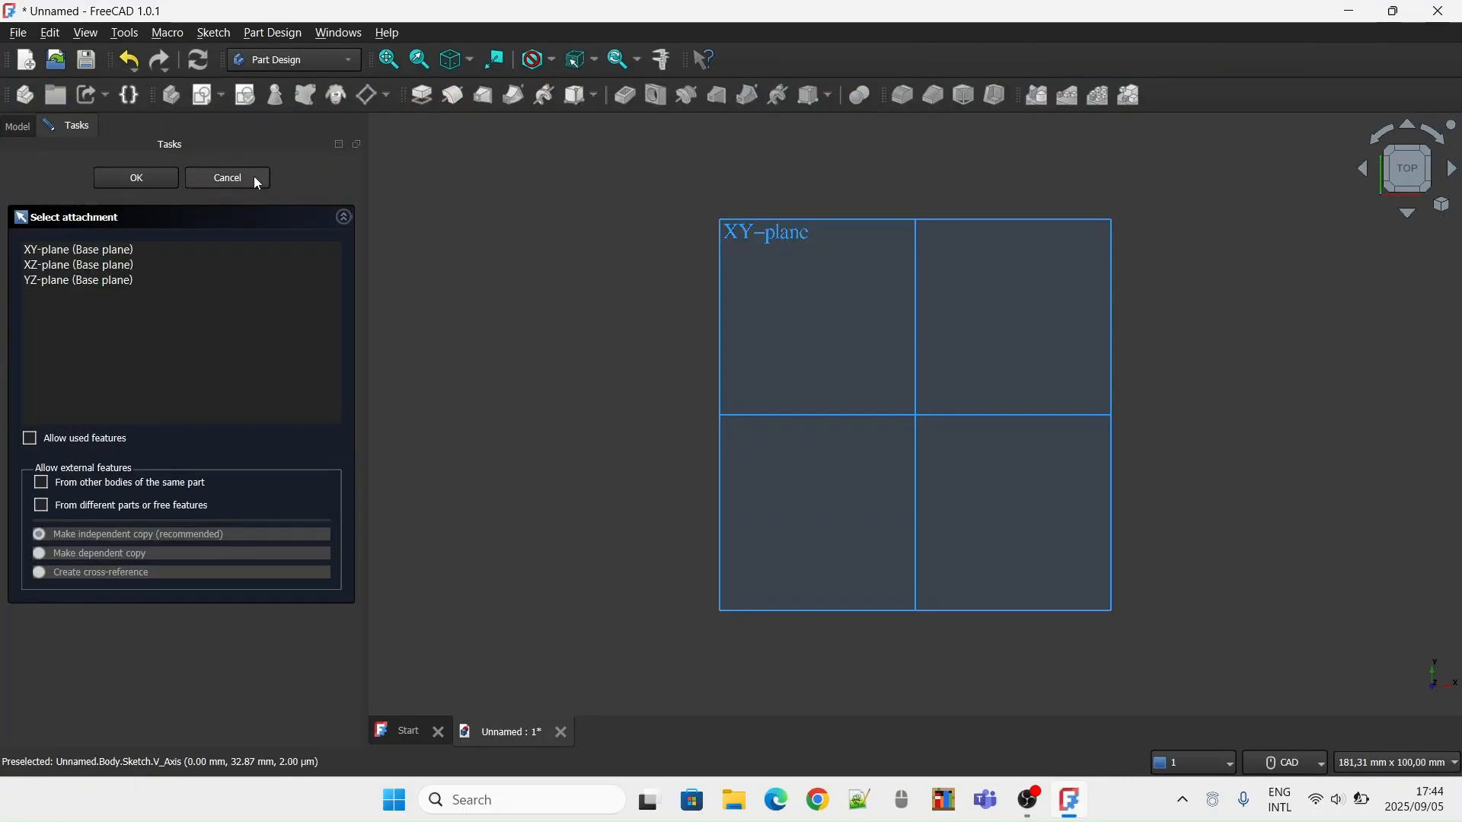
click(759, 222)
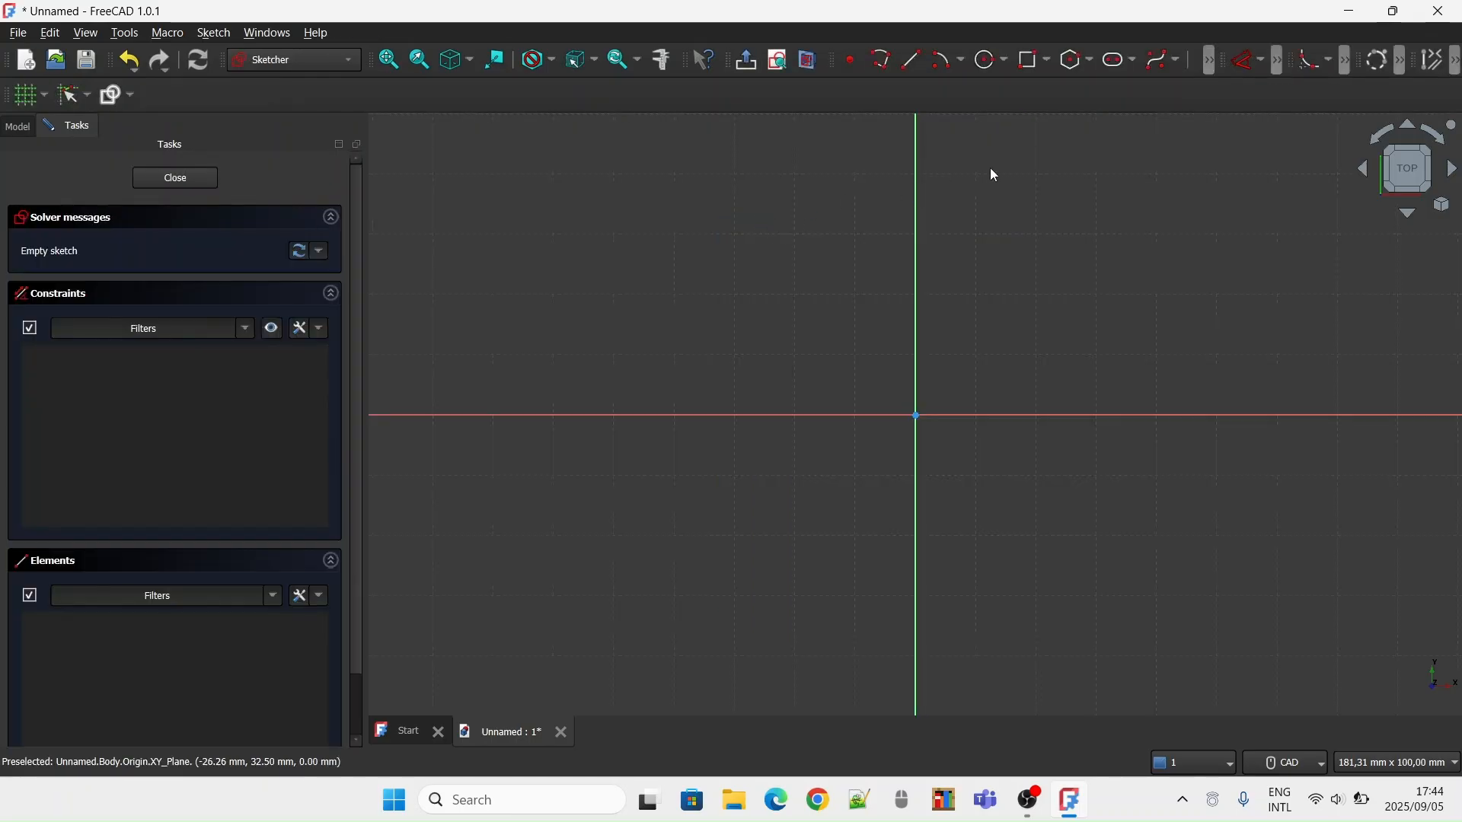
click(1029, 65)
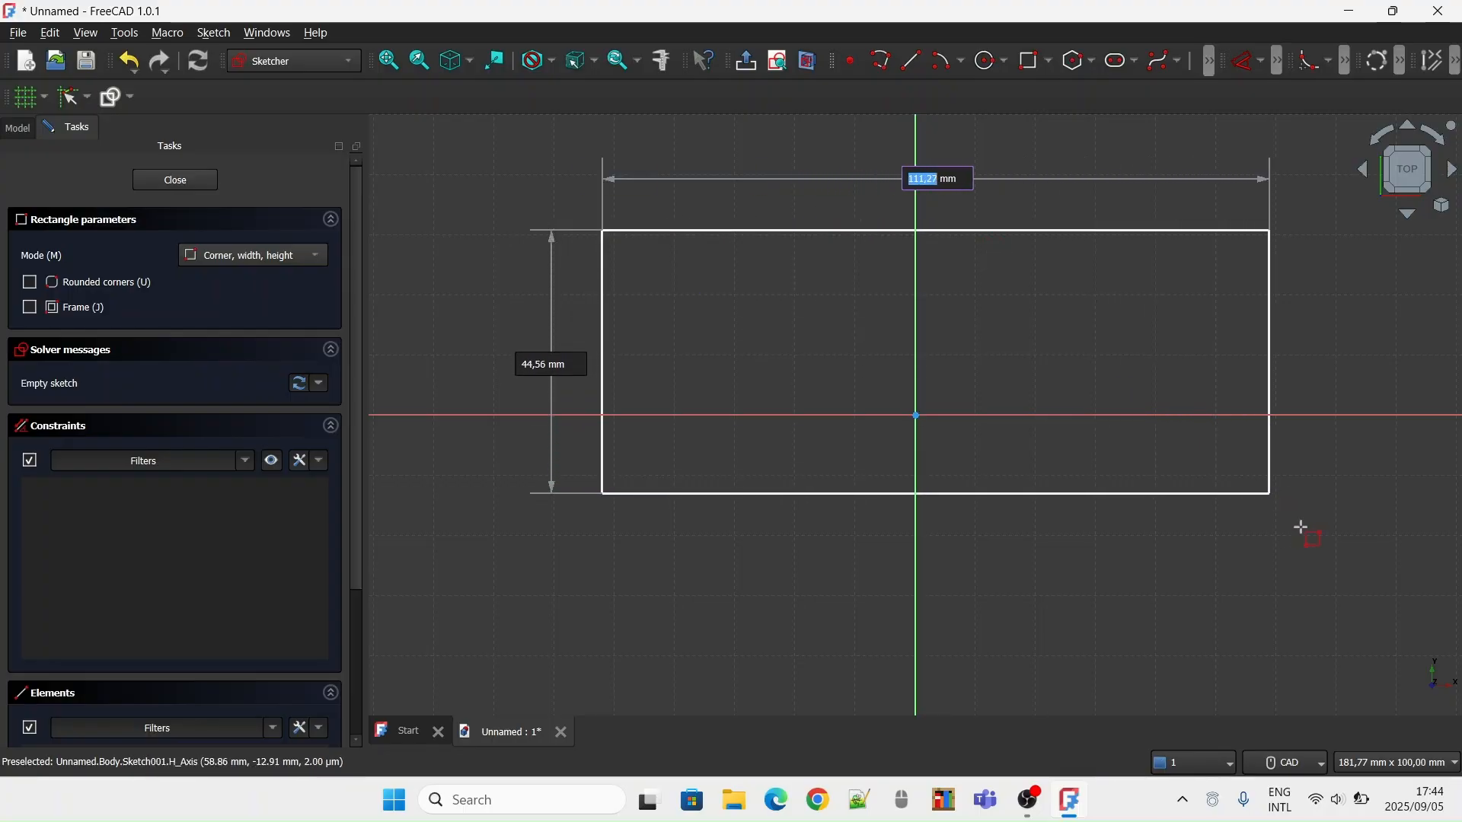
click(1341, 591)
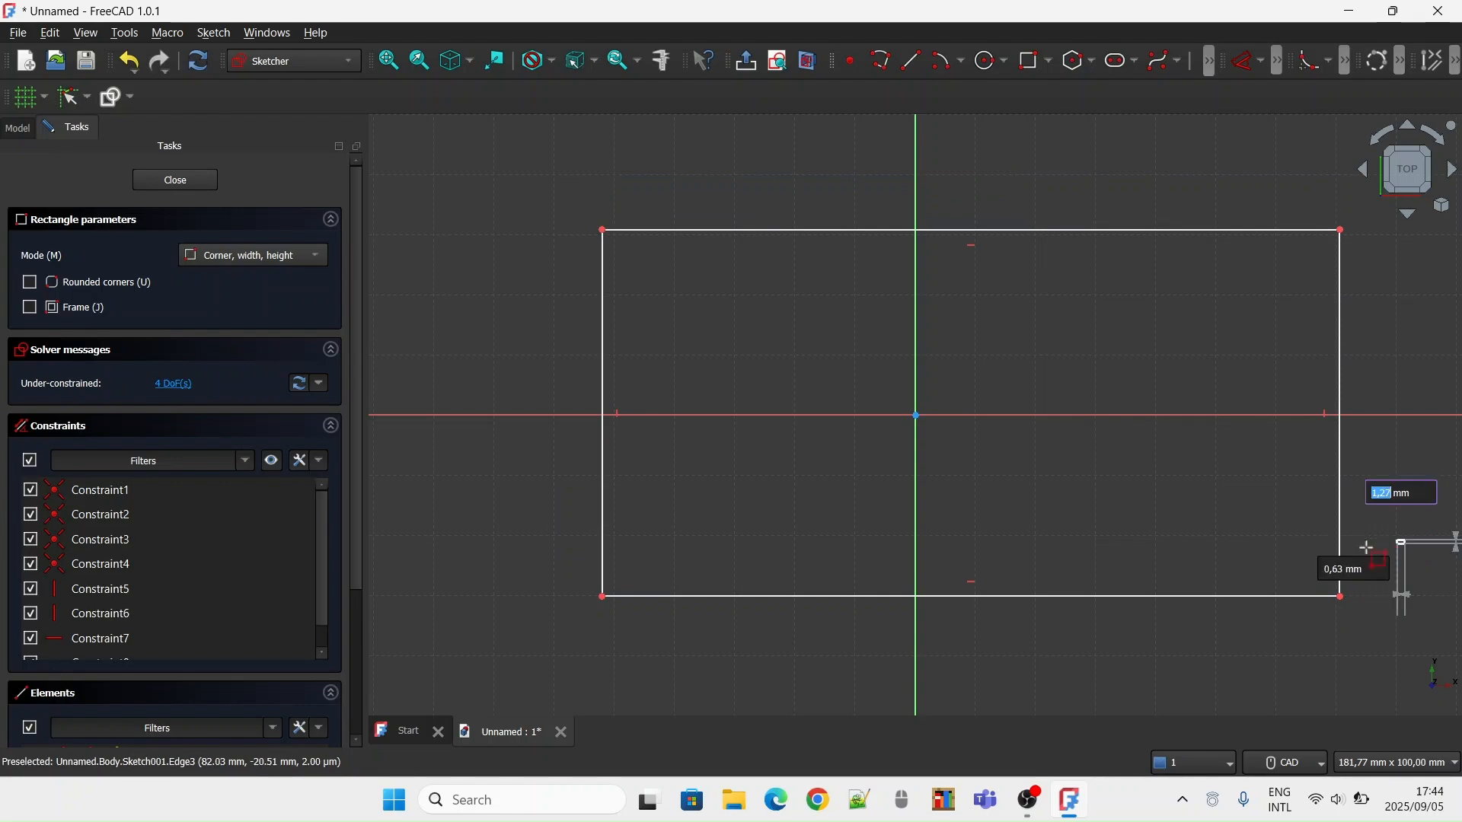
key(Escape)
key(Escape)
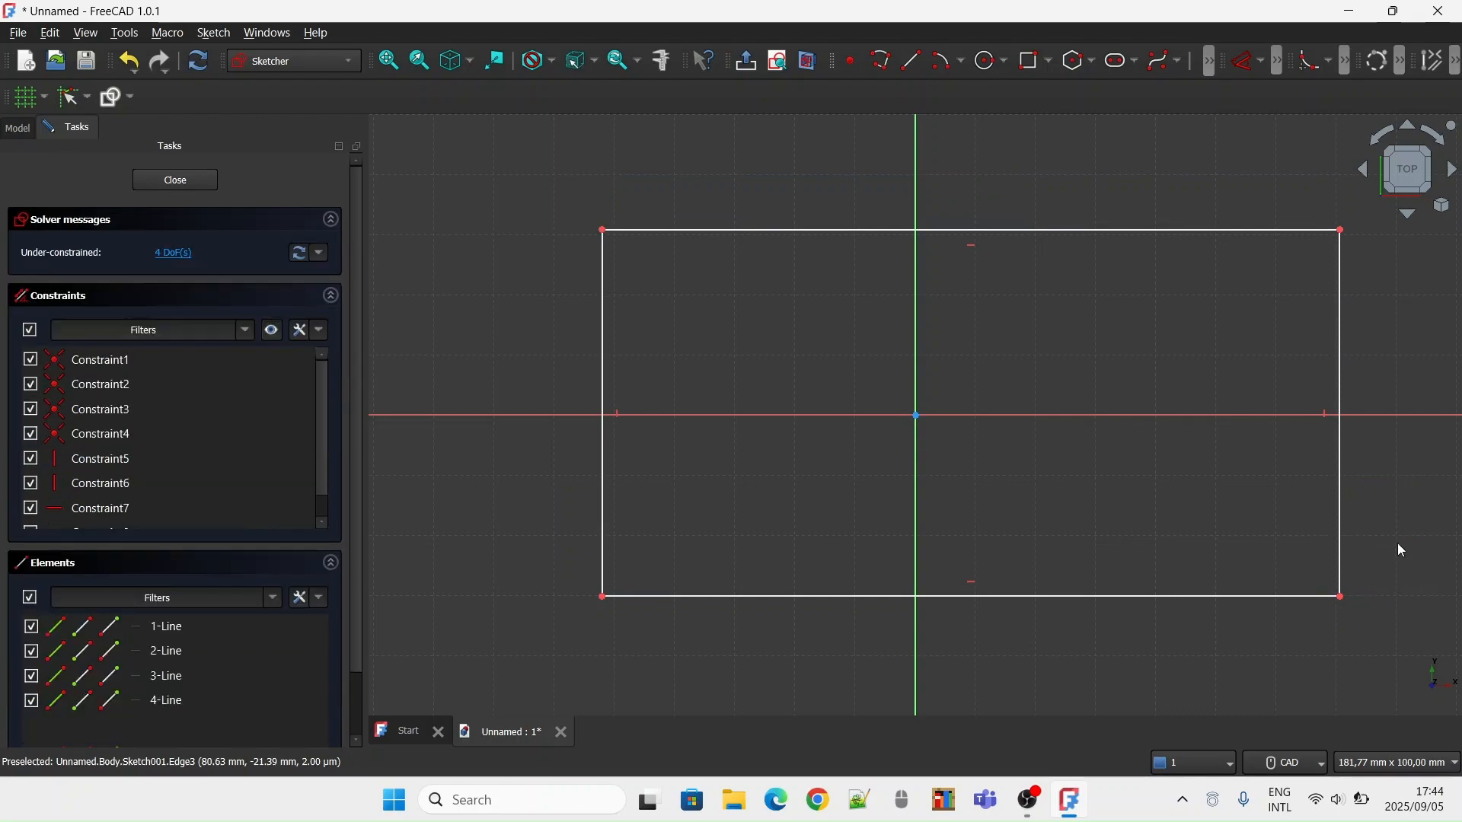
key(Escape)
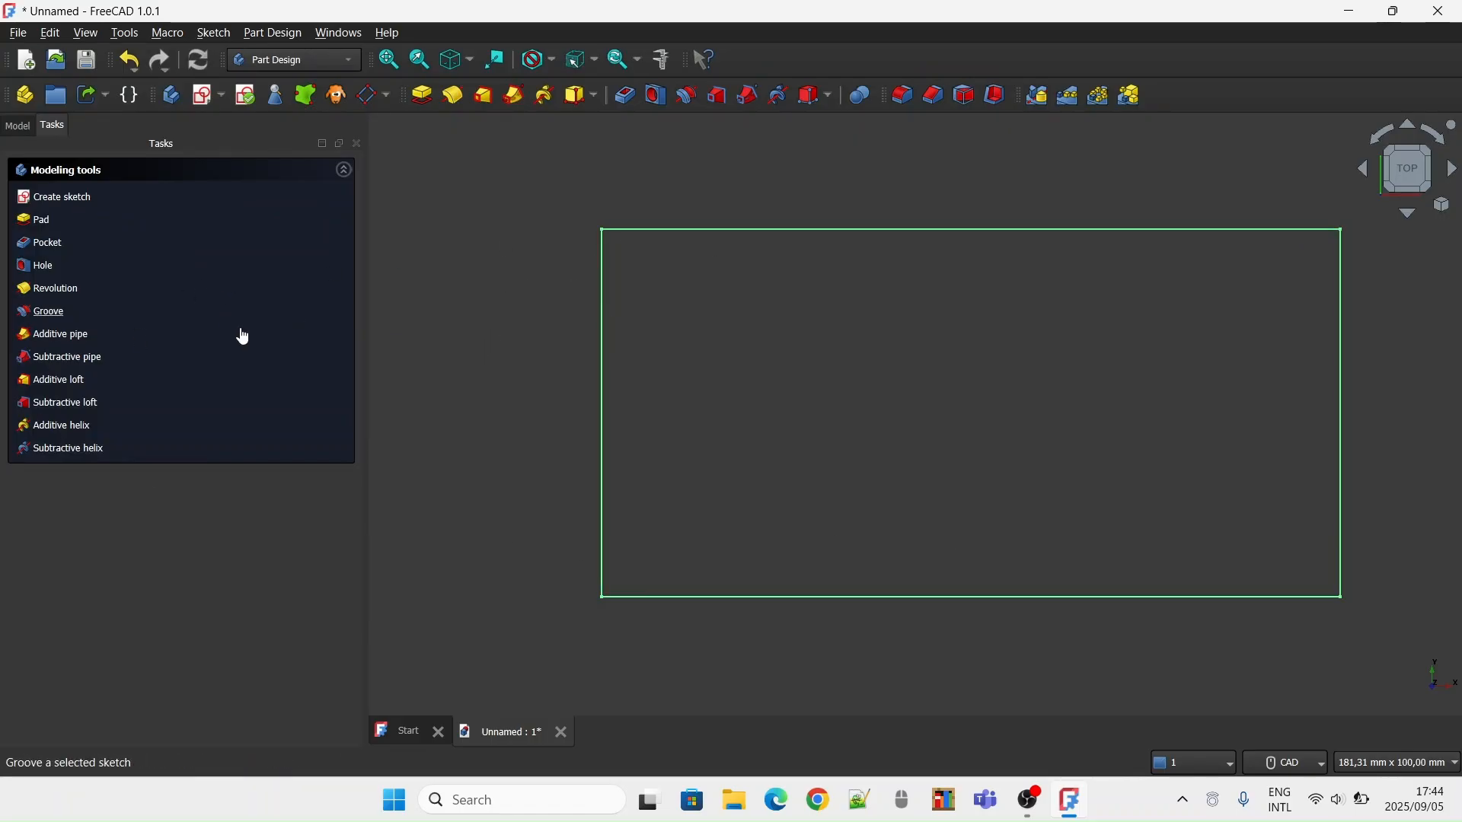
Switch to the Sketcher workbench and reopen the rectangle sketch for editing
click(764, 231)
click(762, 230)
click(763, 230)
click(761, 230)
click(763, 230)
click(762, 230)
click(761, 231)
click(760, 230)
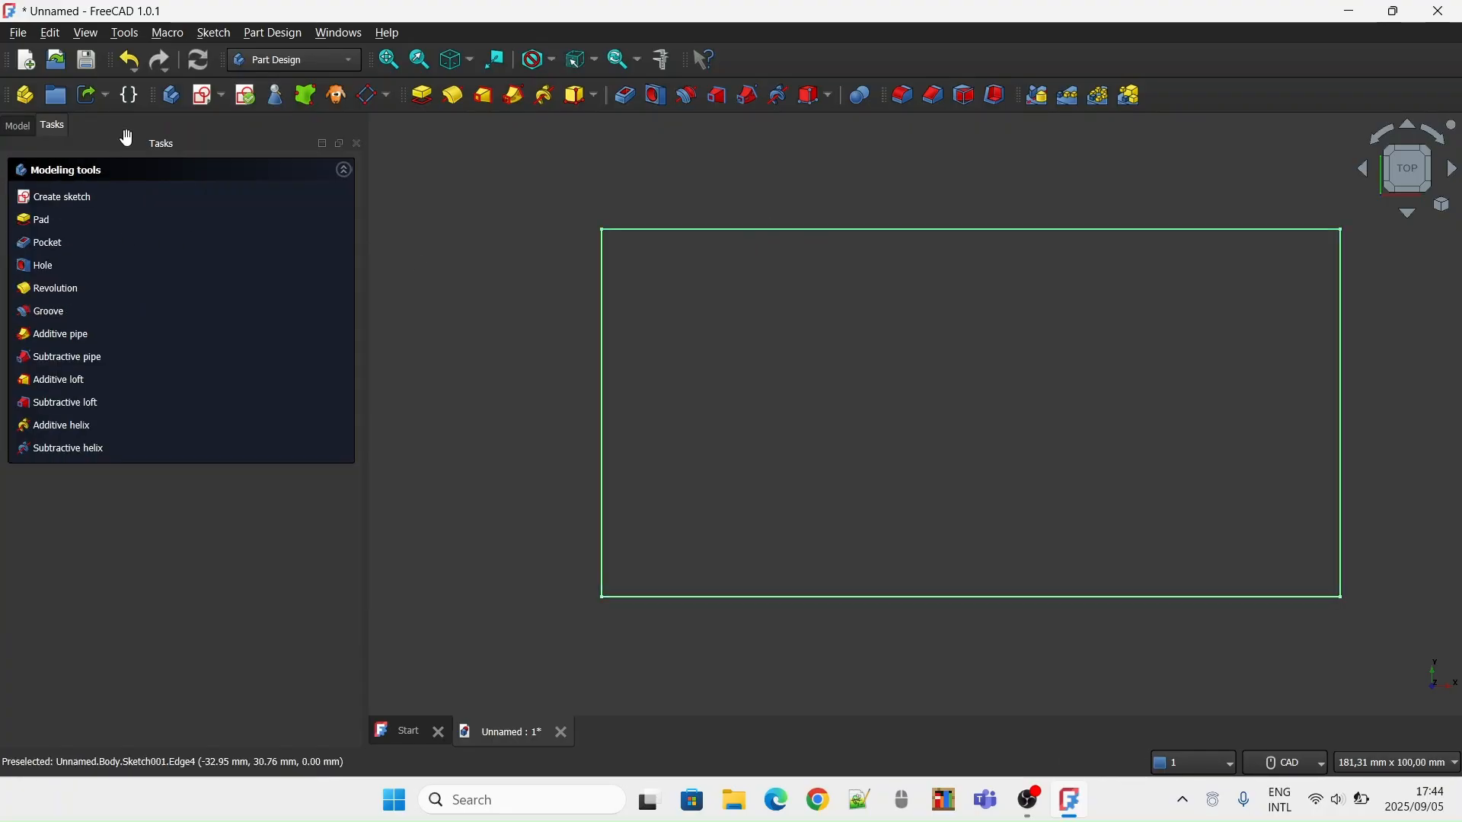
click(277, 61)
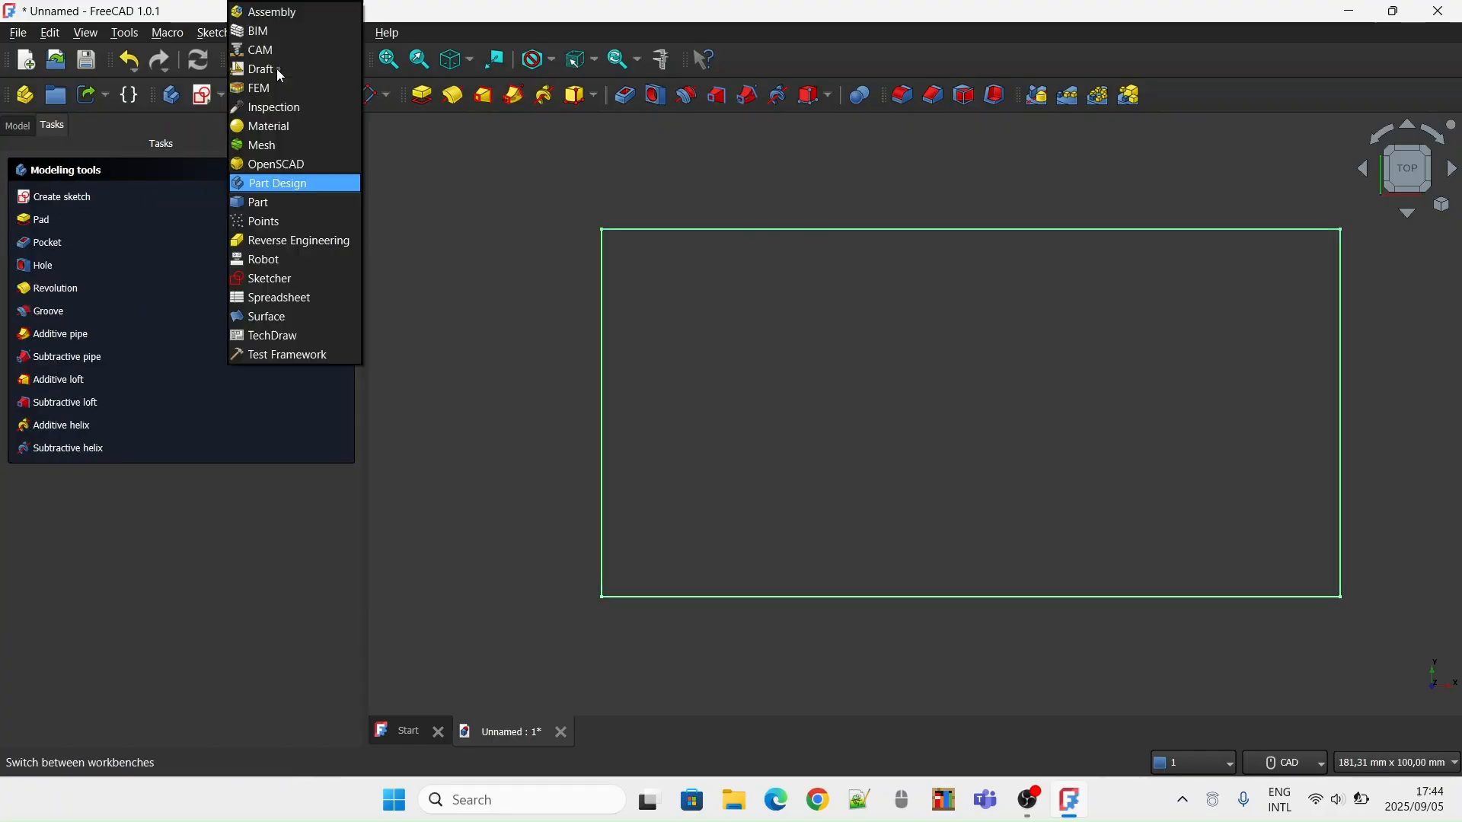
click(292, 279)
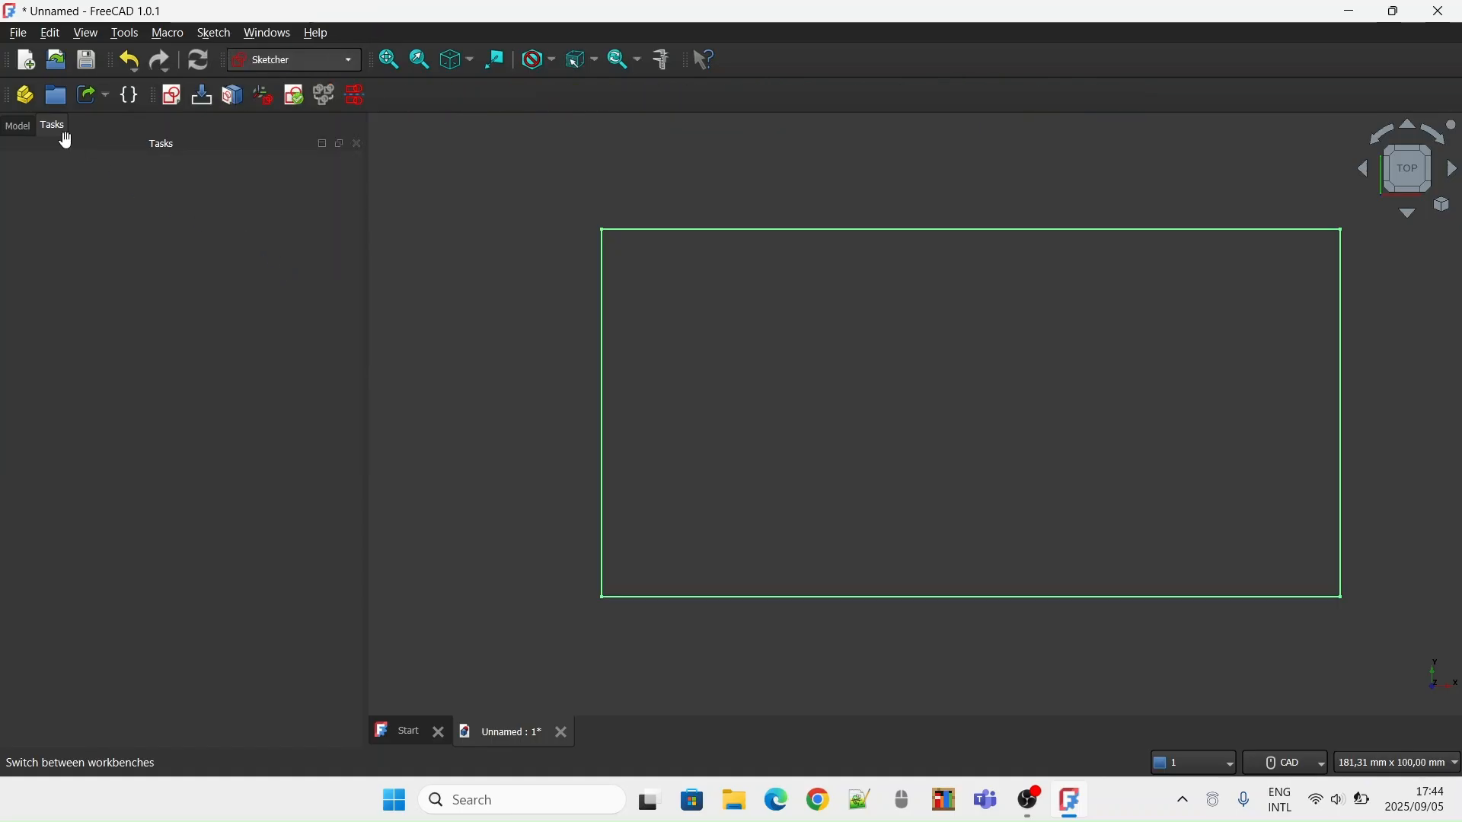
click(204, 97)
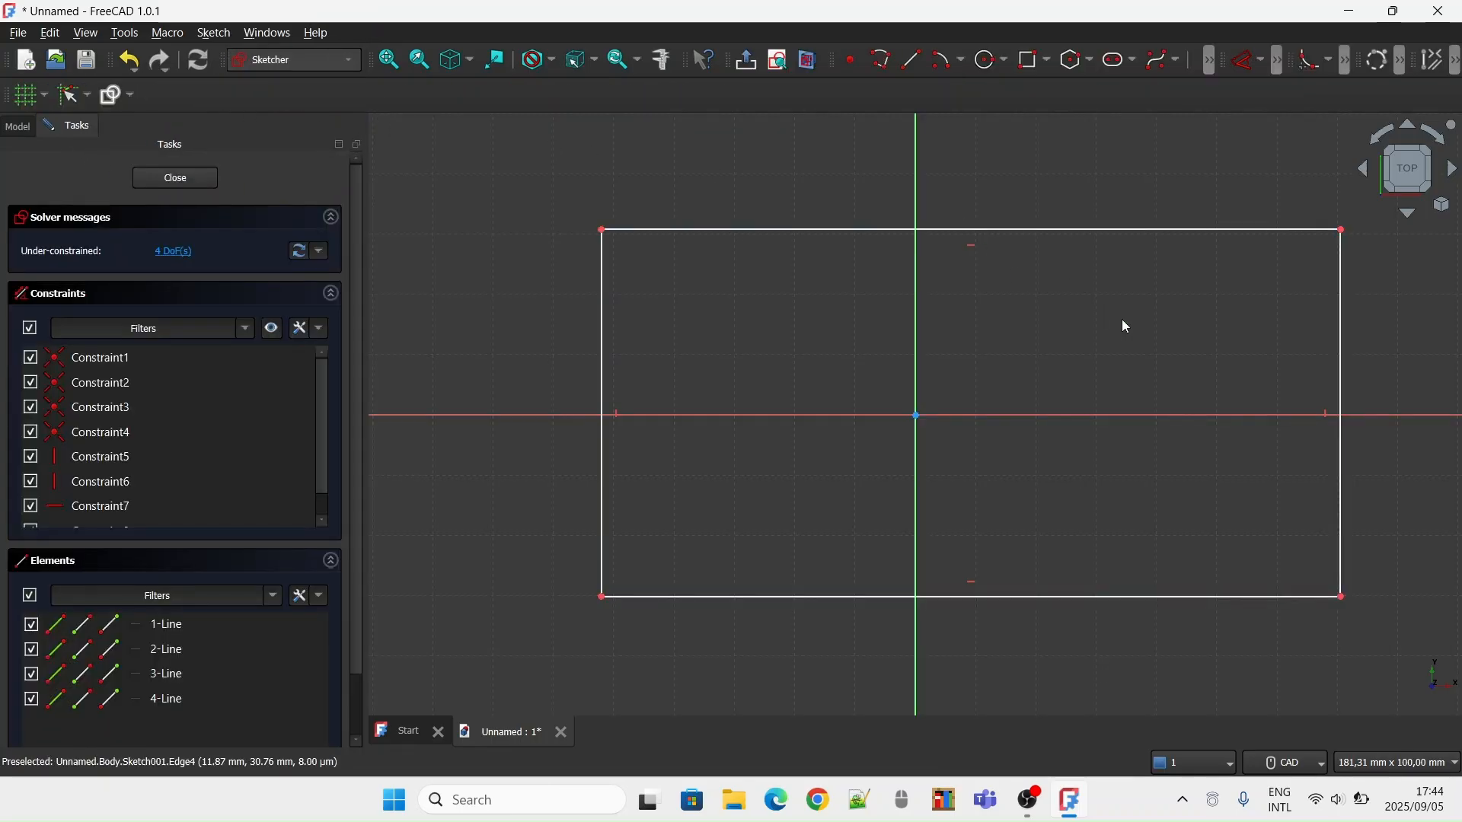
Constrain the length of the rectangle's top edge to 800 mm
middle_drag(1221, 263, 1142, 287)
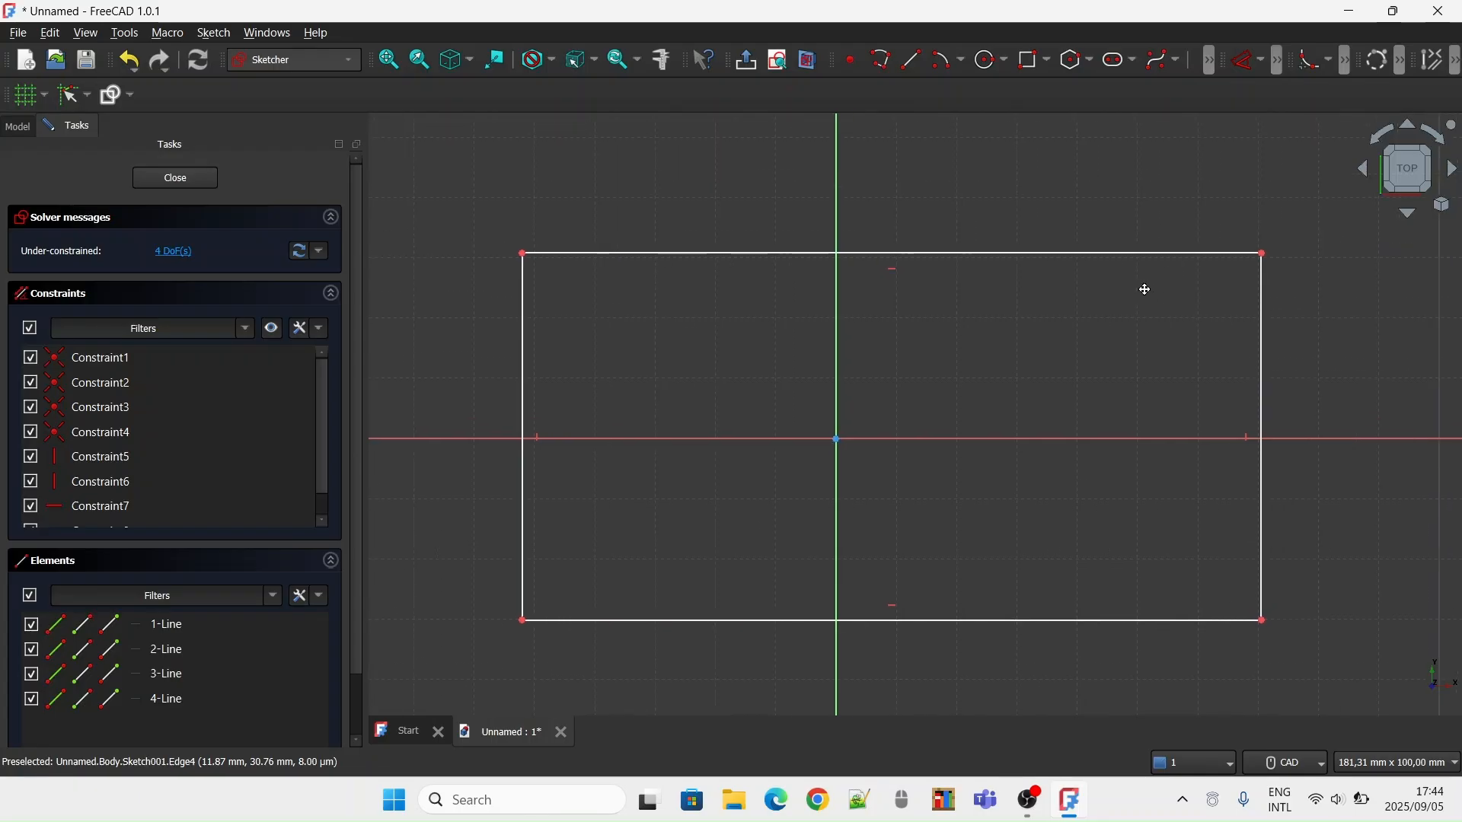
click(1263, 61)
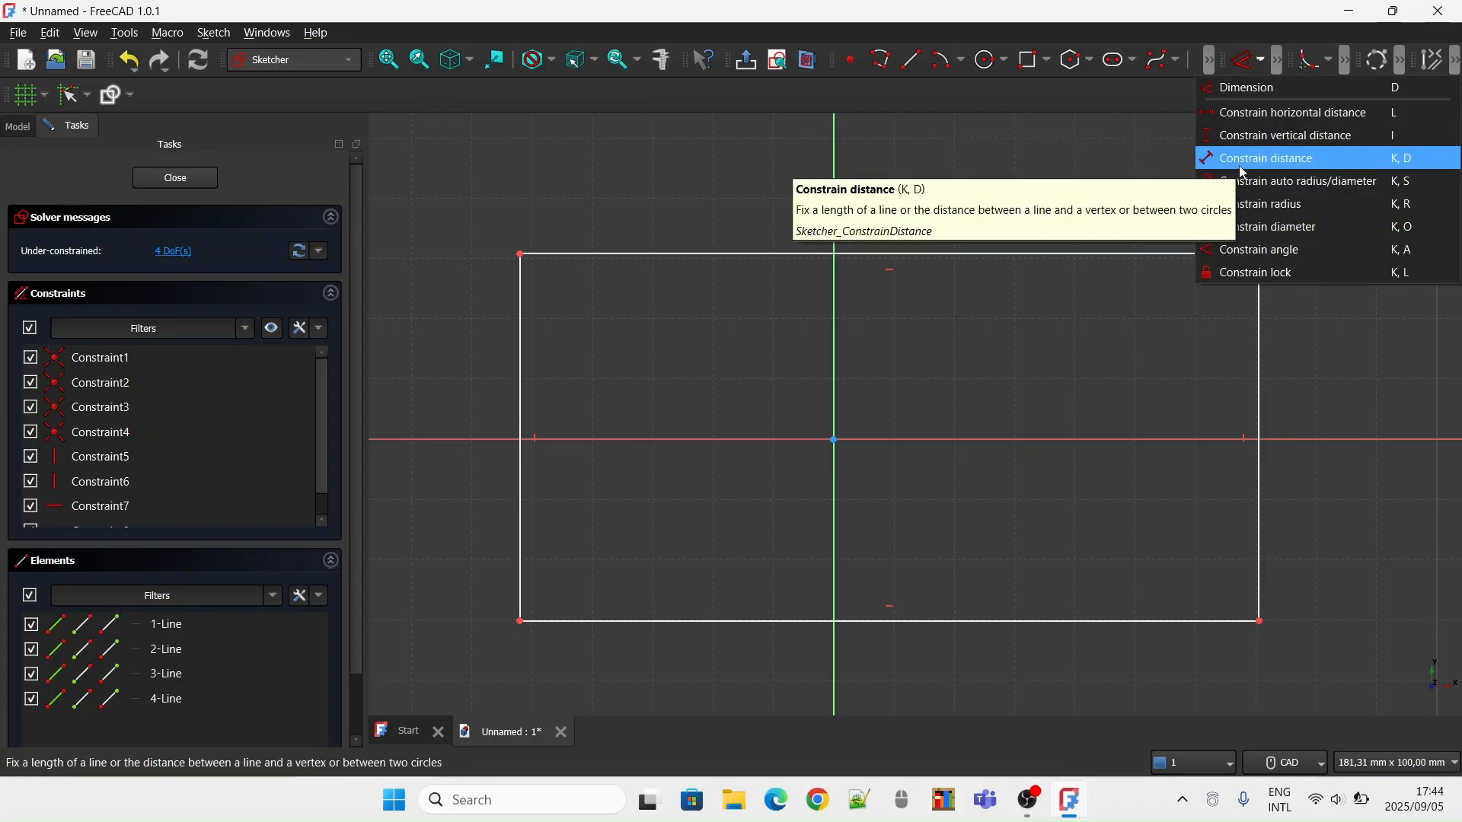
click(1244, 161)
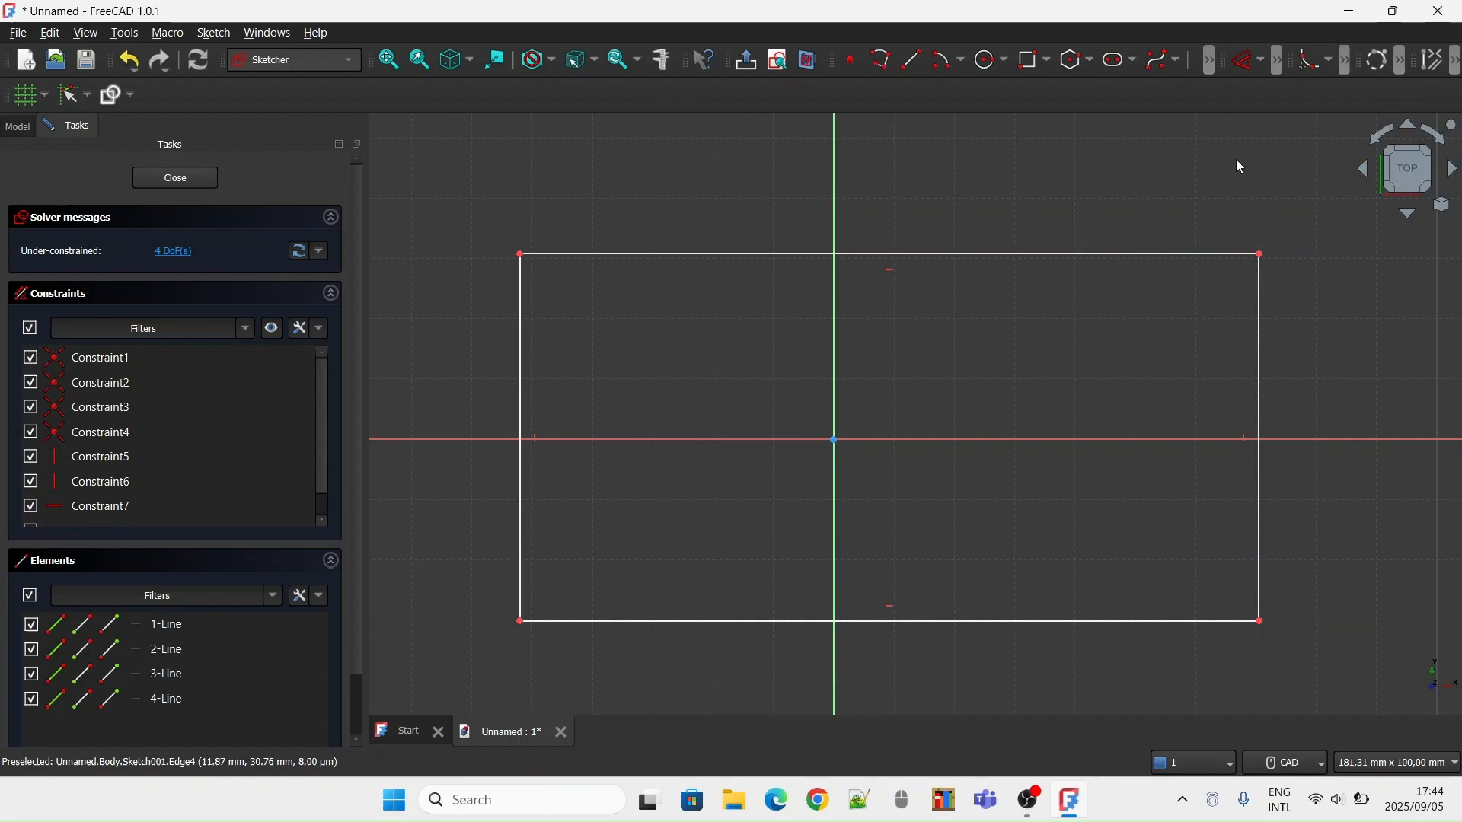
click(525, 257)
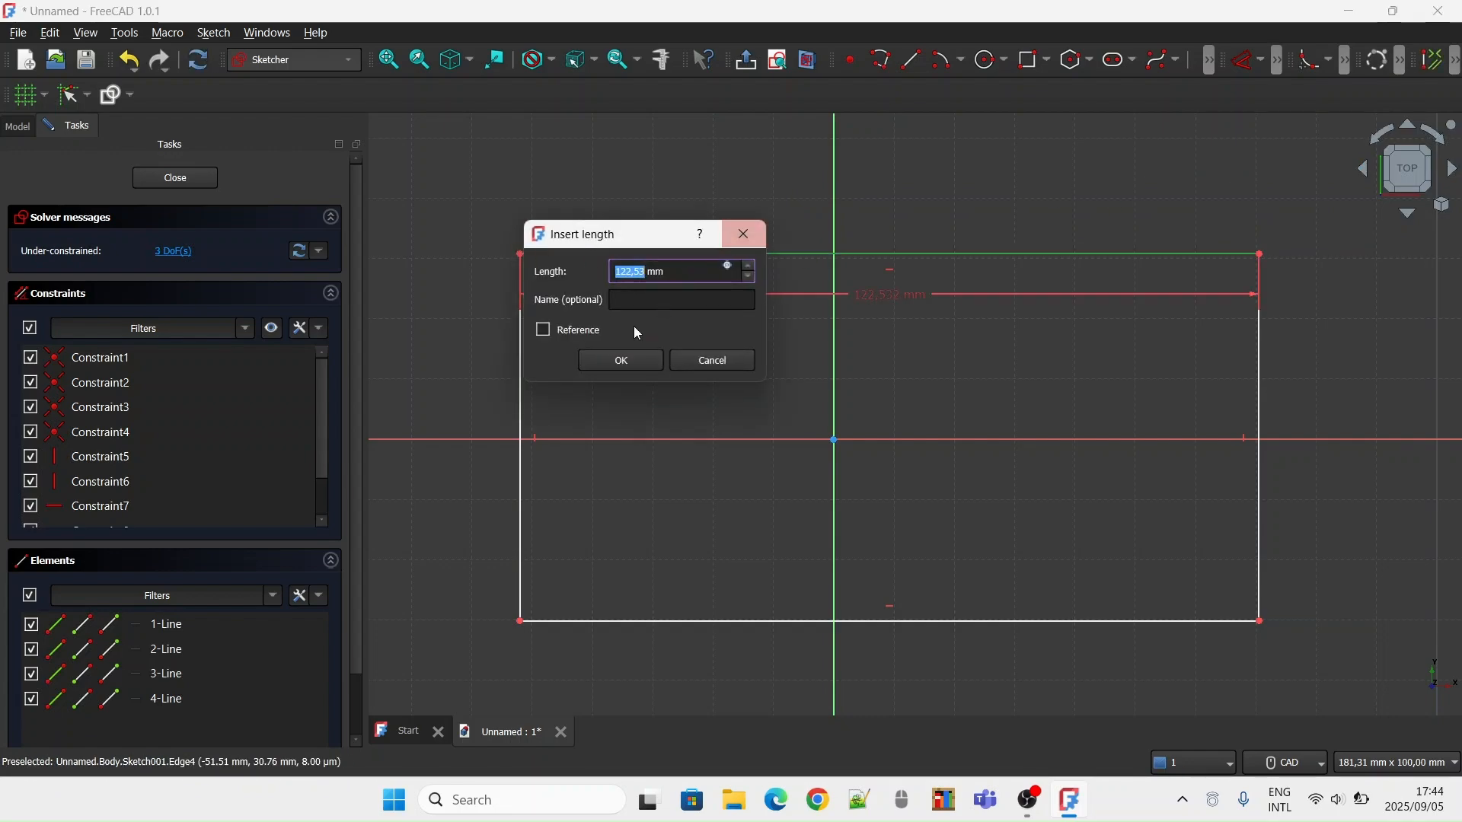
key(BackSpace)
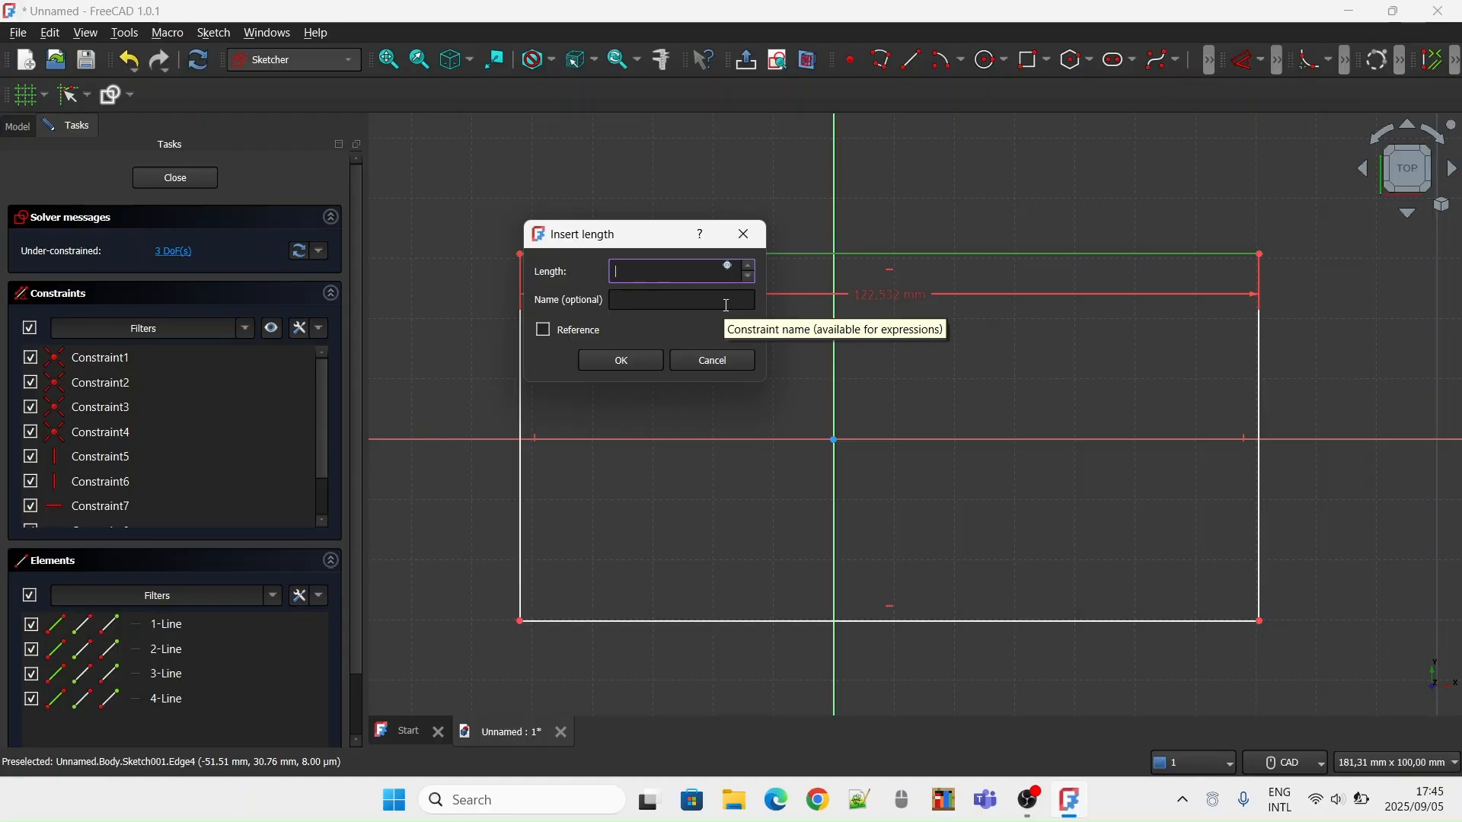
click(617, 360)
scroll(784, 346, down, 5)
scroll(762, 331, up, 2)
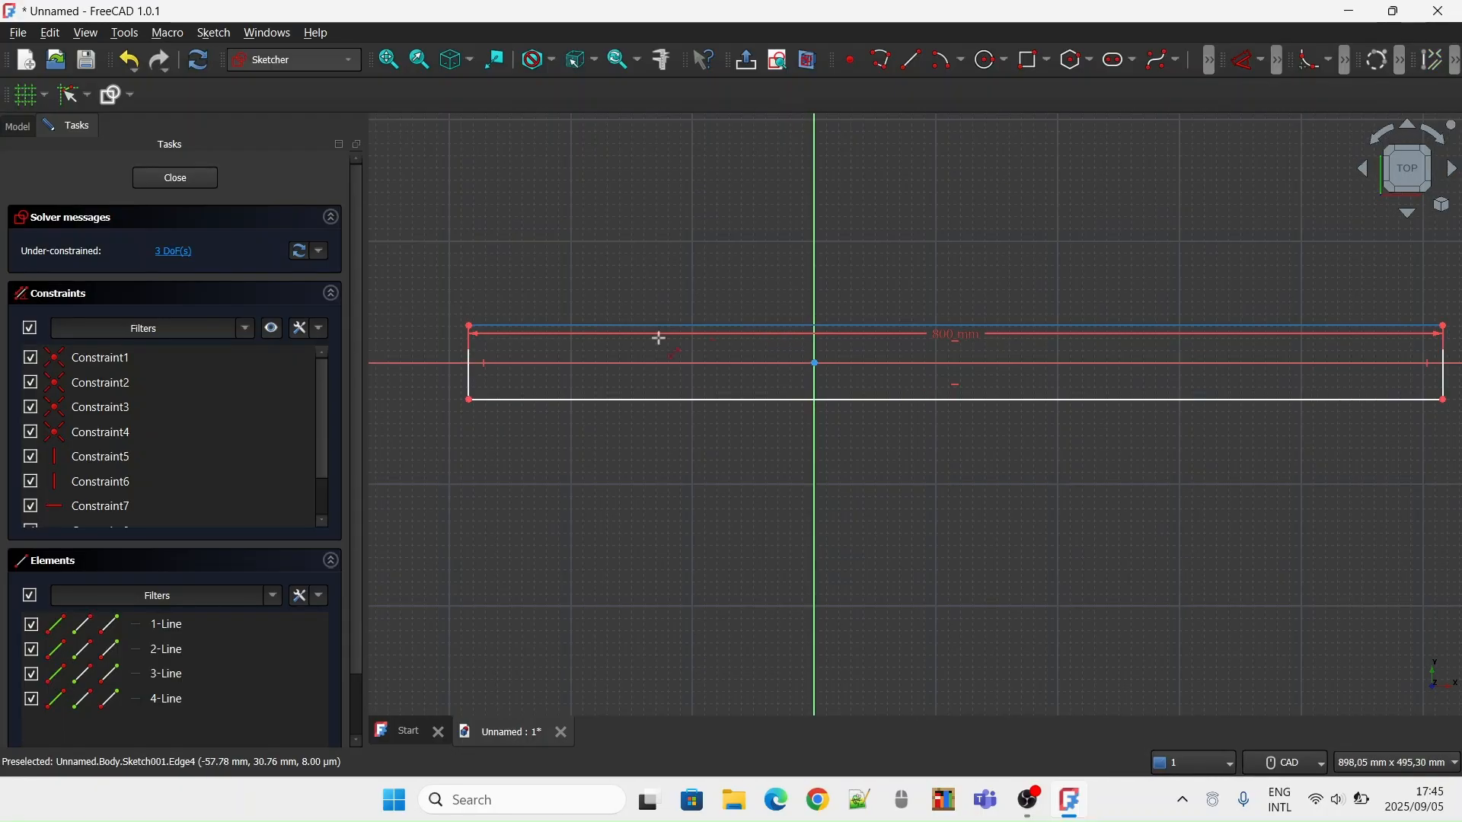
click(468, 326)
click(469, 399)
key(i)
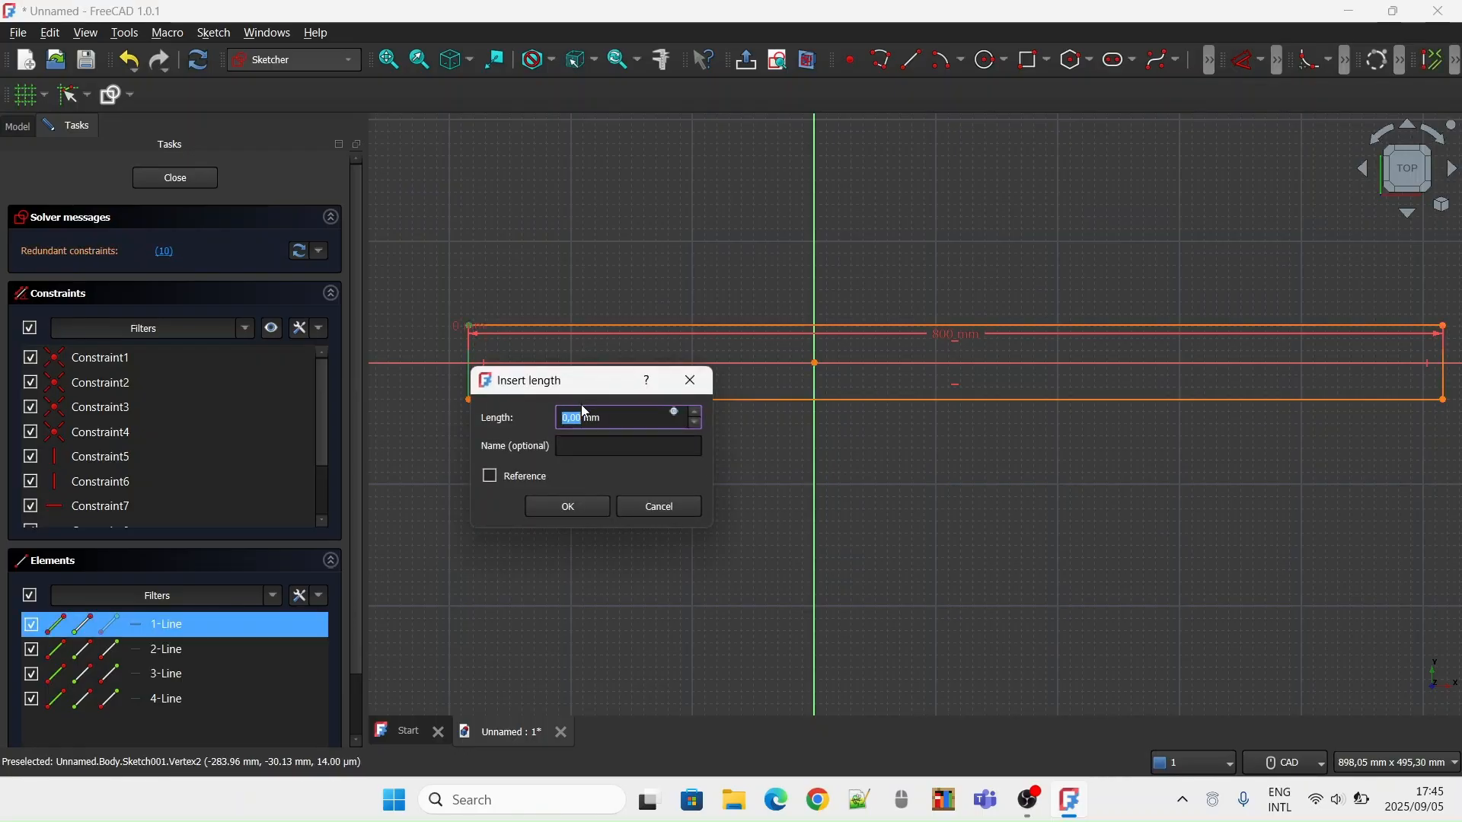
click(618, 503)
Constrain the length of the rectangle's left edge to 600 mm
click(471, 373)
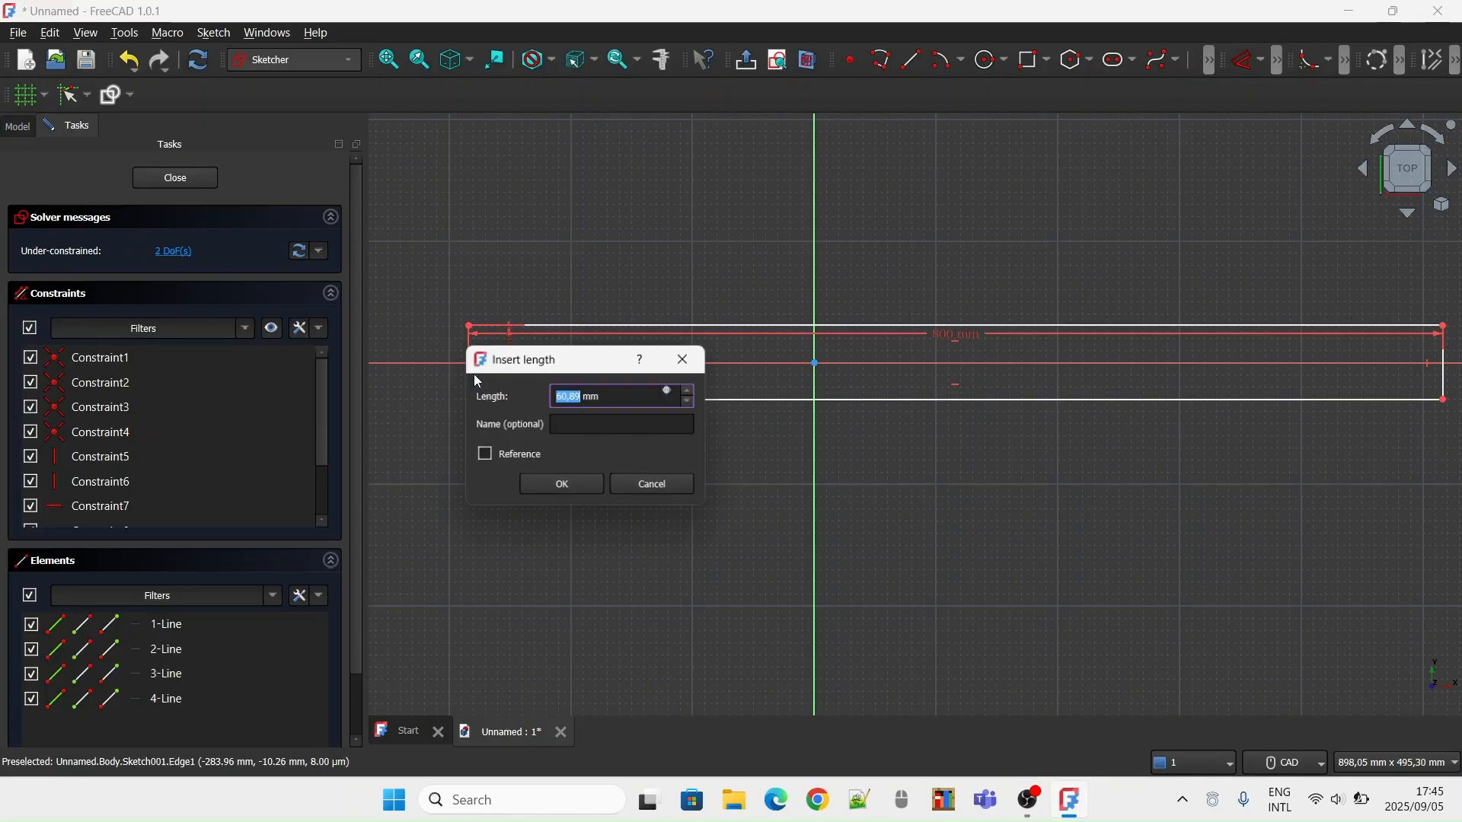
text(61)
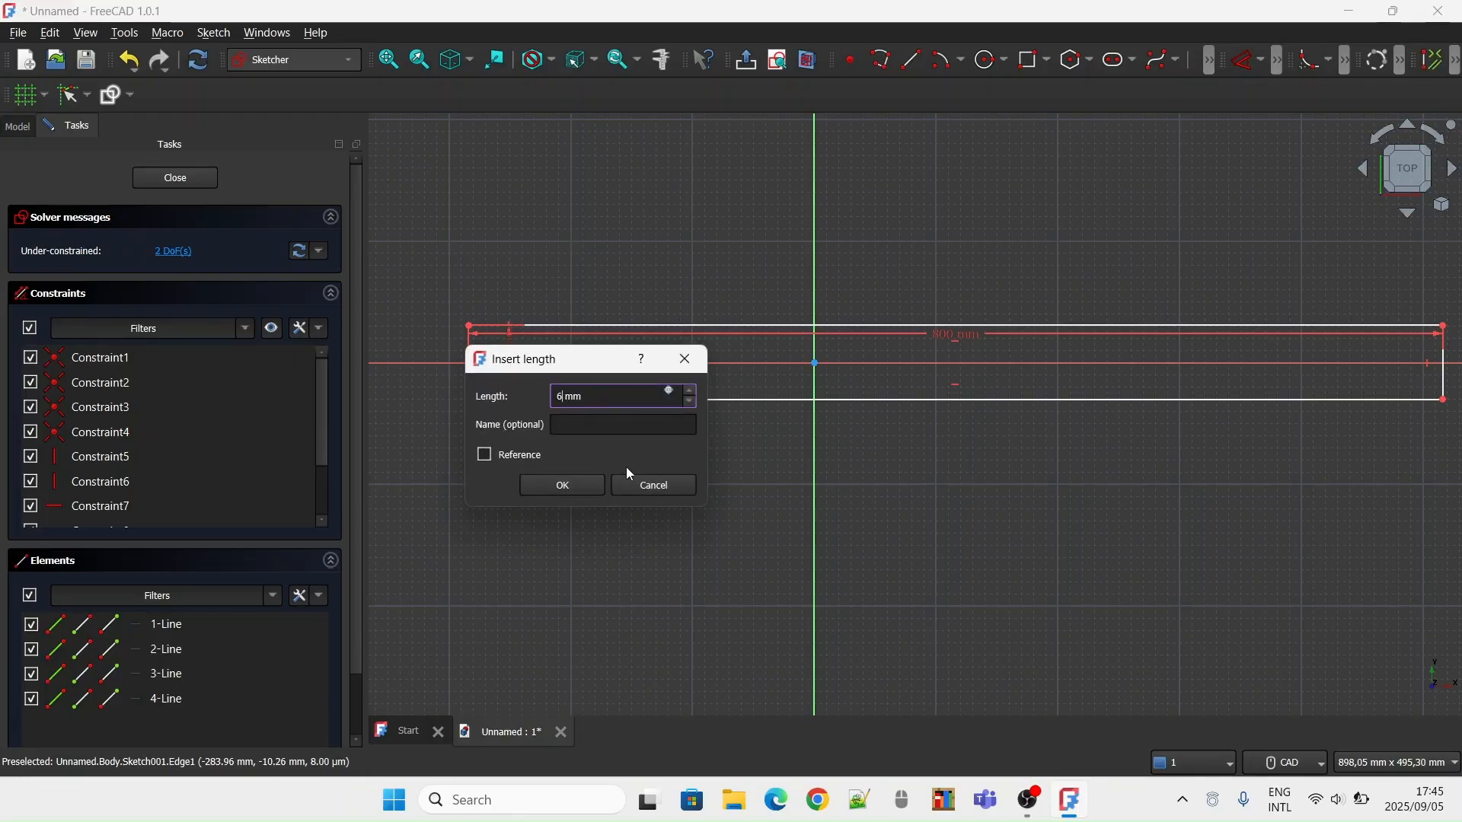
key(BackSpace)
text(00)
click(572, 484)
Lock the rectangle's top-right corner at its current position with a lock constraint and close the sketch
scroll(877, 294, down, 3)
mouse_move(877, 294)
middle_down()
mouse_move(825, 411)
mouse_move(766, 427)
middle_up()
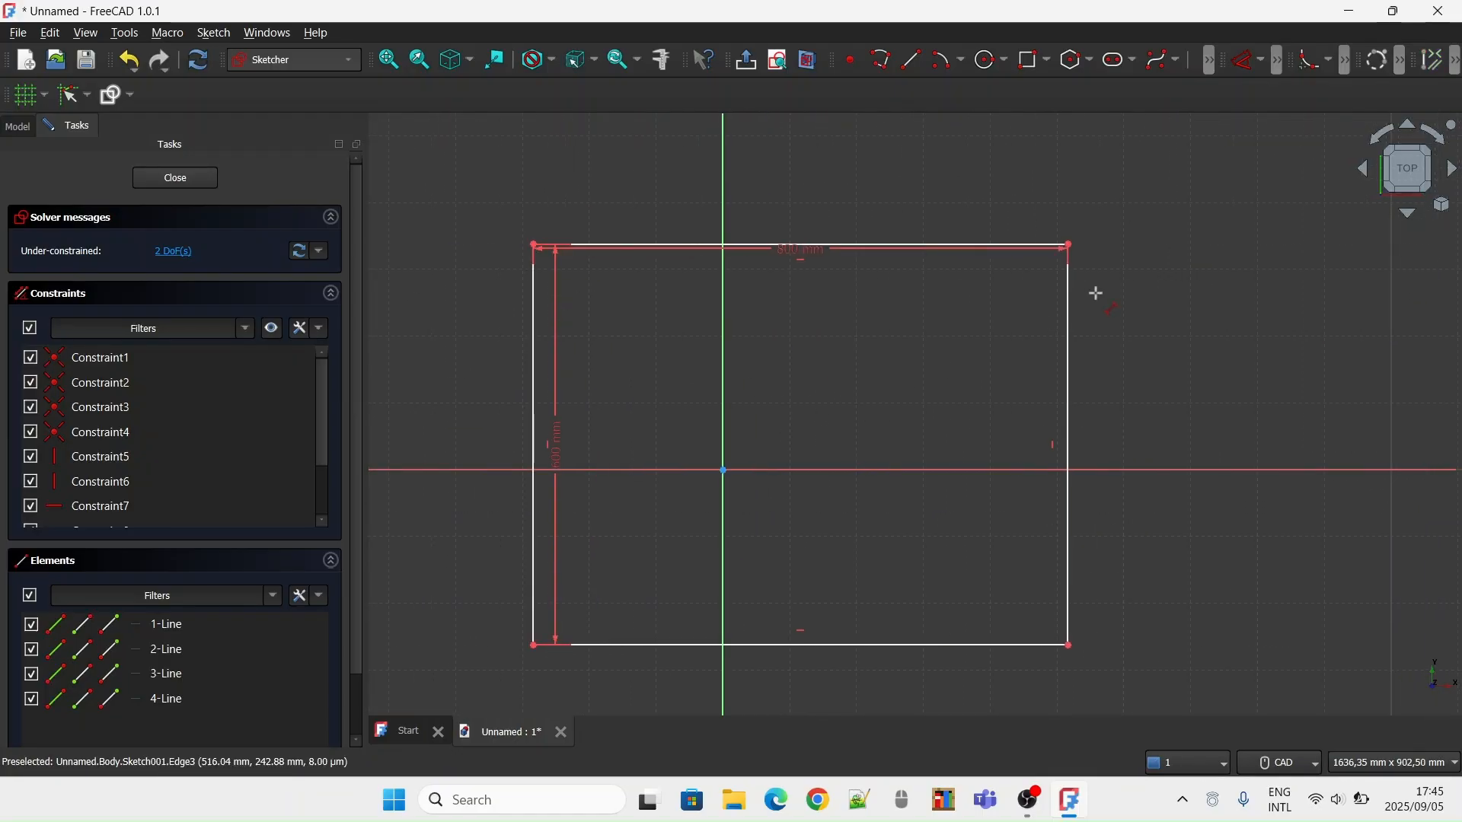
click(1261, 60)
click(1248, 271)
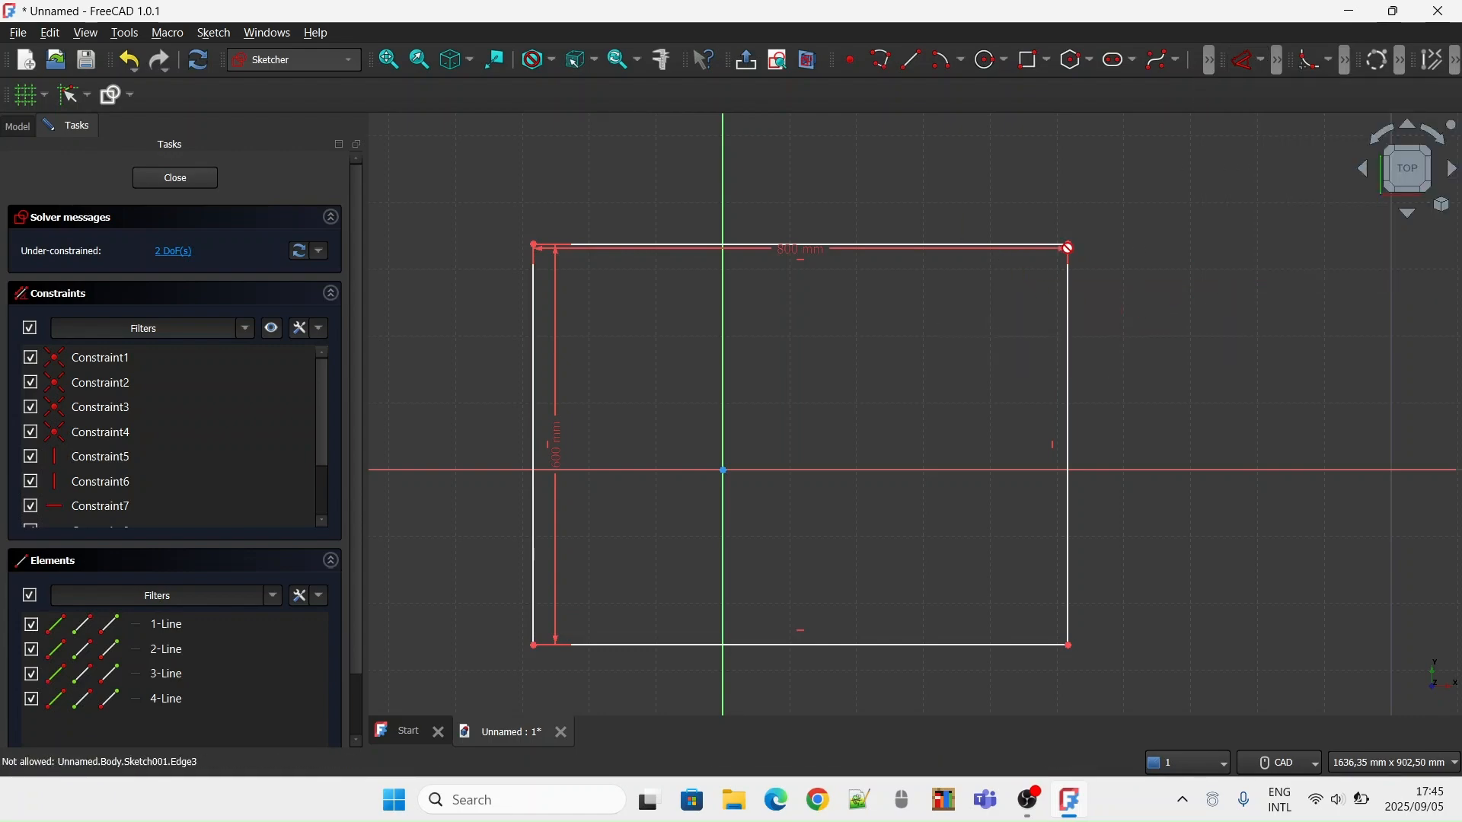
click(1069, 248)
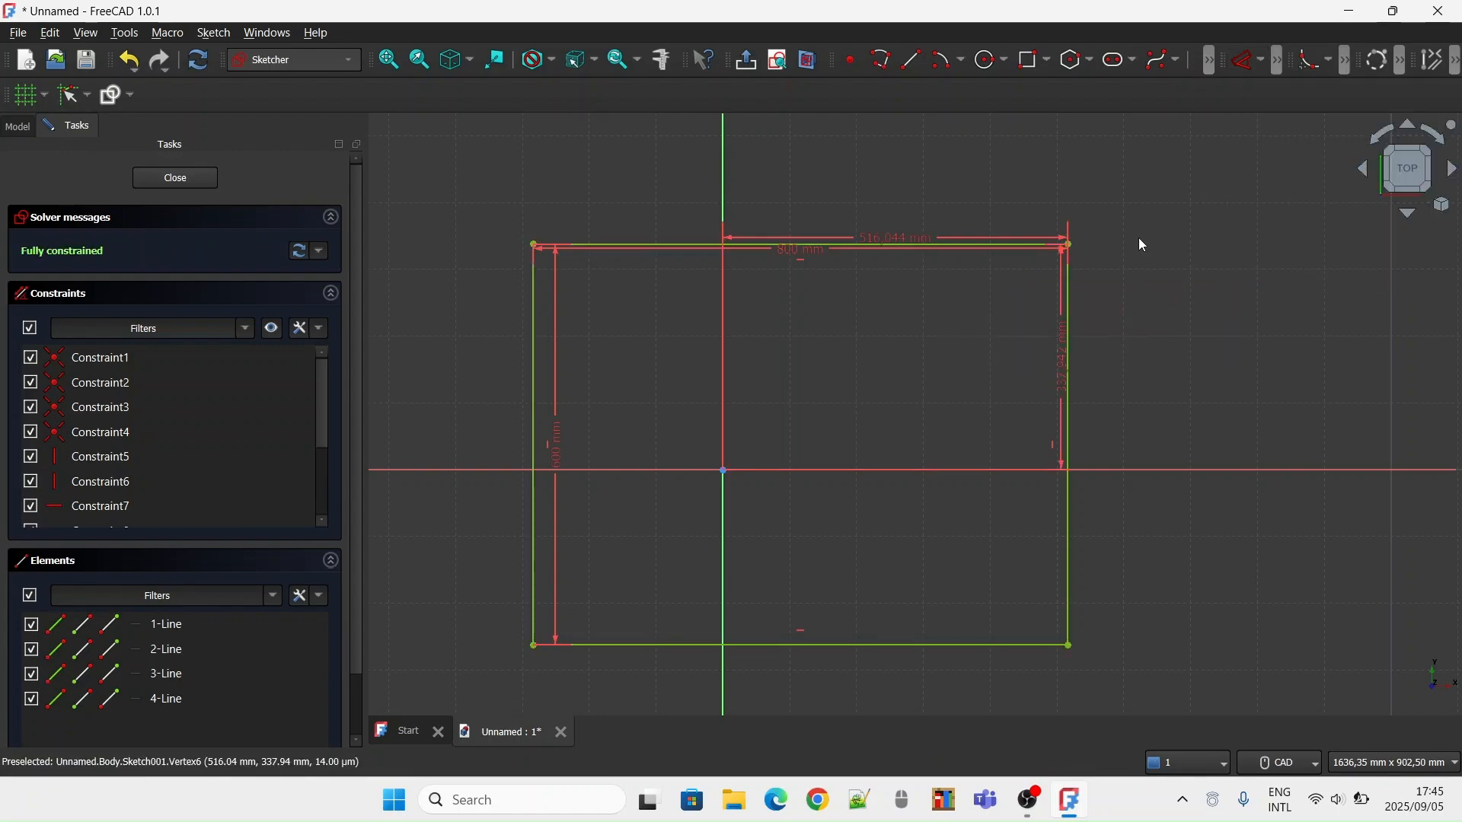
scroll(1001, 200, down, 3)
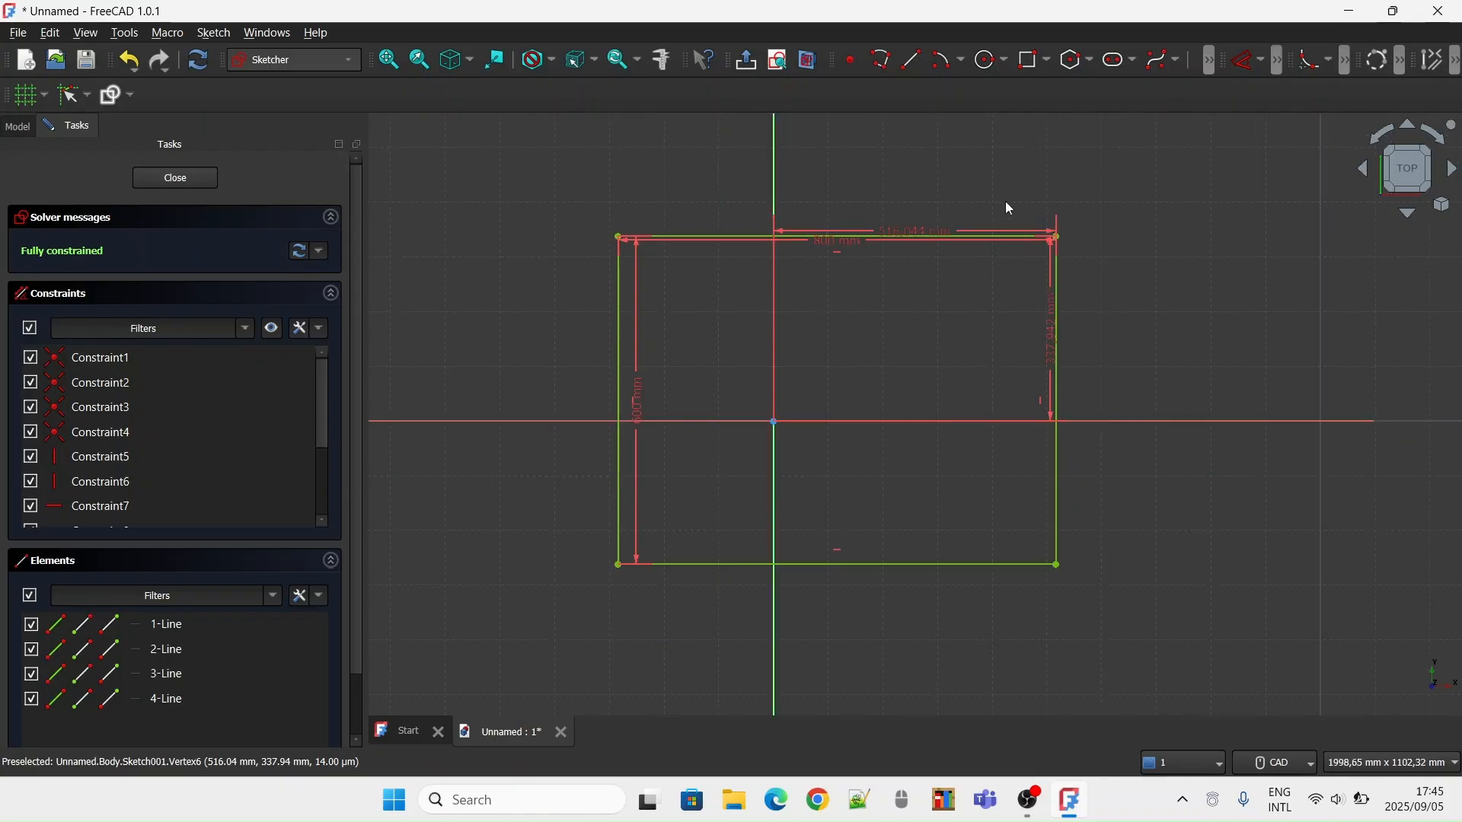
click(181, 185)
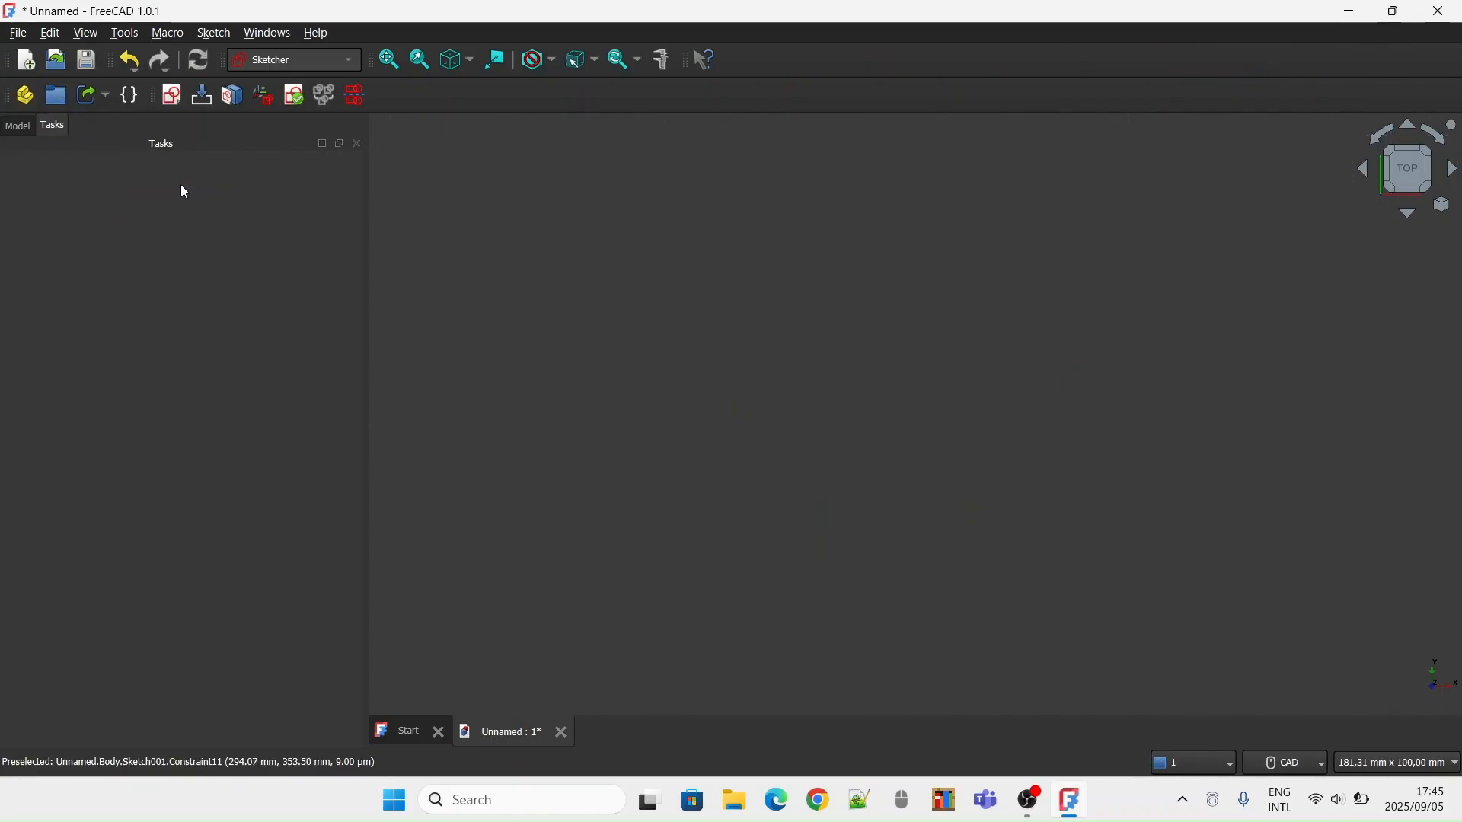
Switch to the Part Design workbench and pad the rectangle sketch to a length of 500 mm
click(389, 60)
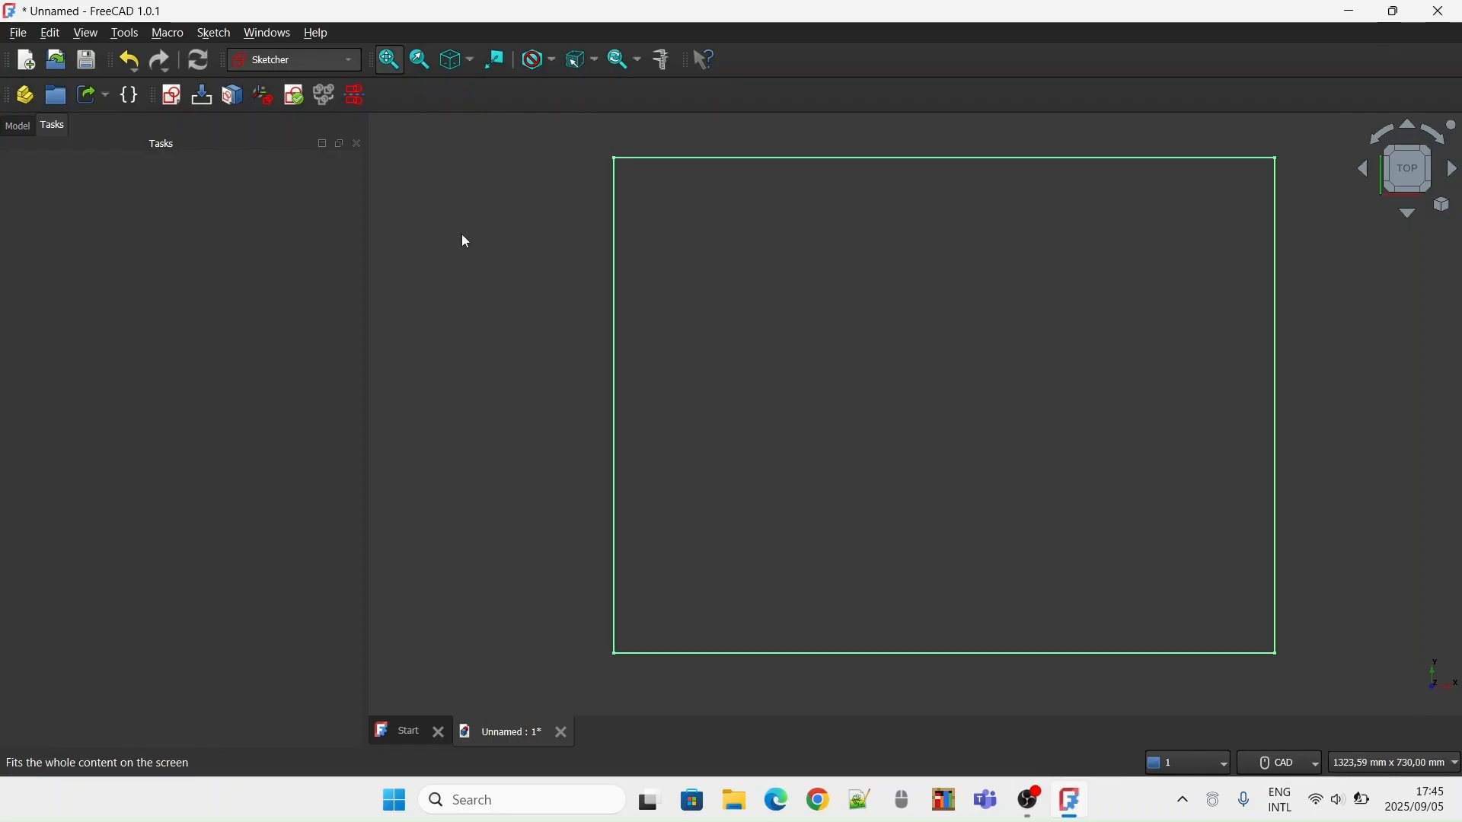
click(251, 60)
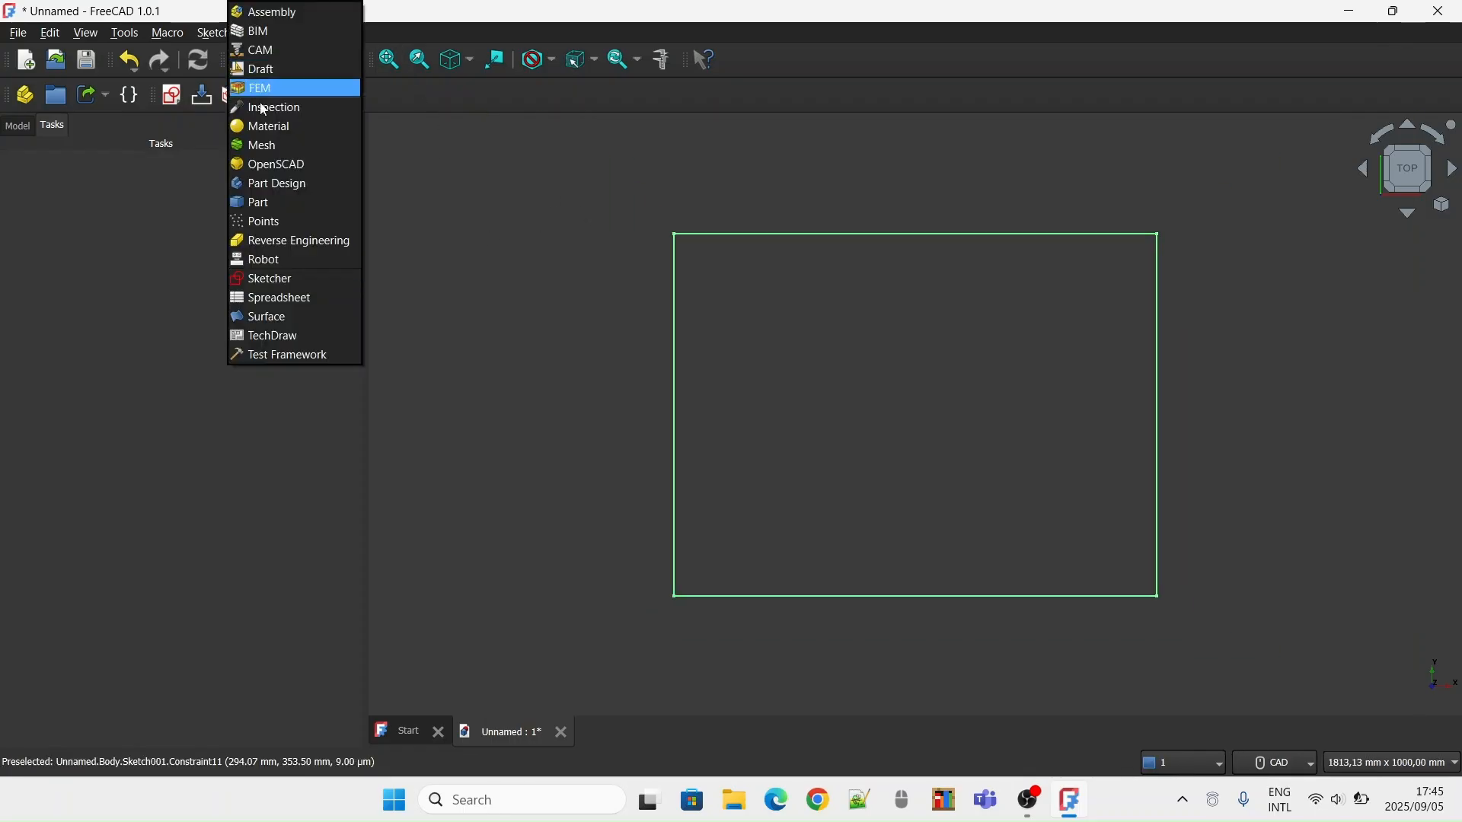
click(316, 183)
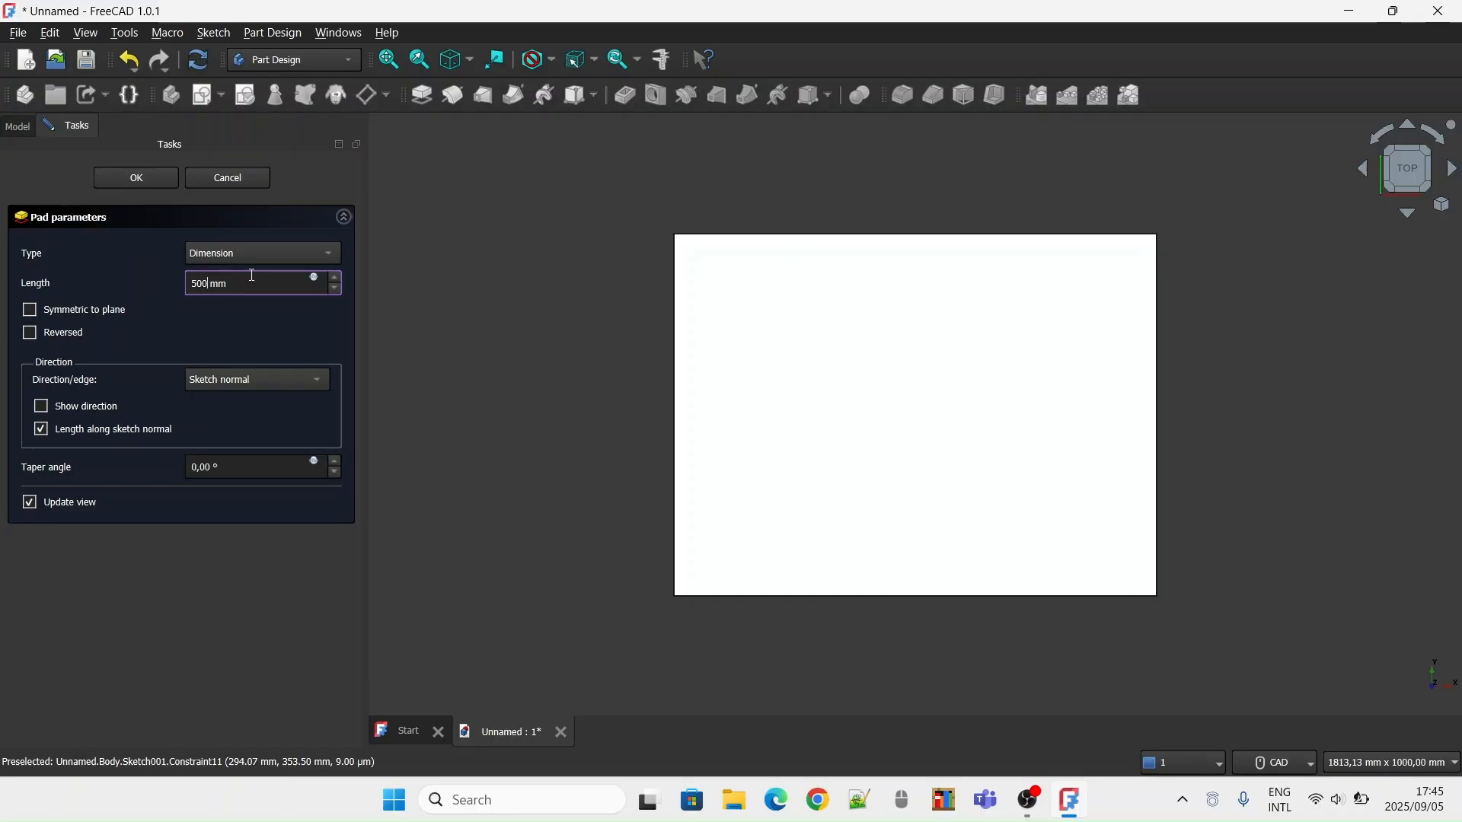
key(Return)
middle_drag(1051, 299, 1020, 270)
click(1407, 199)
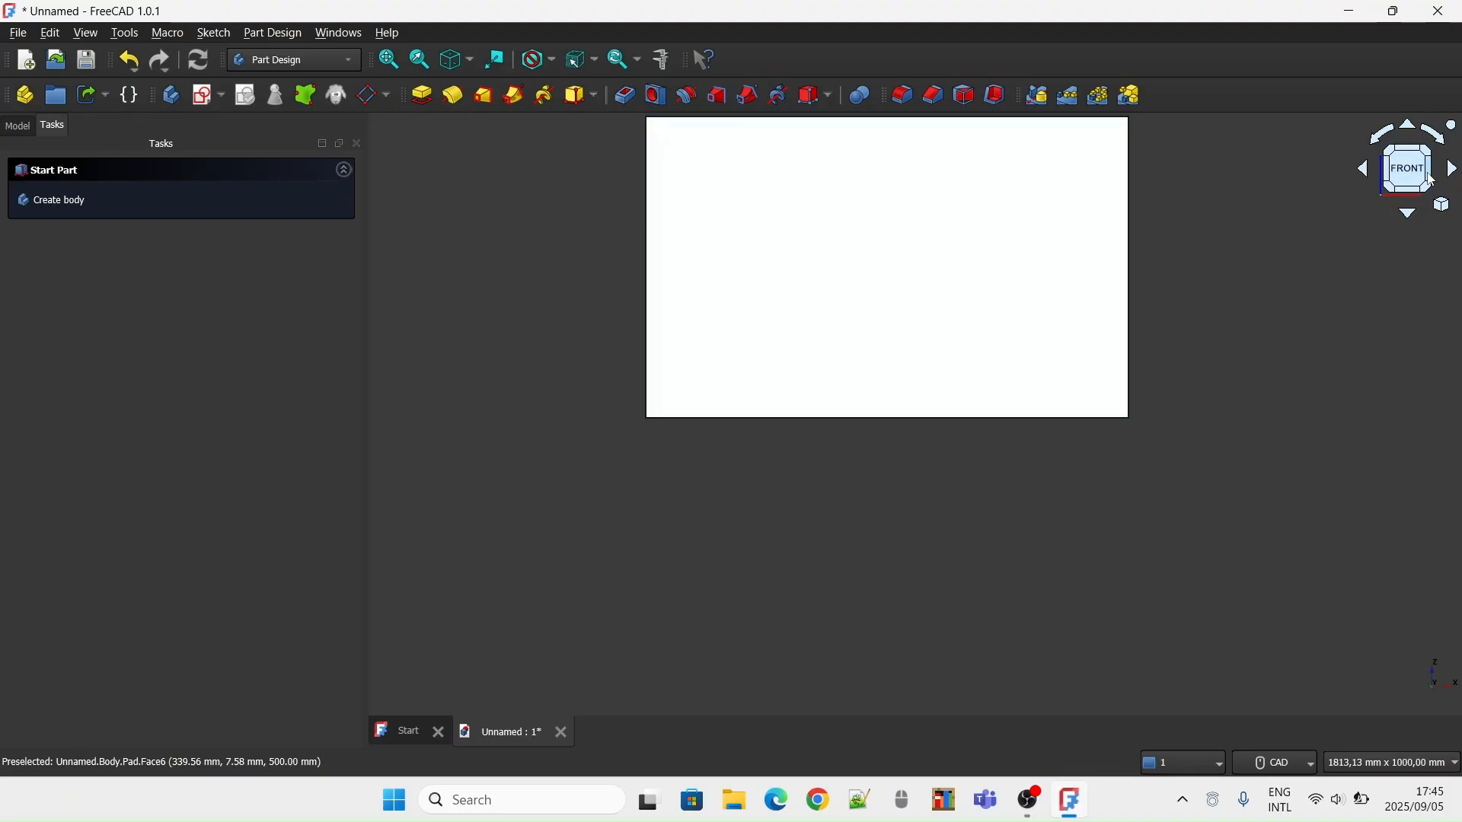
click(1432, 181)
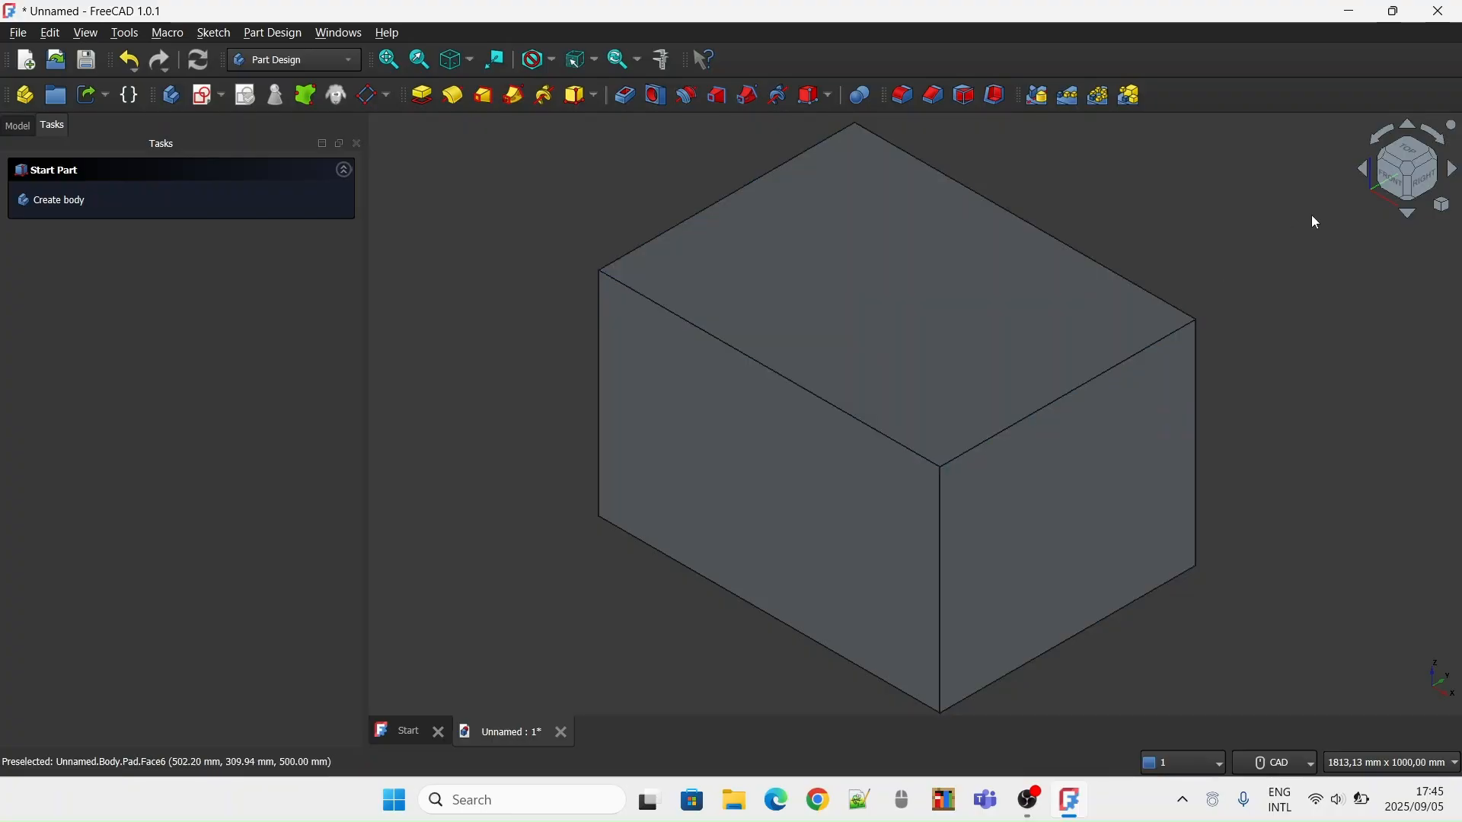
Create a datum plane on the block's front face and start a sketch on that plane
click(1399, 181)
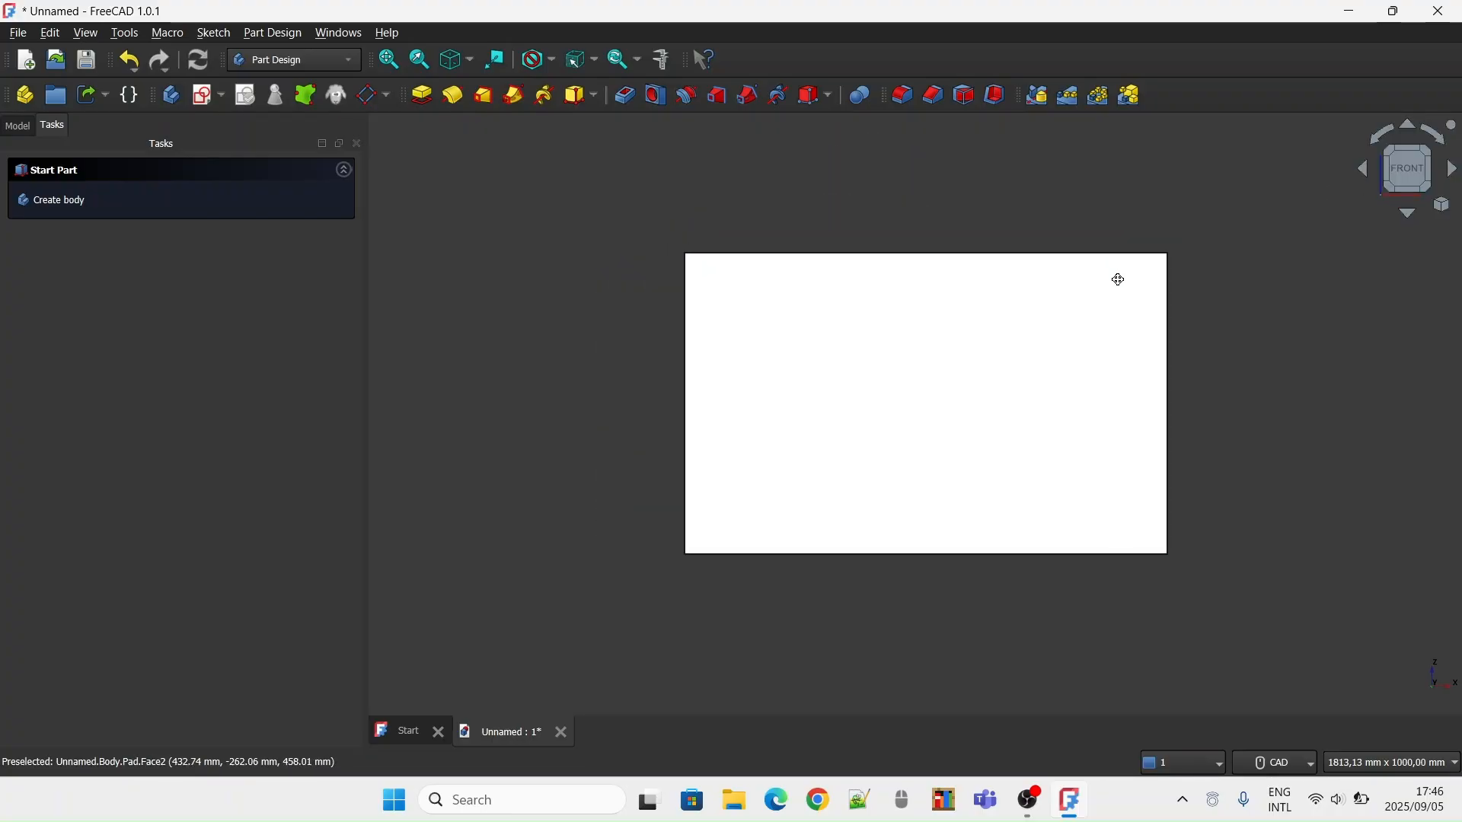
click(921, 412)
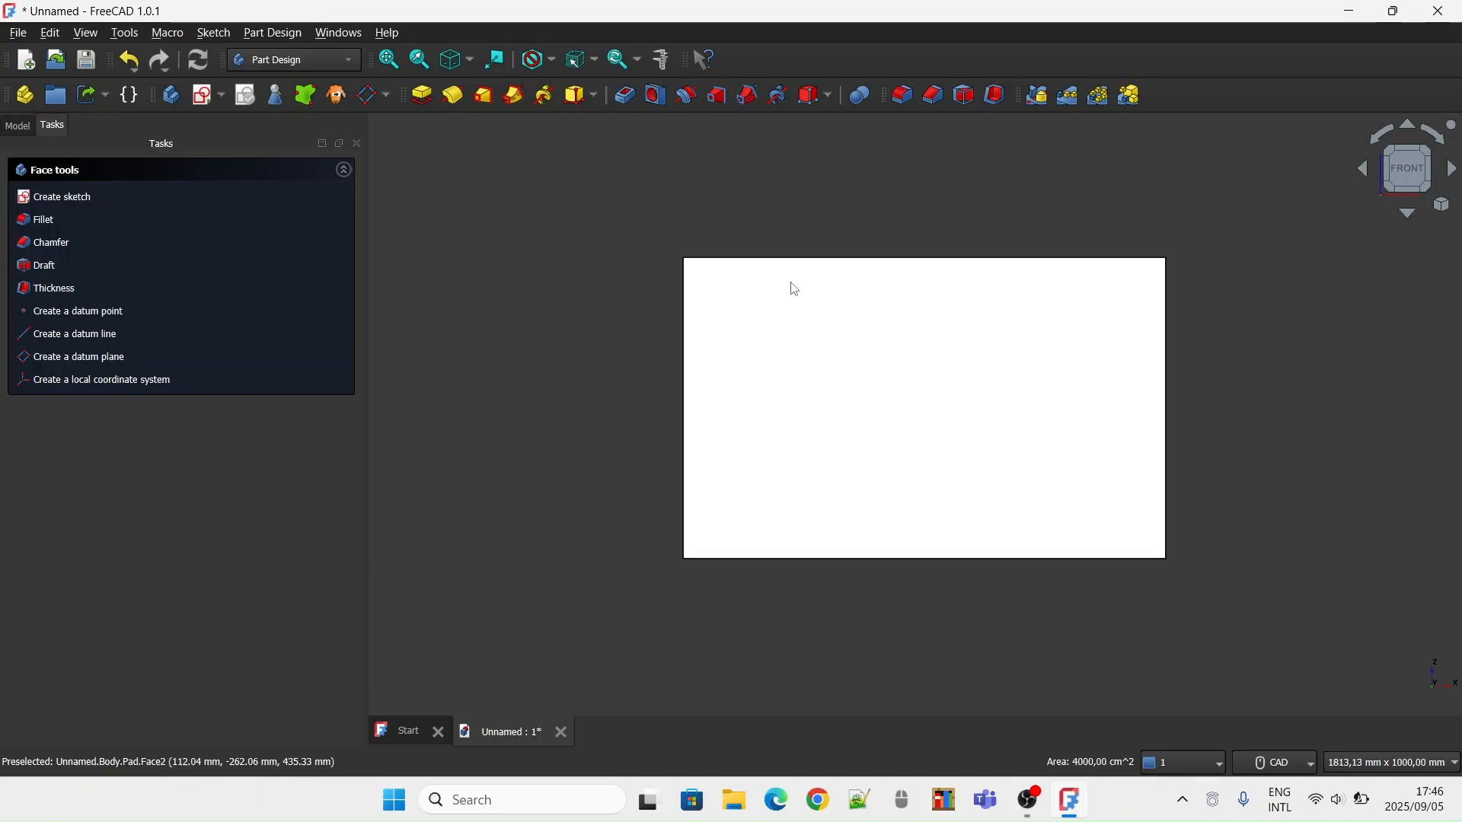
click(78, 358)
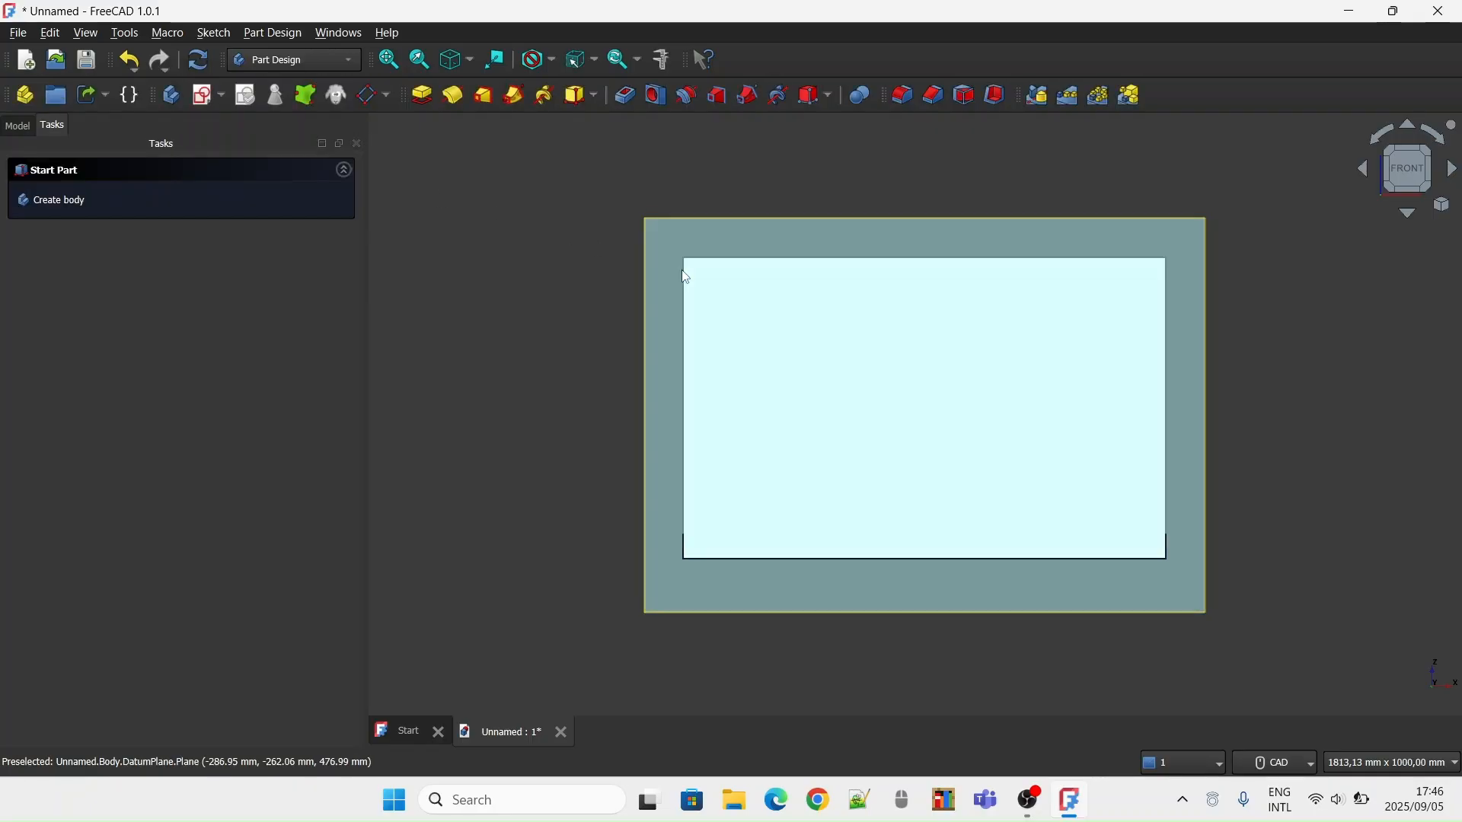
scroll(692, 172, up, 3)
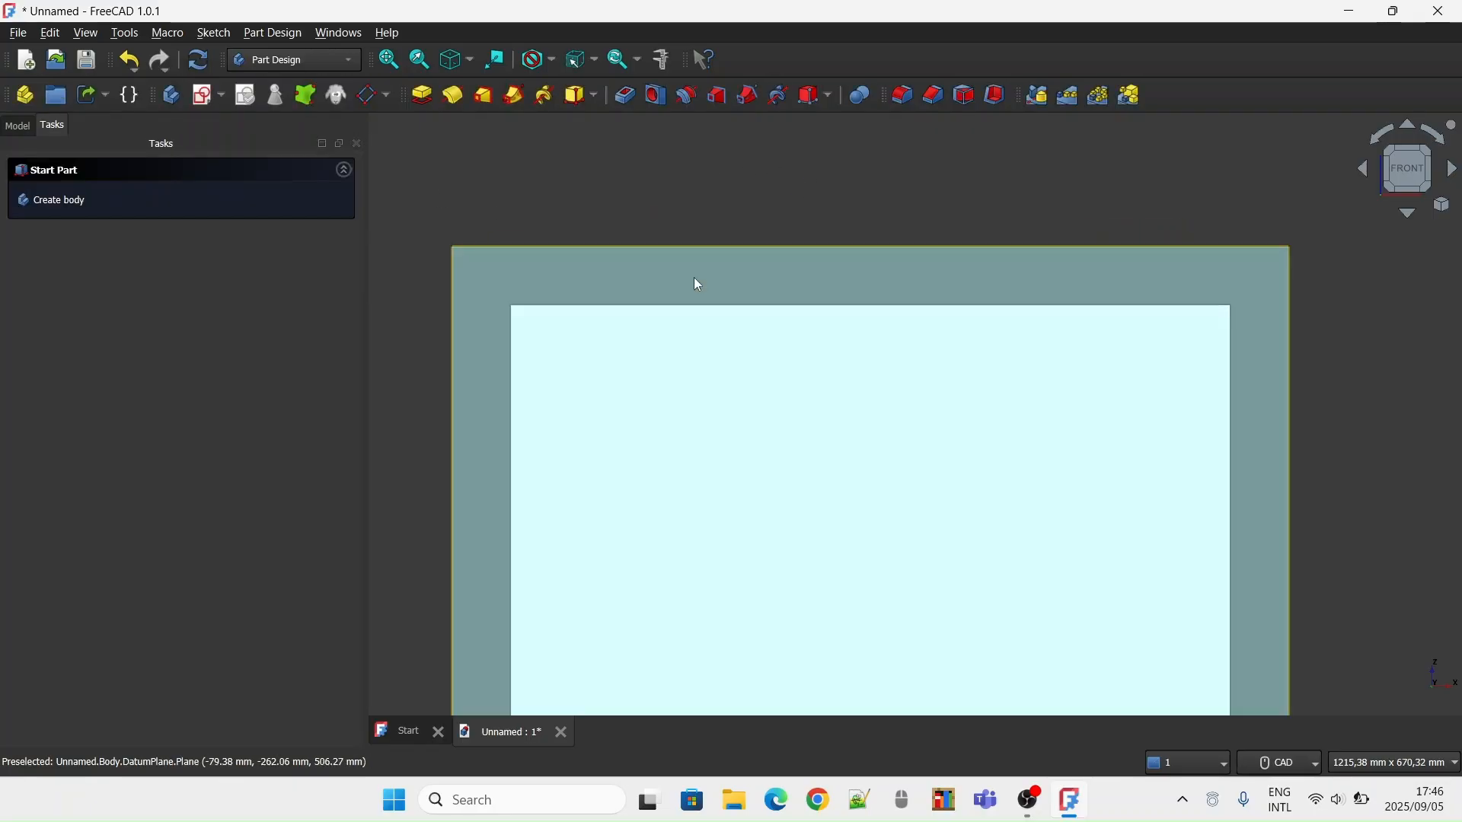
scroll(509, 153, down, 2)
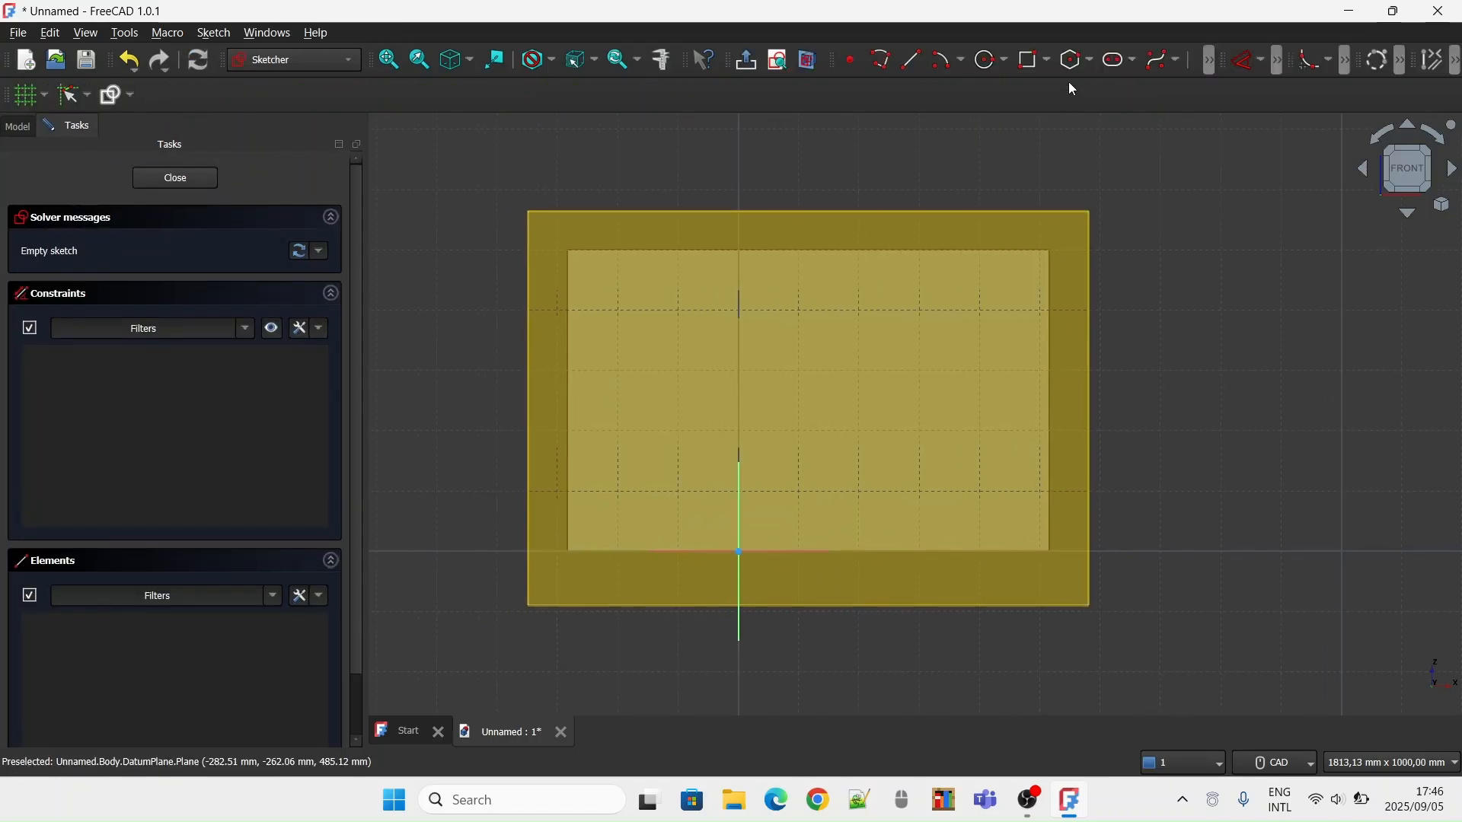
click(1032, 60)
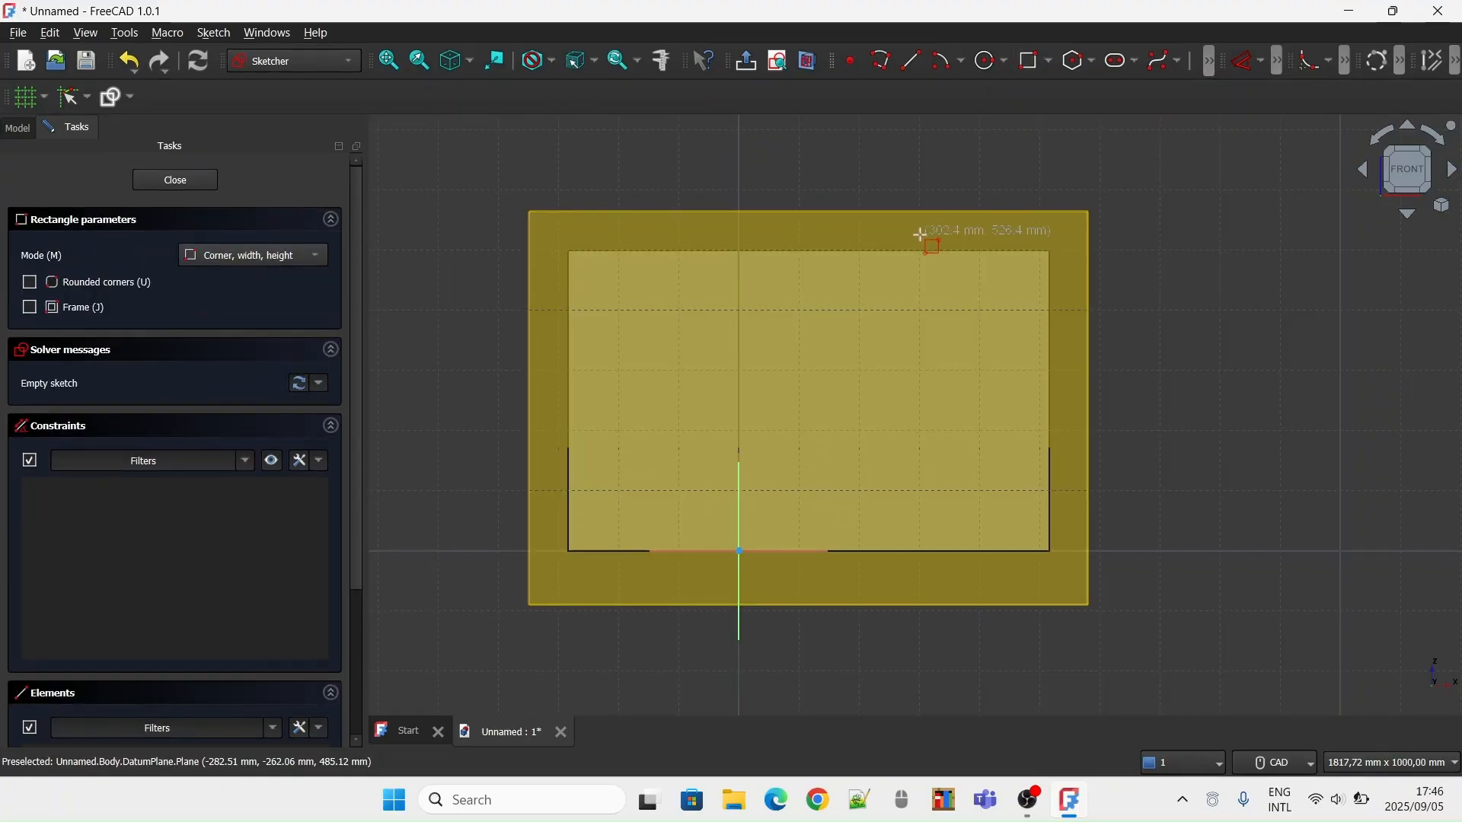
click(634, 294)
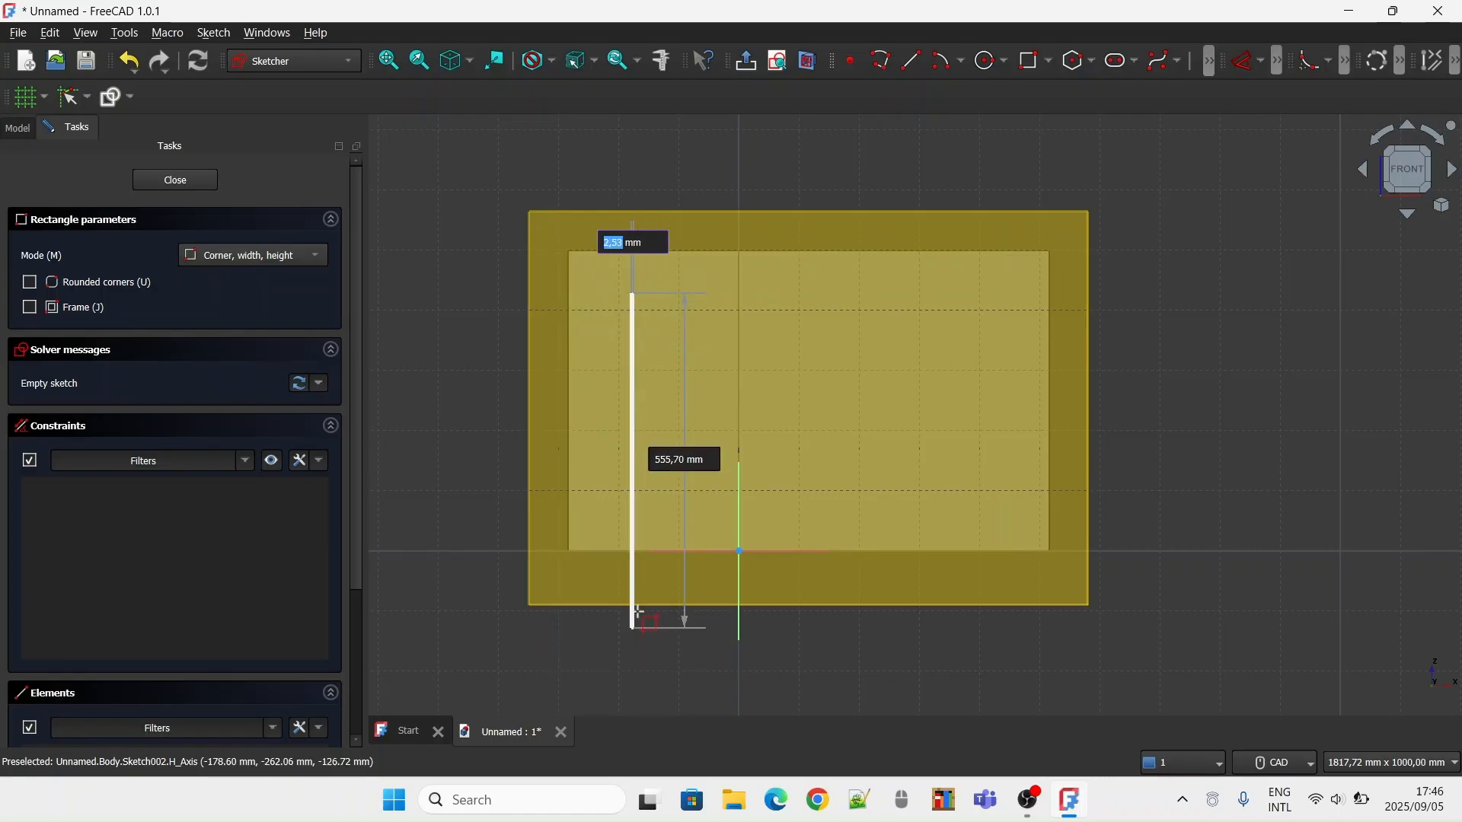
key(Escape)
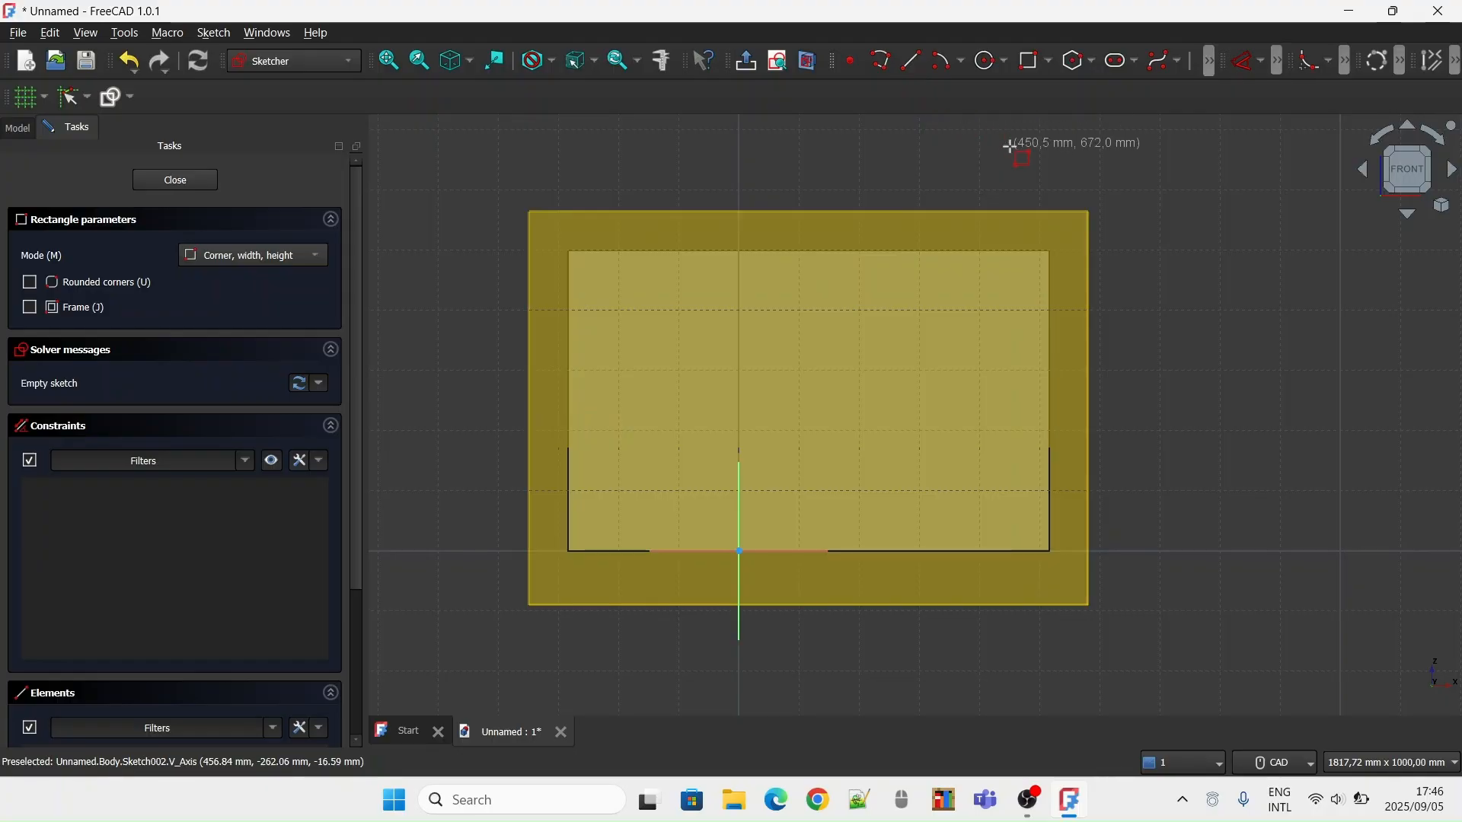
click(1048, 61)
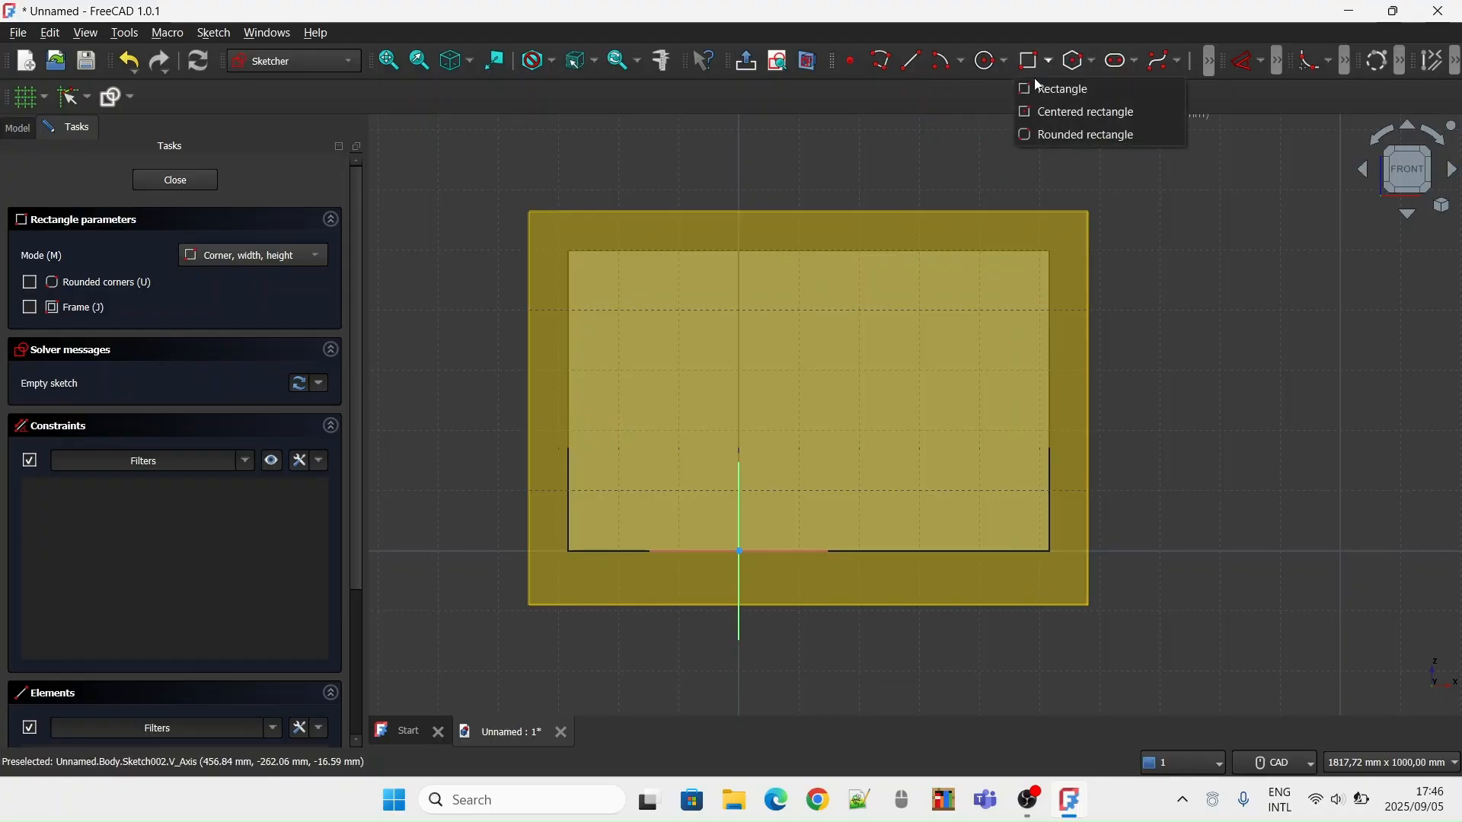
click(1040, 109)
click(809, 399)
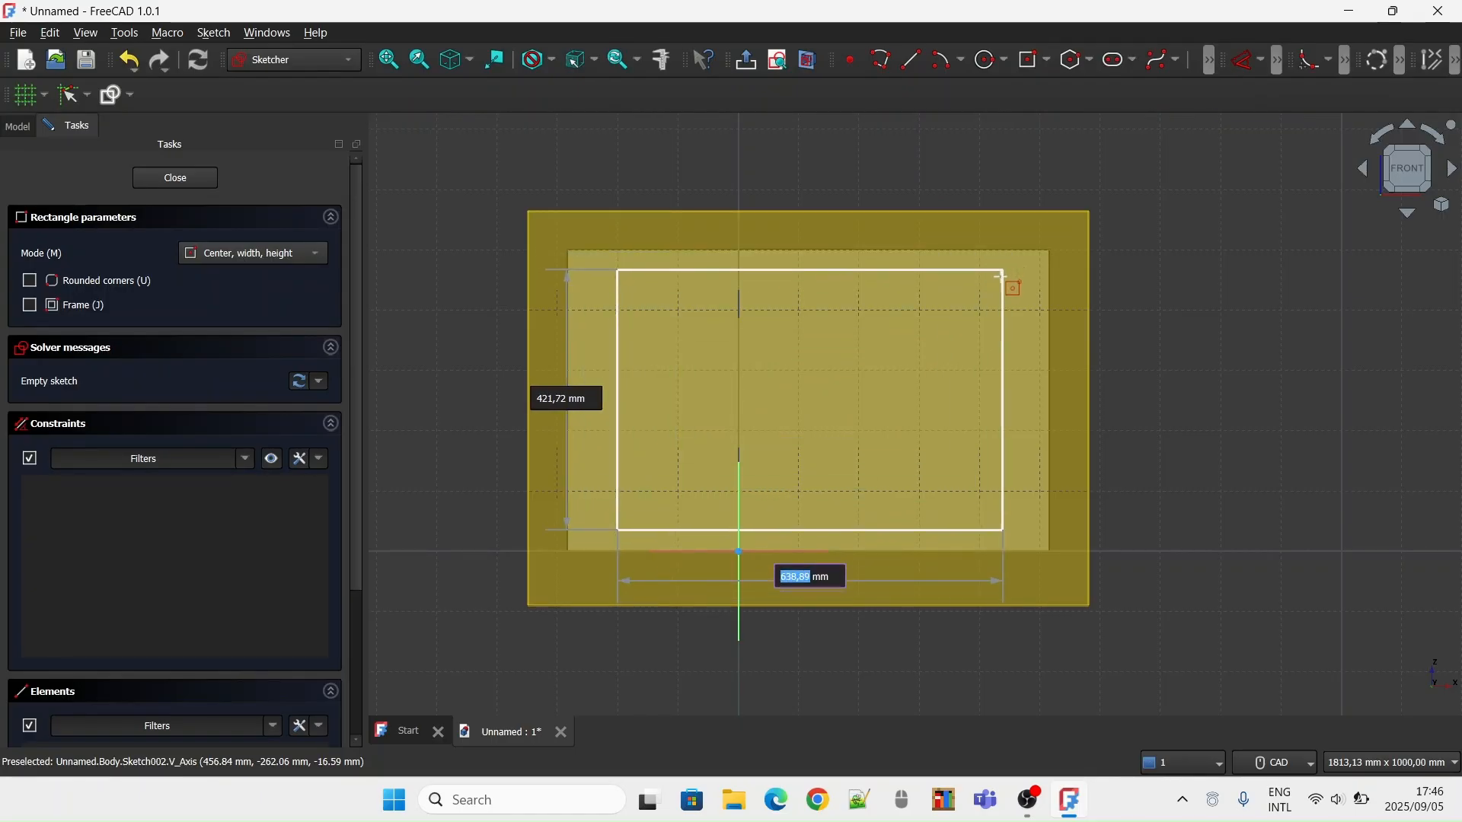
key(Escape)
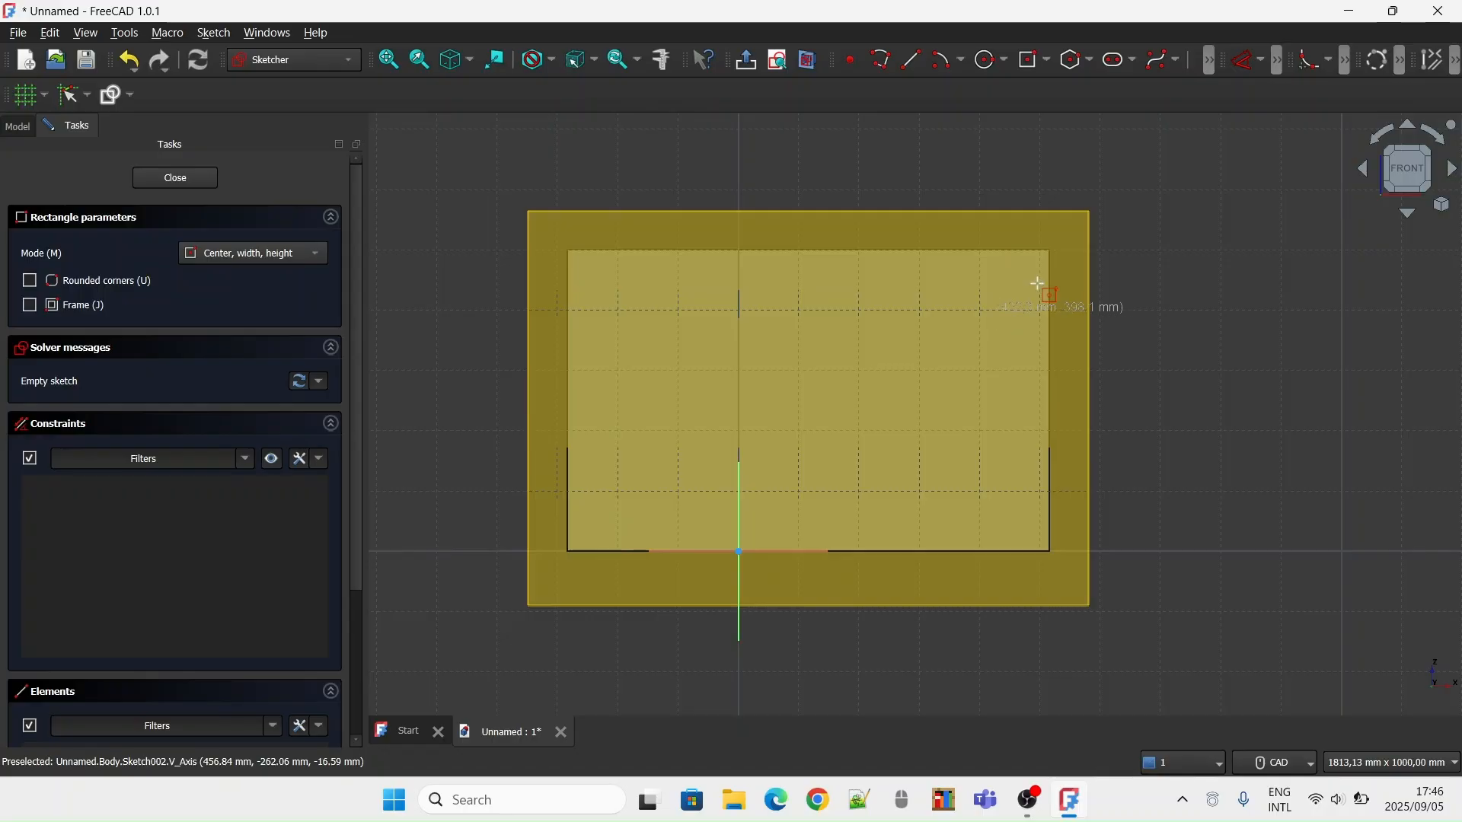
Draw a corner-defined rectangle about 648 by 443 mm inside the front face's sides, with its bottom edge slightly below the block's base
click(1050, 61)
click(1081, 86)
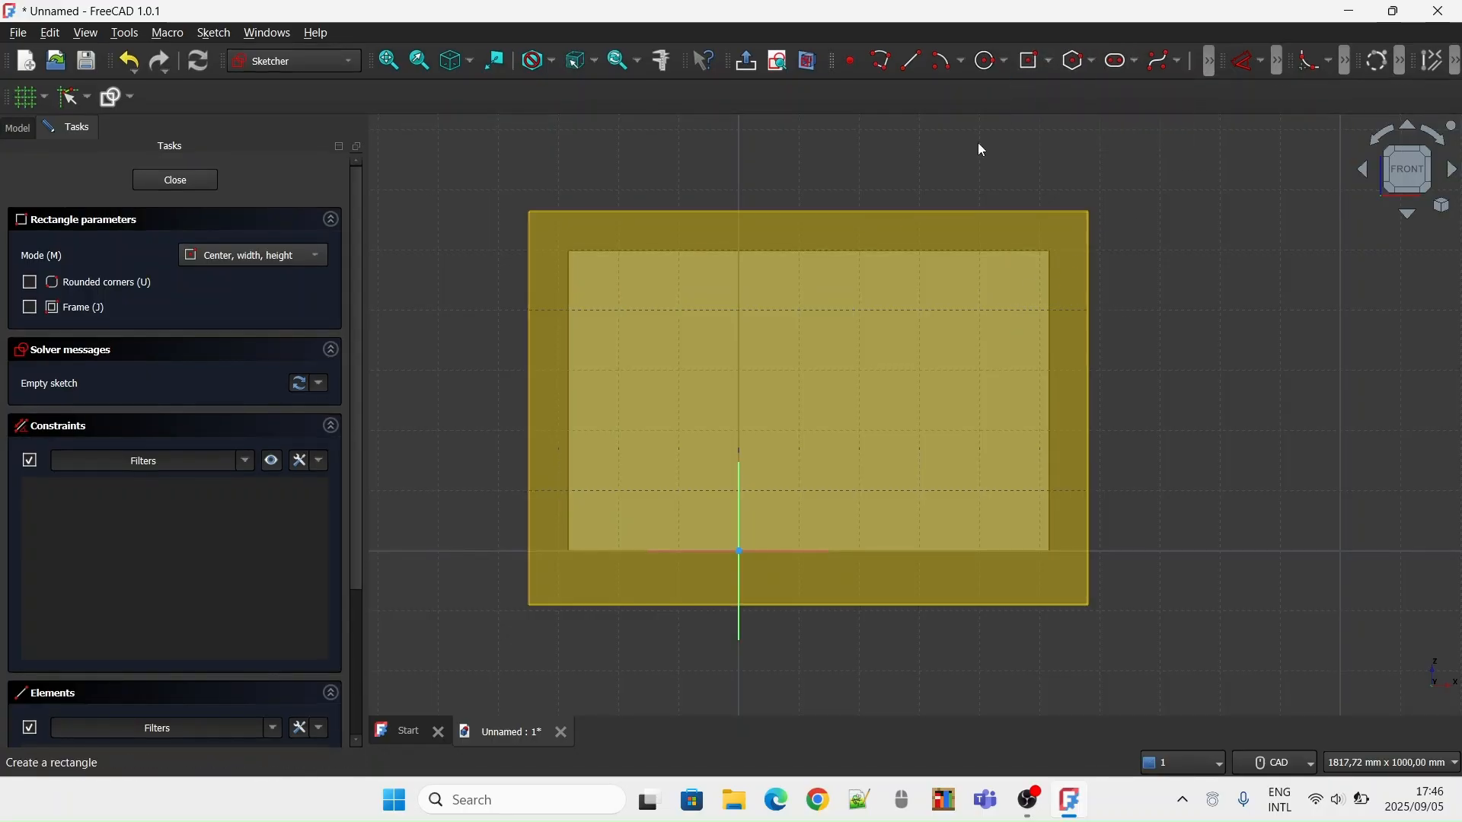
click(618, 296)
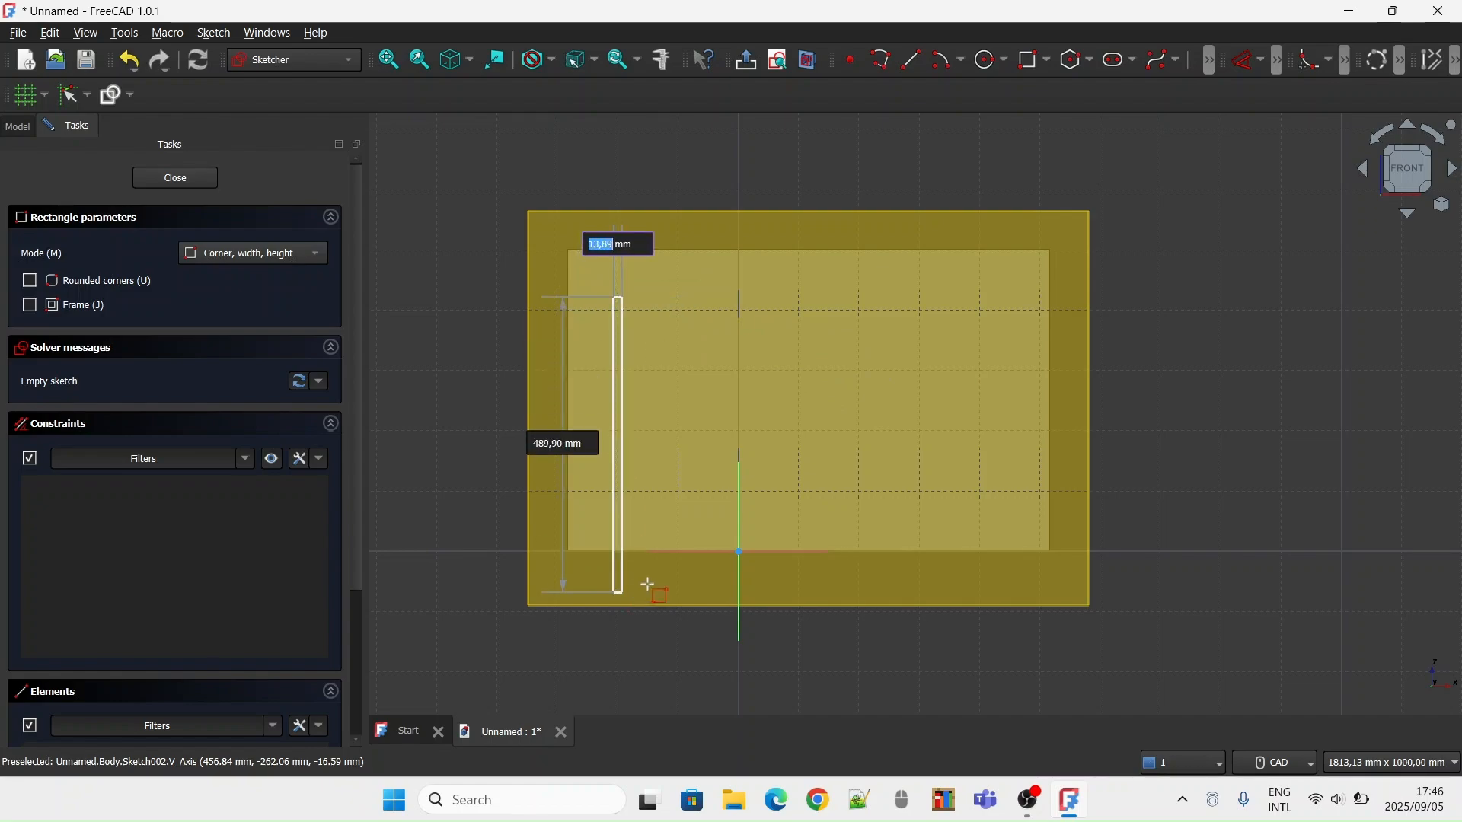
click(1005, 564)
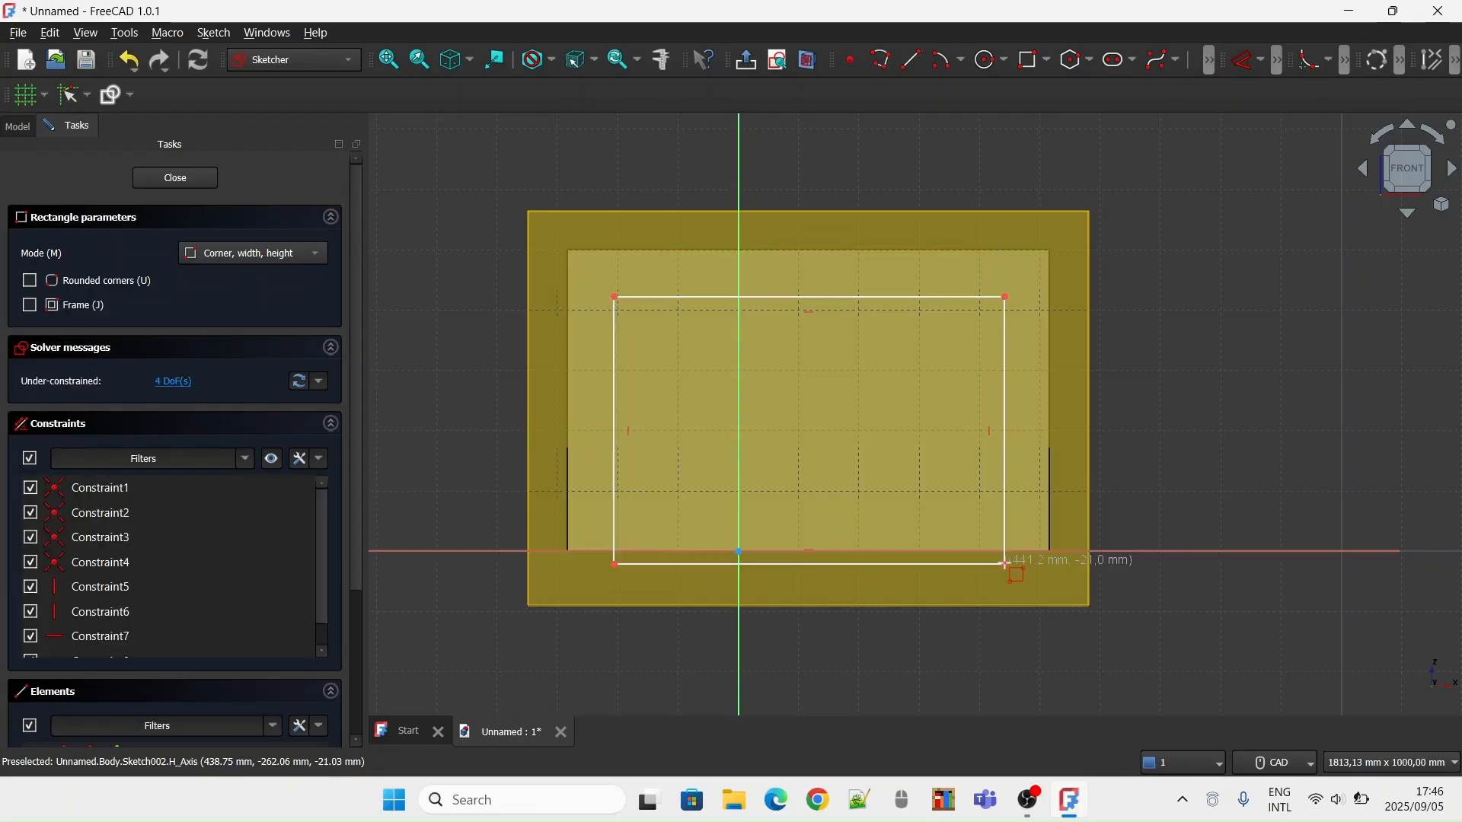
right_click(1152, 326)
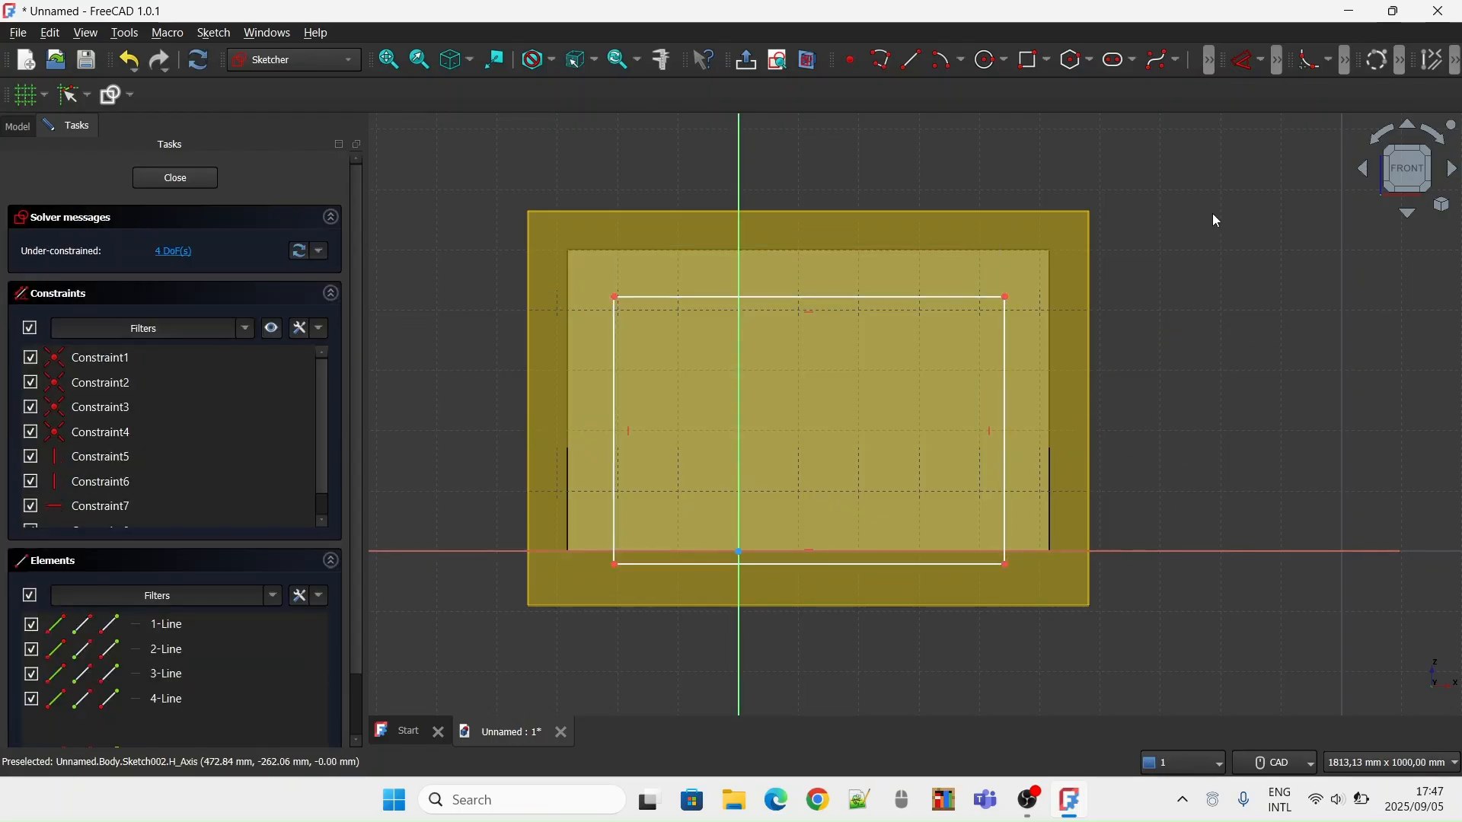
Constrain the distance between the rectangle's two top corners to 620 mm
click(1262, 66)
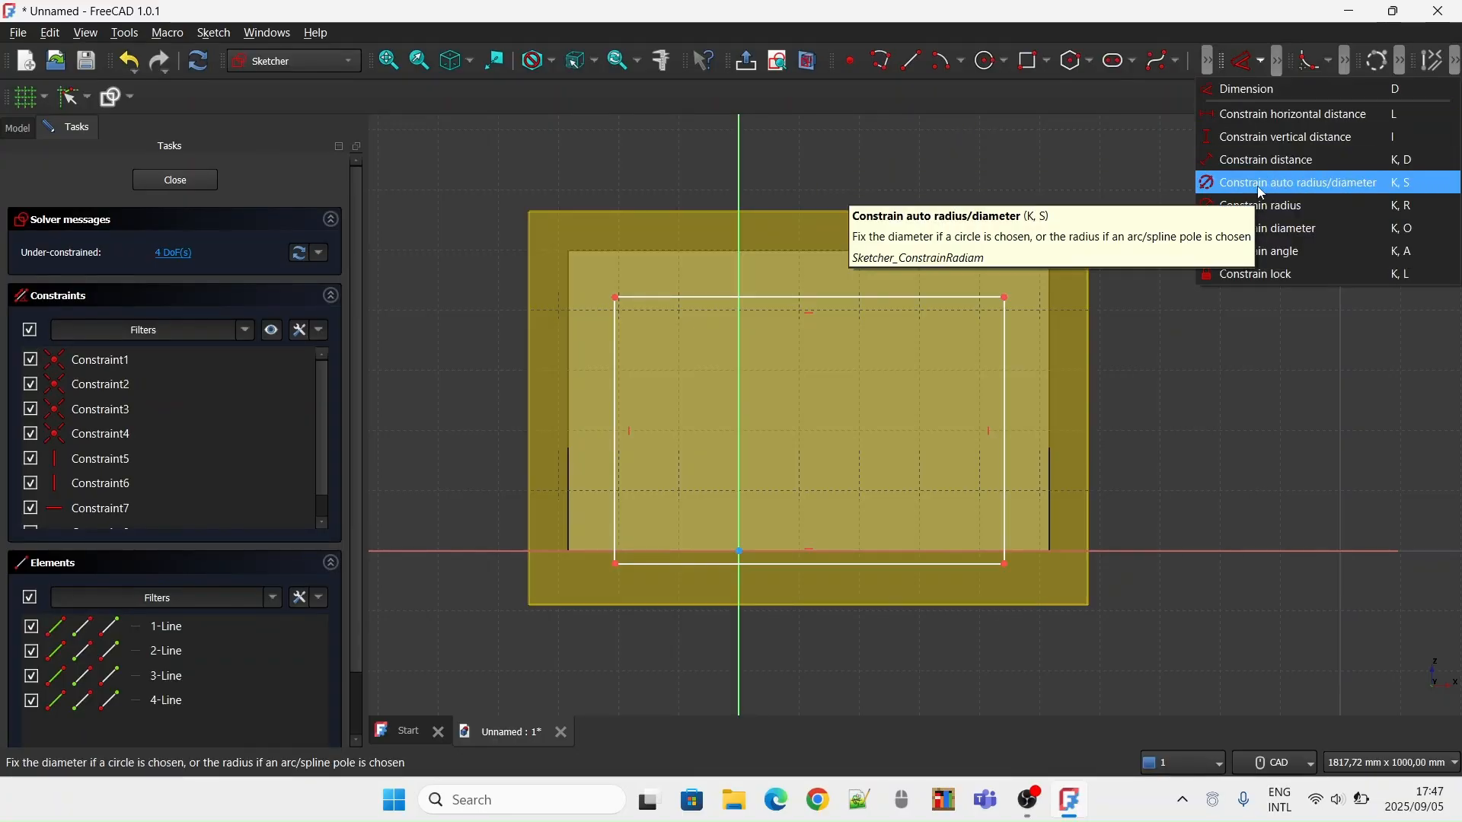
click(1294, 160)
click(616, 298)
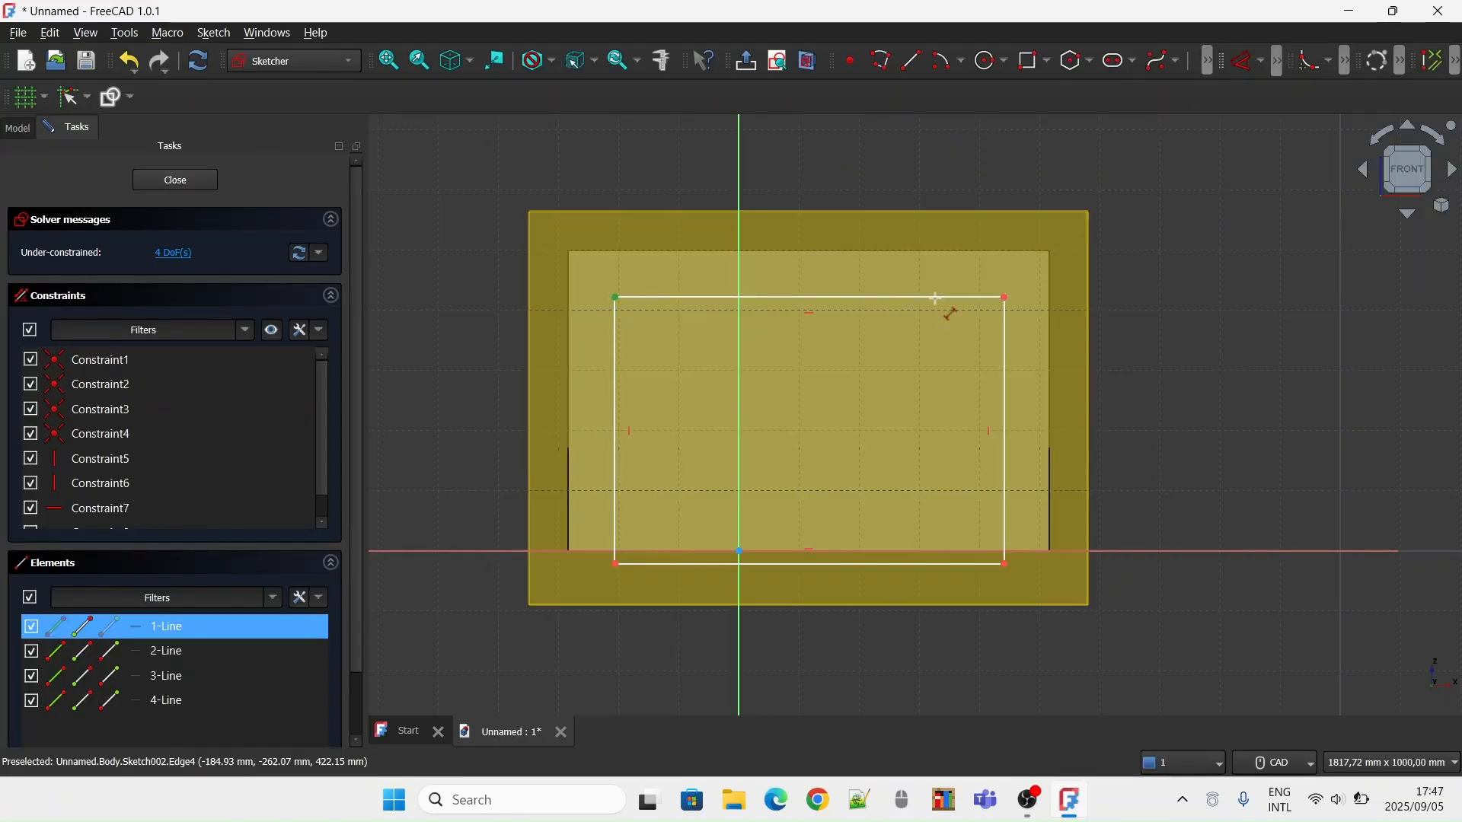
click(1005, 298)
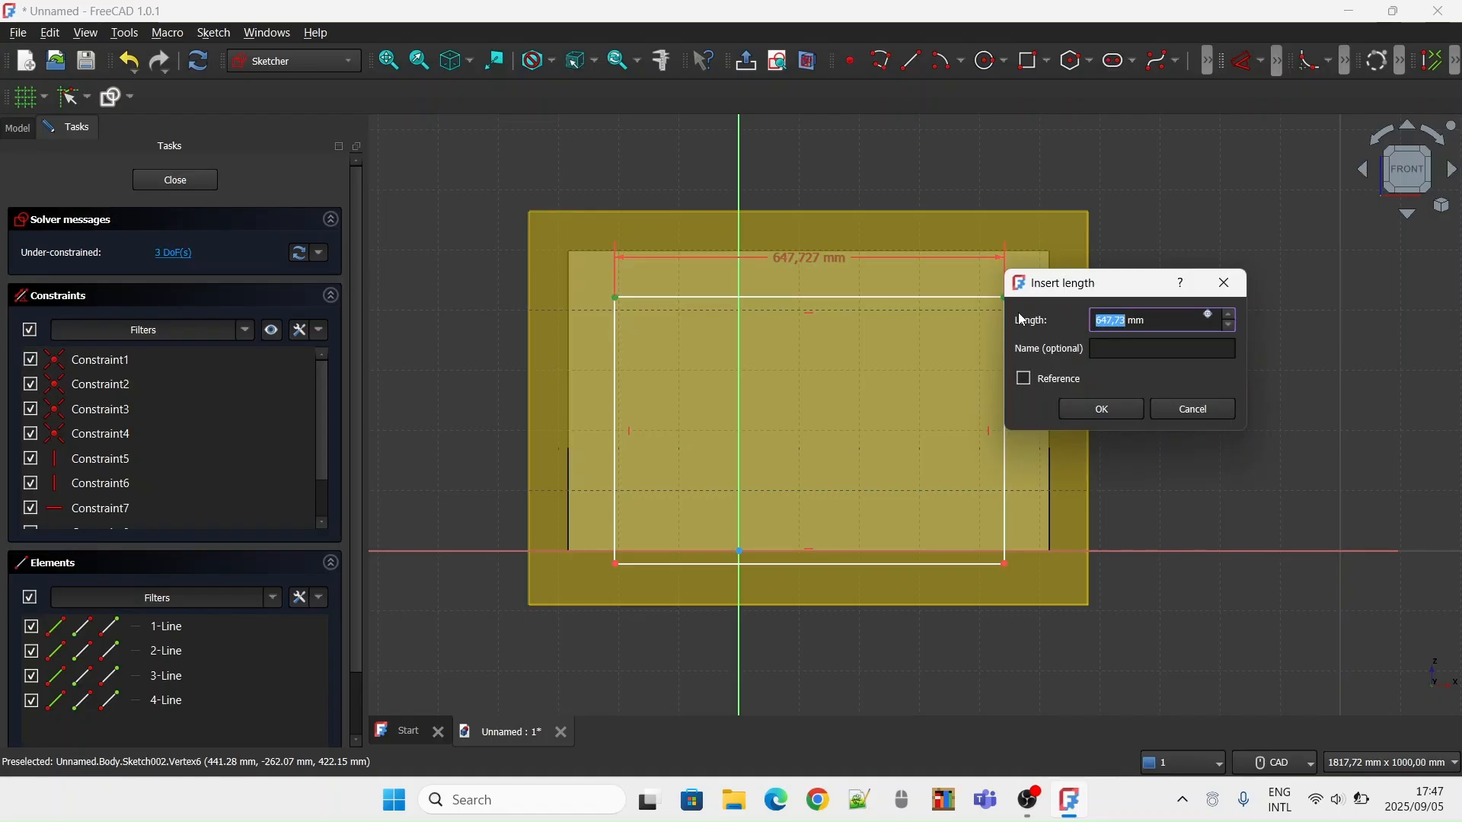
key(BackSpace)
key(Return)
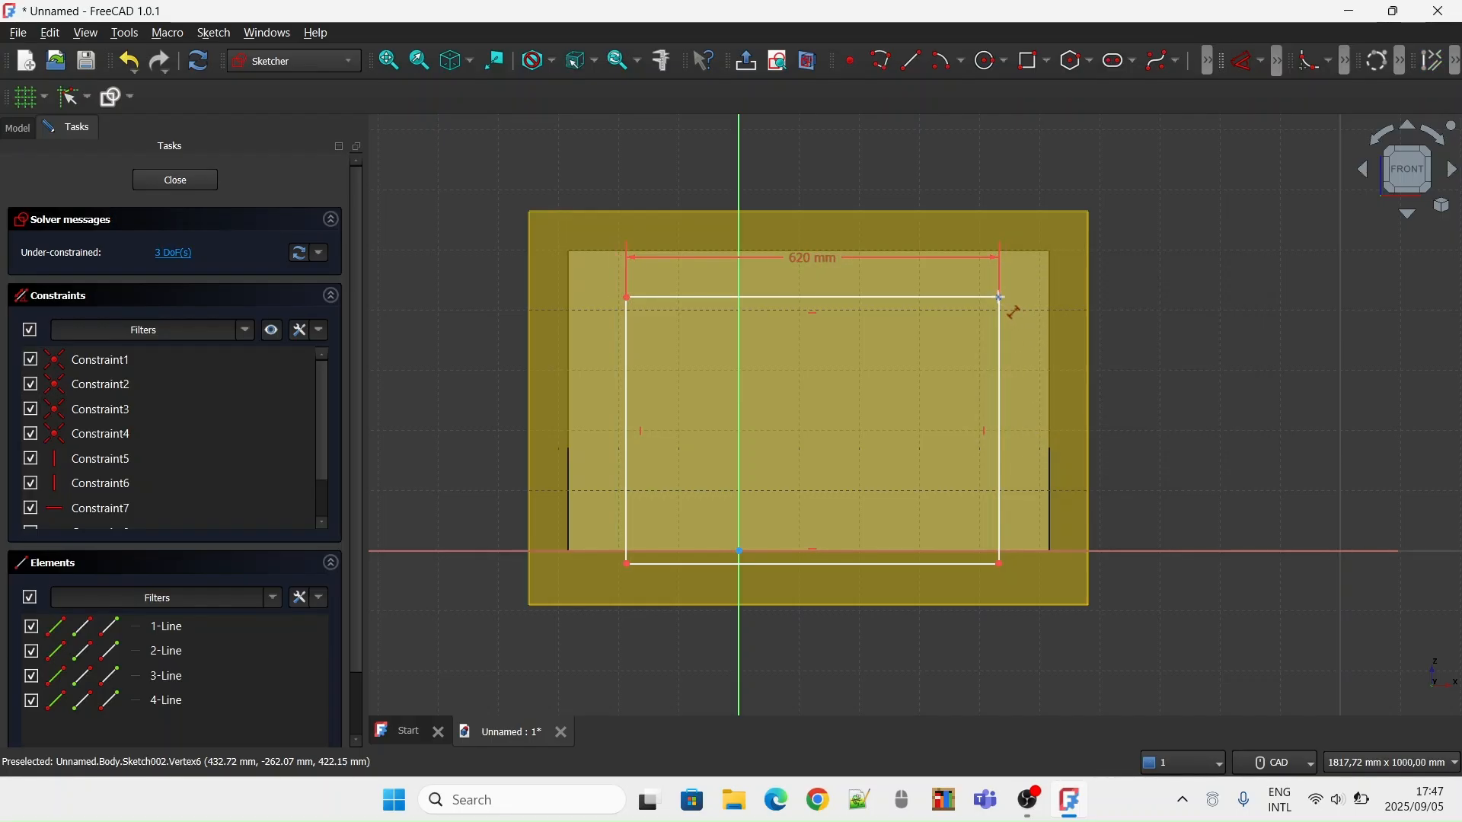
Constrain the distance between the rectangle's top-right and bottom-right corners to 440 mm
click(1000, 525)
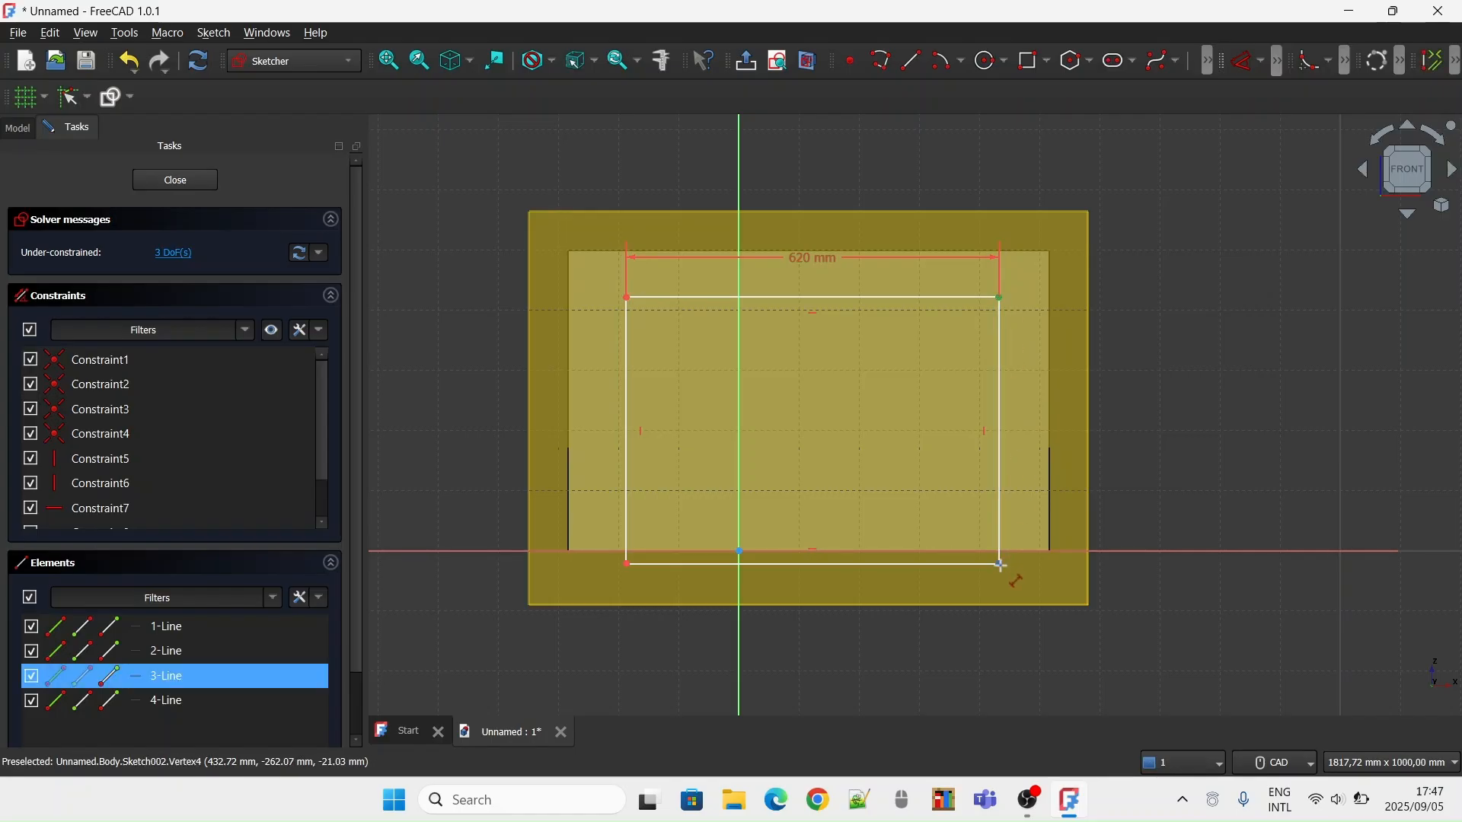
click(1002, 573)
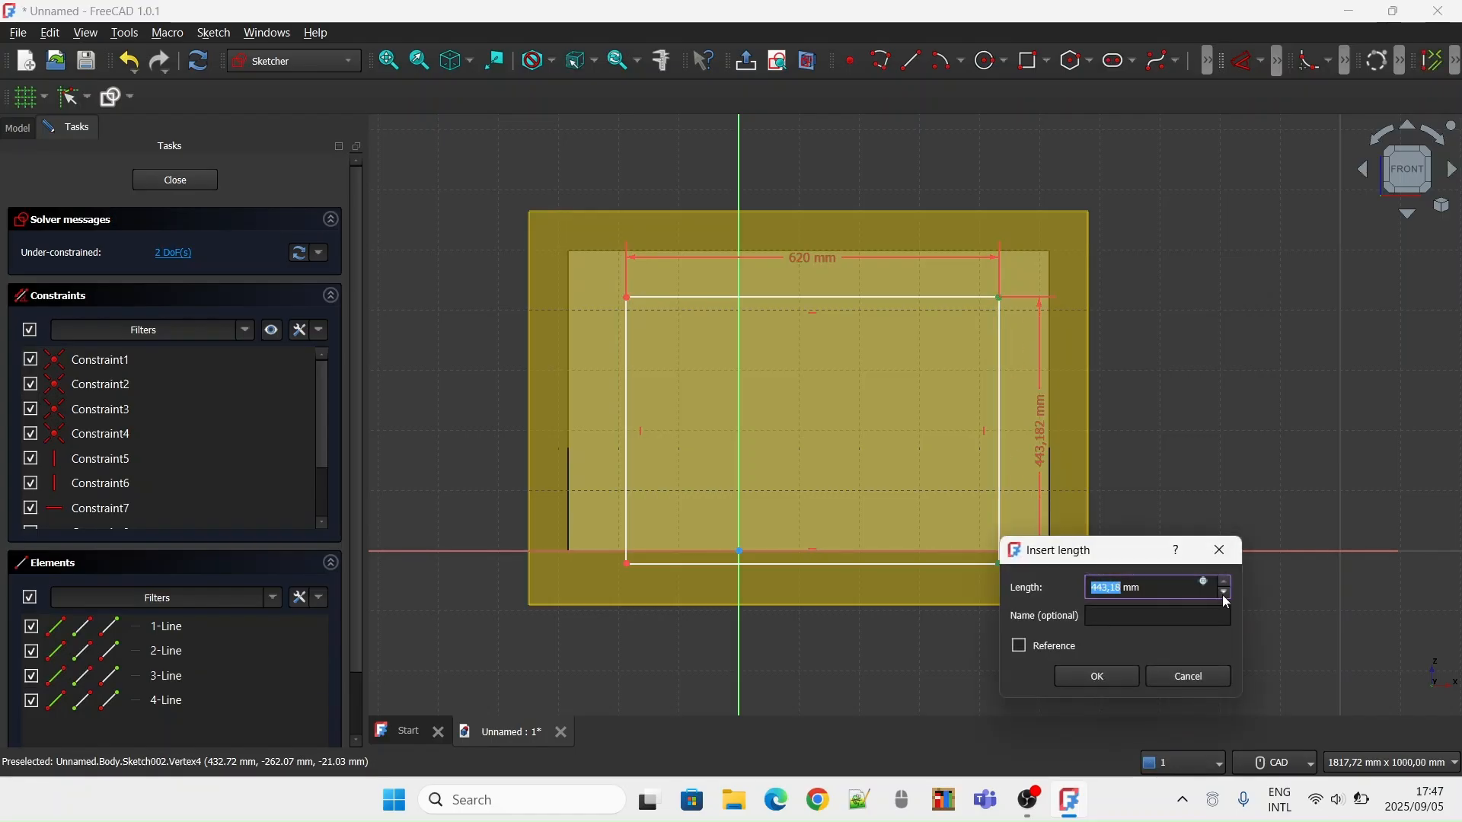
text(440)
key(Return)
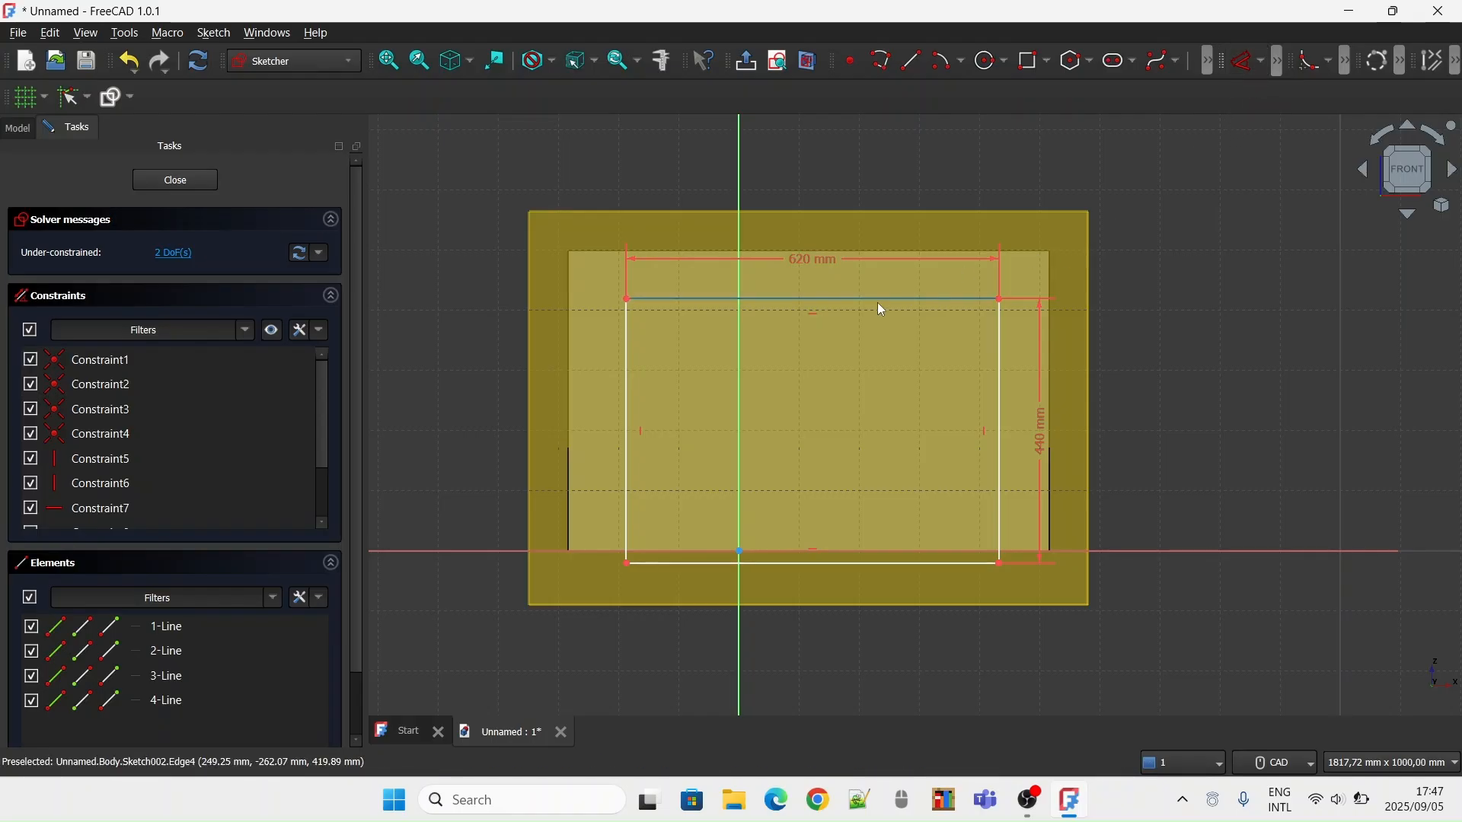
key(ctrl+a)
right_click(849, 298)
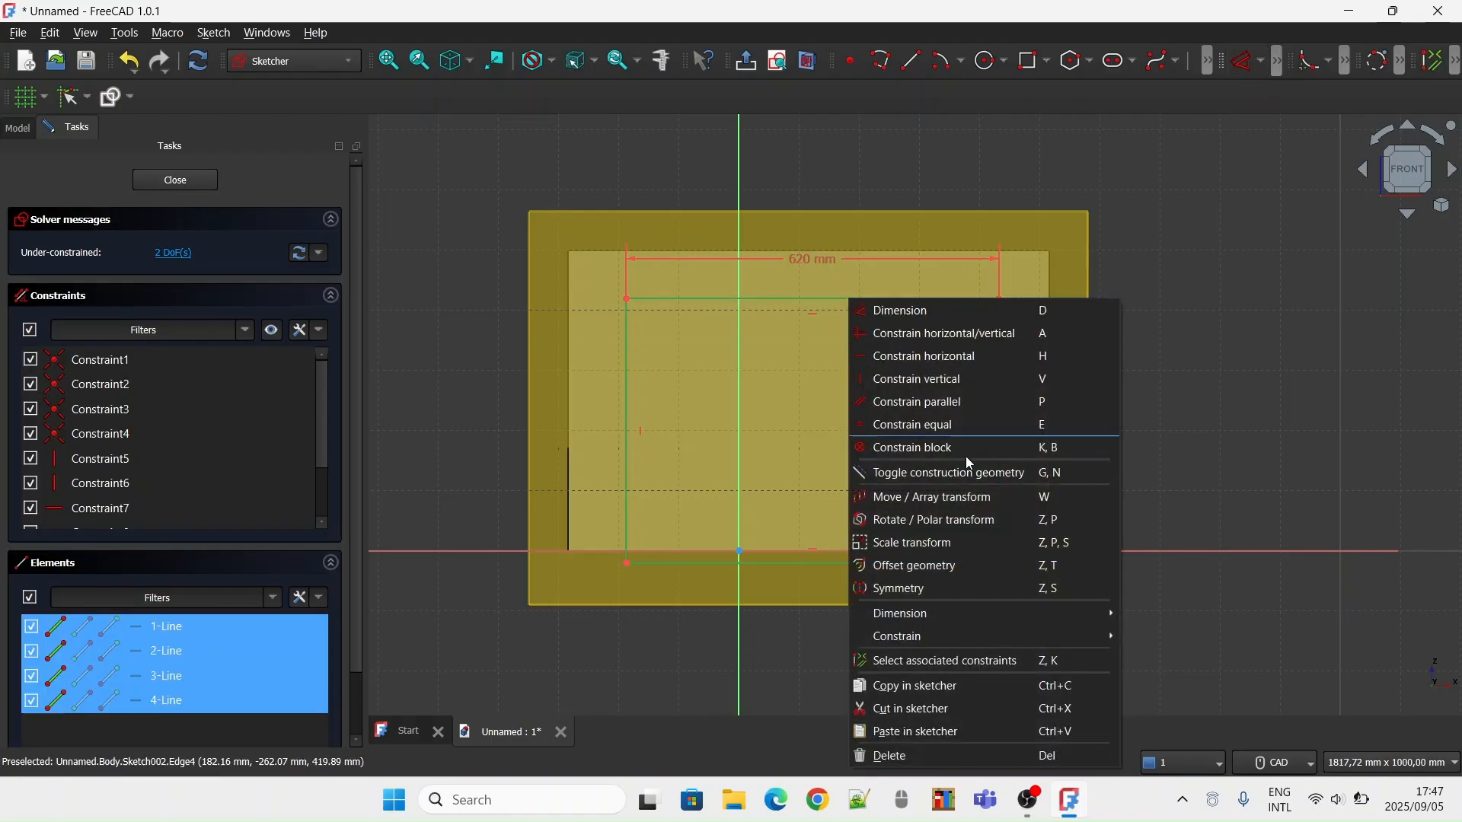
click(931, 498)
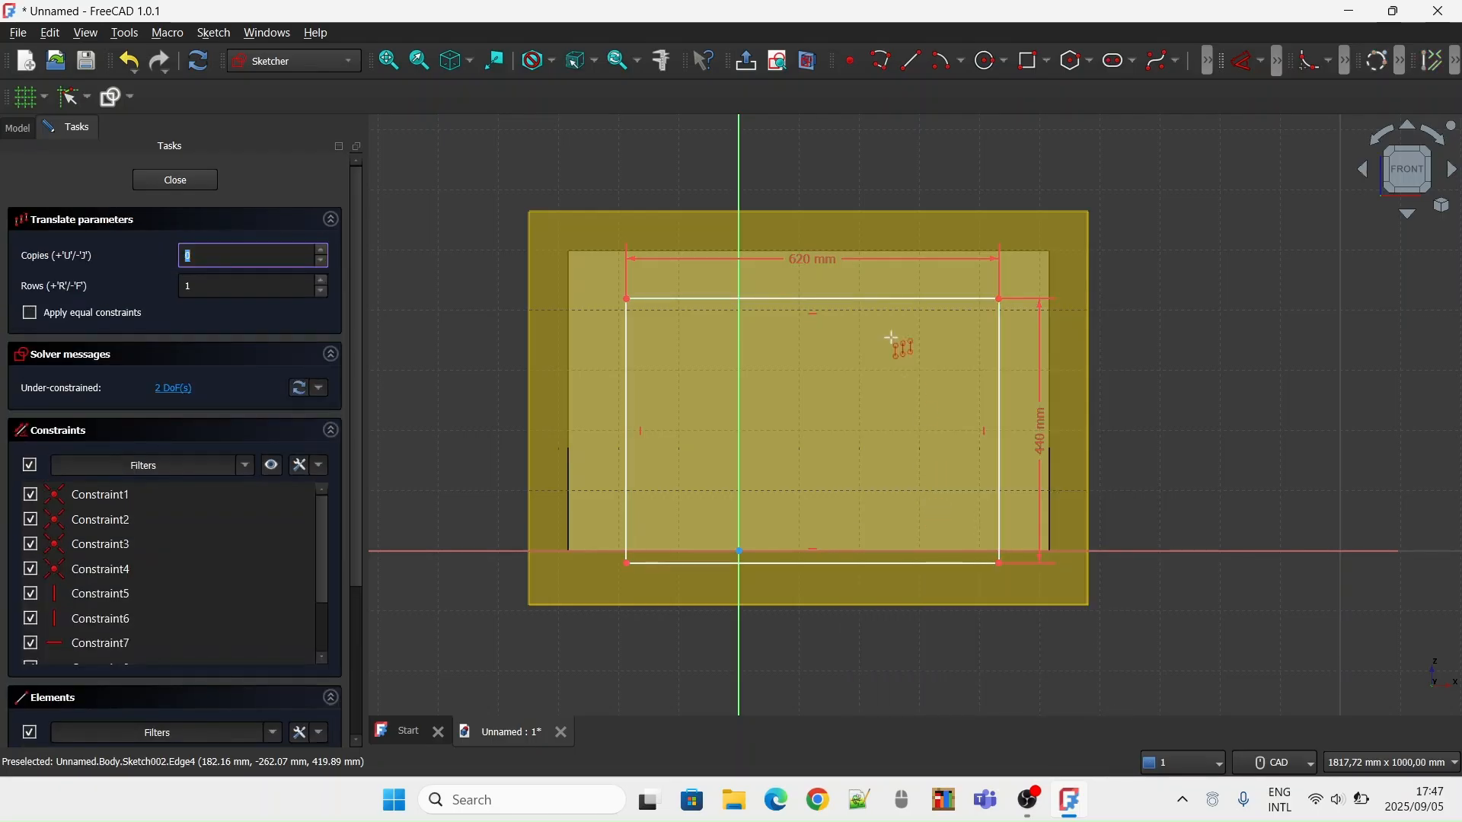
click(819, 311)
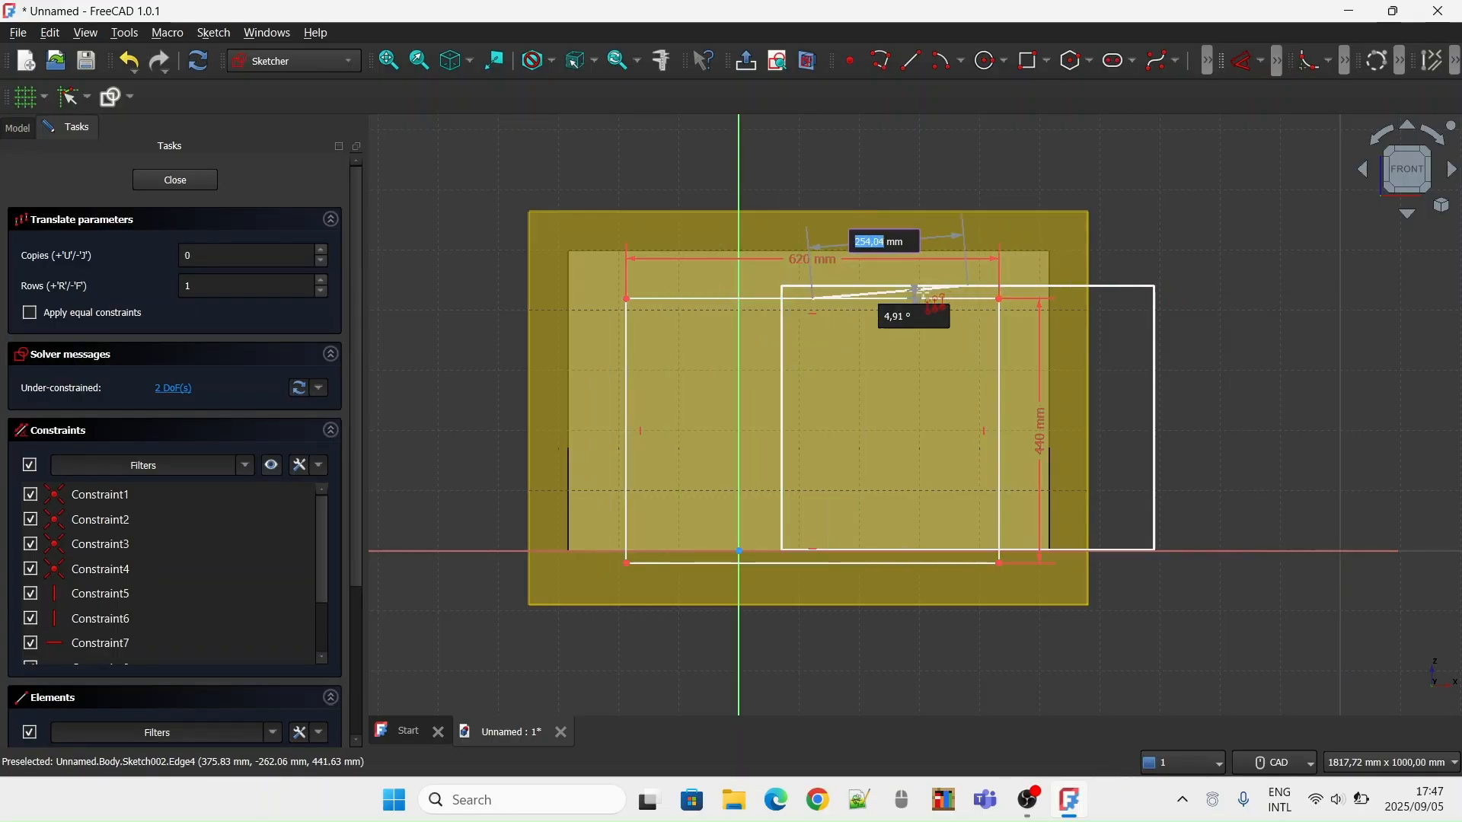
key(Escape)
right_click(1127, 246)
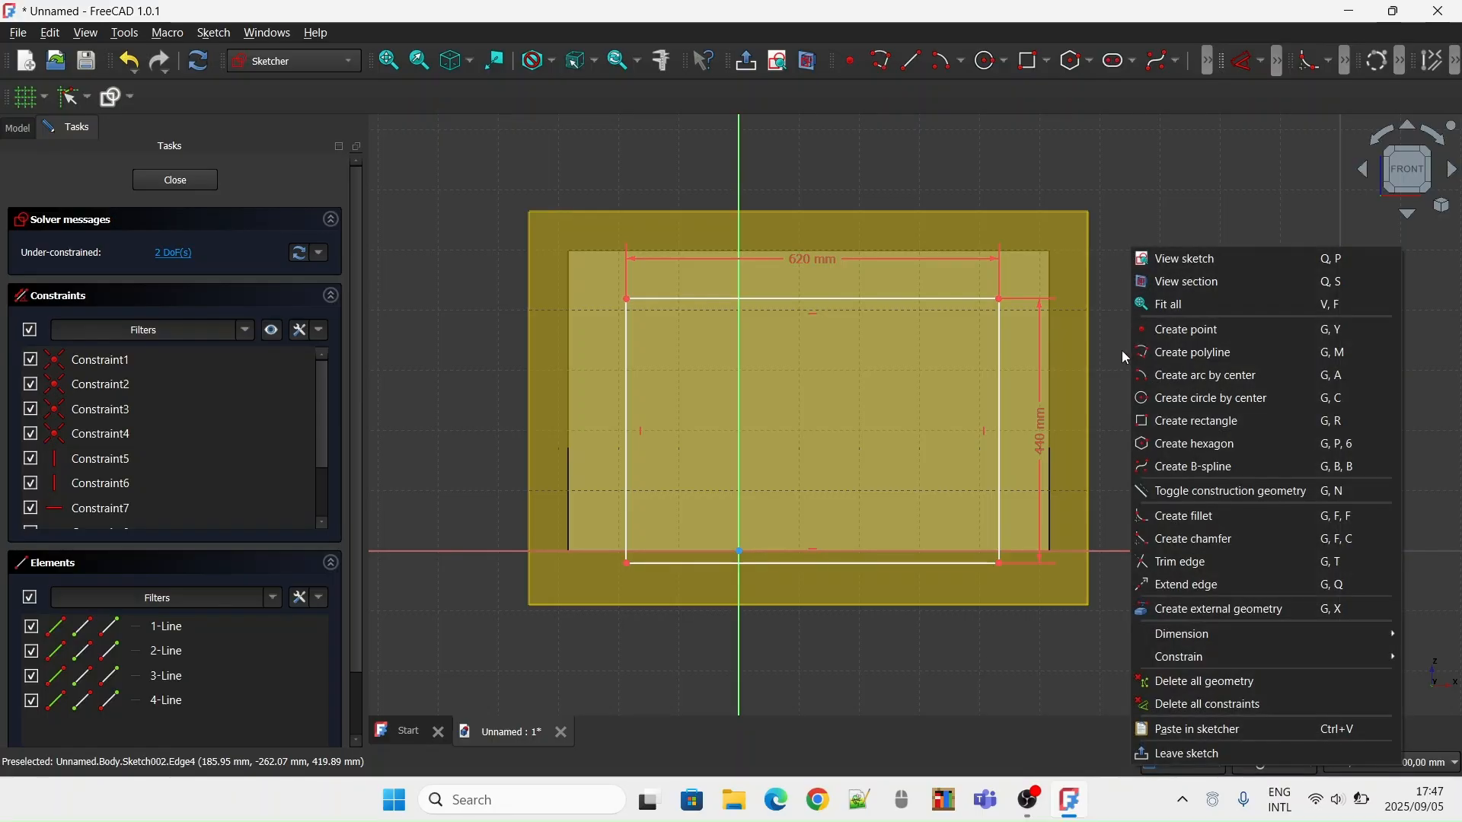
click(1123, 355)
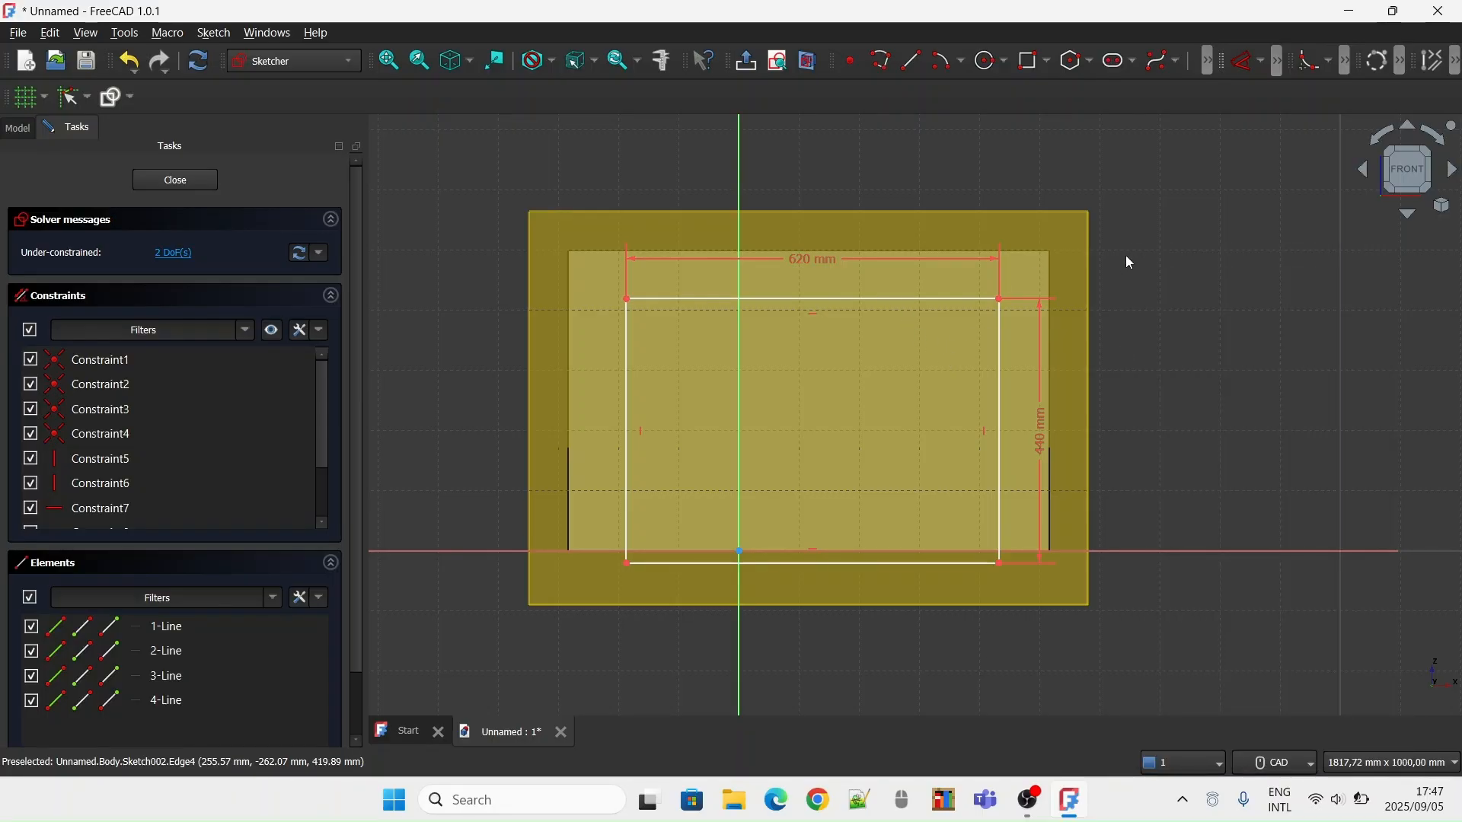
Lock the top-right corner of the 620 by 440 mm rectangle at its current position and close the sketch
key(d)
click(1260, 70)
click(1234, 278)
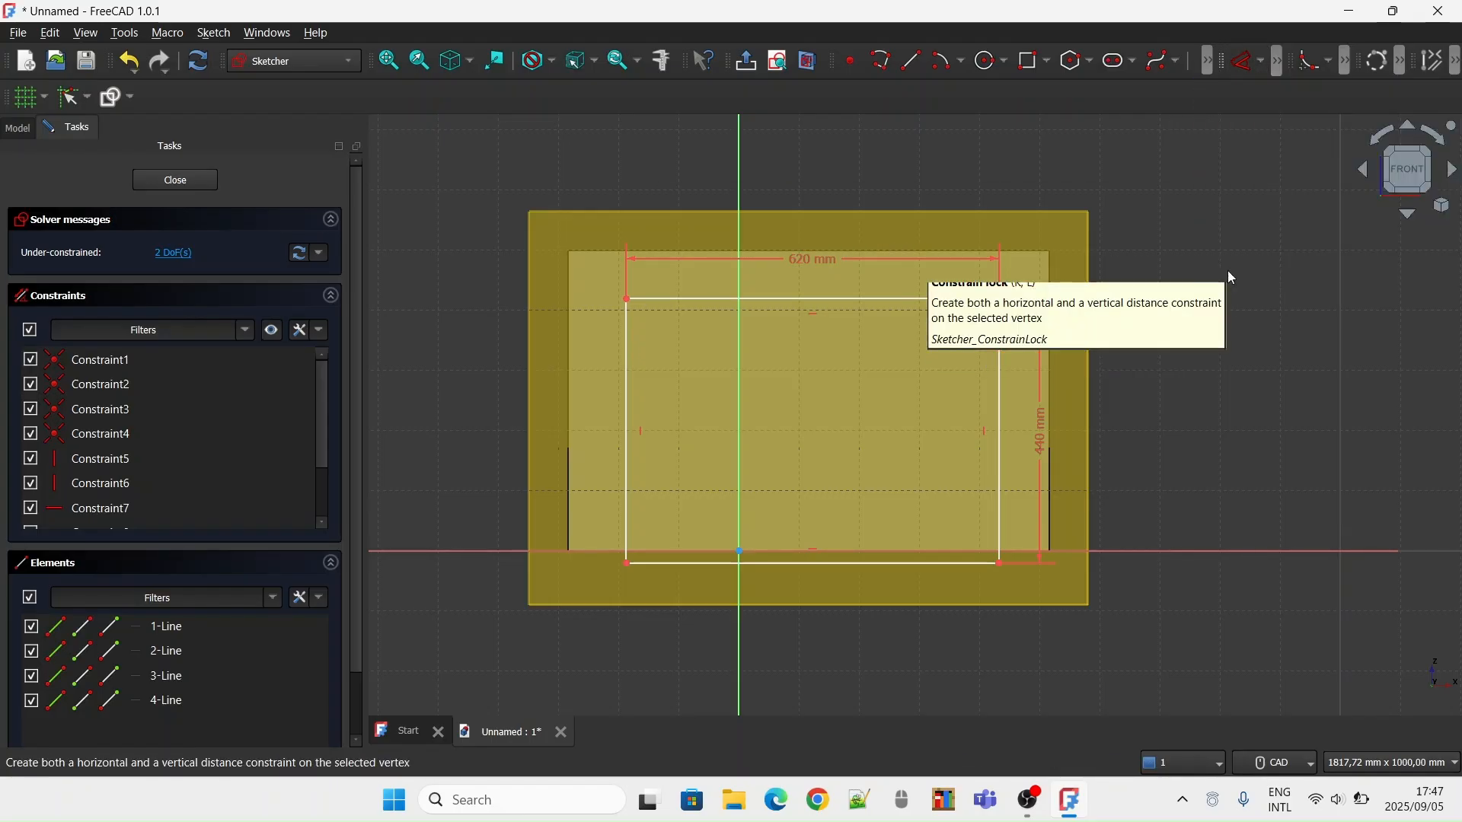
click(1000, 300)
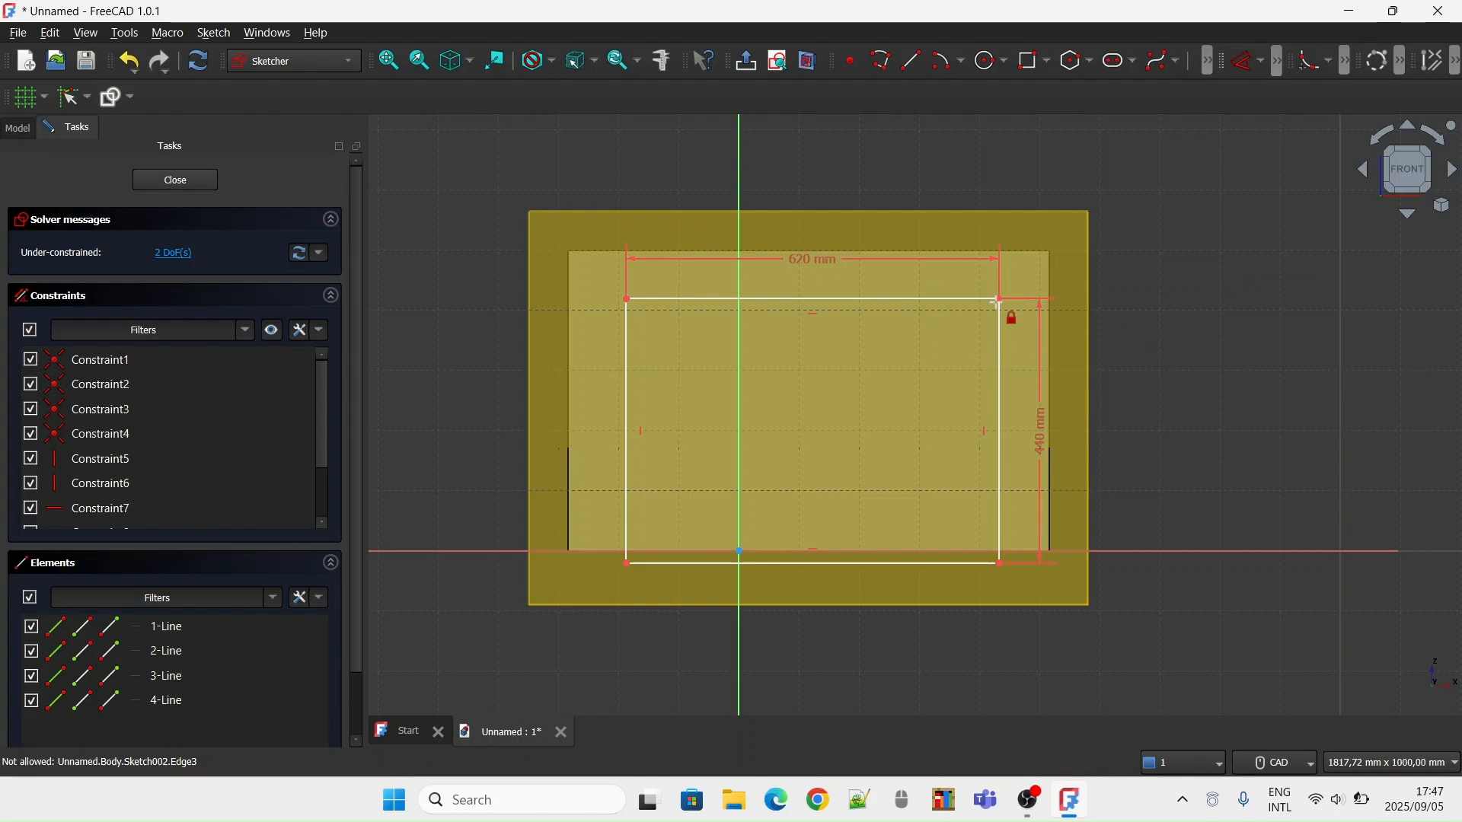
click(1000, 299)
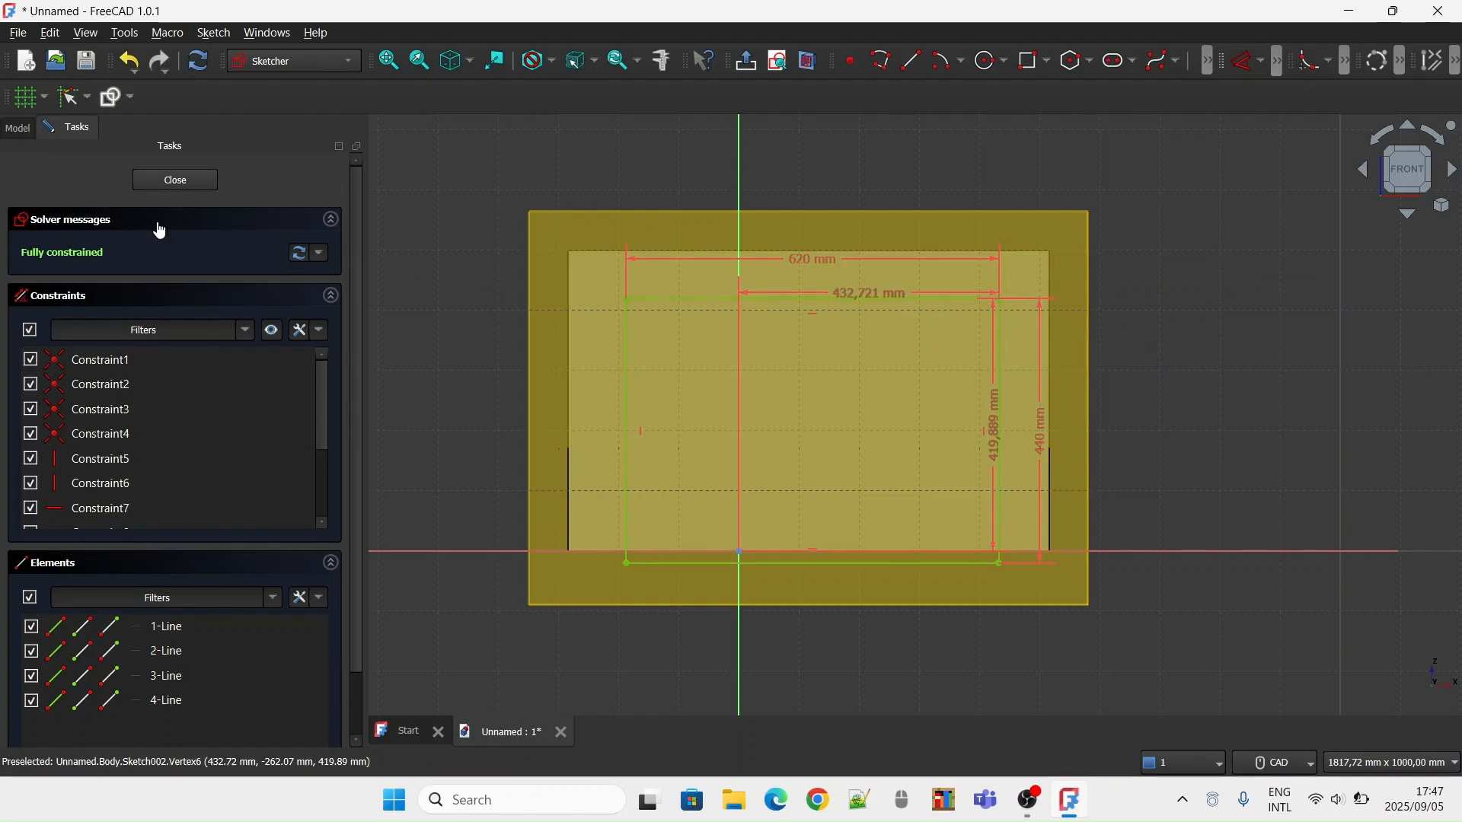
click(176, 181)
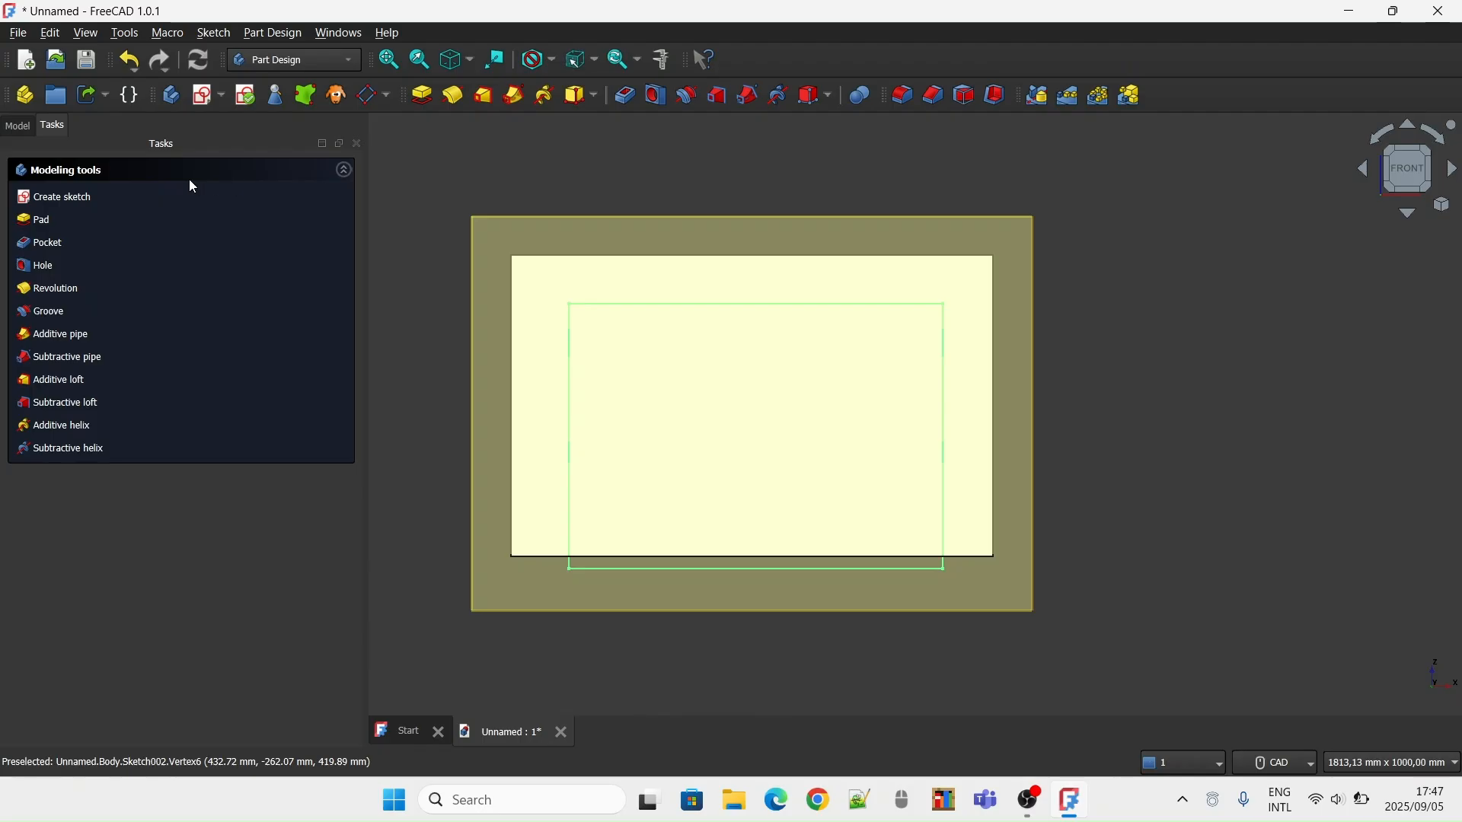
Pocket the front rectangle sketch through the block with a length of 1000 mm
click(49, 246)
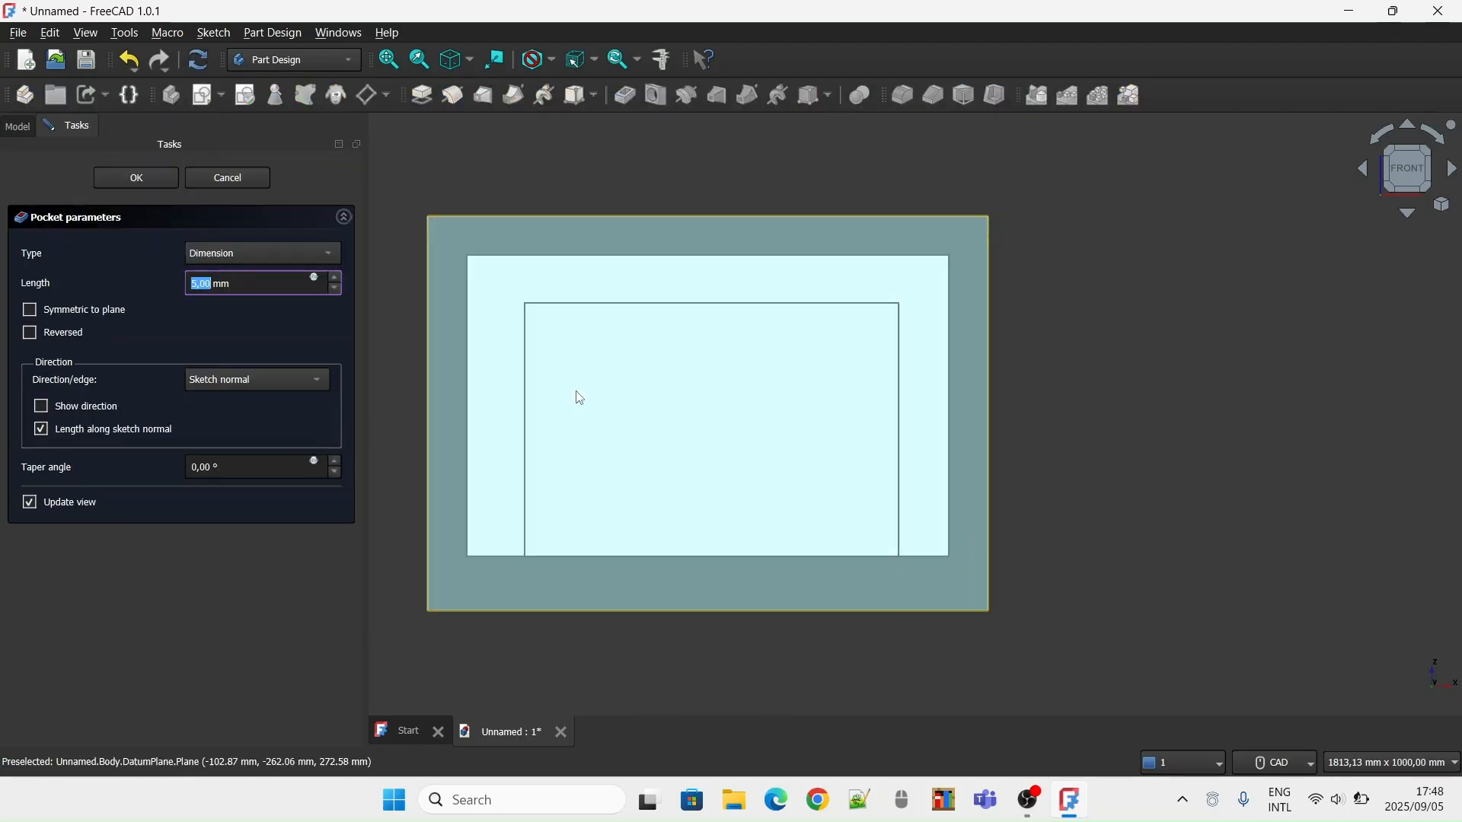
key(BackSpace)
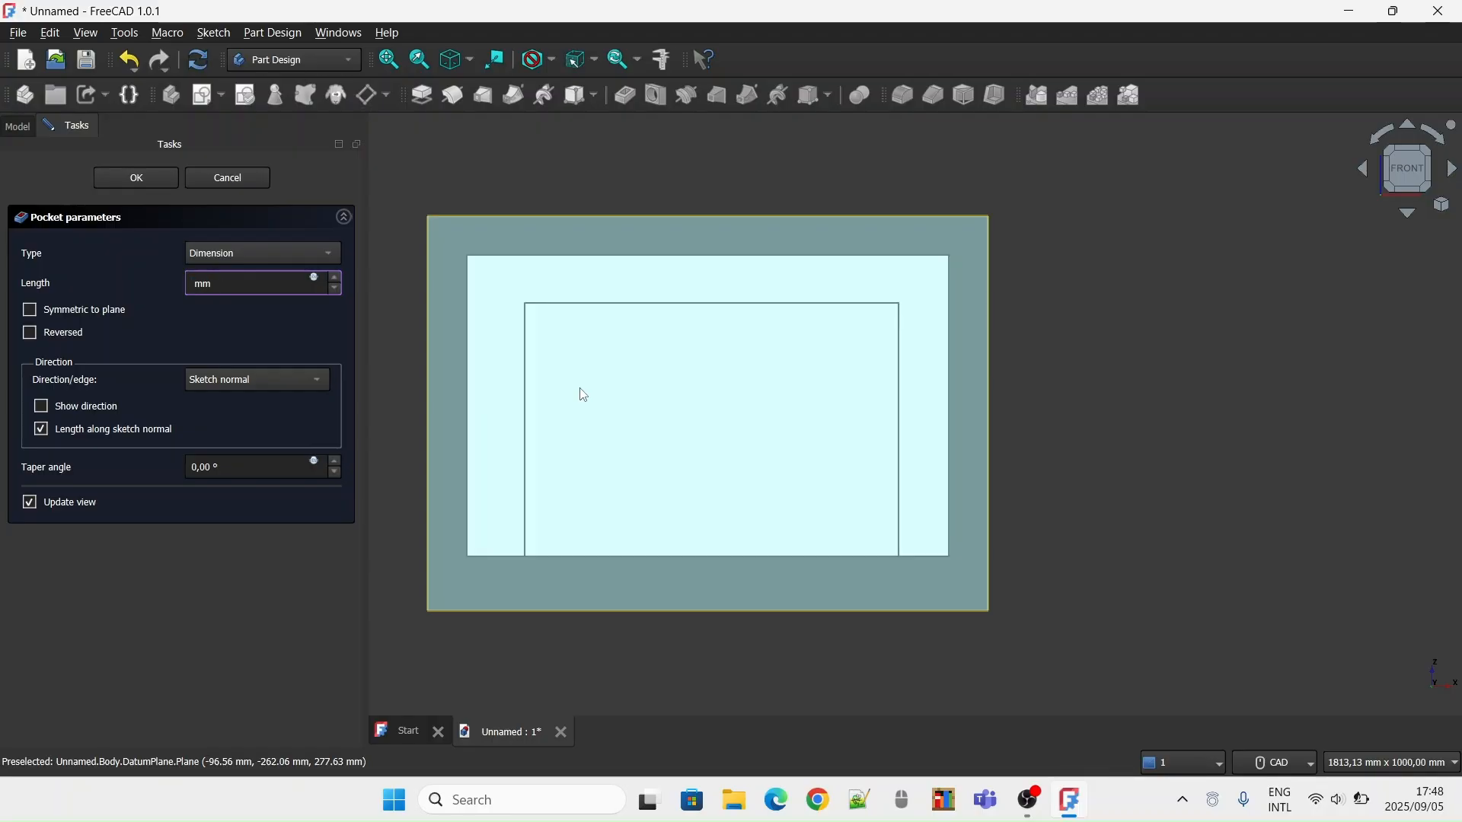
text(1000)
click(139, 184)
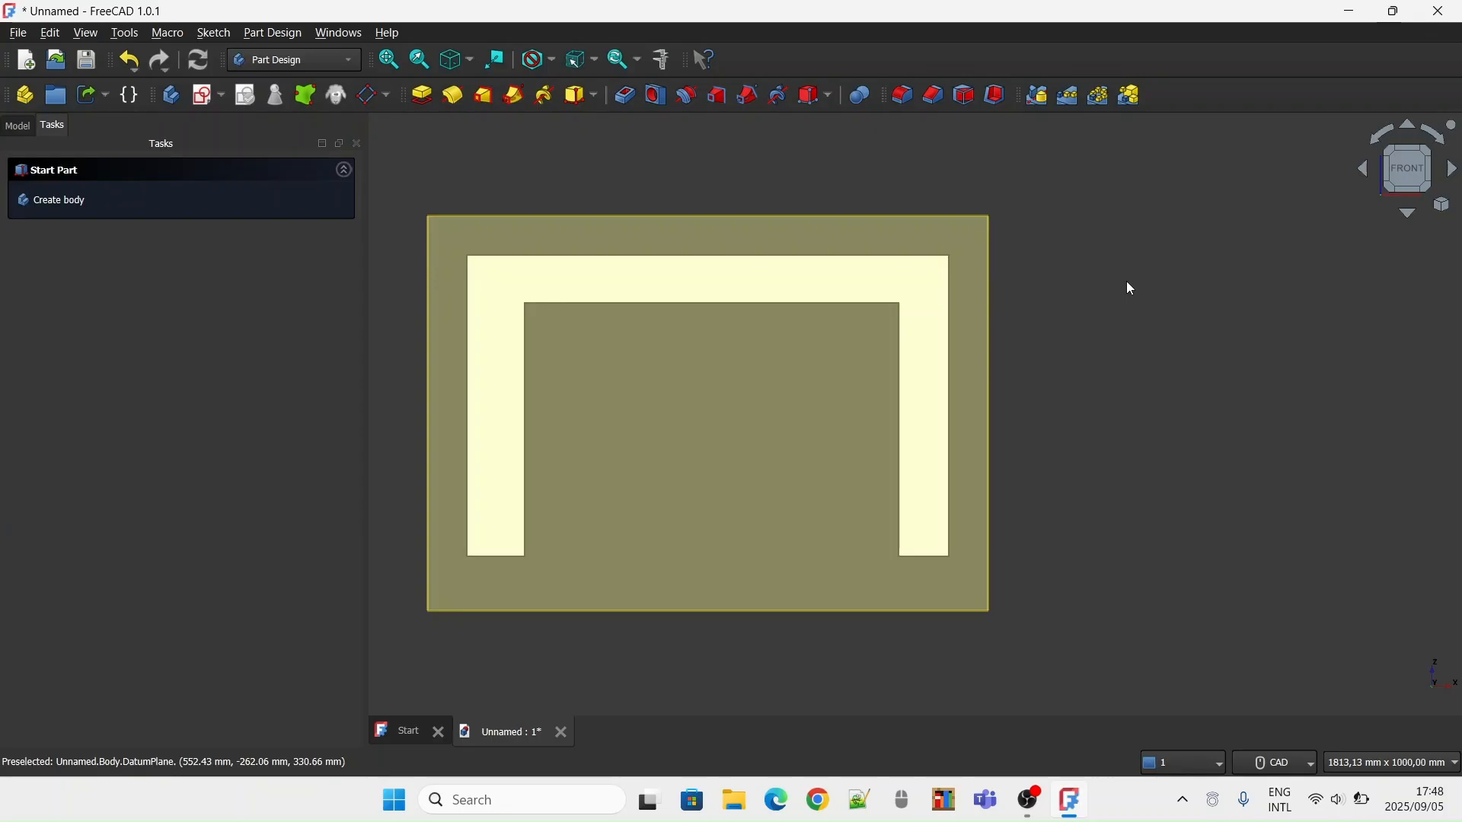
click(1431, 157)
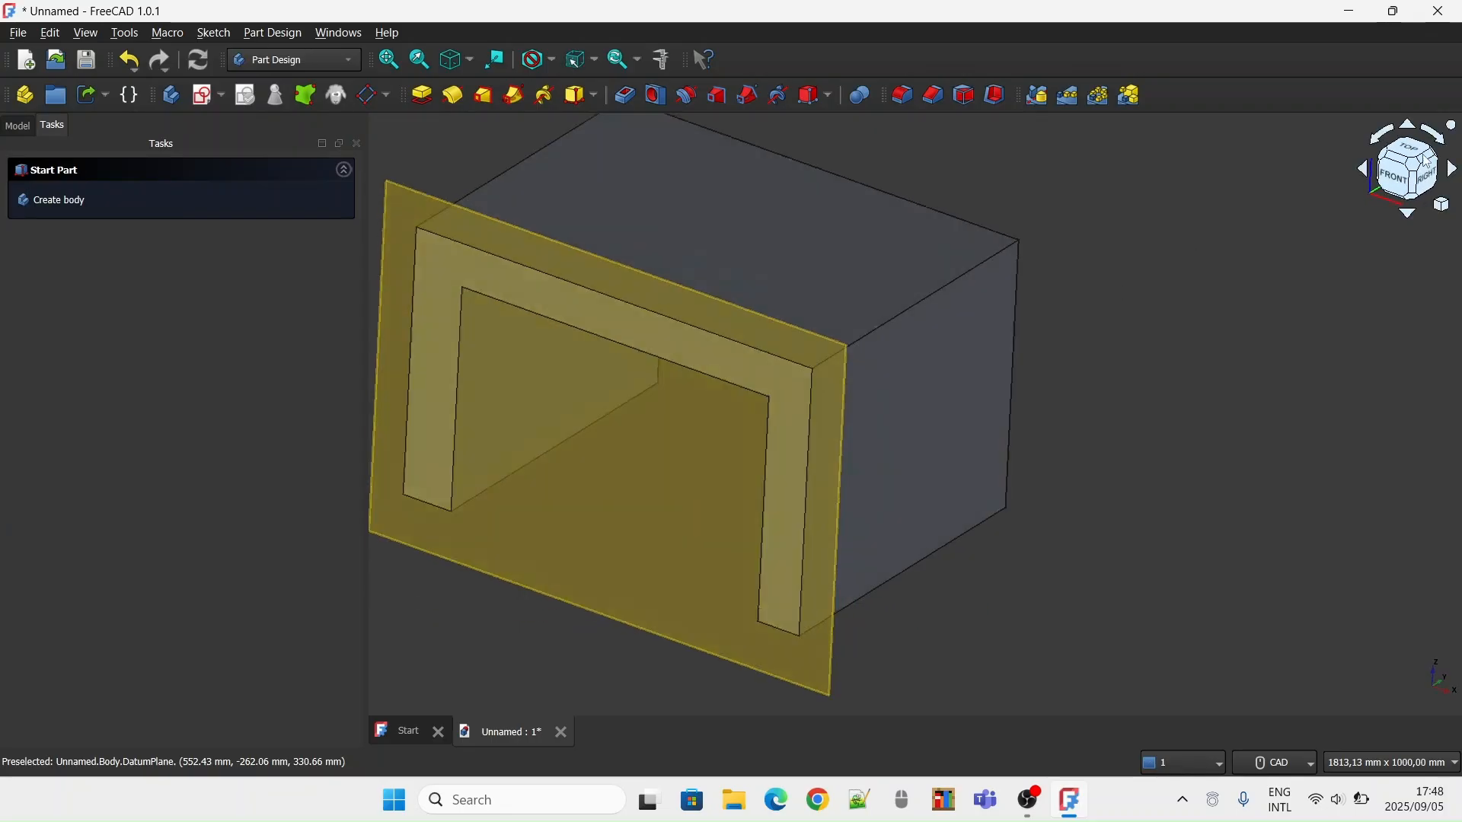
click(1427, 164)
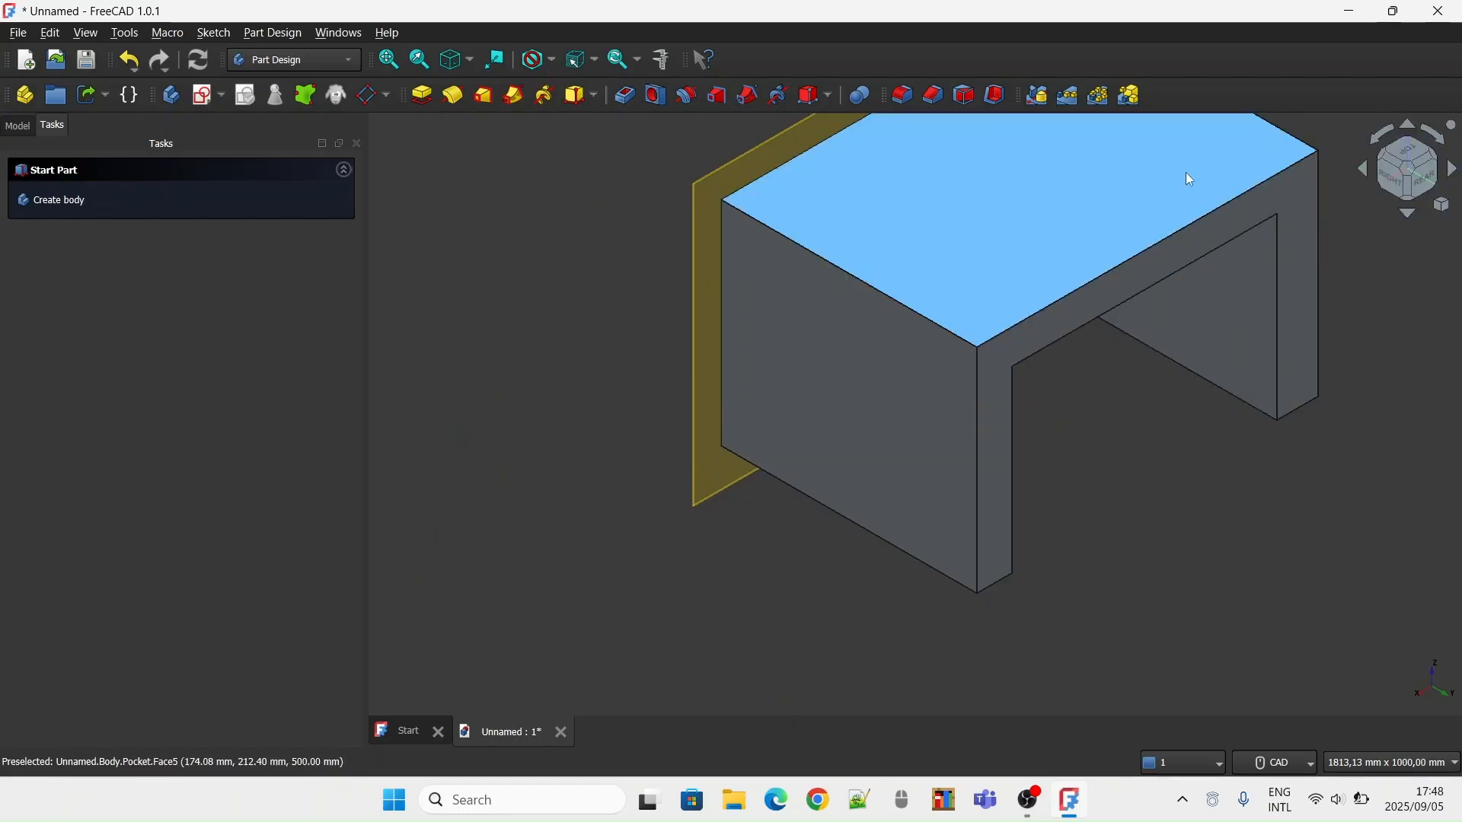
Hide the front datum plane in front of the block
click(1400, 160)
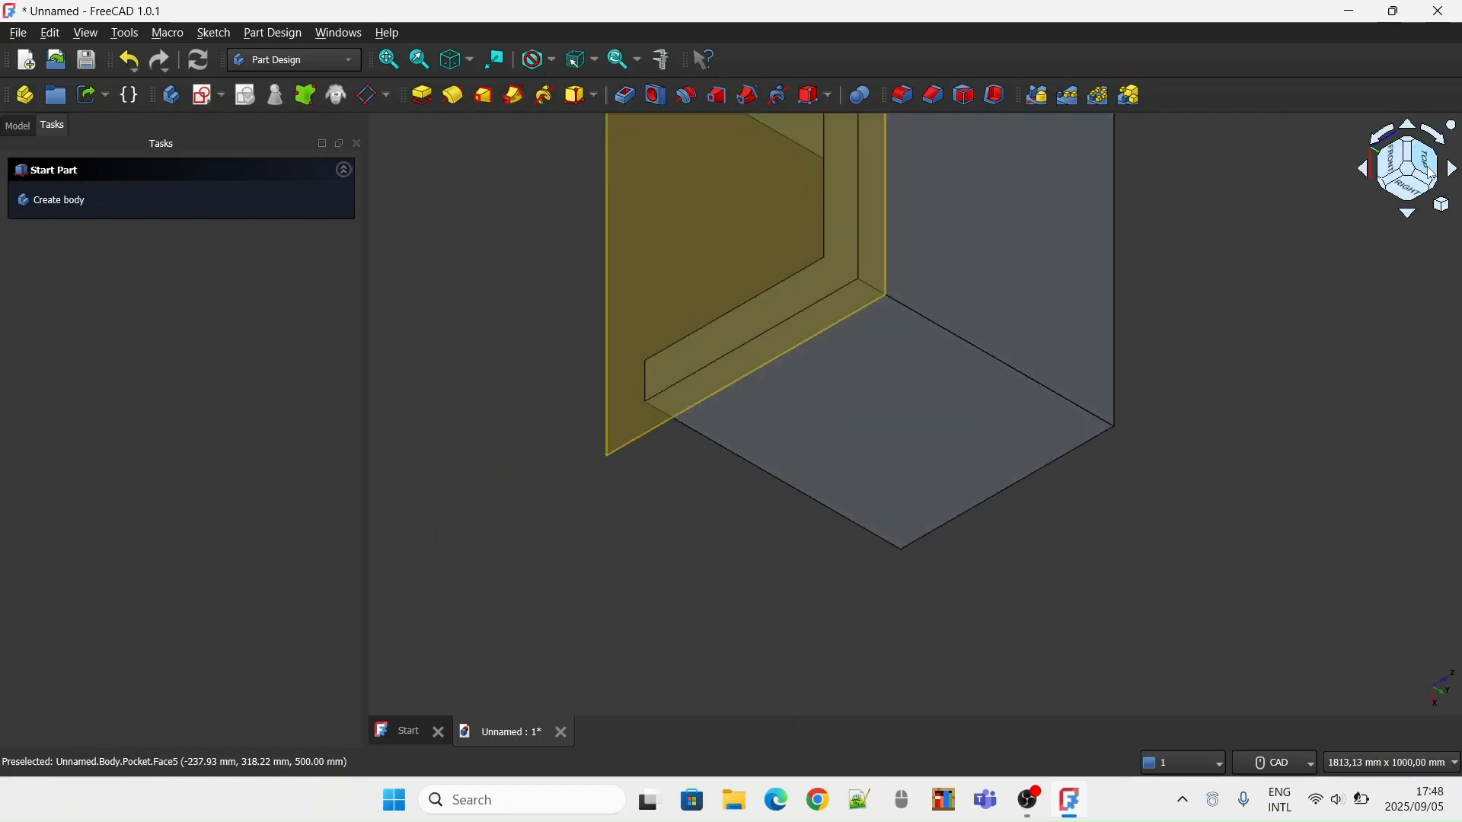
click(1406, 176)
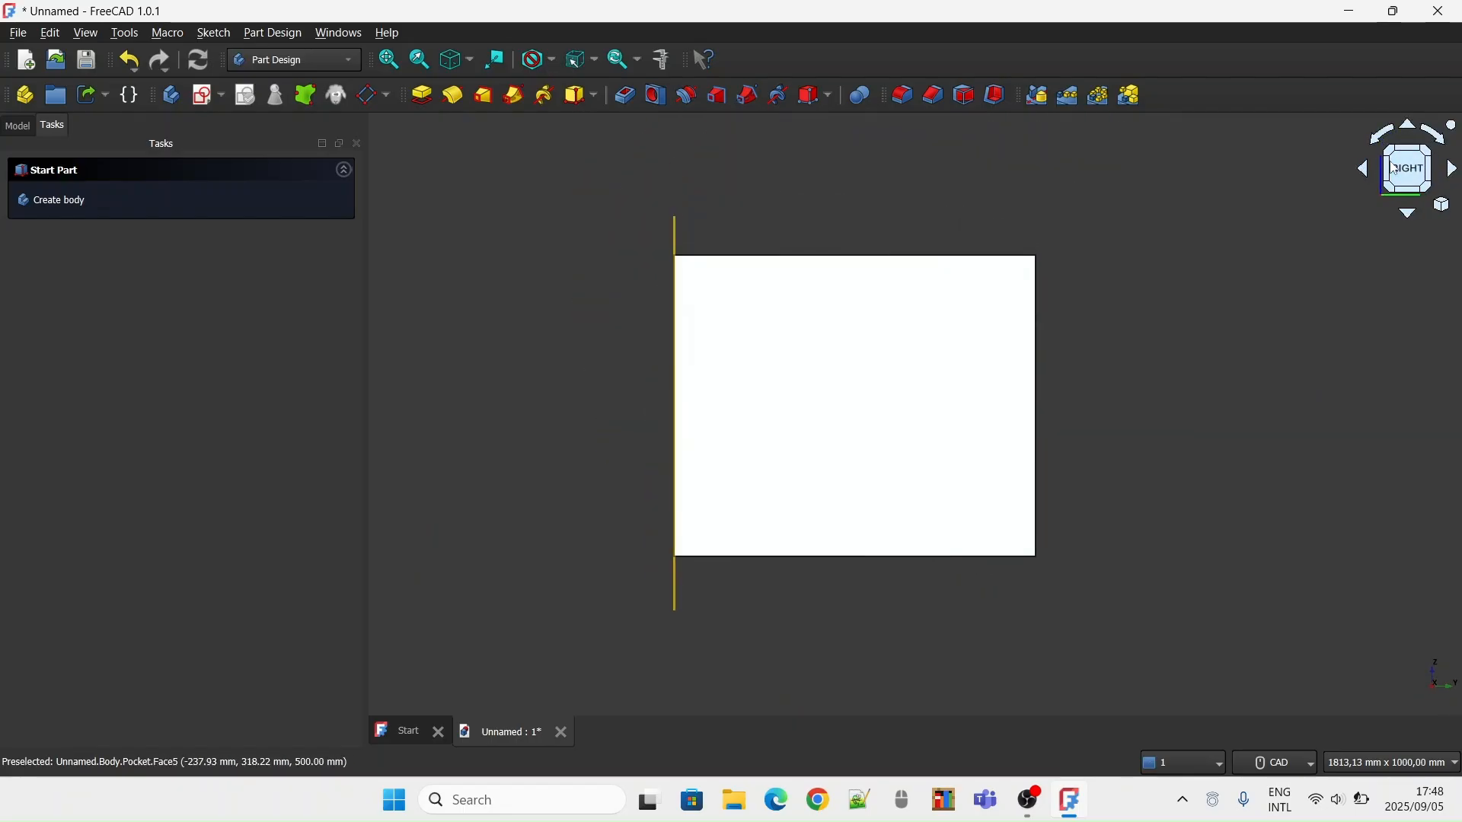
click(1386, 165)
click(1387, 167)
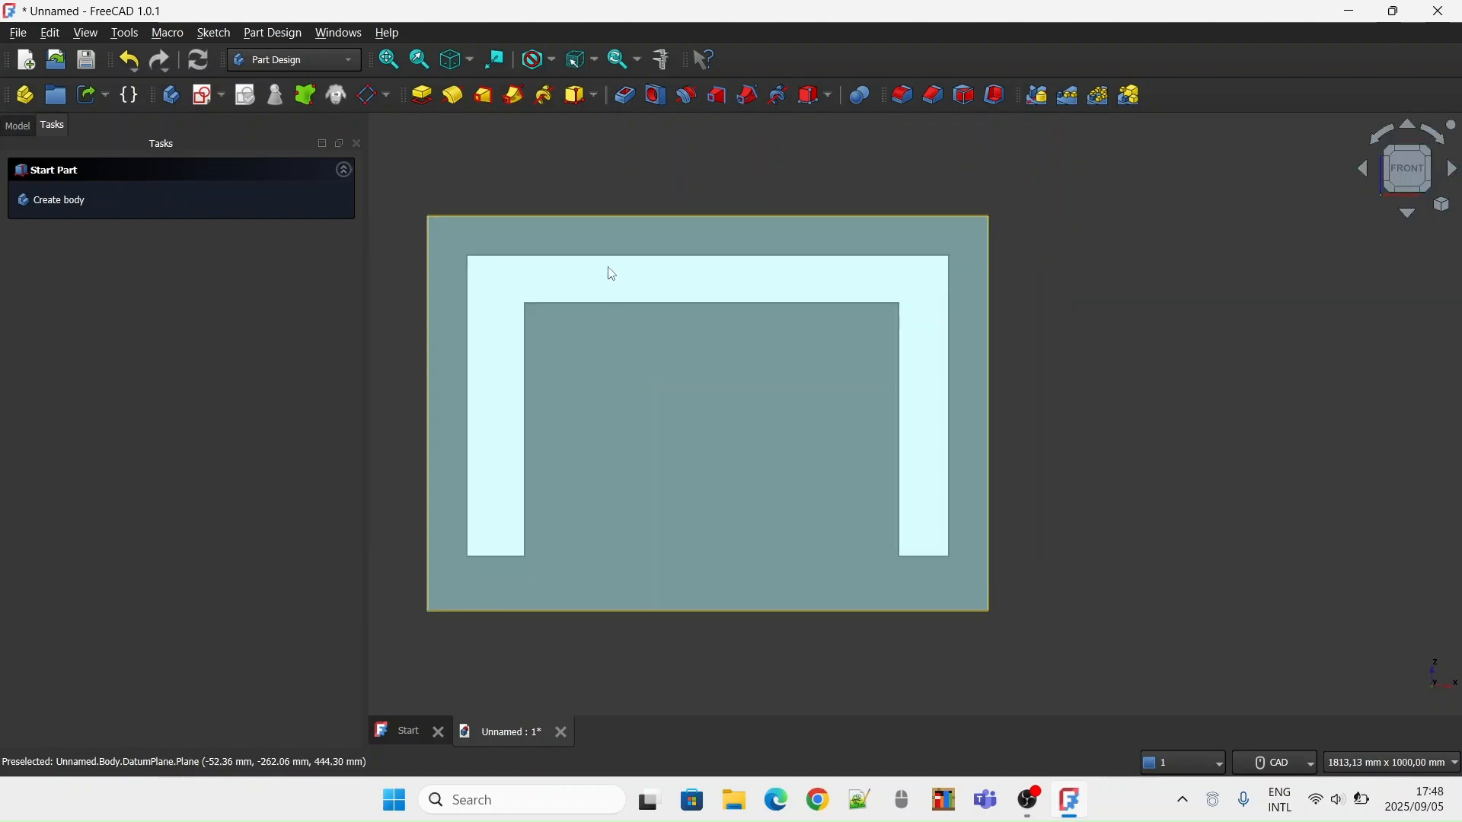
click(619, 250)
key(space)
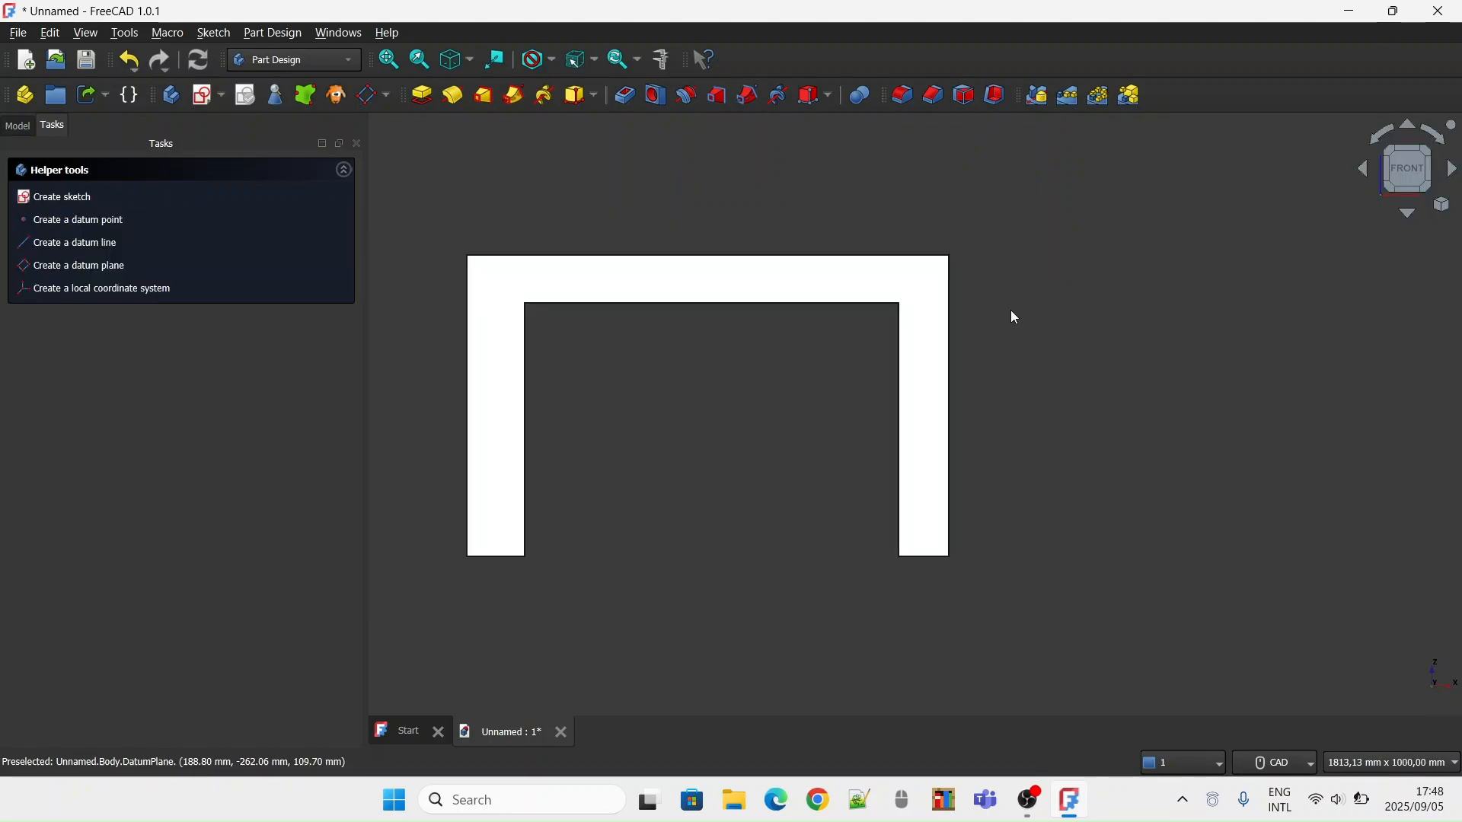
click(1429, 169)
click(1382, 176)
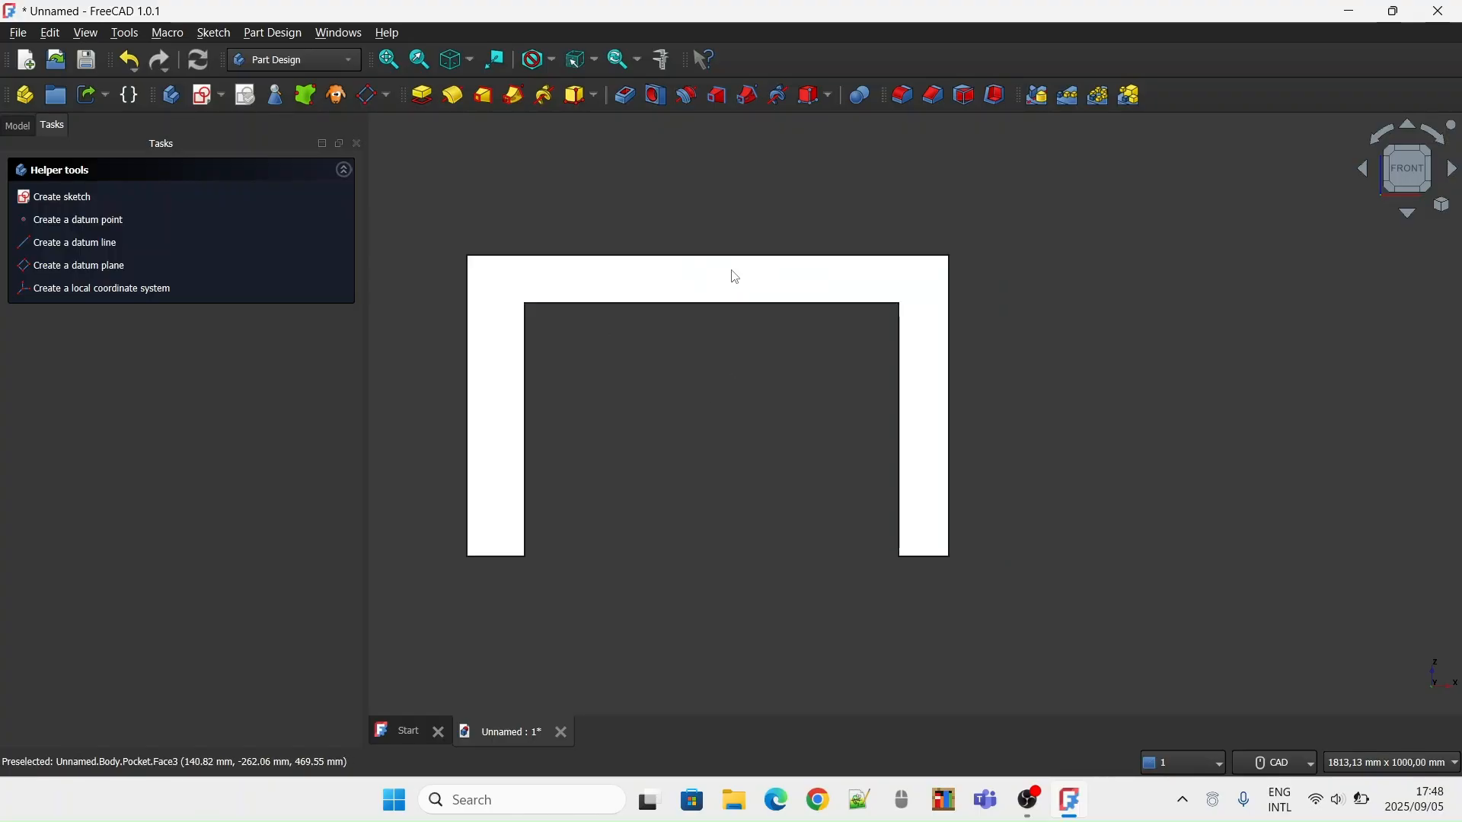
click(596, 300)
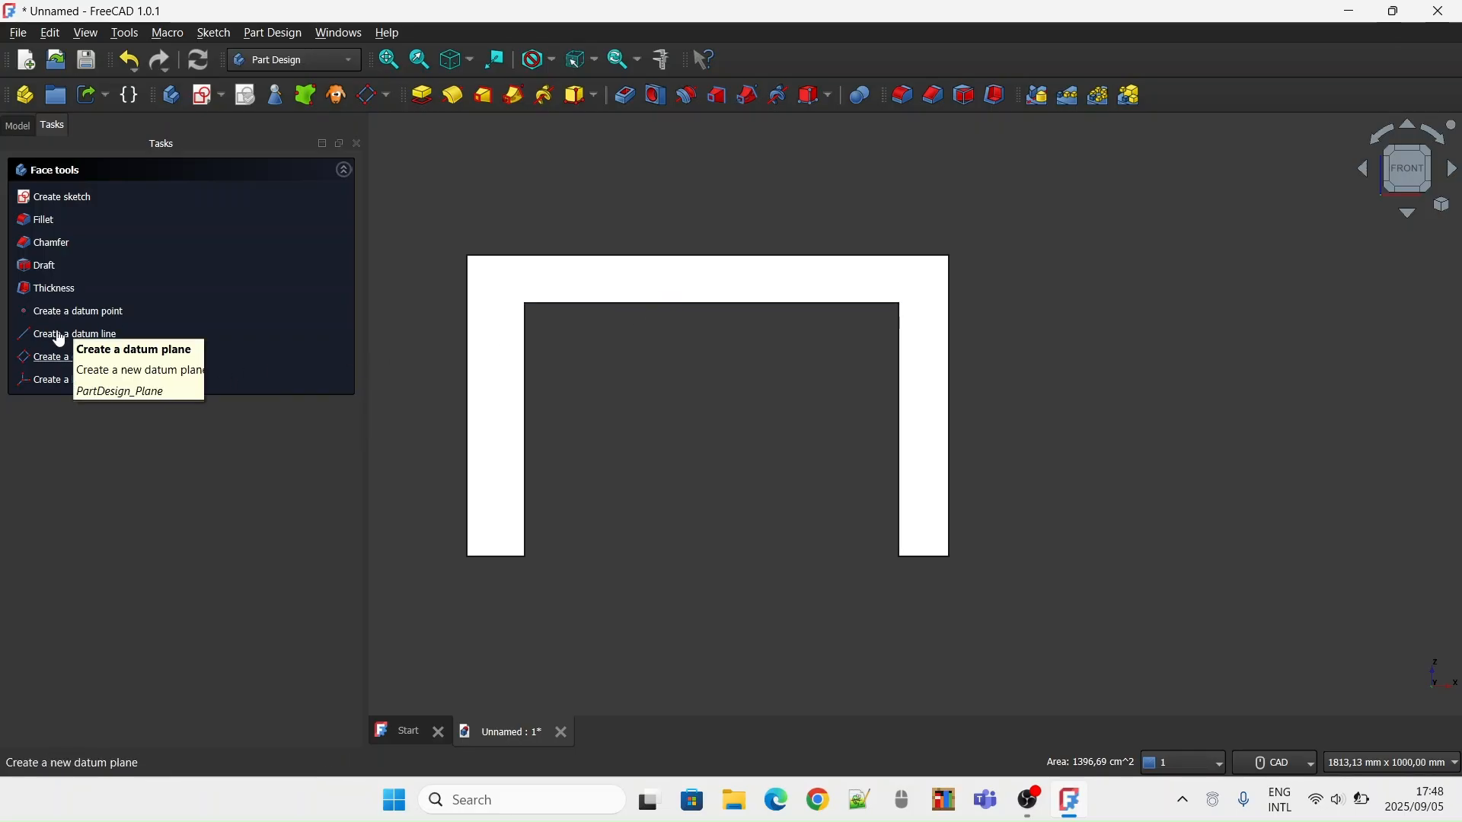
click(79, 359)
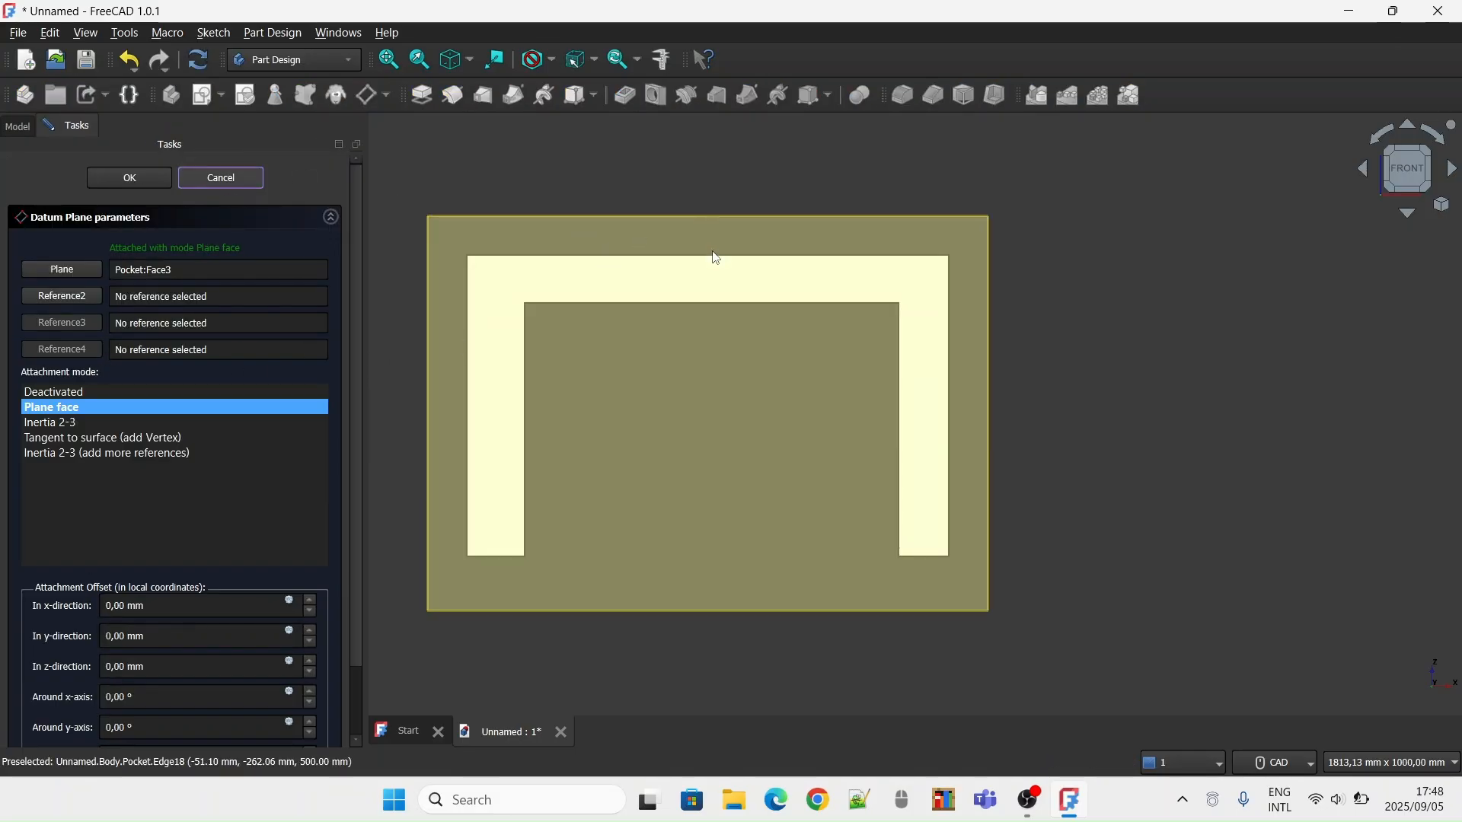
key(Escape)
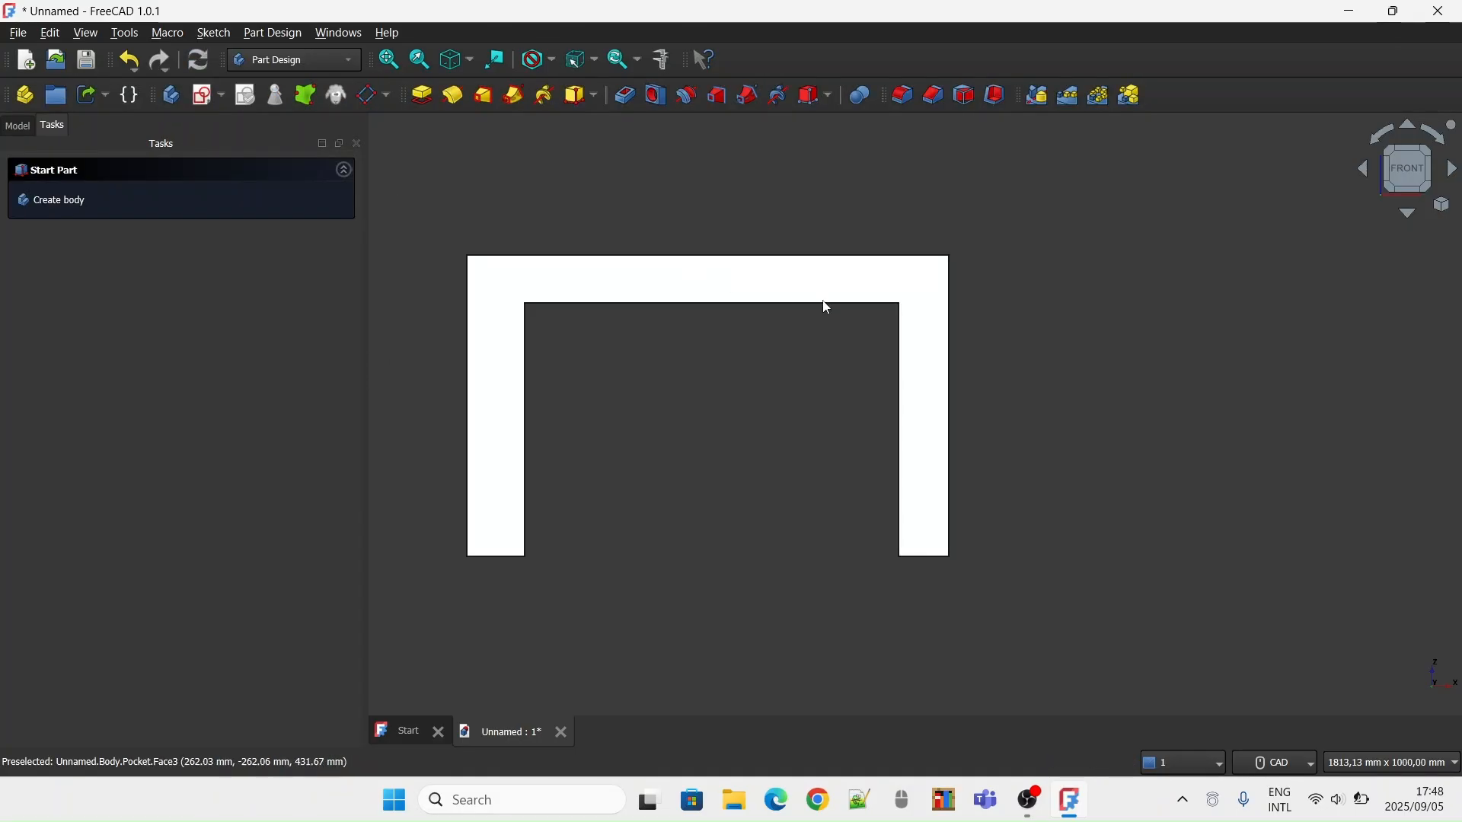
Create a datum plane on the block's right side face with the Plane face attachment and zero offset
click(1430, 177)
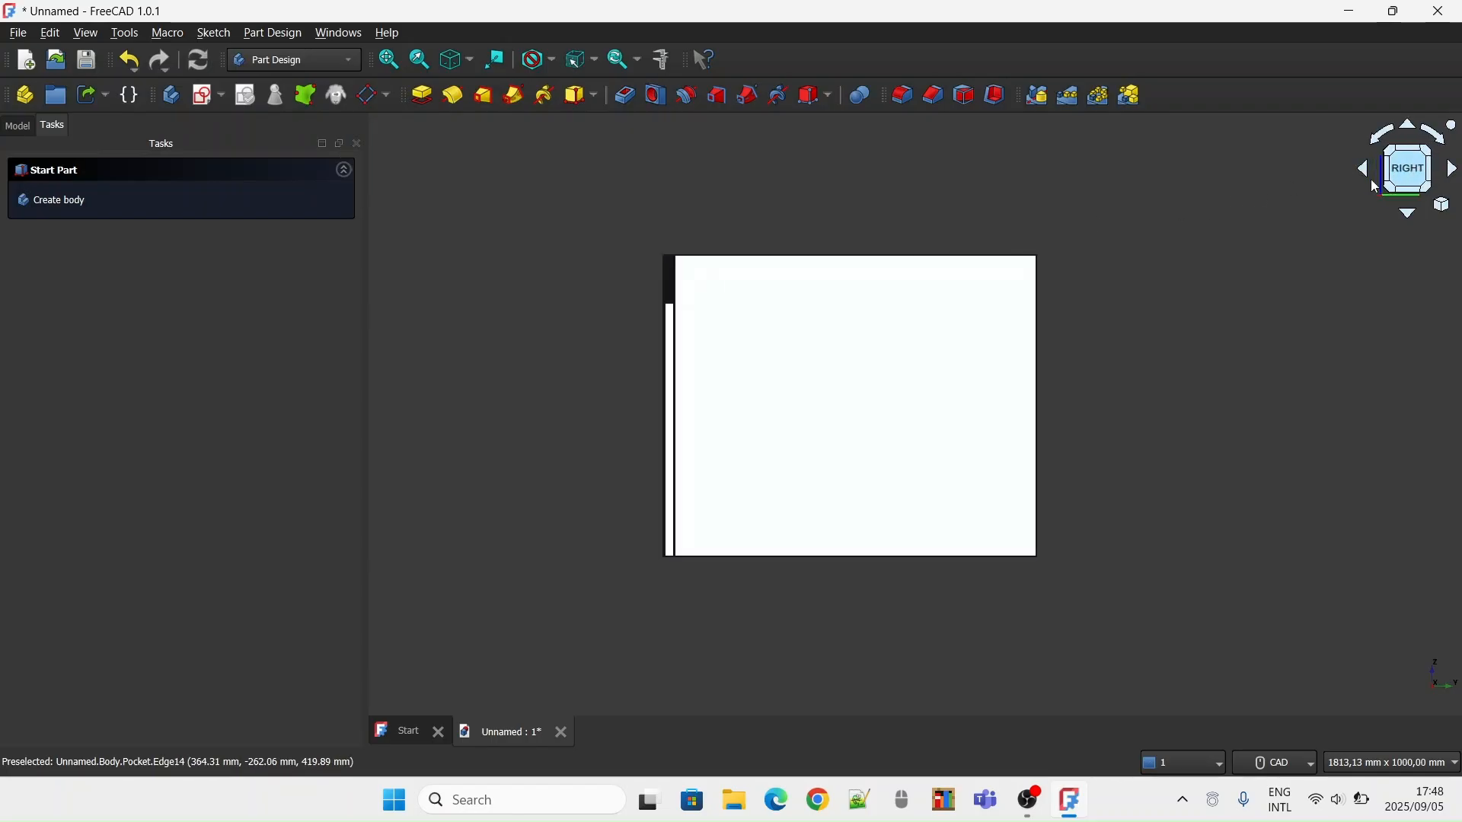
click(813, 395)
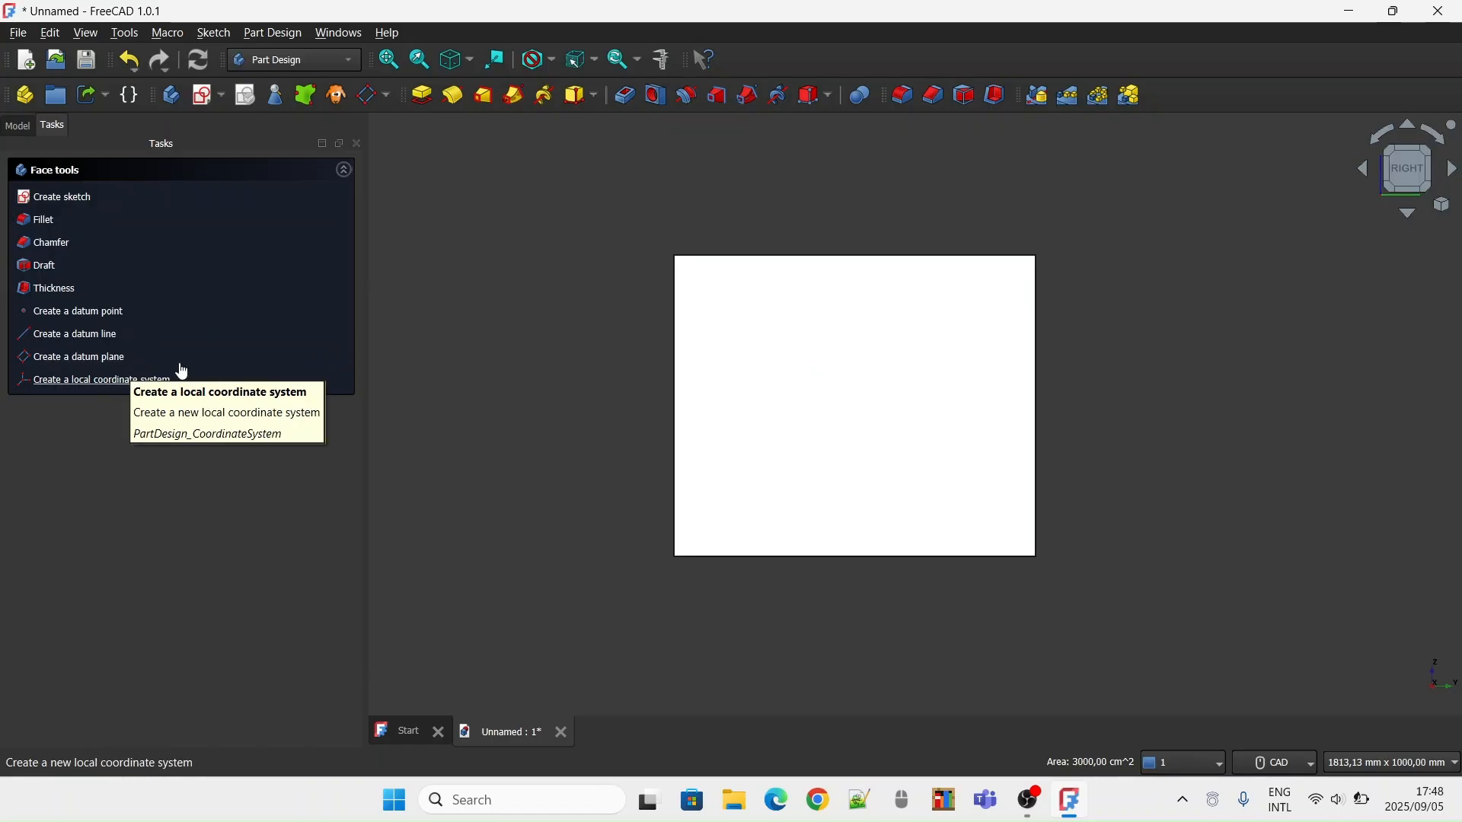
click(78, 358)
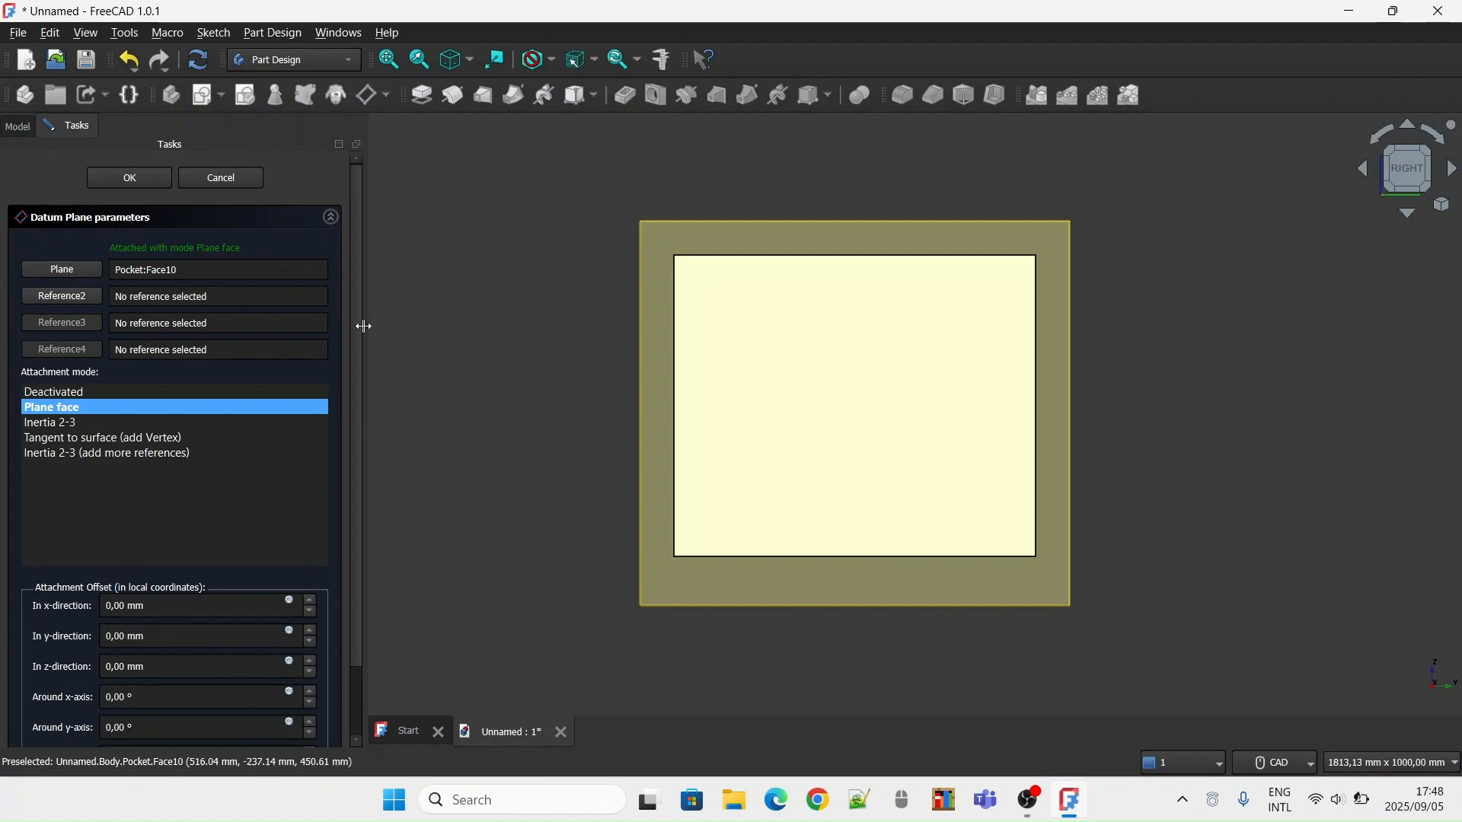
click(141, 187)
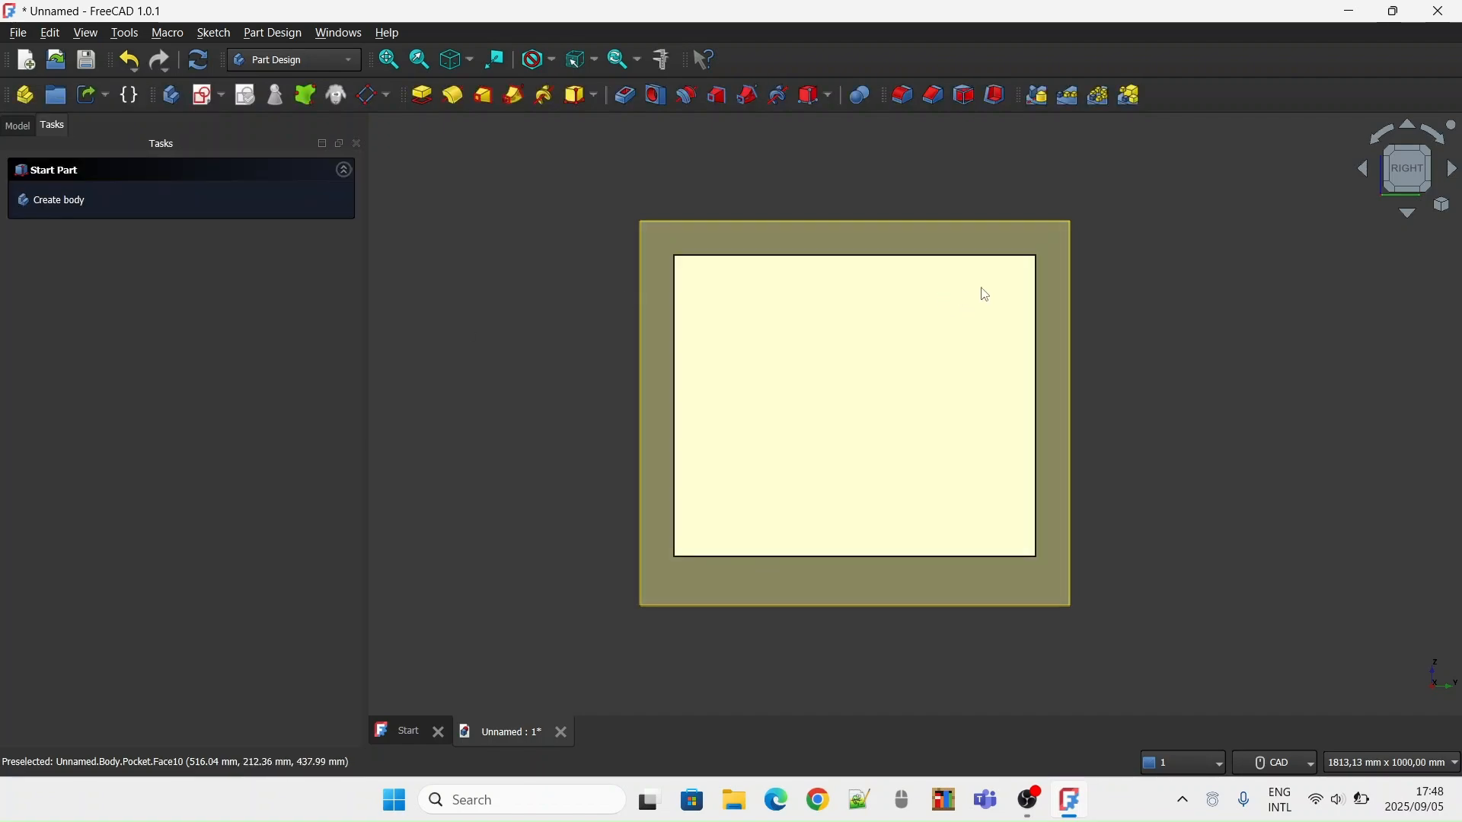
Start a sketch on the right datum plane and draw a rectangle about 453 by 476 mm extending below the block's lower edge
click(714, 256)
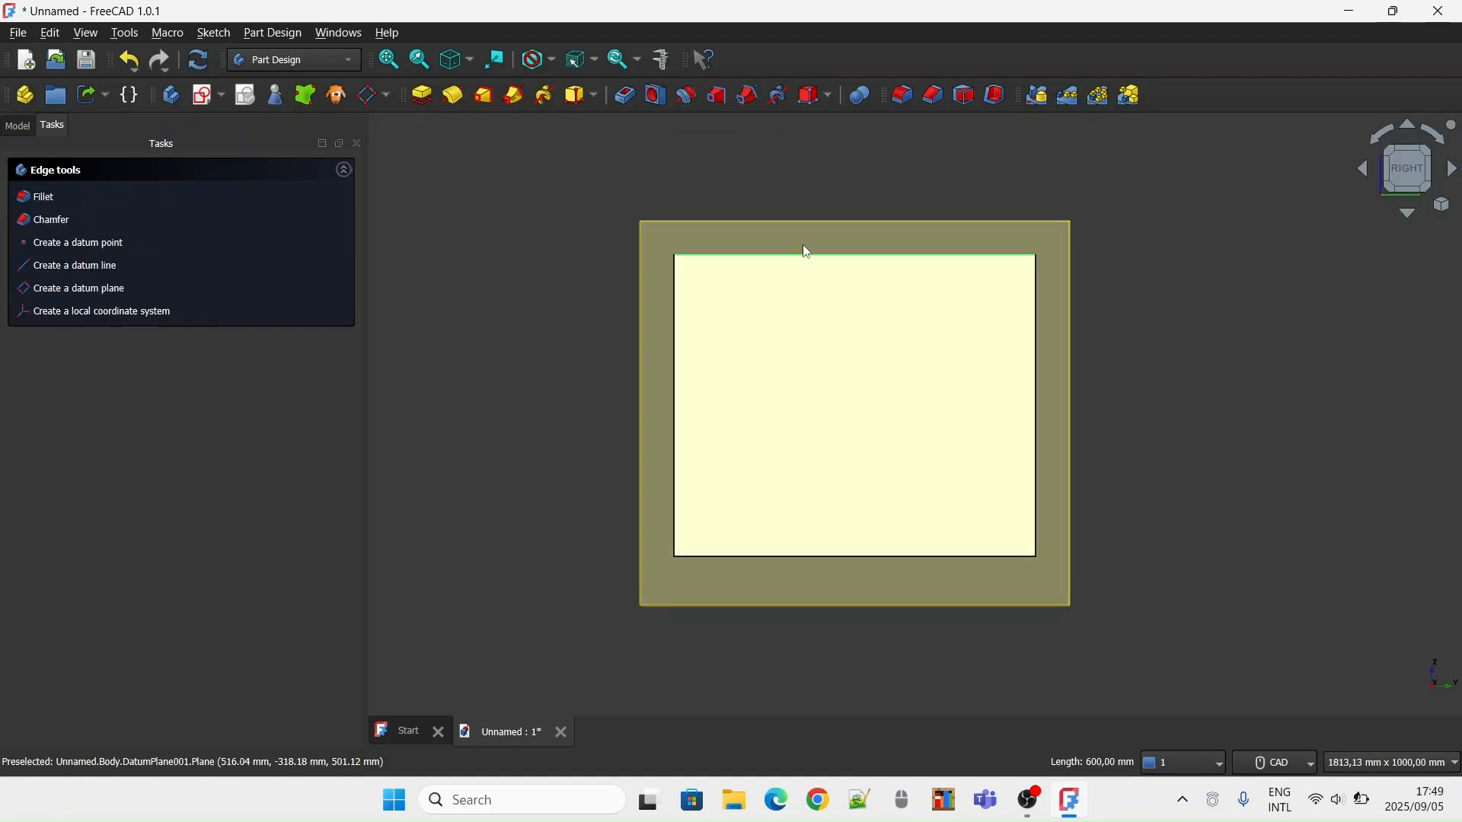
click(838, 222)
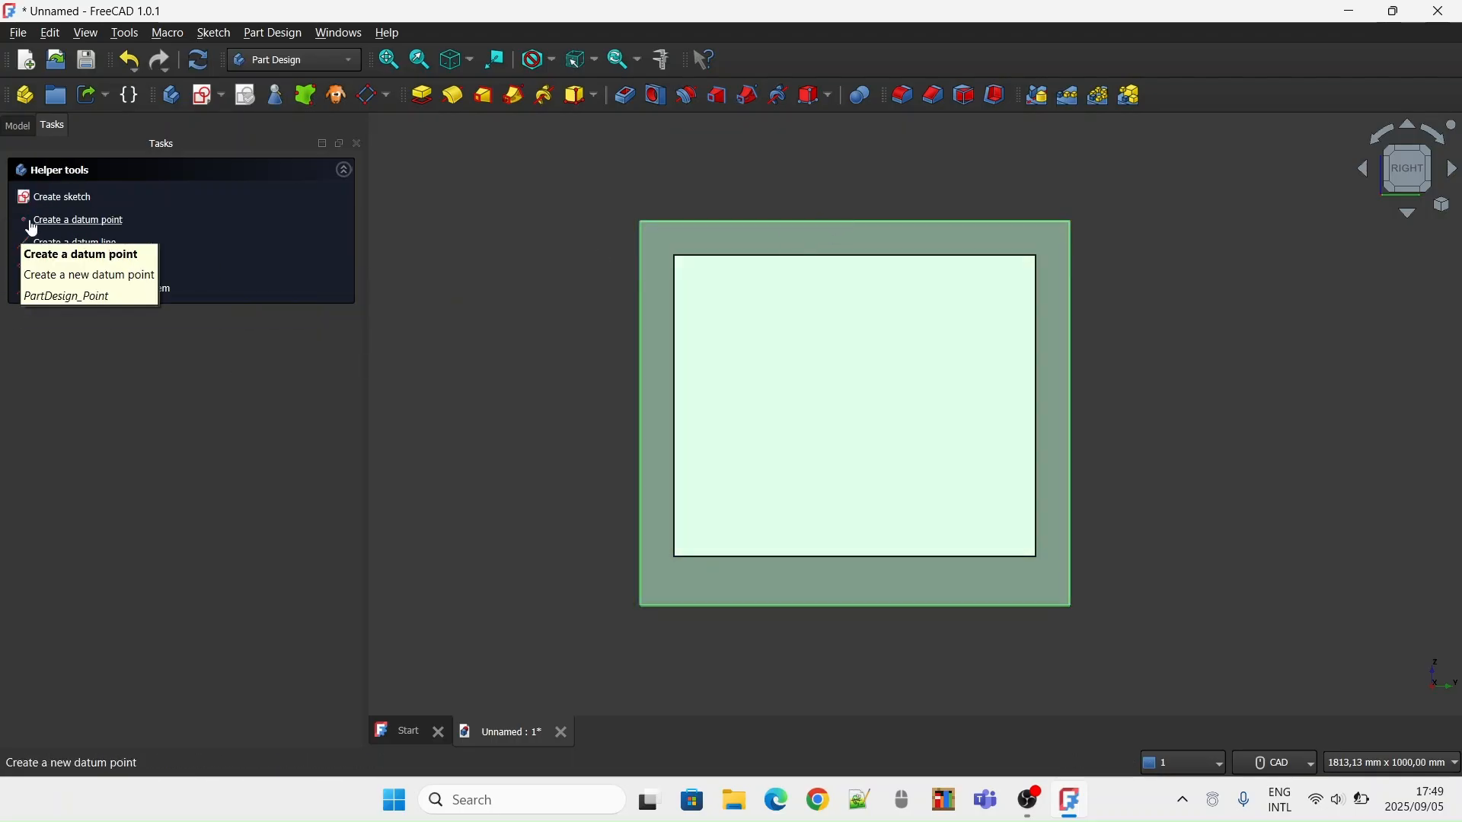
click(55, 199)
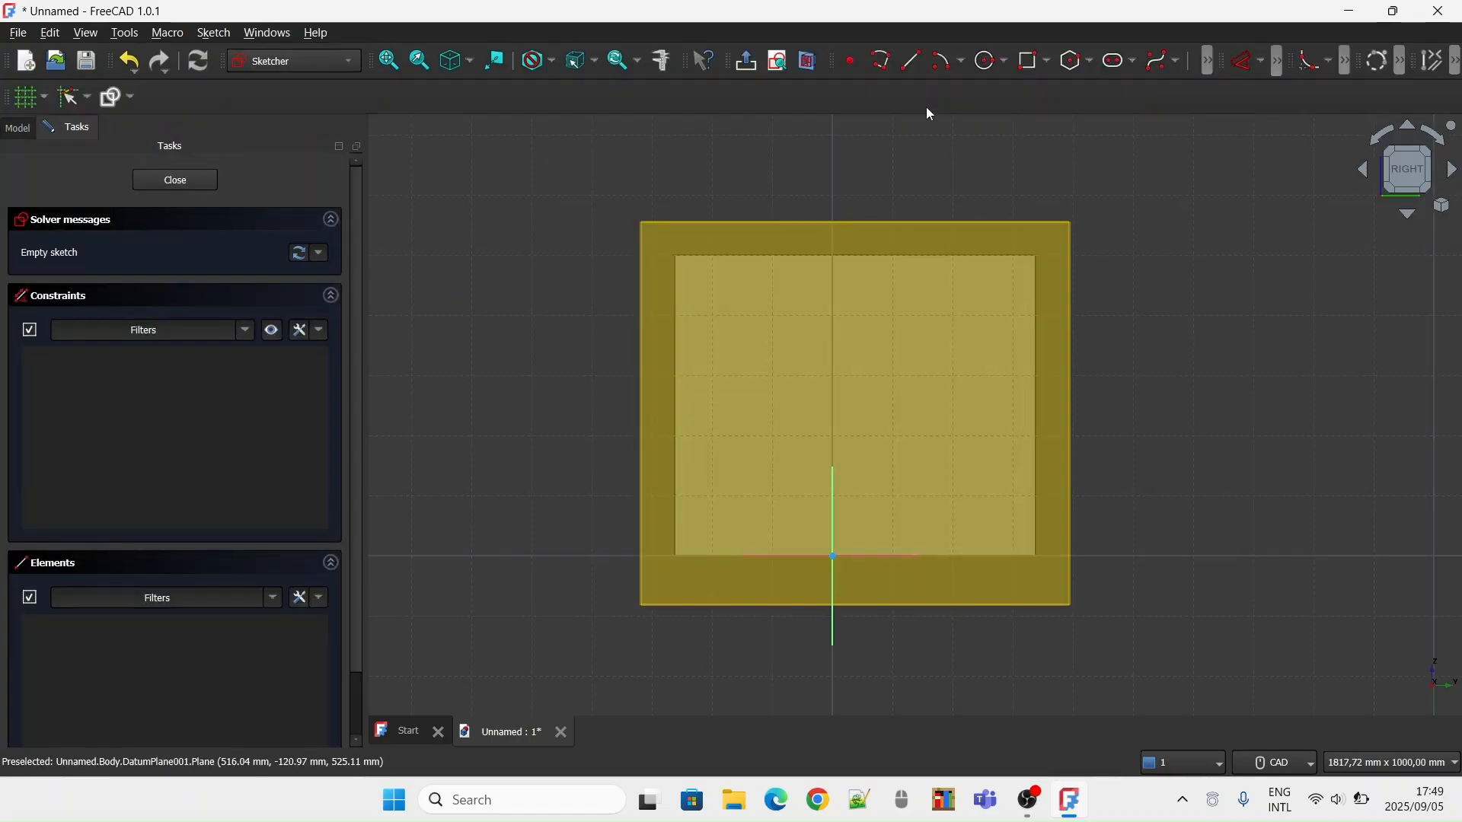
click(1033, 60)
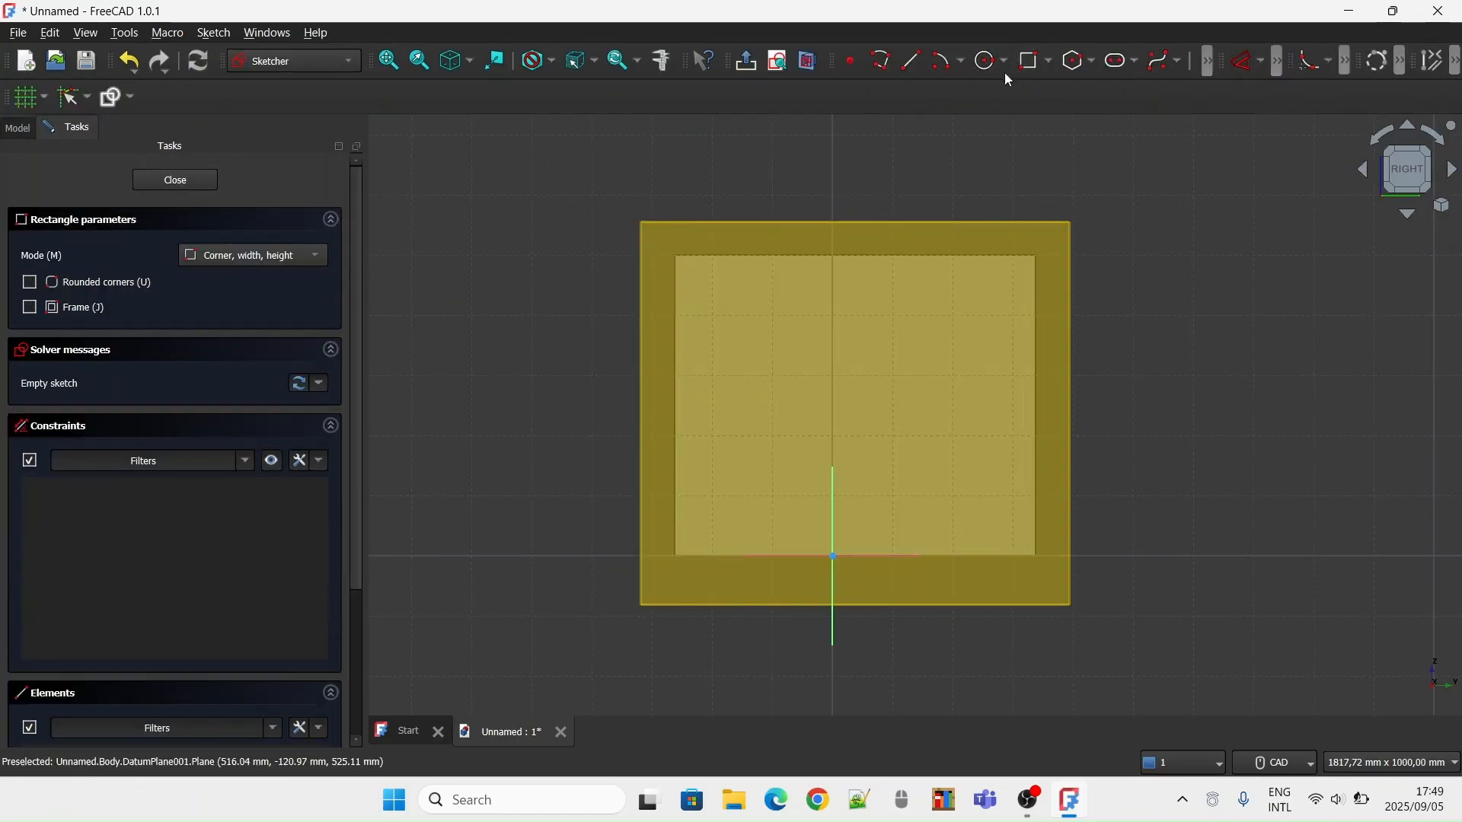
click(723, 291)
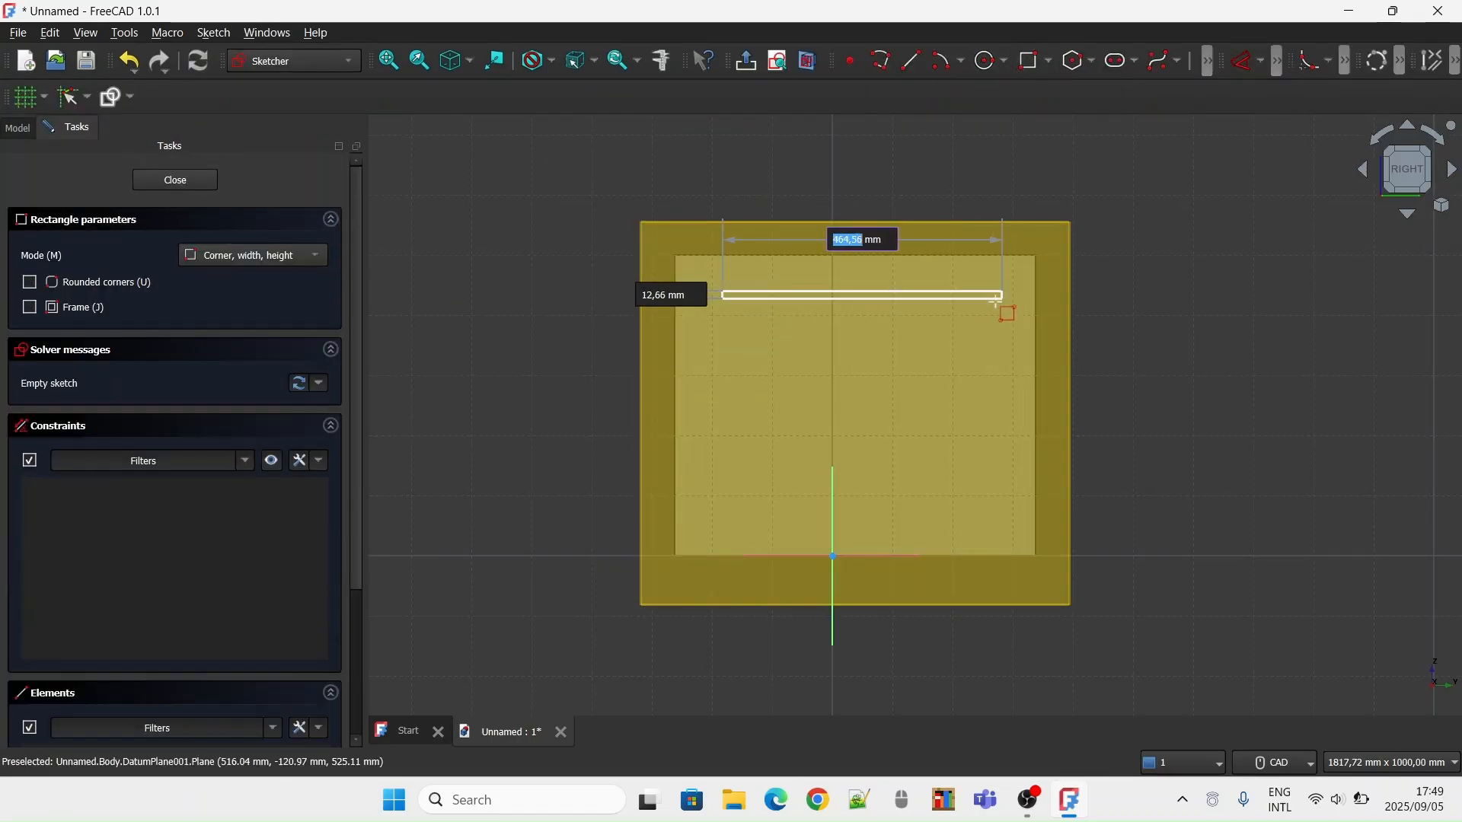
click(998, 578)
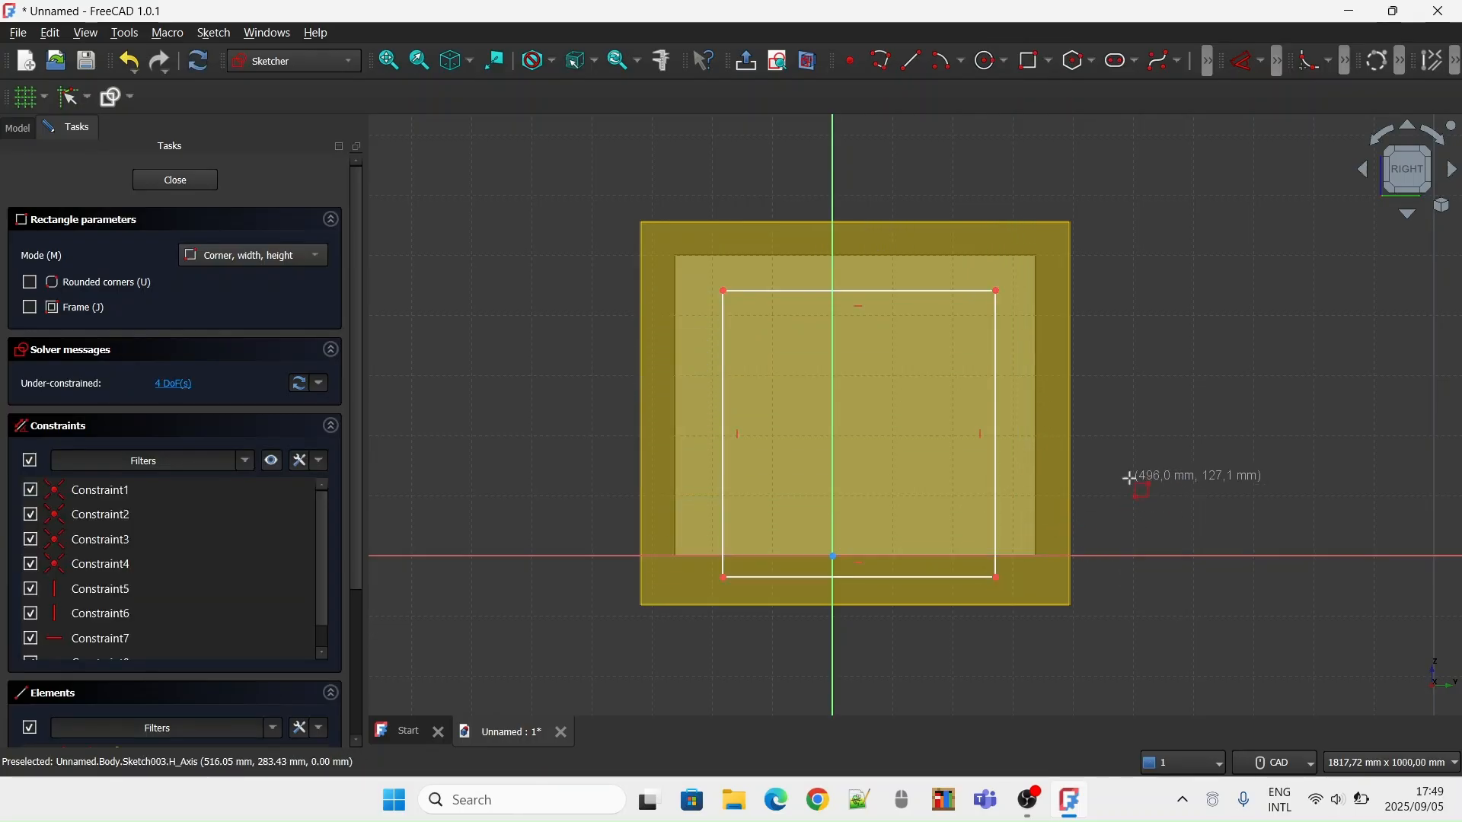
key(Escape)
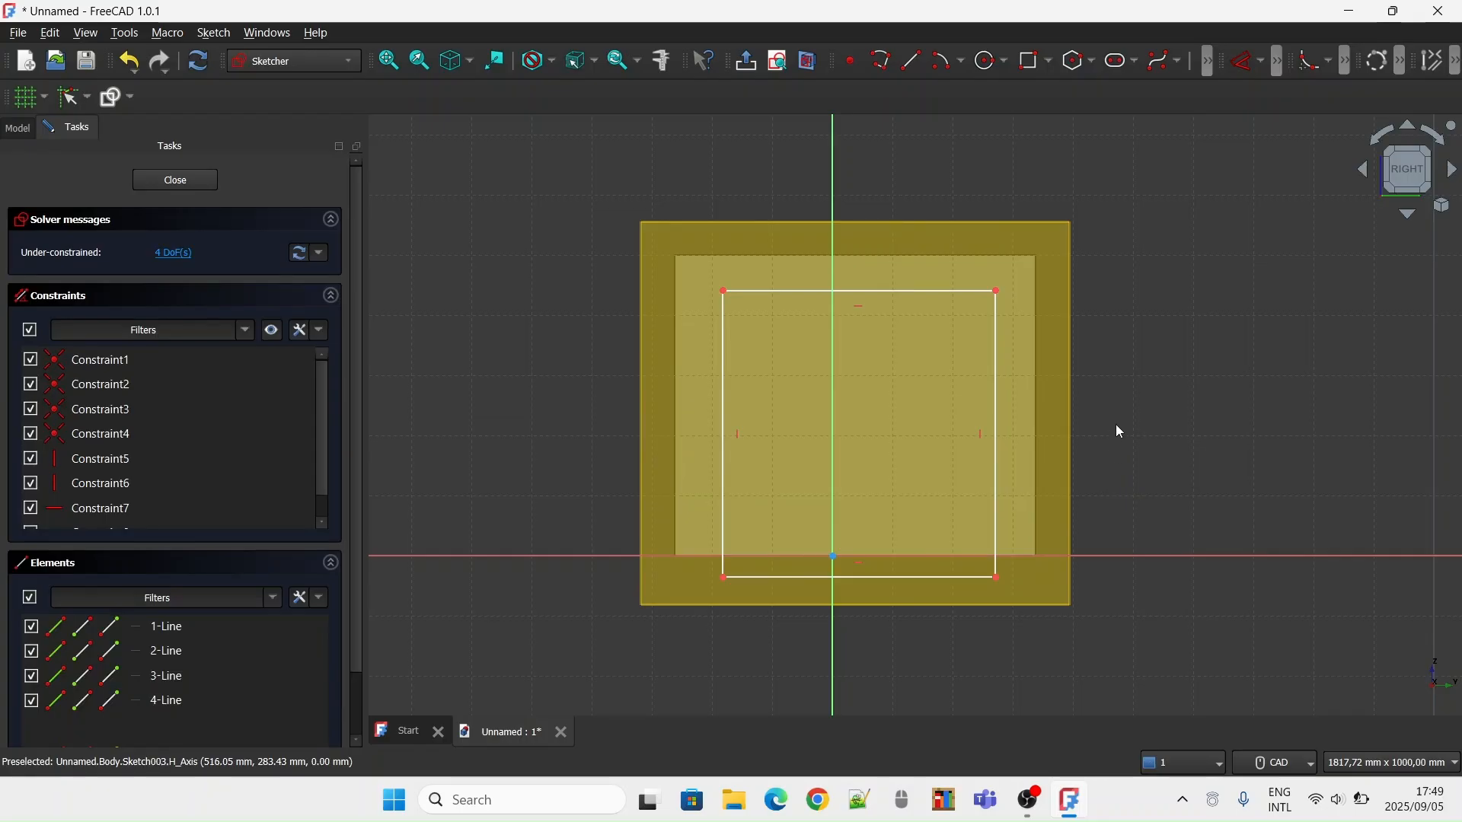
Constrain the distance between the side rectangle's two top corners to 450 mm
click(1261, 61)
click(1250, 155)
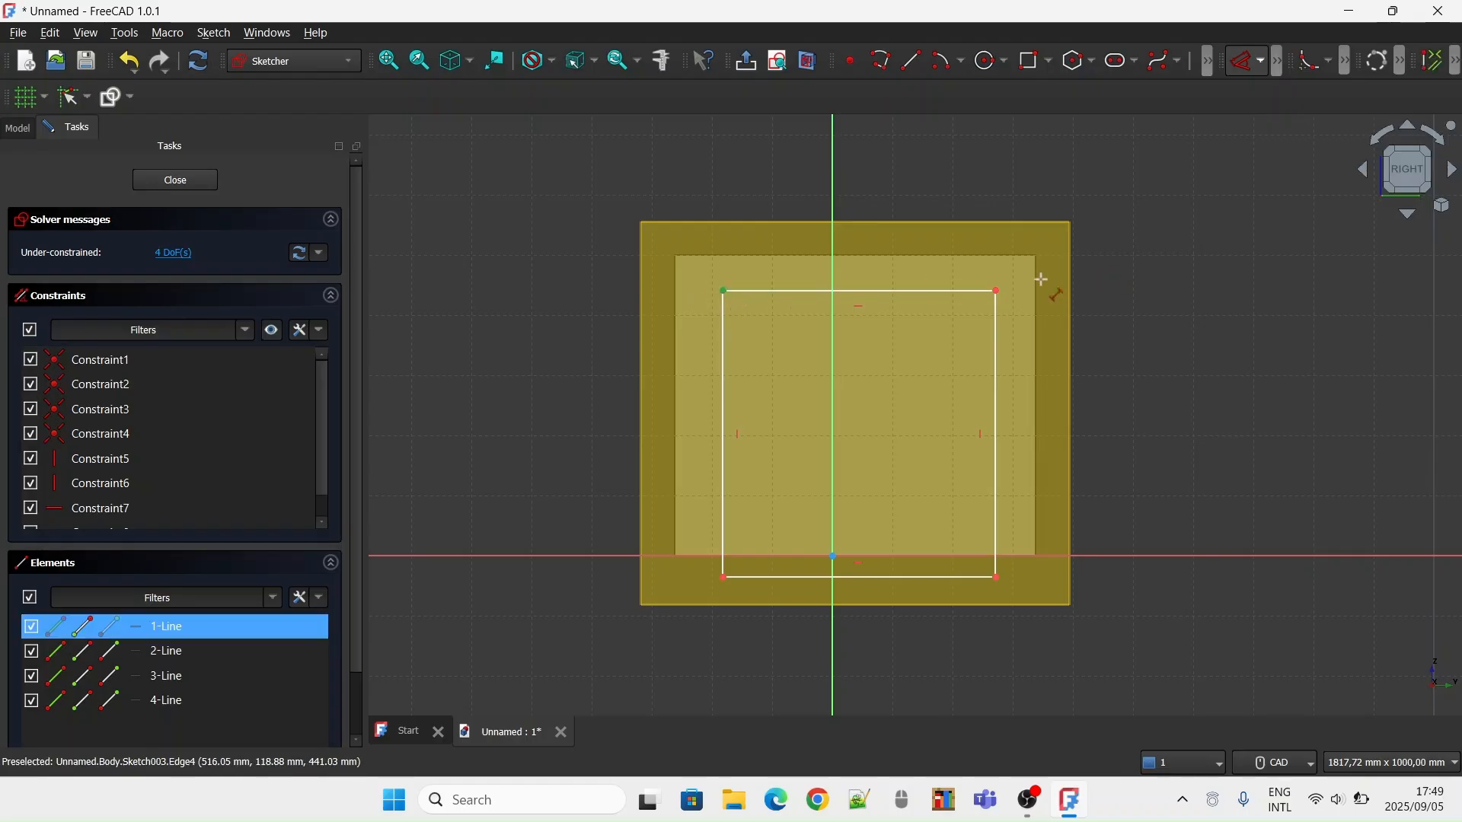
click(995, 292)
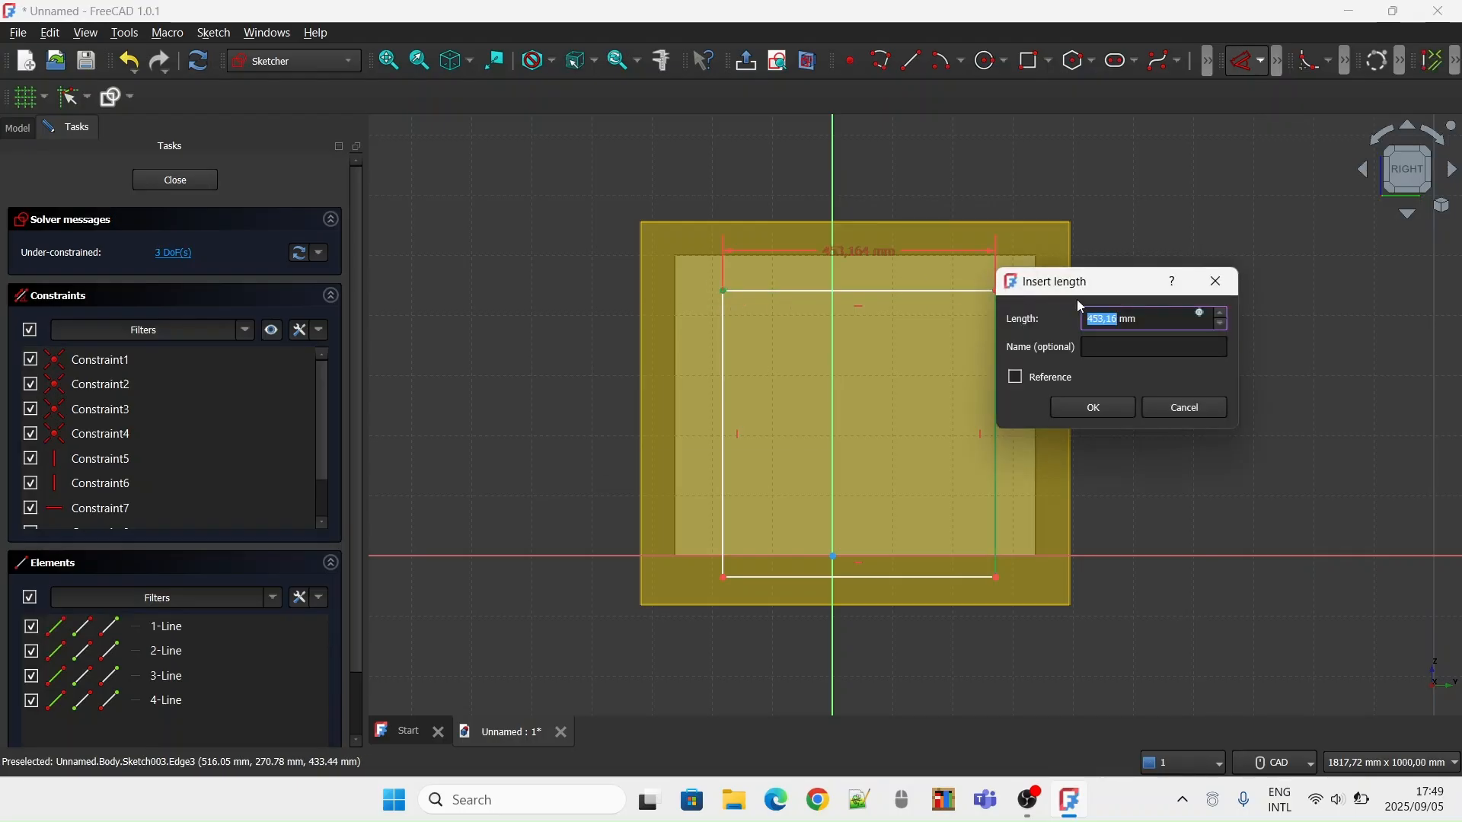
key(BackSpace)
text(450)
key(Return)
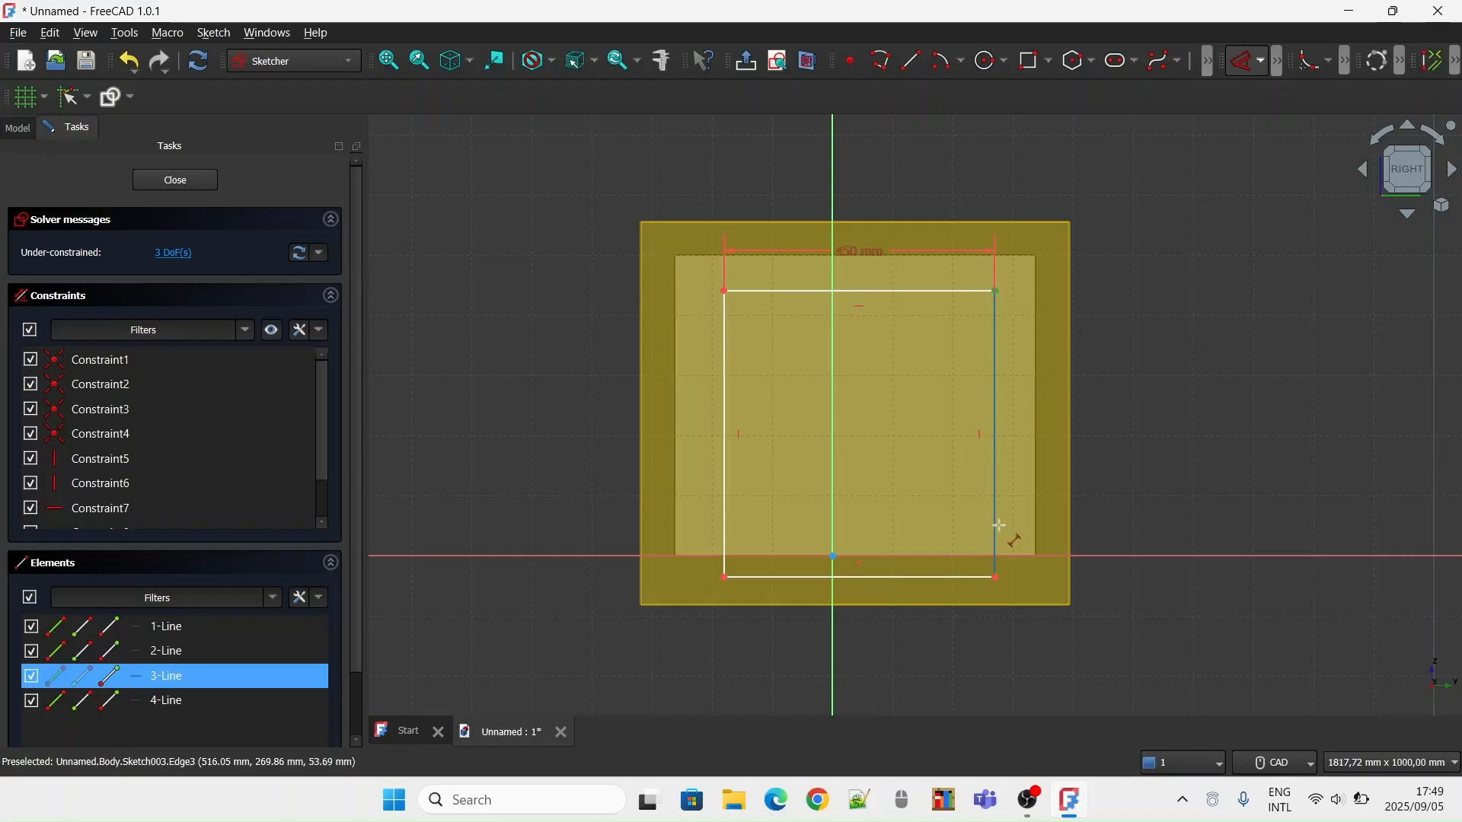
Constrain the distance between the side rectangle's top-right and bottom-right corners to 475 mm
click(993, 577)
key(BackSpace)
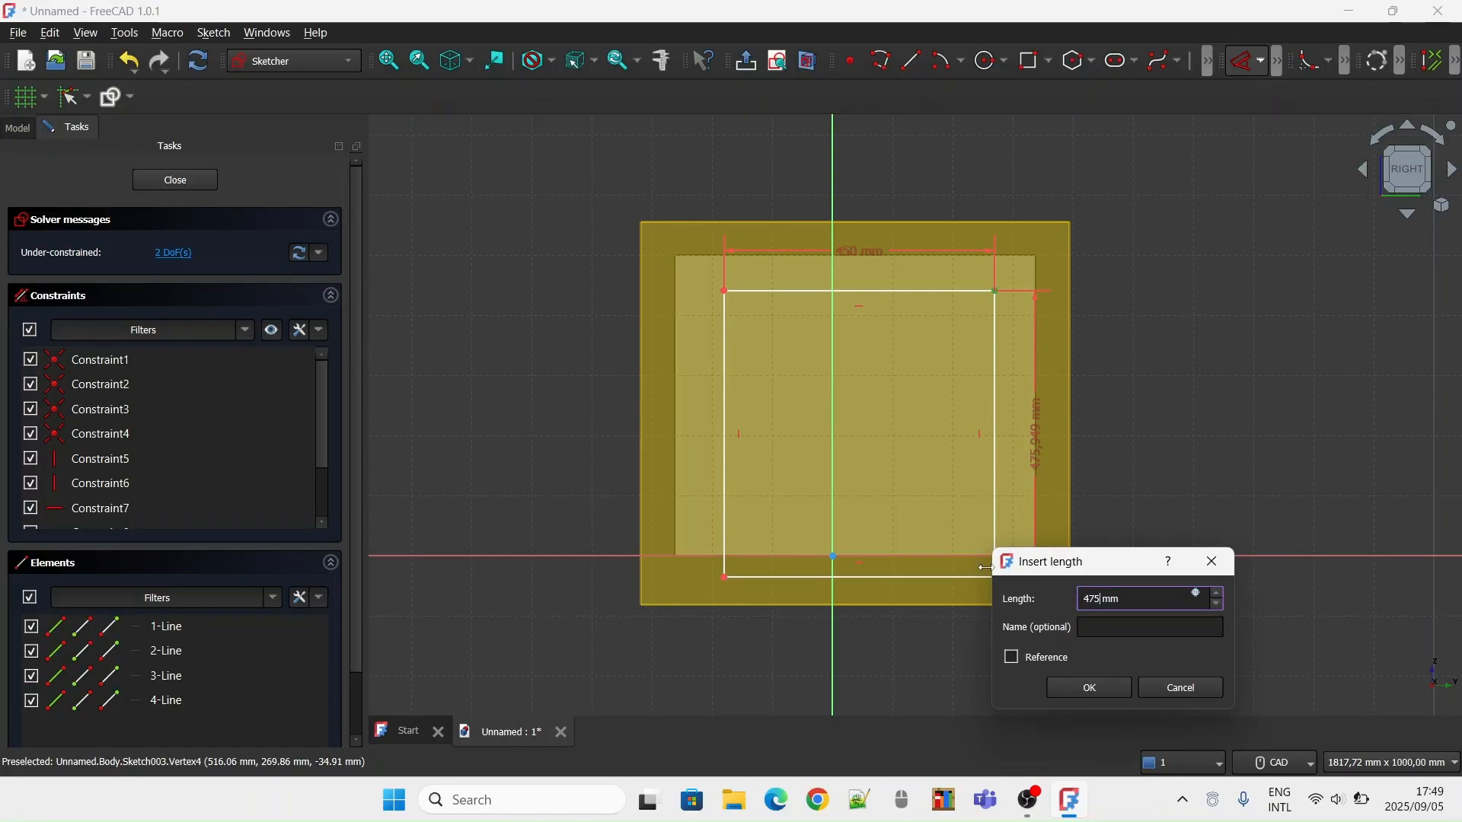
key(Return)
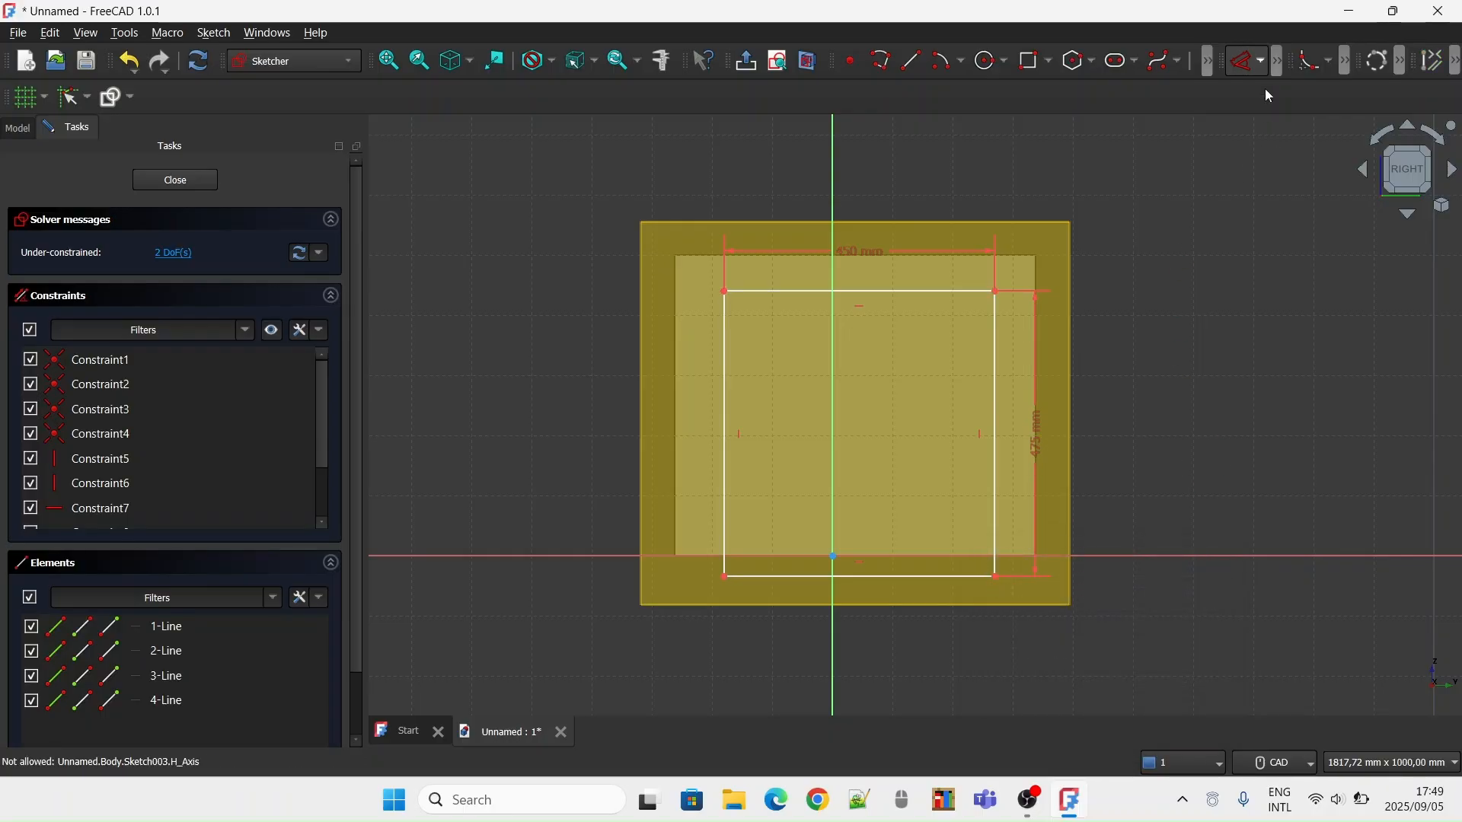
Lock the top-right corner of the 450 by 475 mm rectangle at its current position and close the sketch
click(1261, 60)
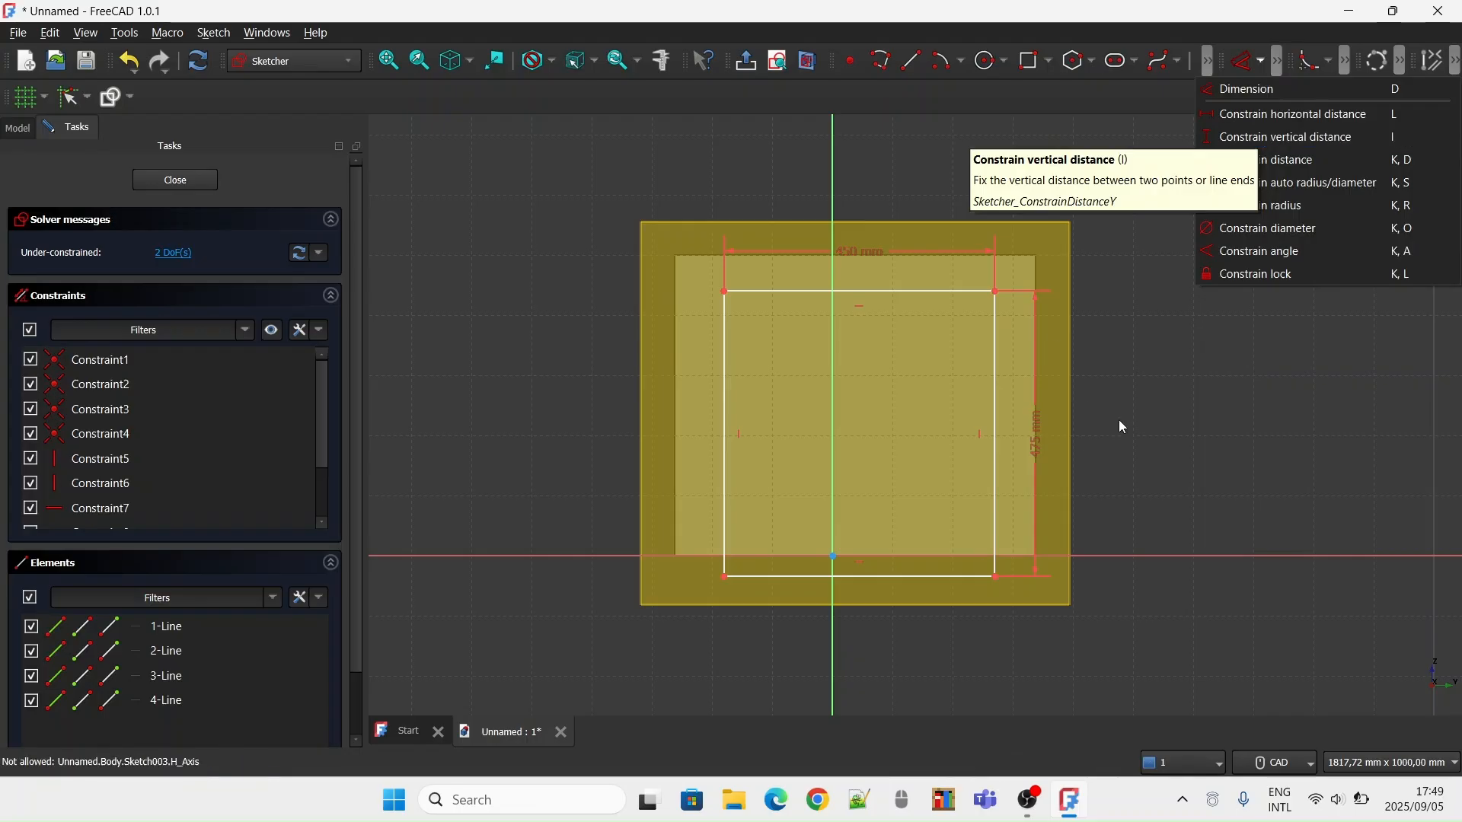
click(1262, 275)
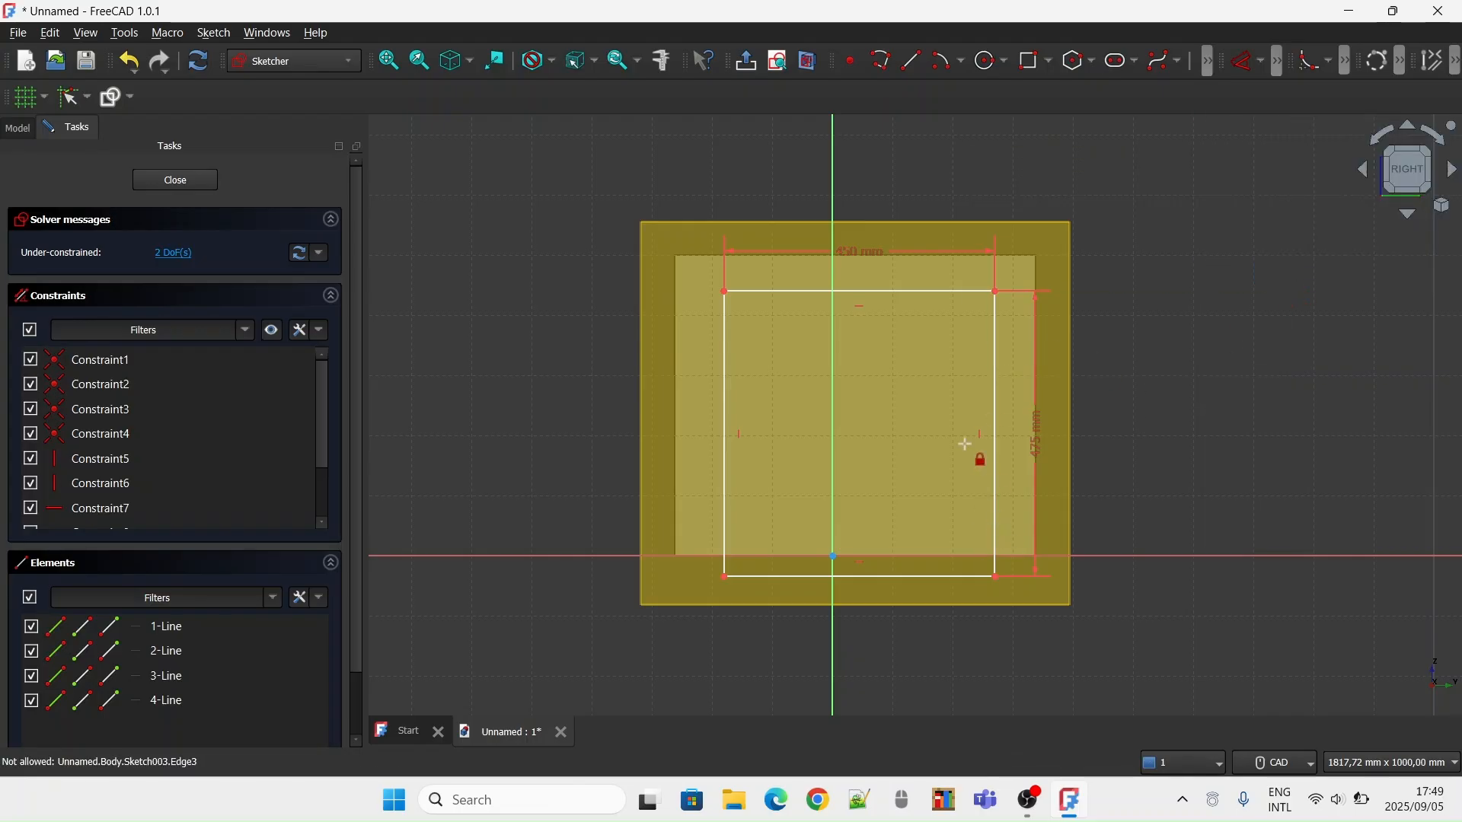
click(995, 291)
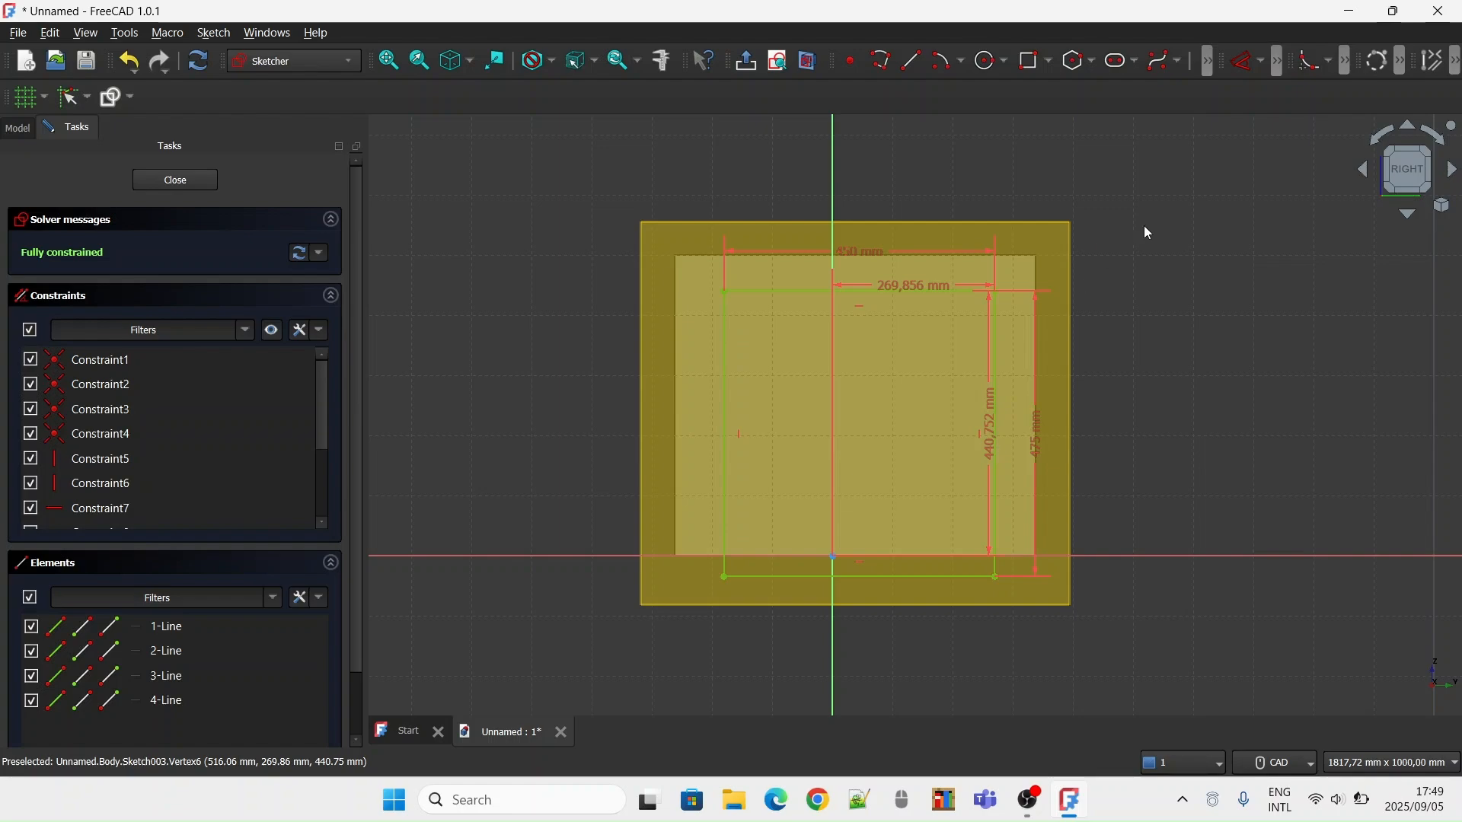
click(175, 181)
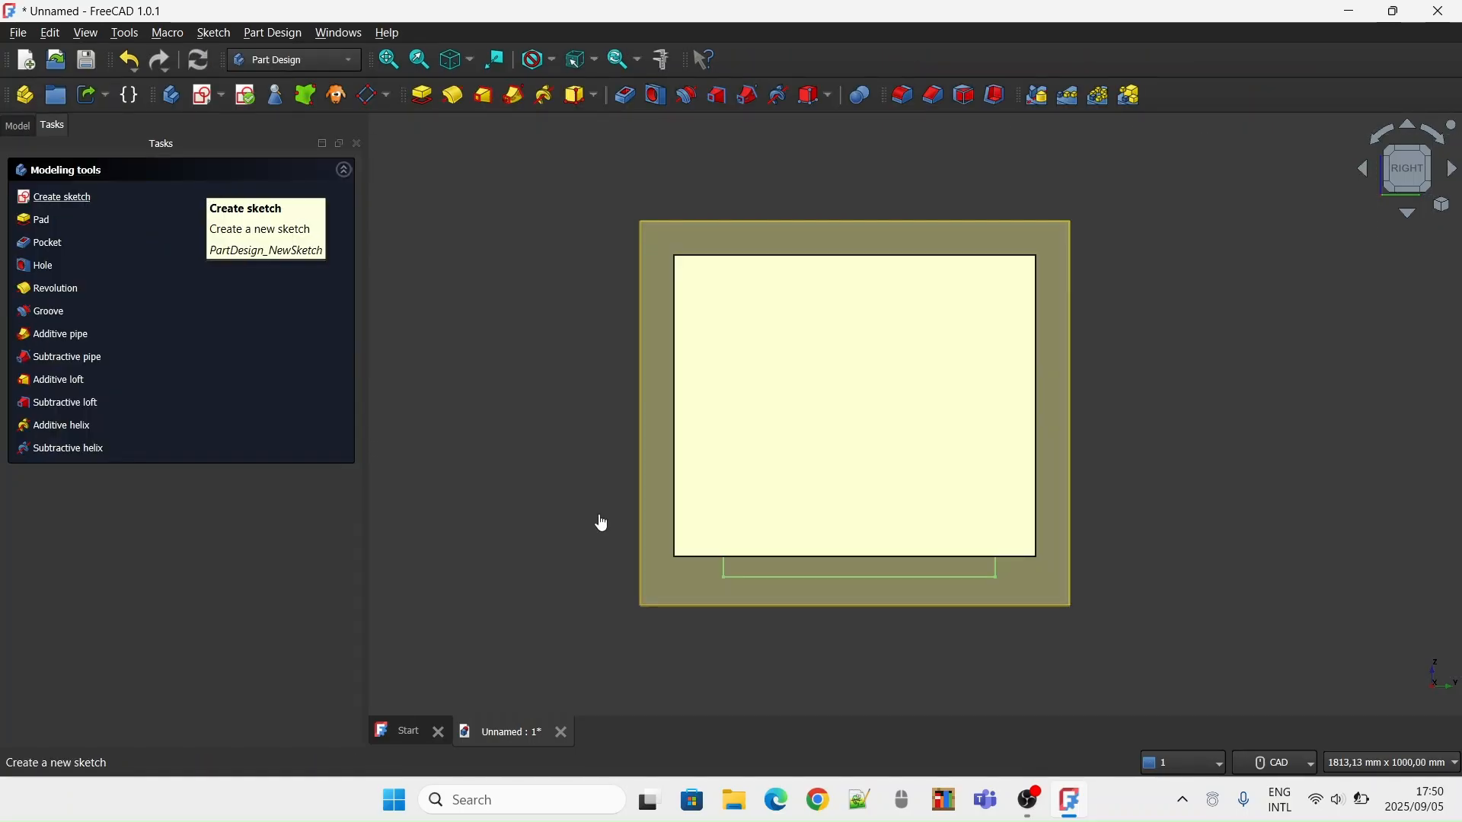
Pocket the side rectangle sketch through the block with a length of 1000 mm and hide the right datum plane
click(61, 244)
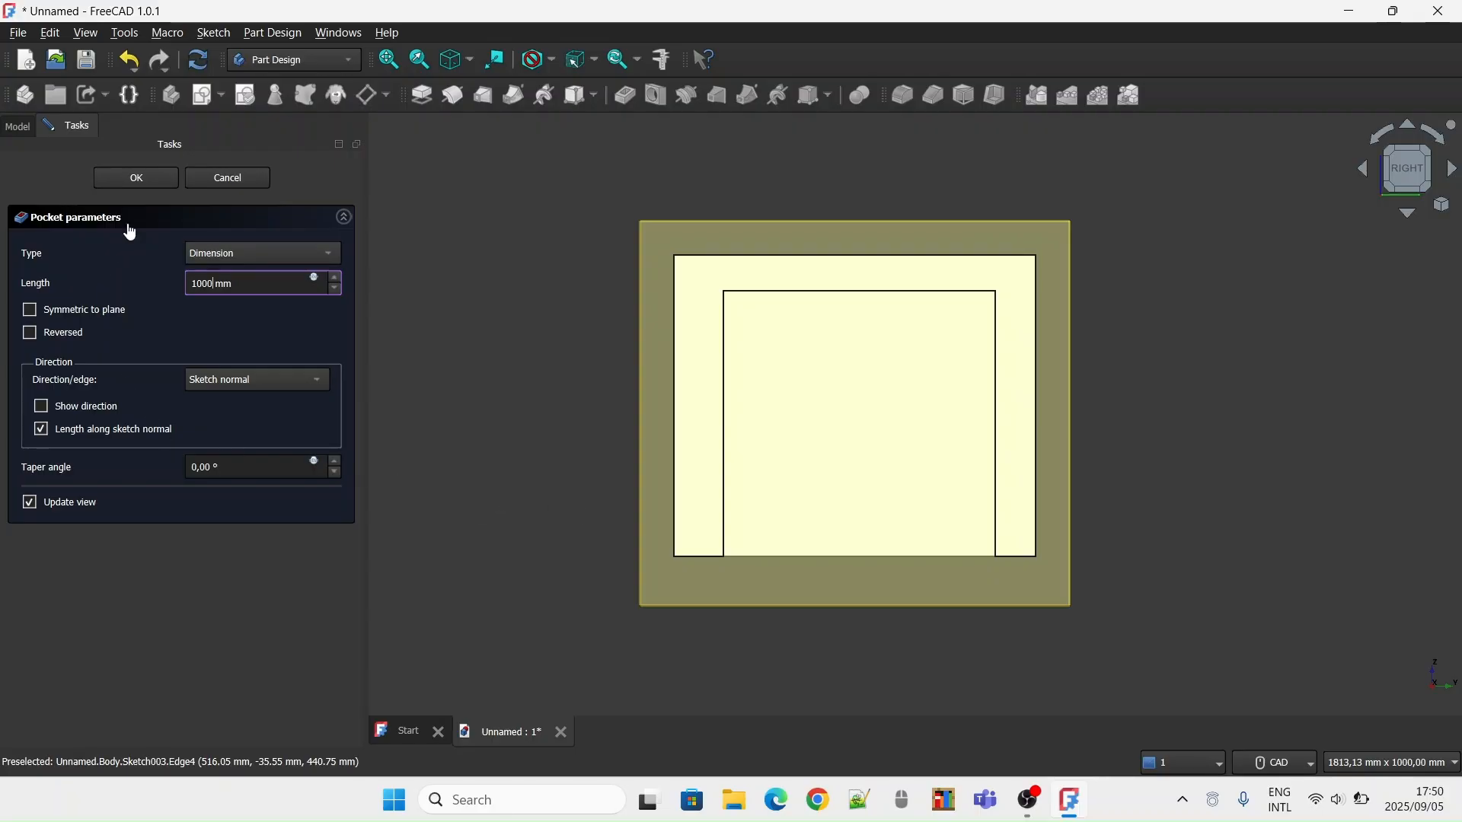
click(134, 184)
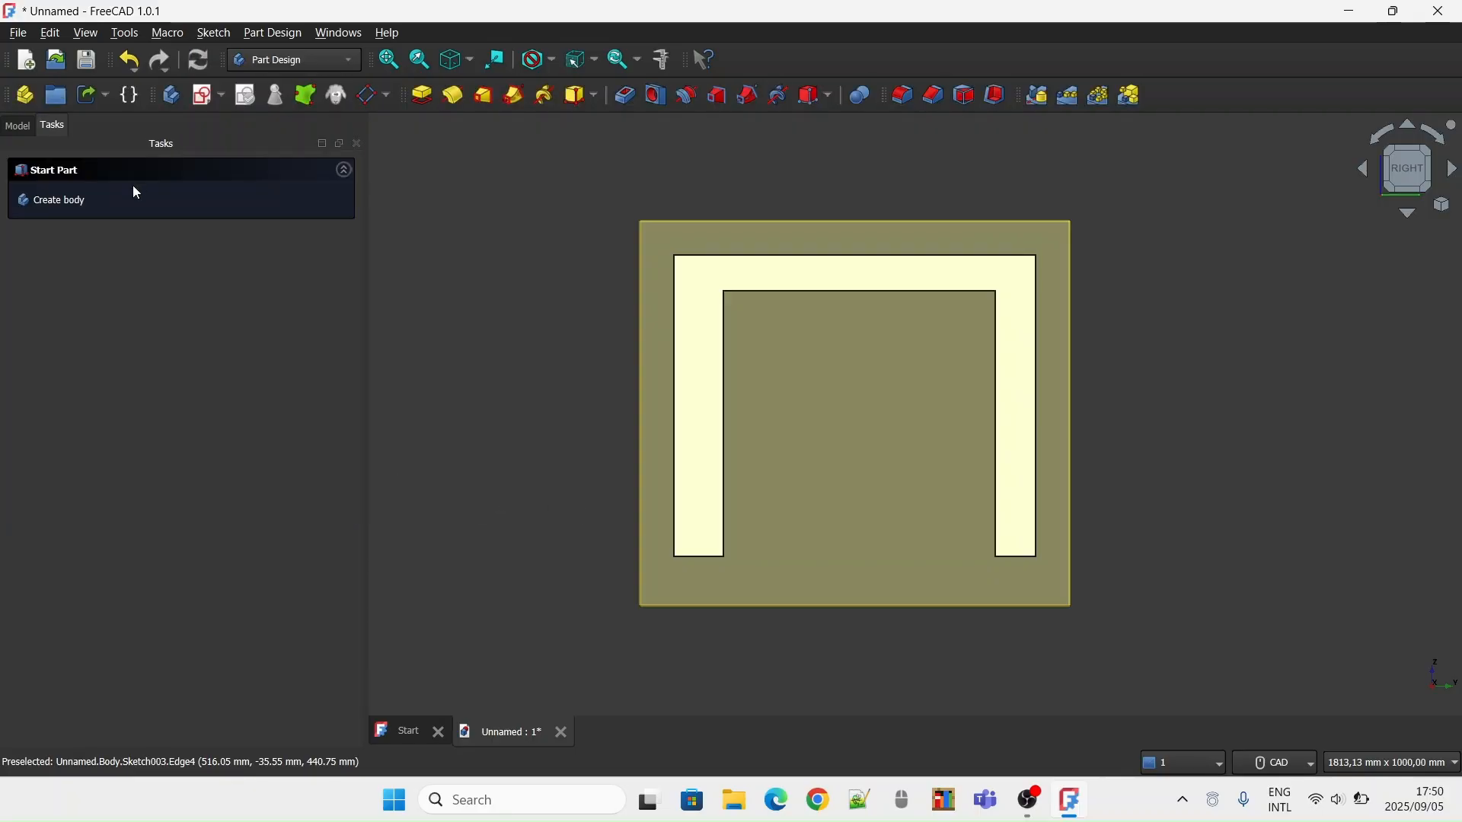
click(857, 378)
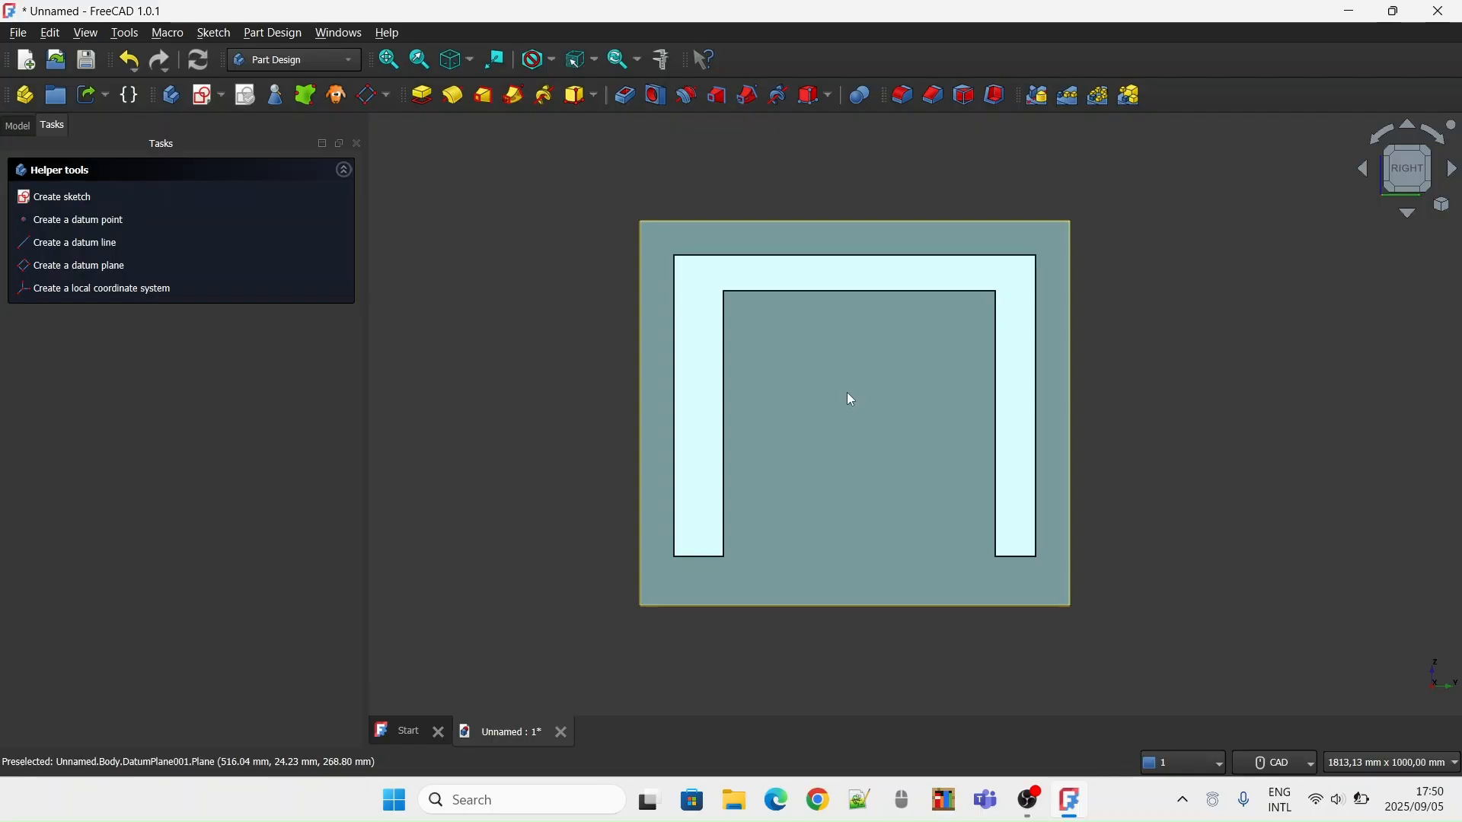
key(space)
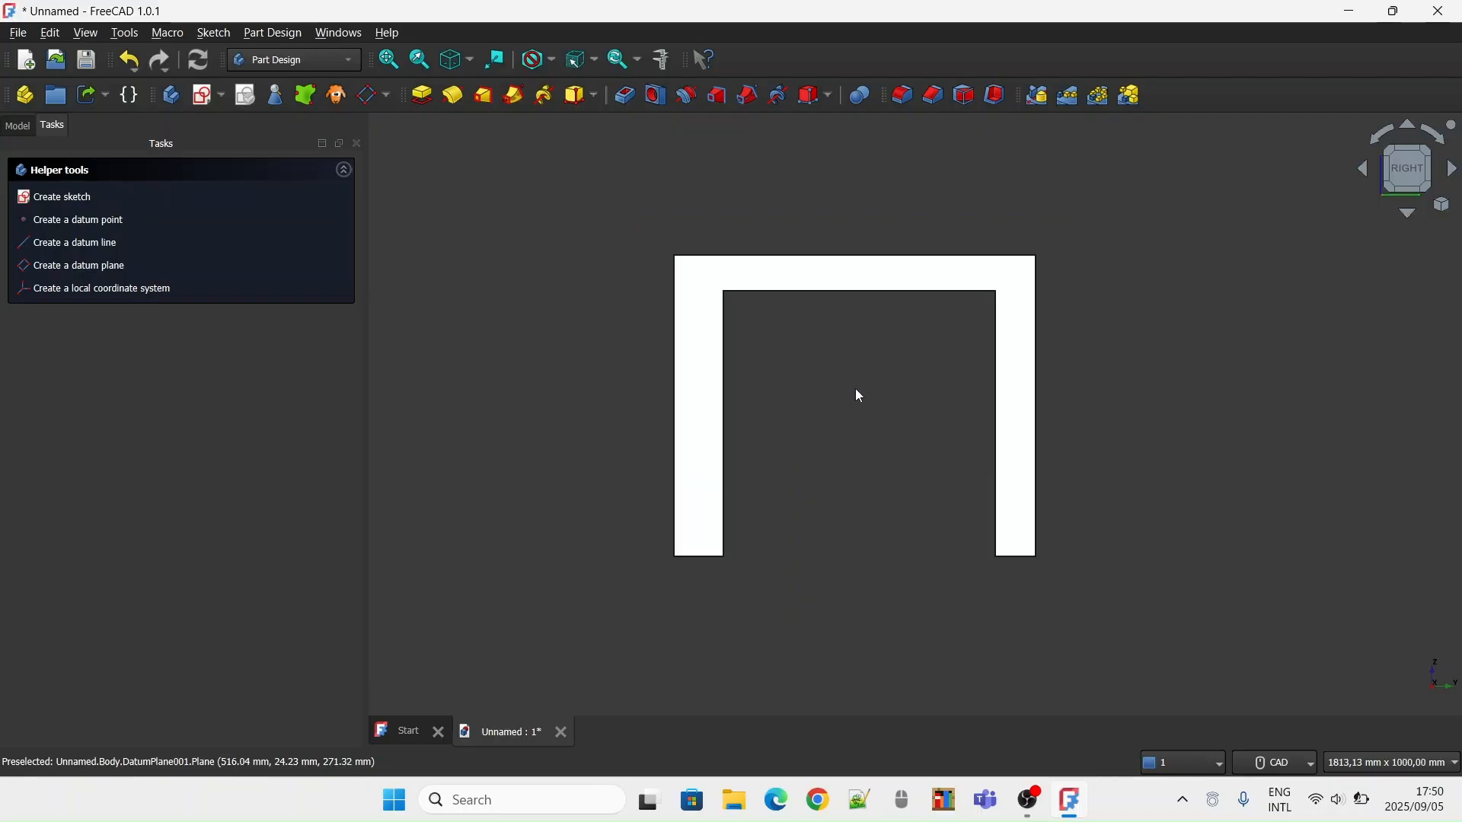
Examine the table's top and legs in an isometric view with the whole model in sight
click(1429, 163)
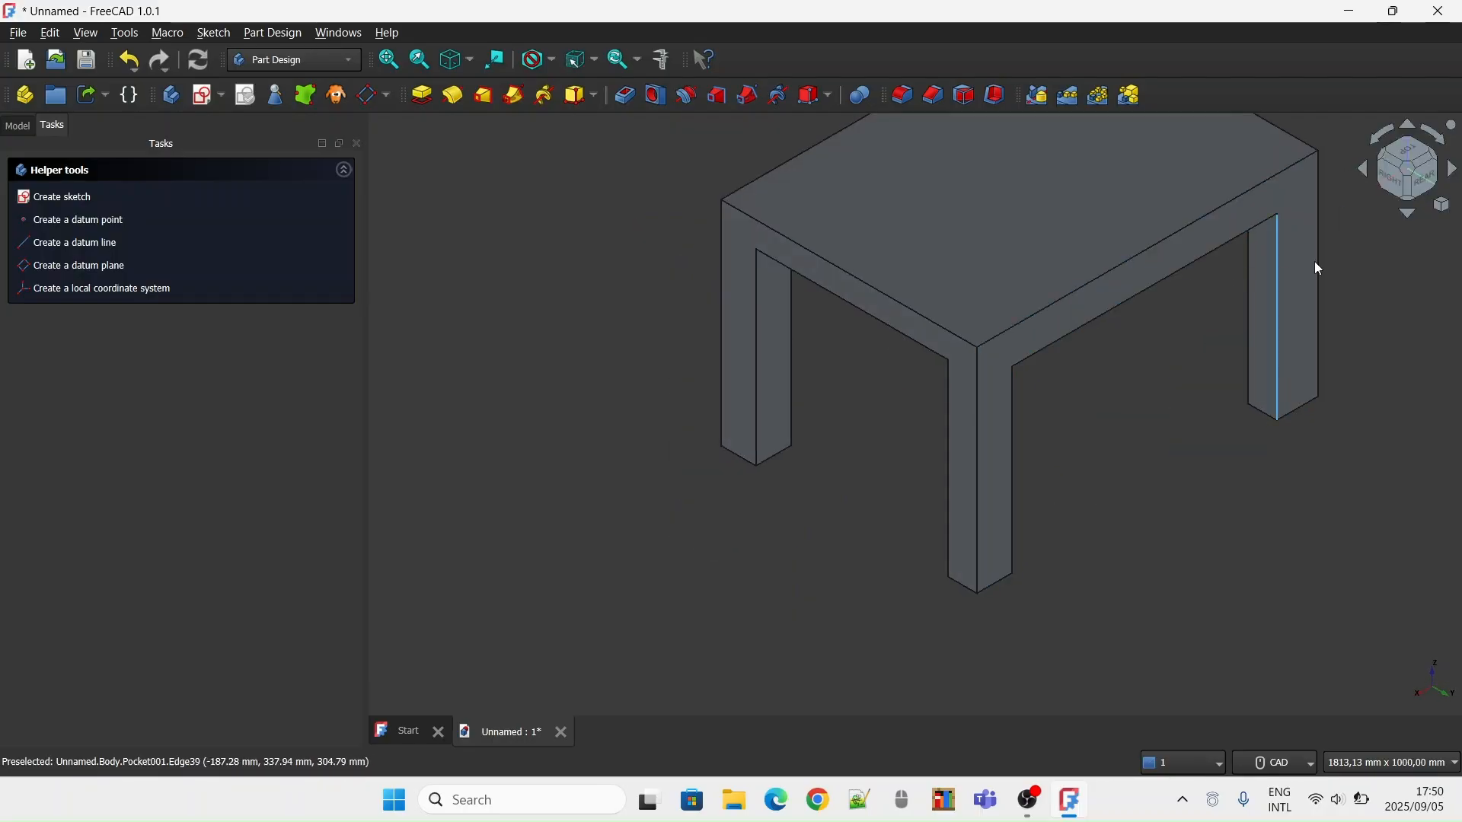
click(1381, 251)
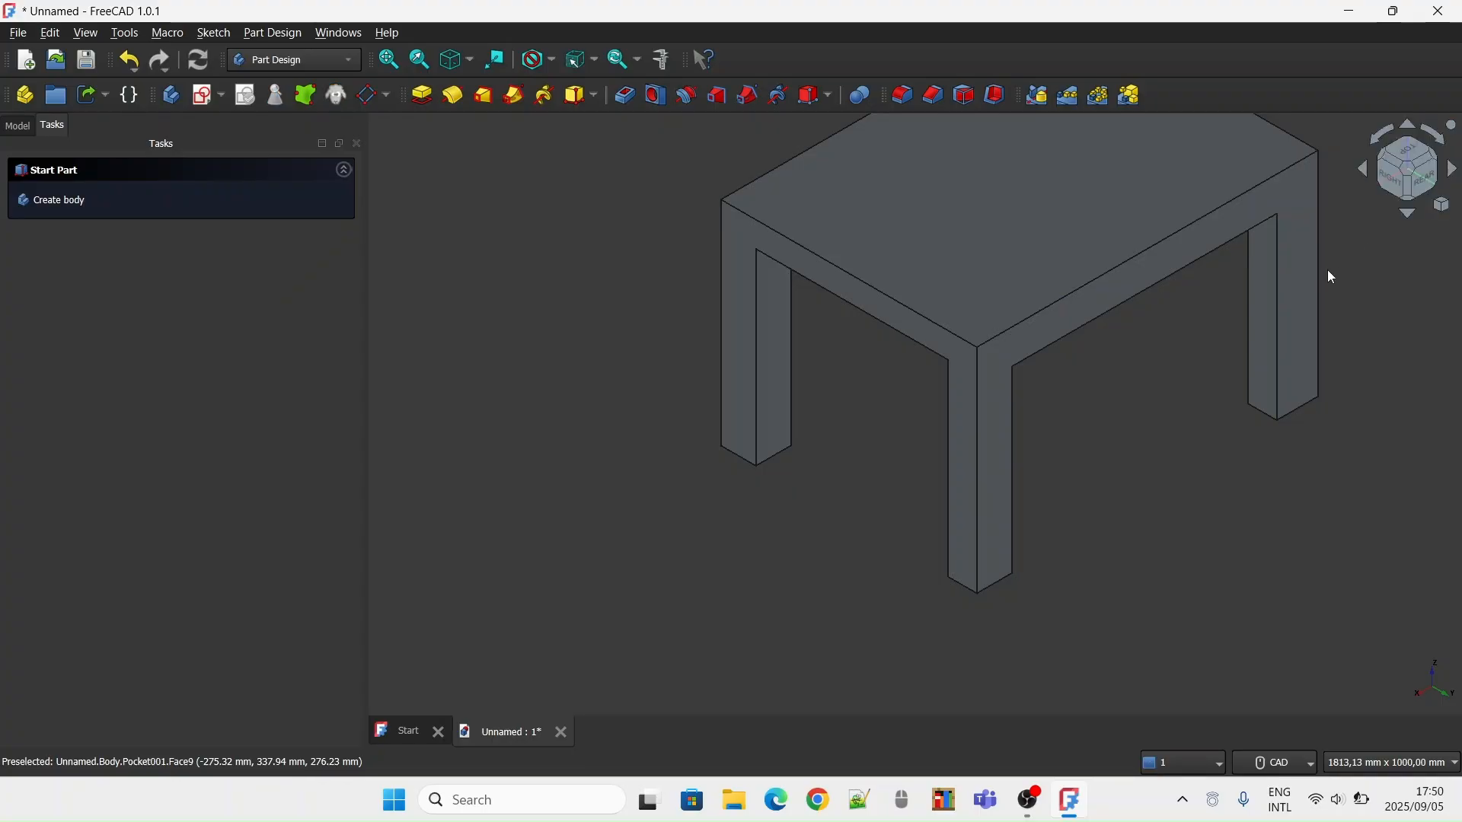
key(Right)
key(Left)
key(Left)
key(Left)
key(Up)
key(Down)
key(Down)
key(Left)
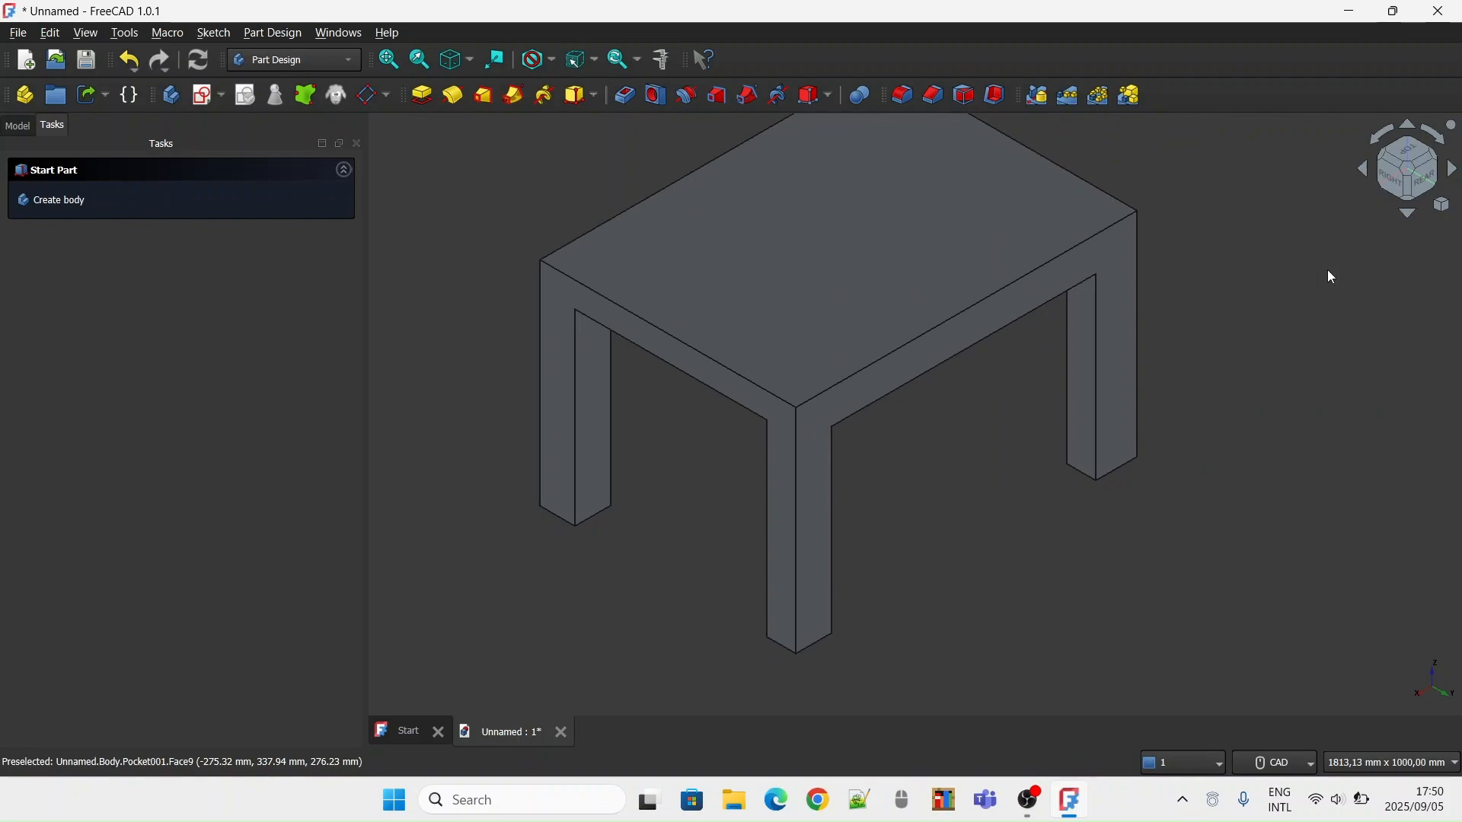
key(Down)
key(Right)
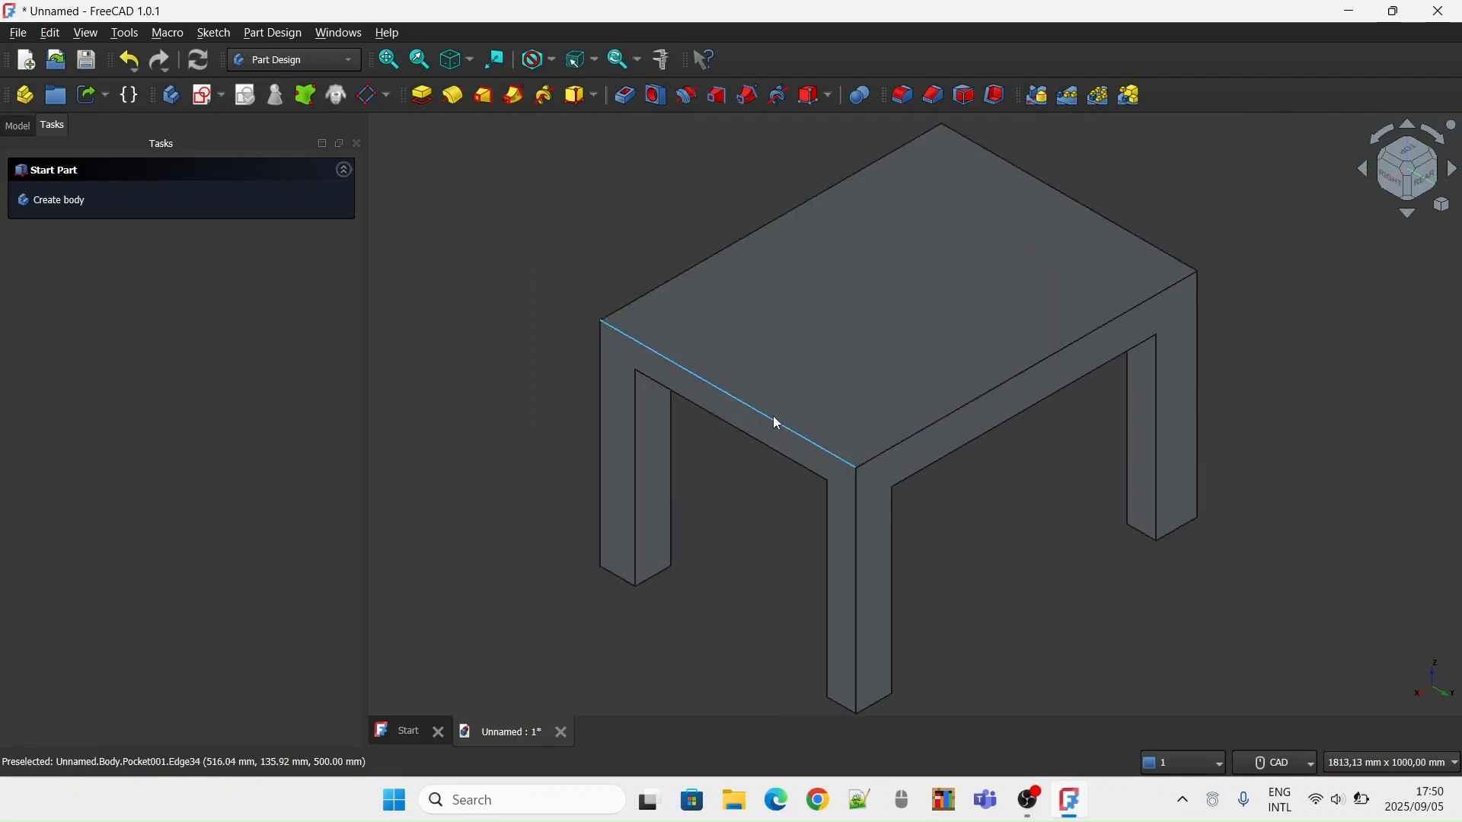
click(776, 419)
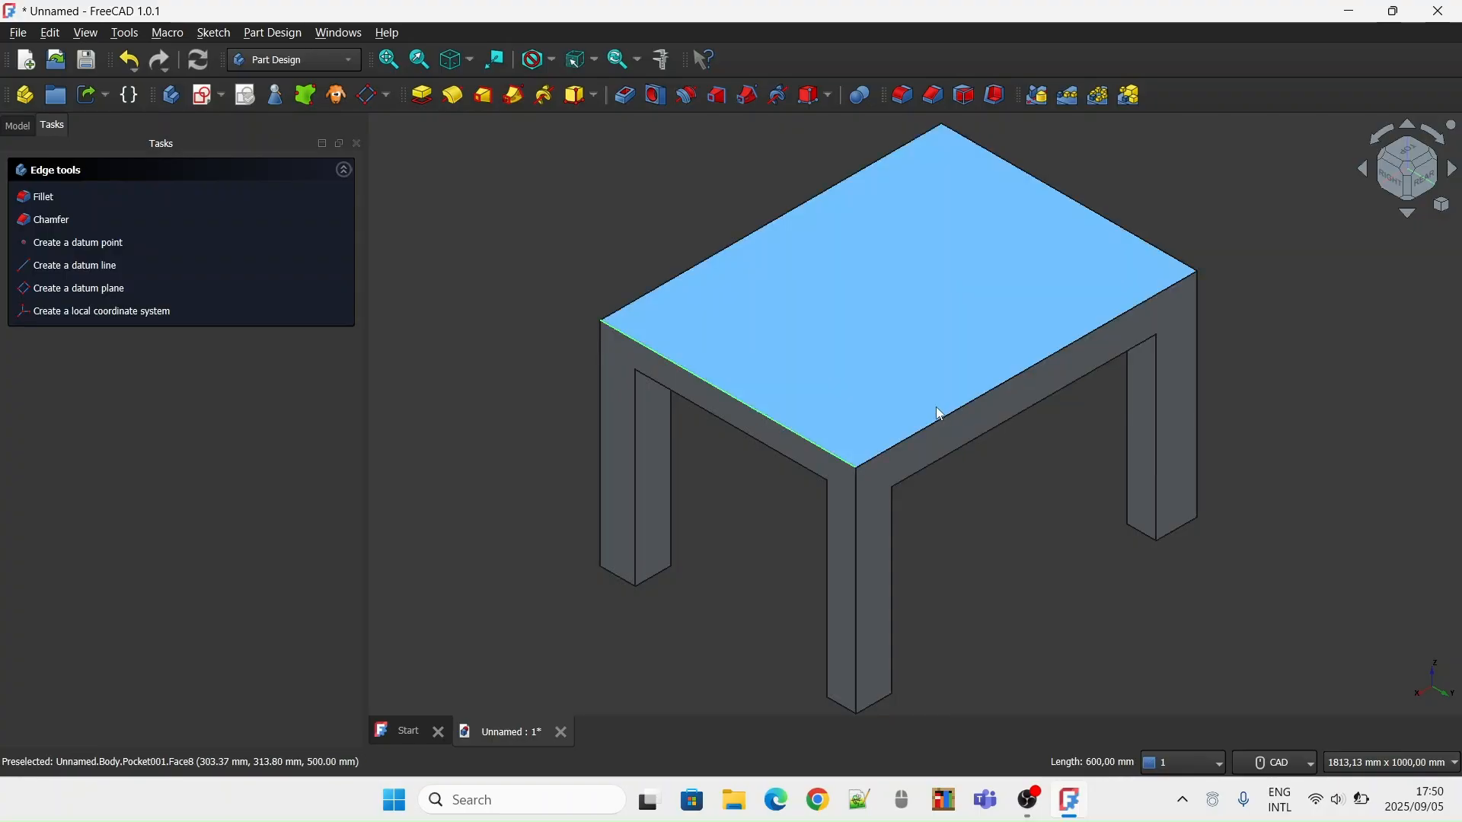
click(836, 440)
click(828, 450)
click(906, 436)
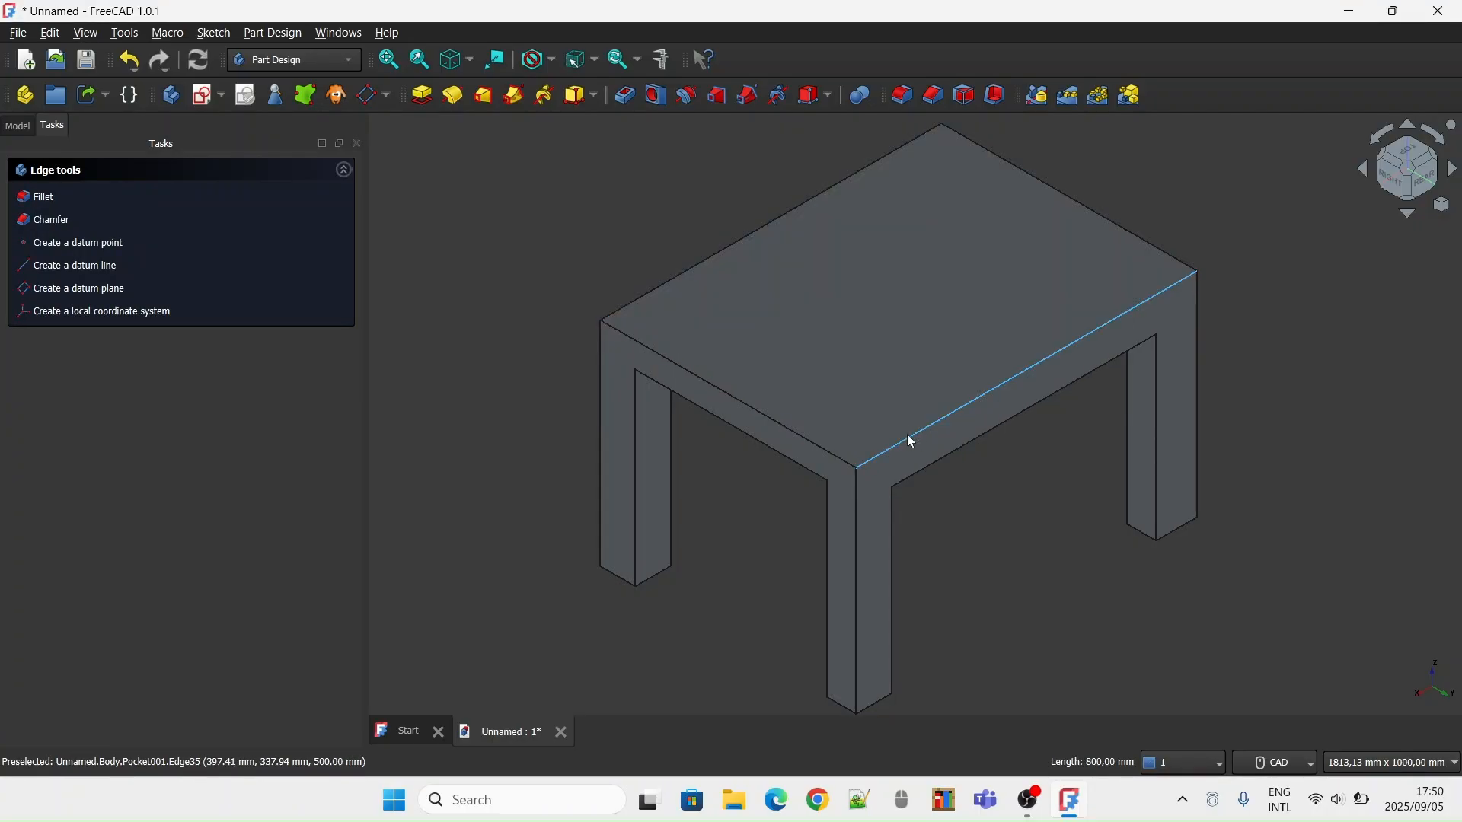
click(836, 461)
click(839, 457)
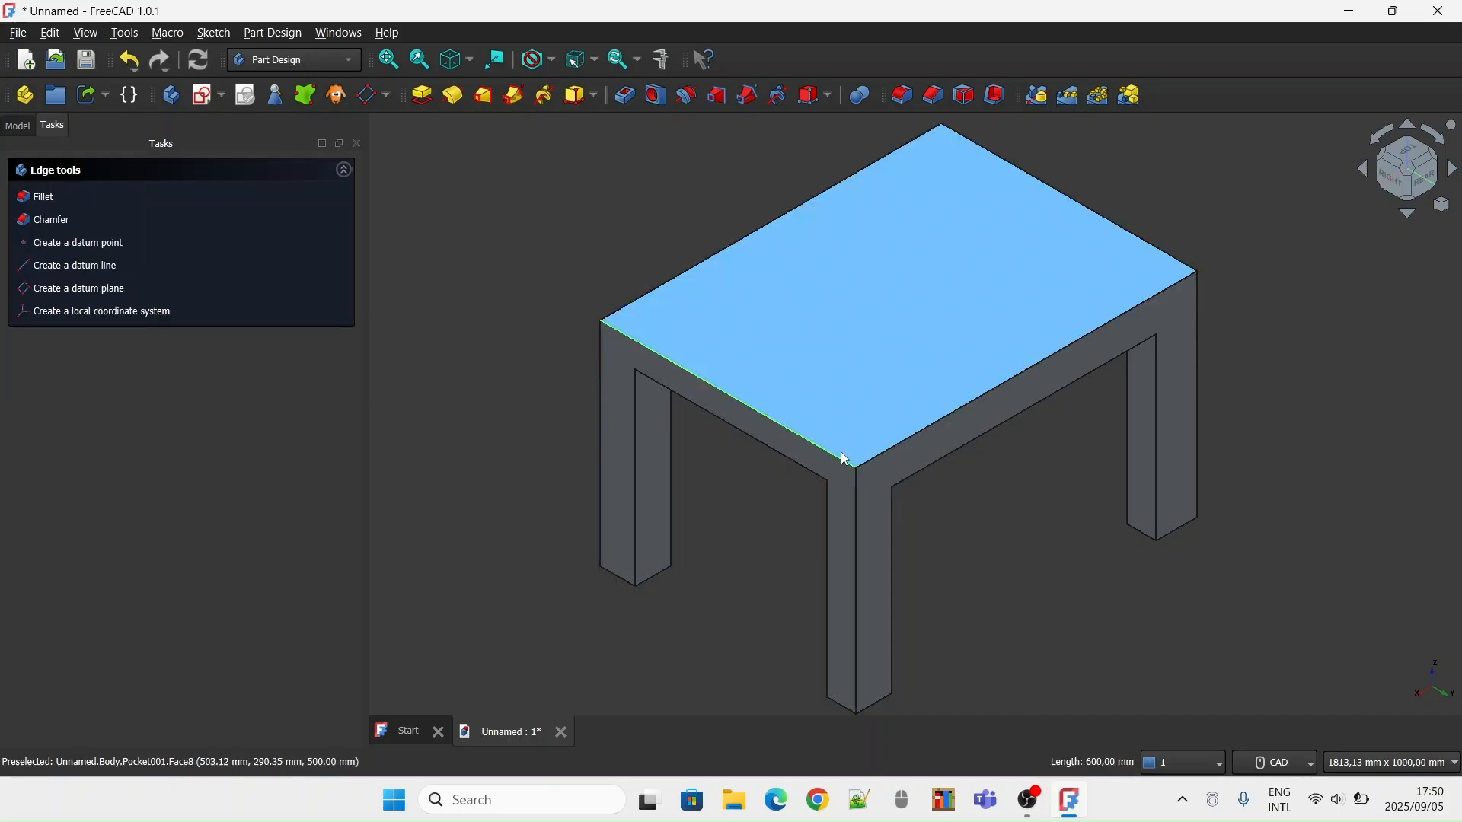
ctrl+click(894, 443)
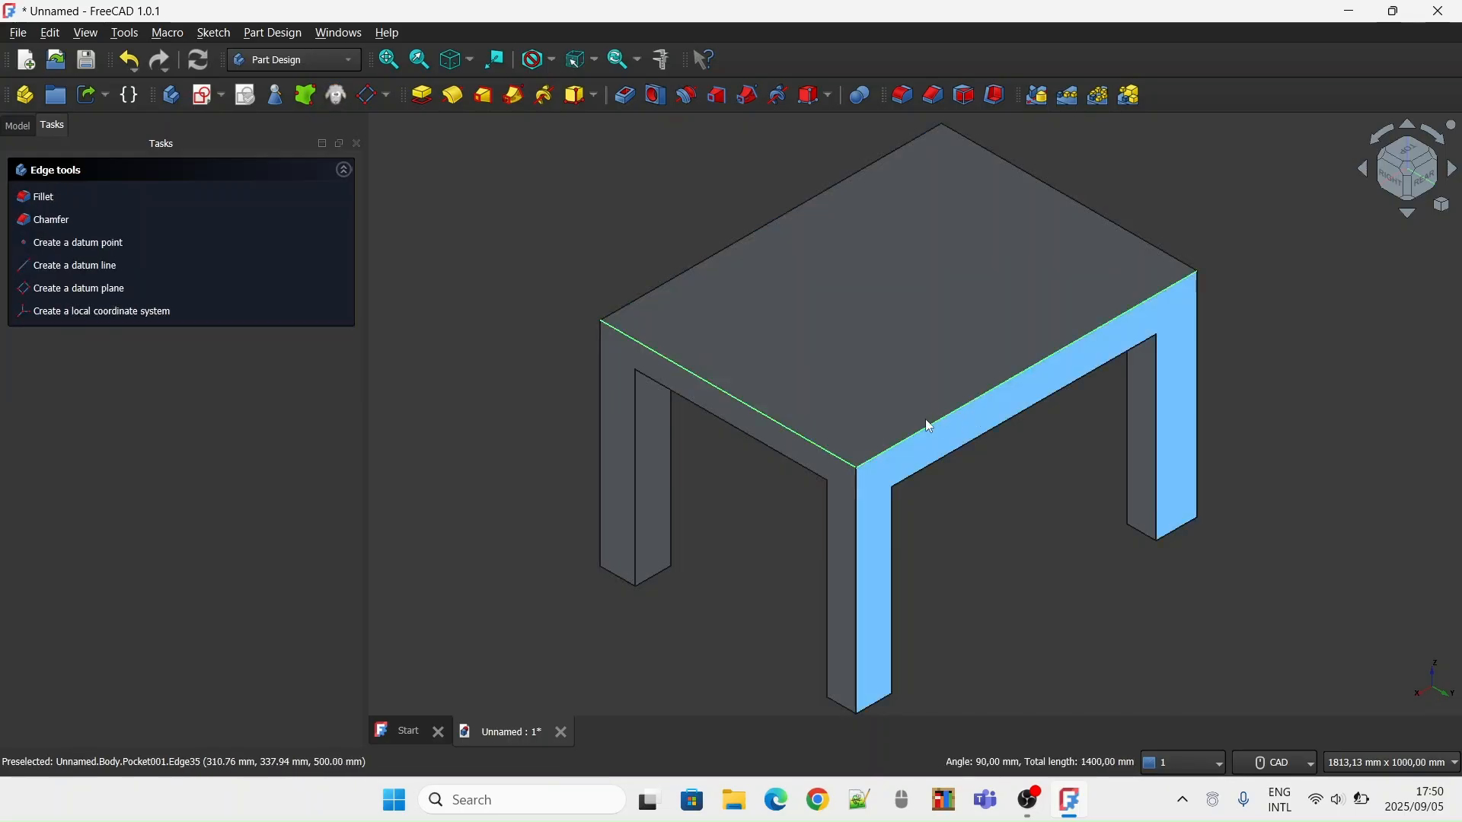
ctrl+click(1159, 248)
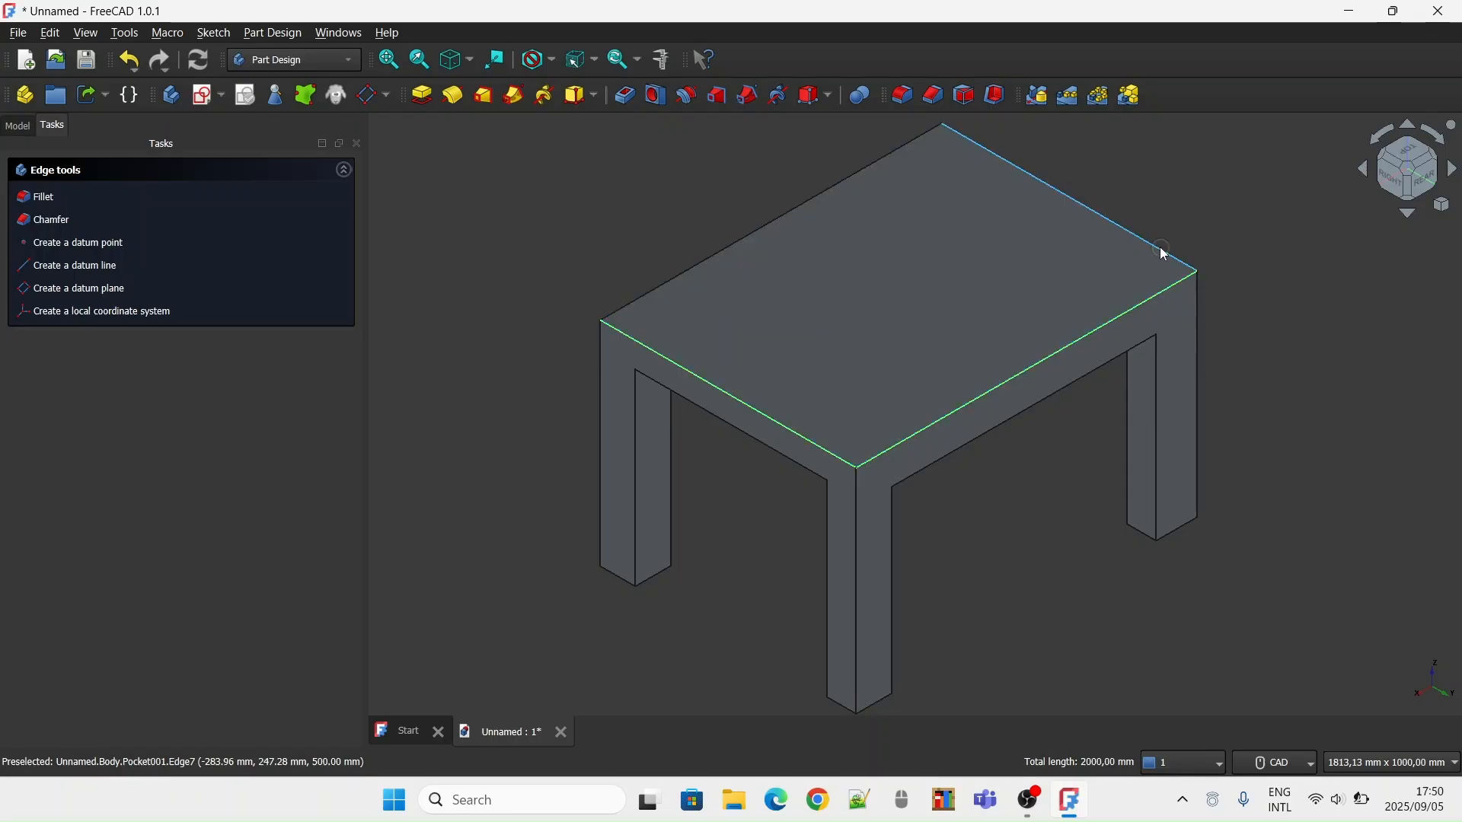
ctrl+click(733, 244)
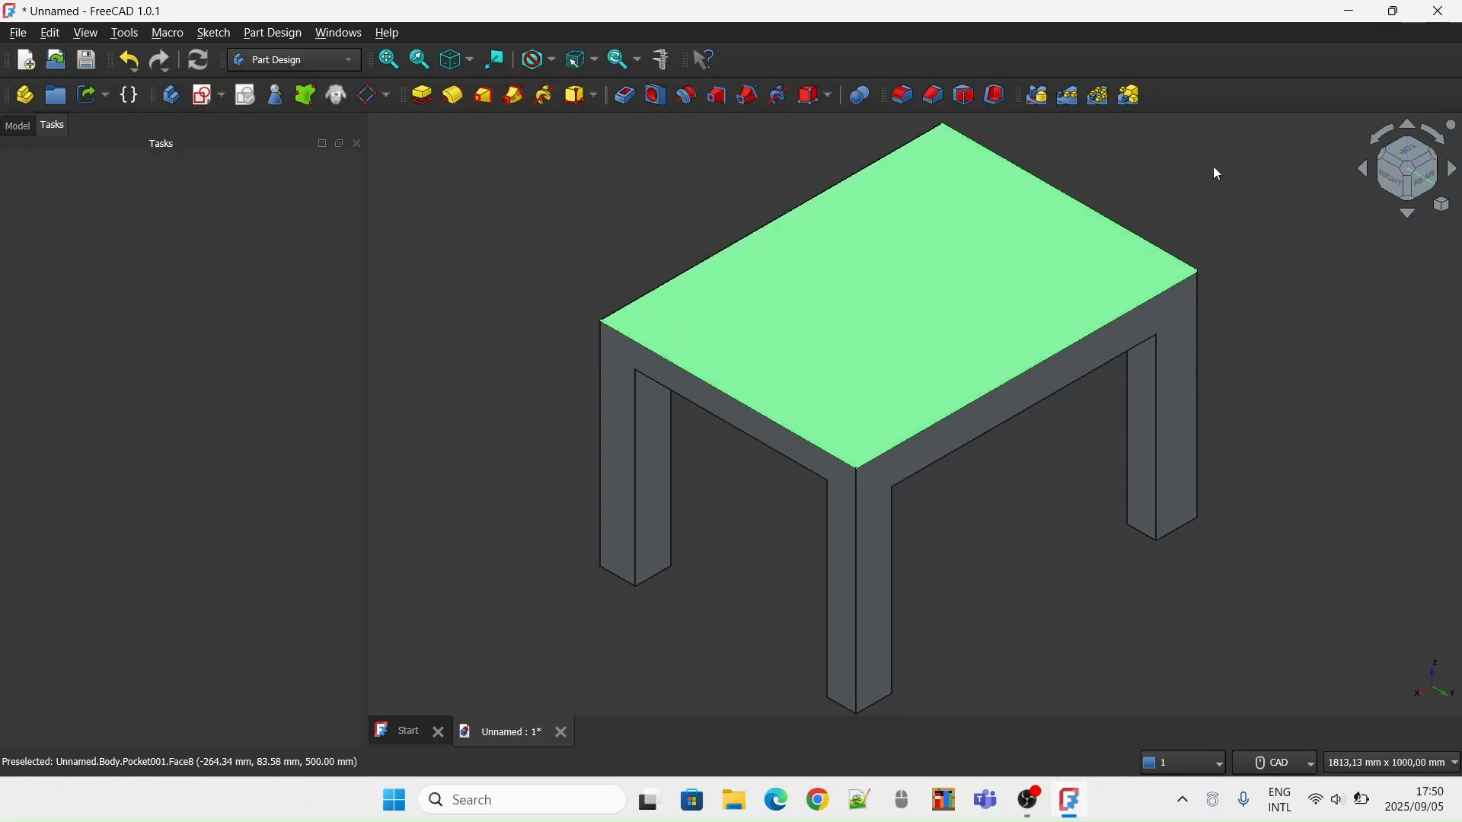
click(1173, 166)
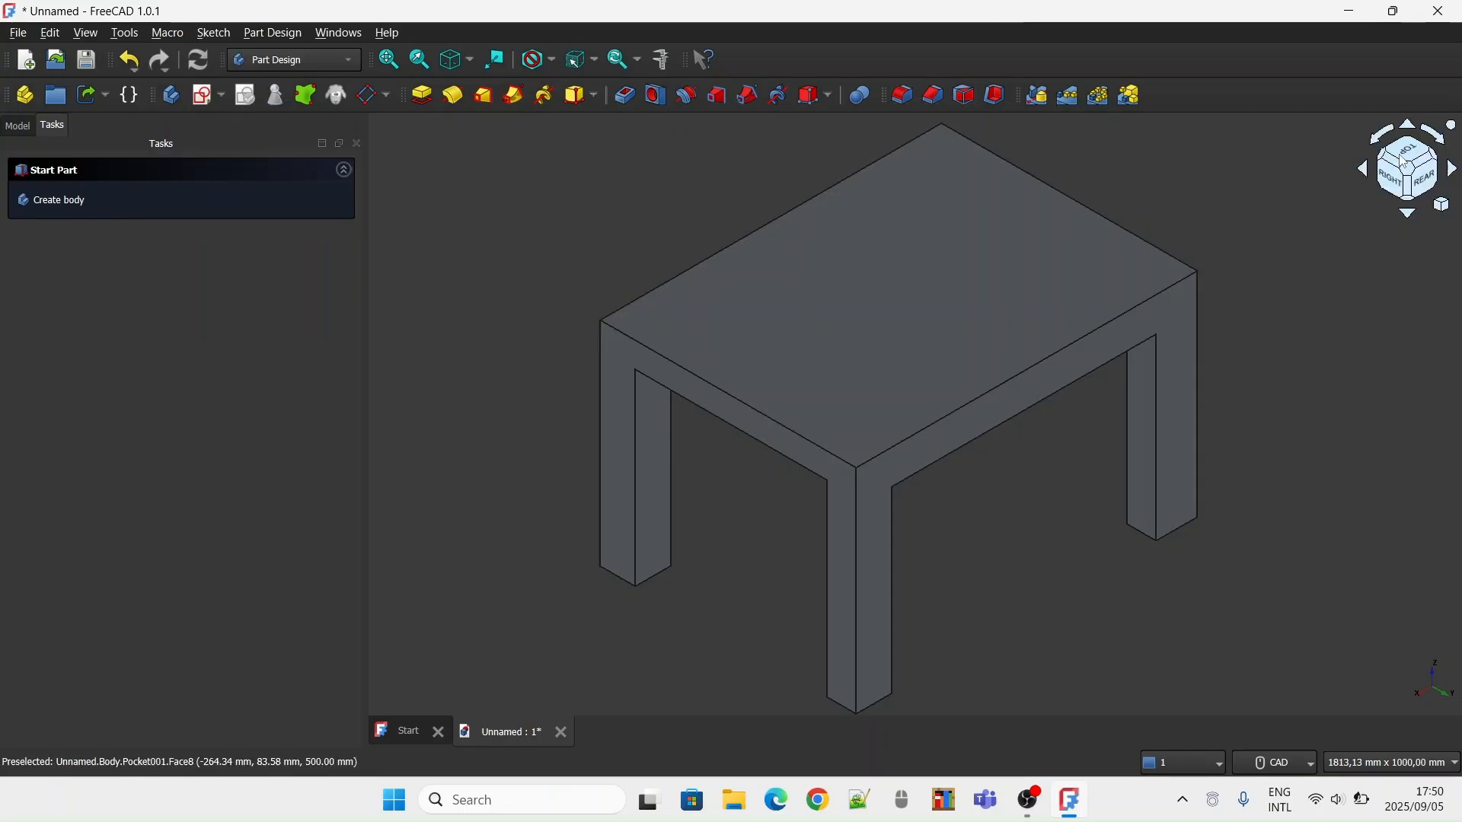
Fillet the short upper edge on the right side of the tabletop with a 20 mm radius
click(1406, 186)
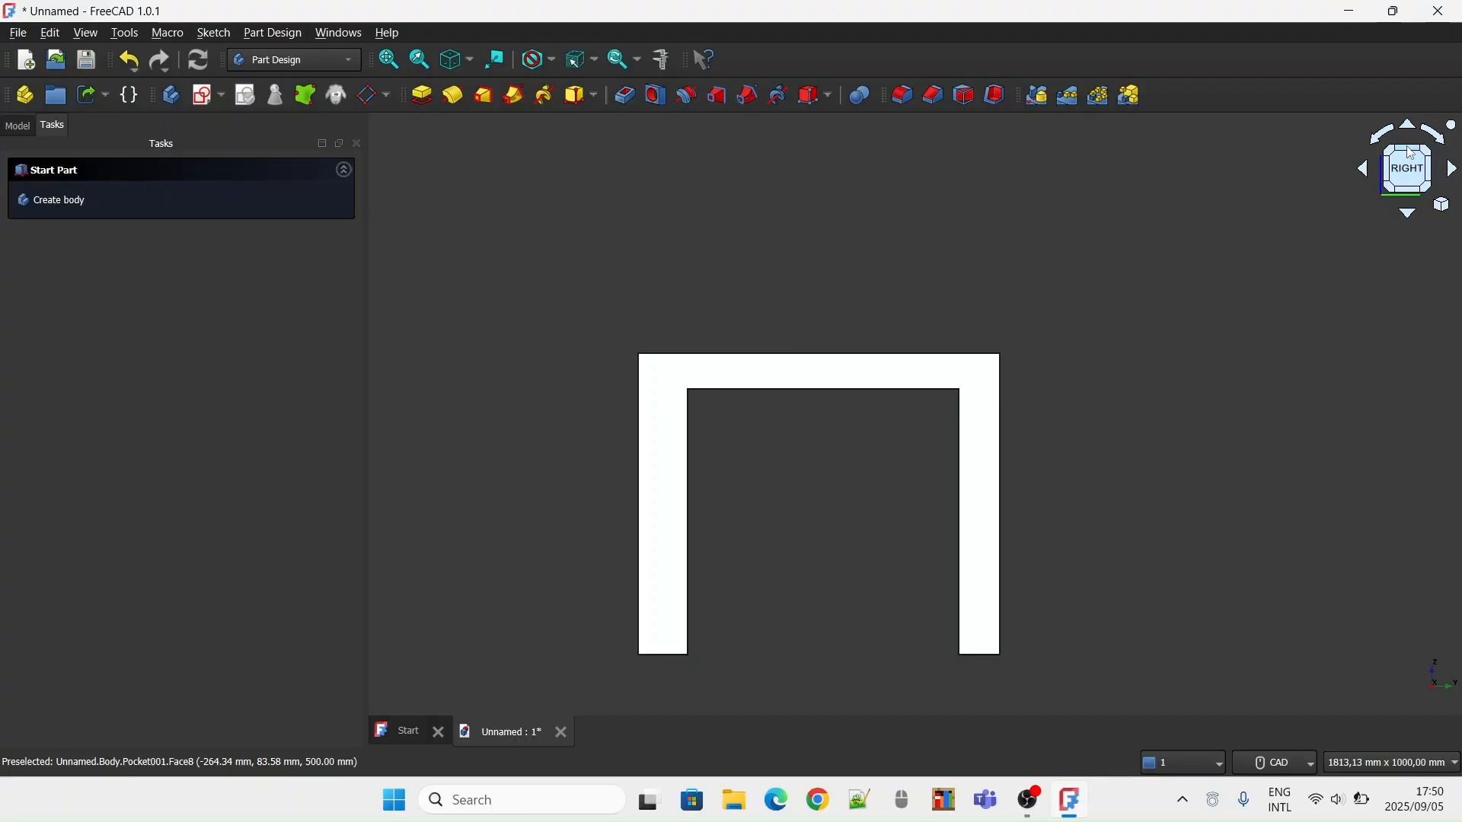
click(804, 491)
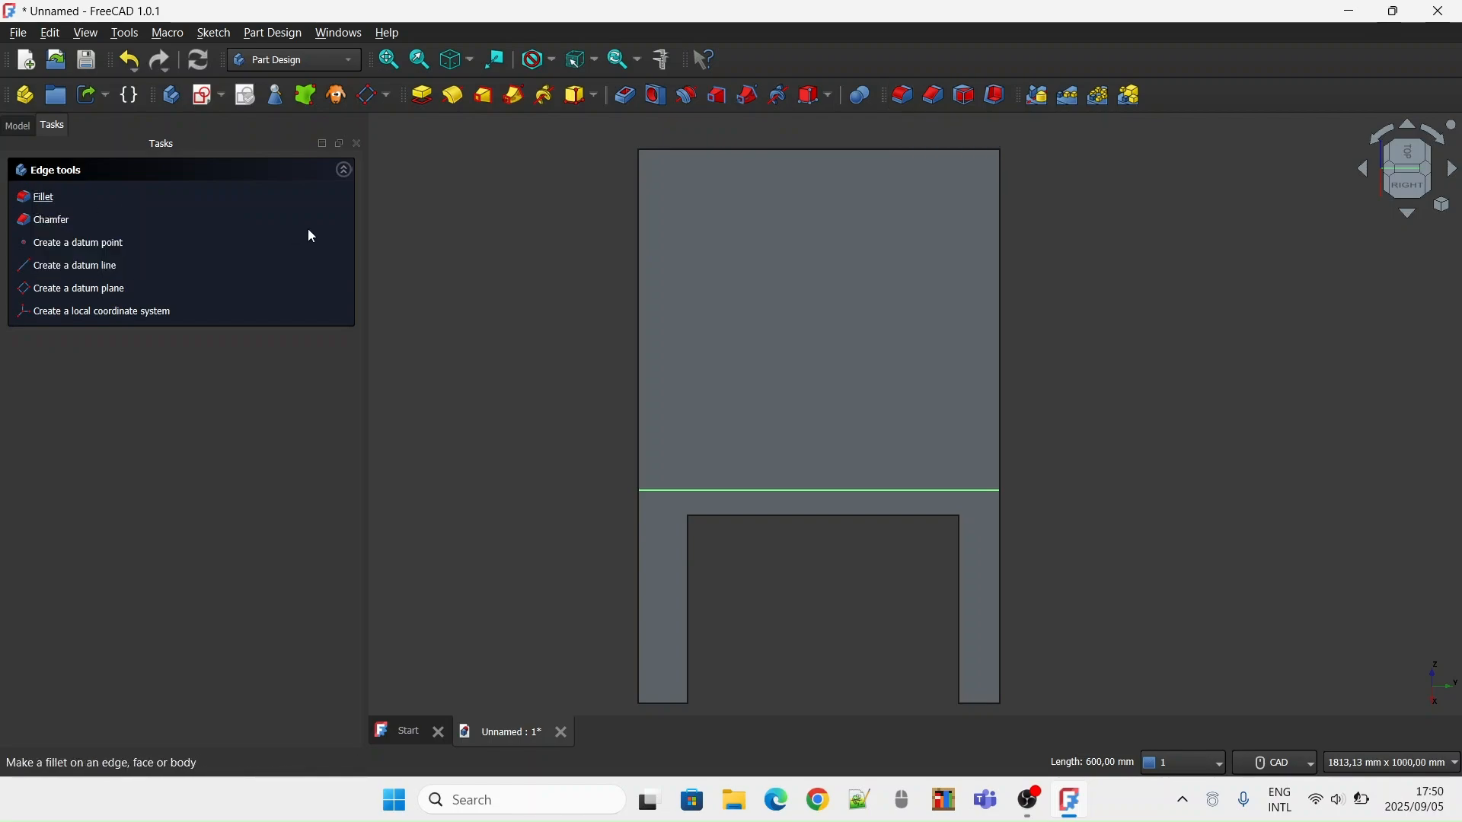
scroll(334, 466, up, 12)
scroll(334, 466, up, 6)
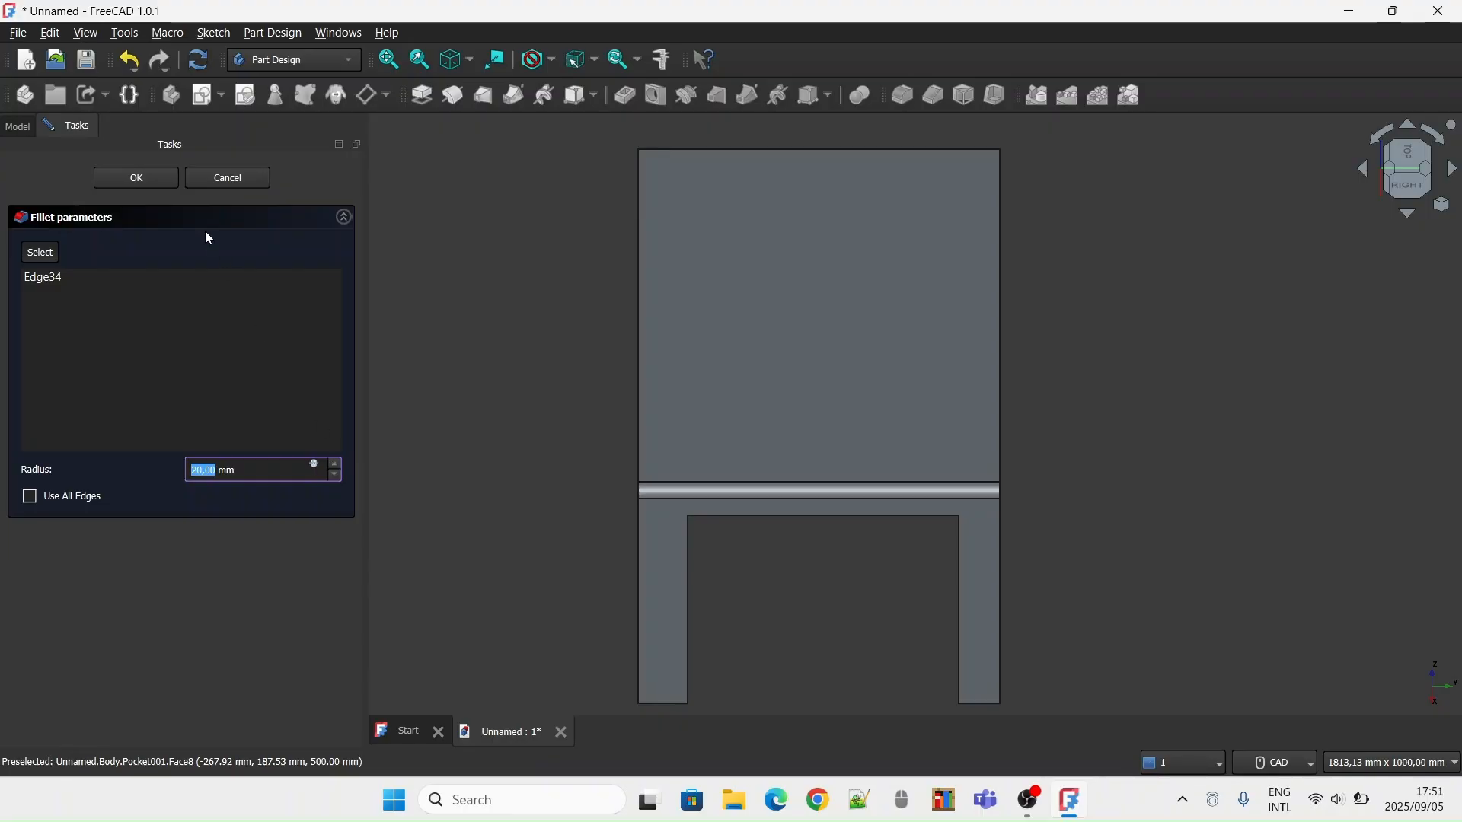
click(143, 185)
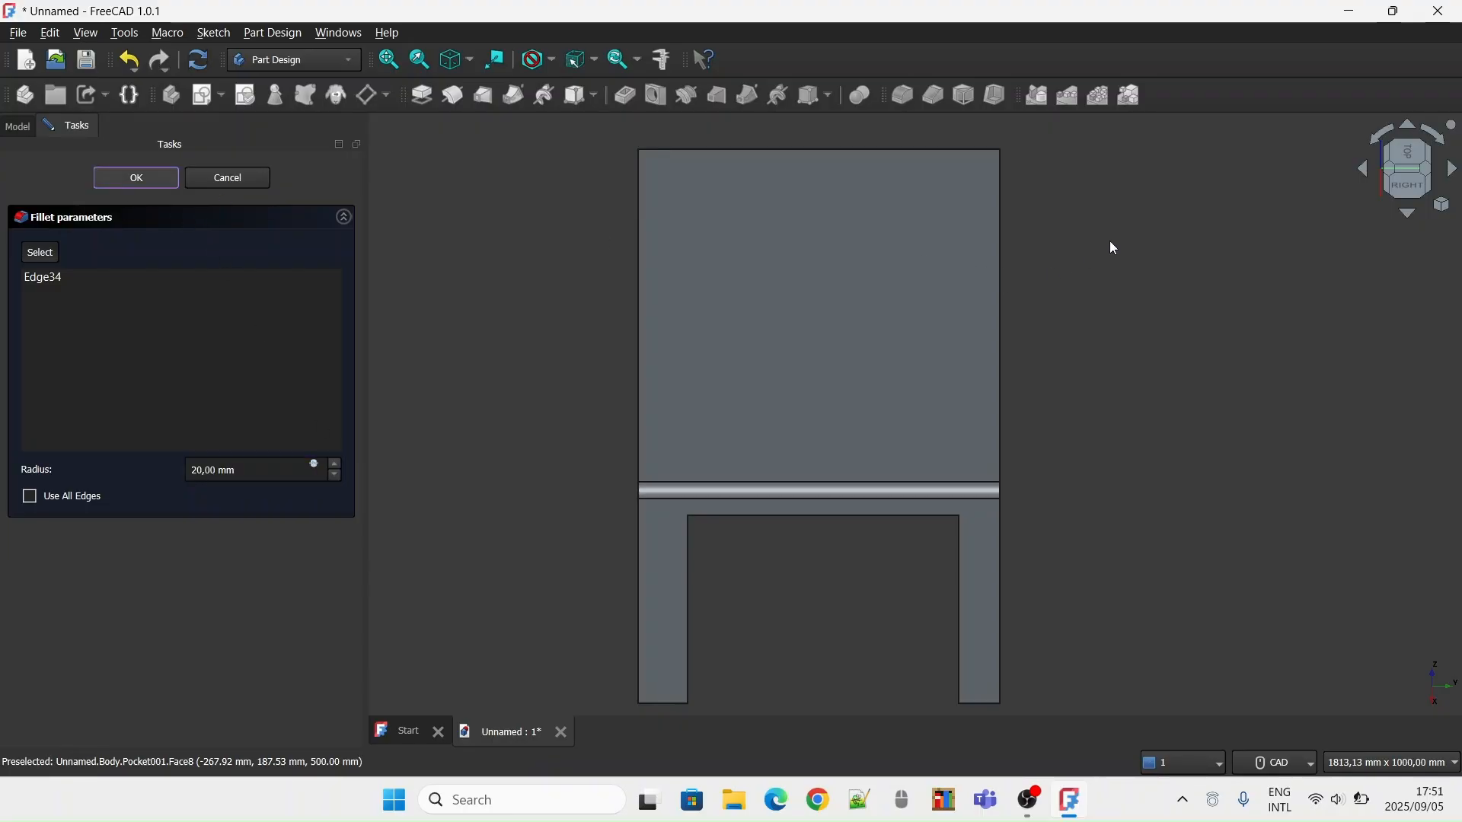
Fillet the long rear upper edge of the tabletop with a 20 mm radius
click(1430, 169)
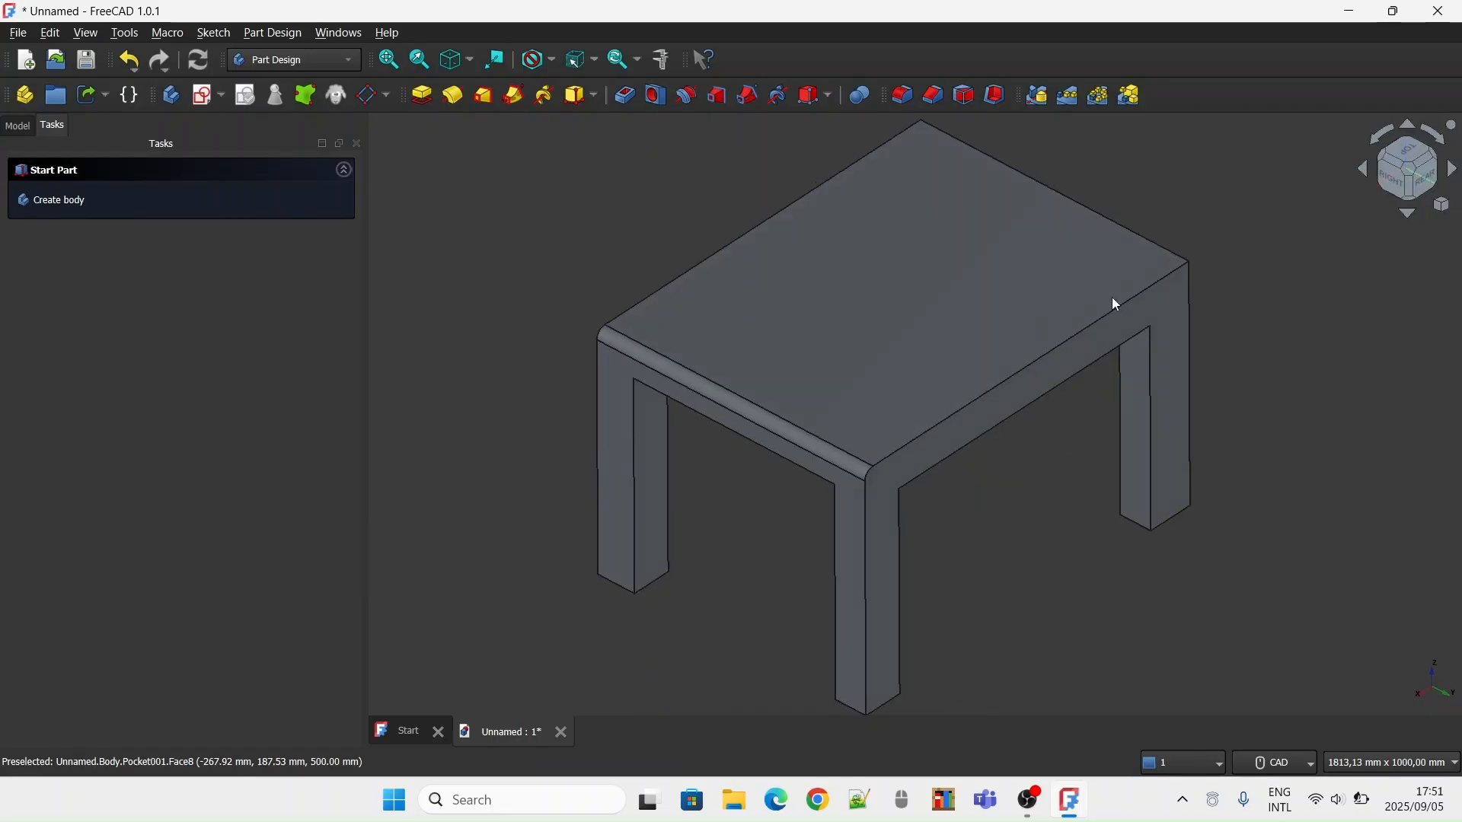
click(913, 432)
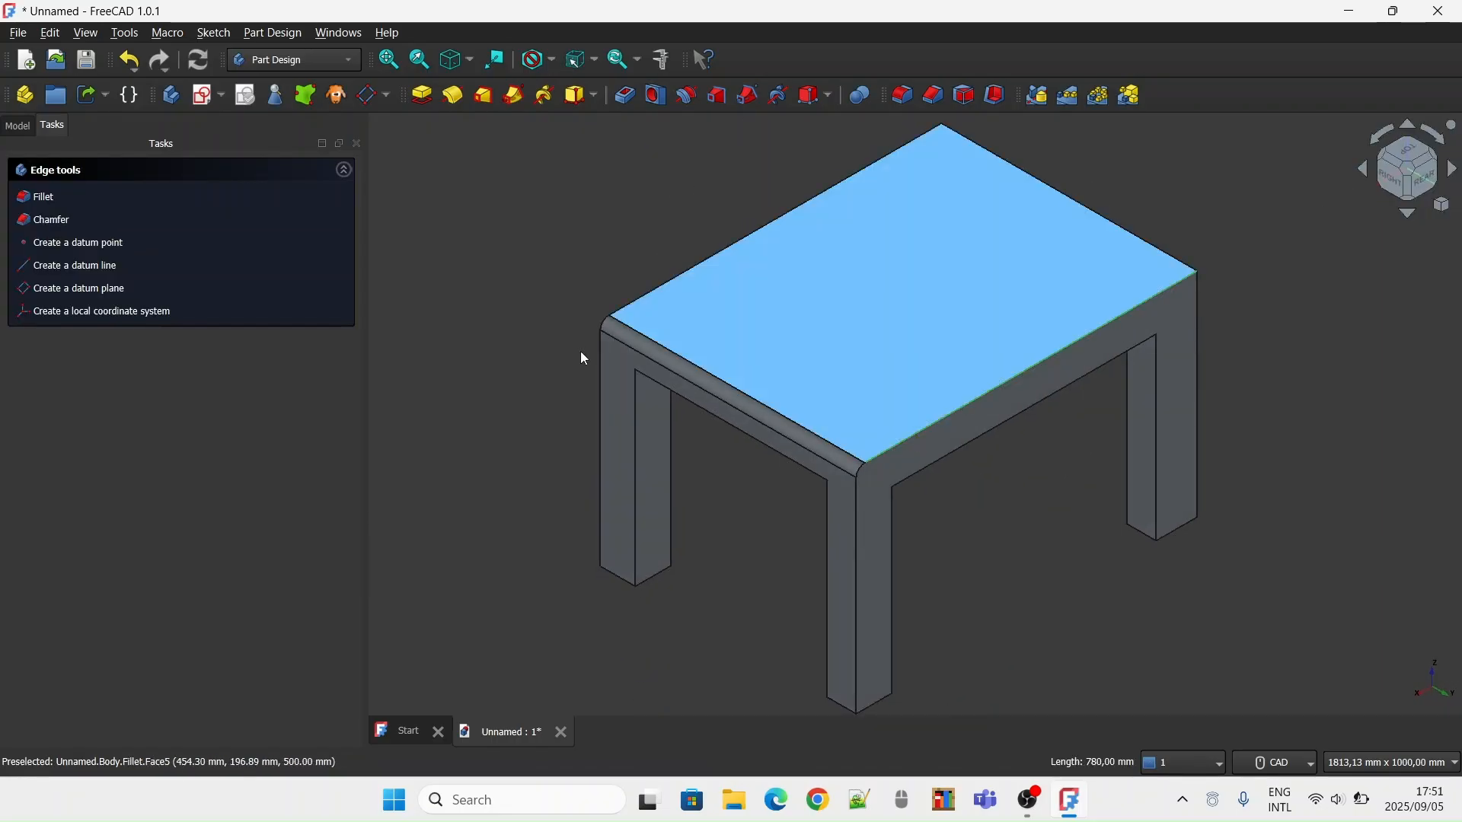
click(38, 198)
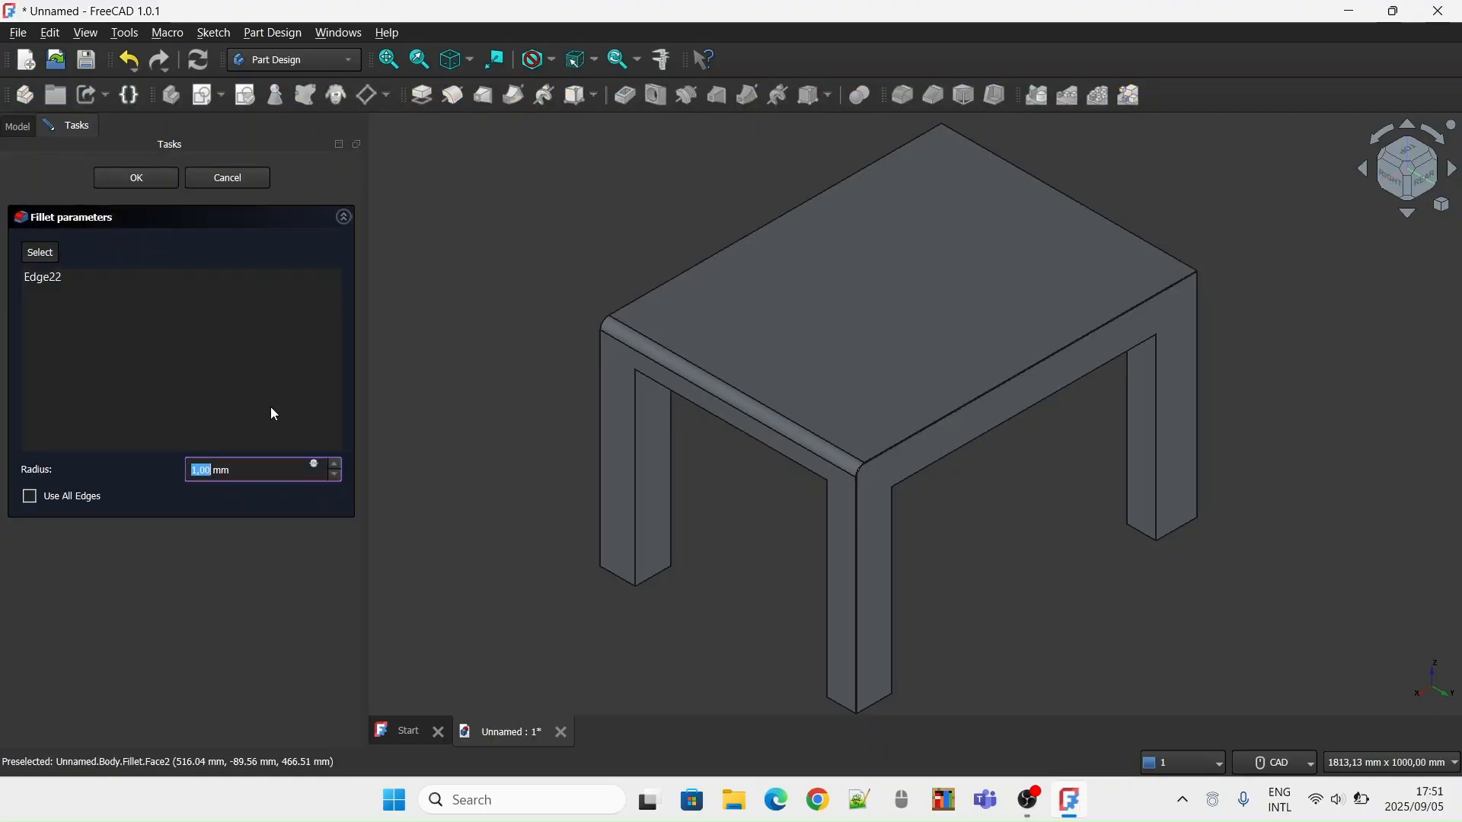
text(20)
key(Return)
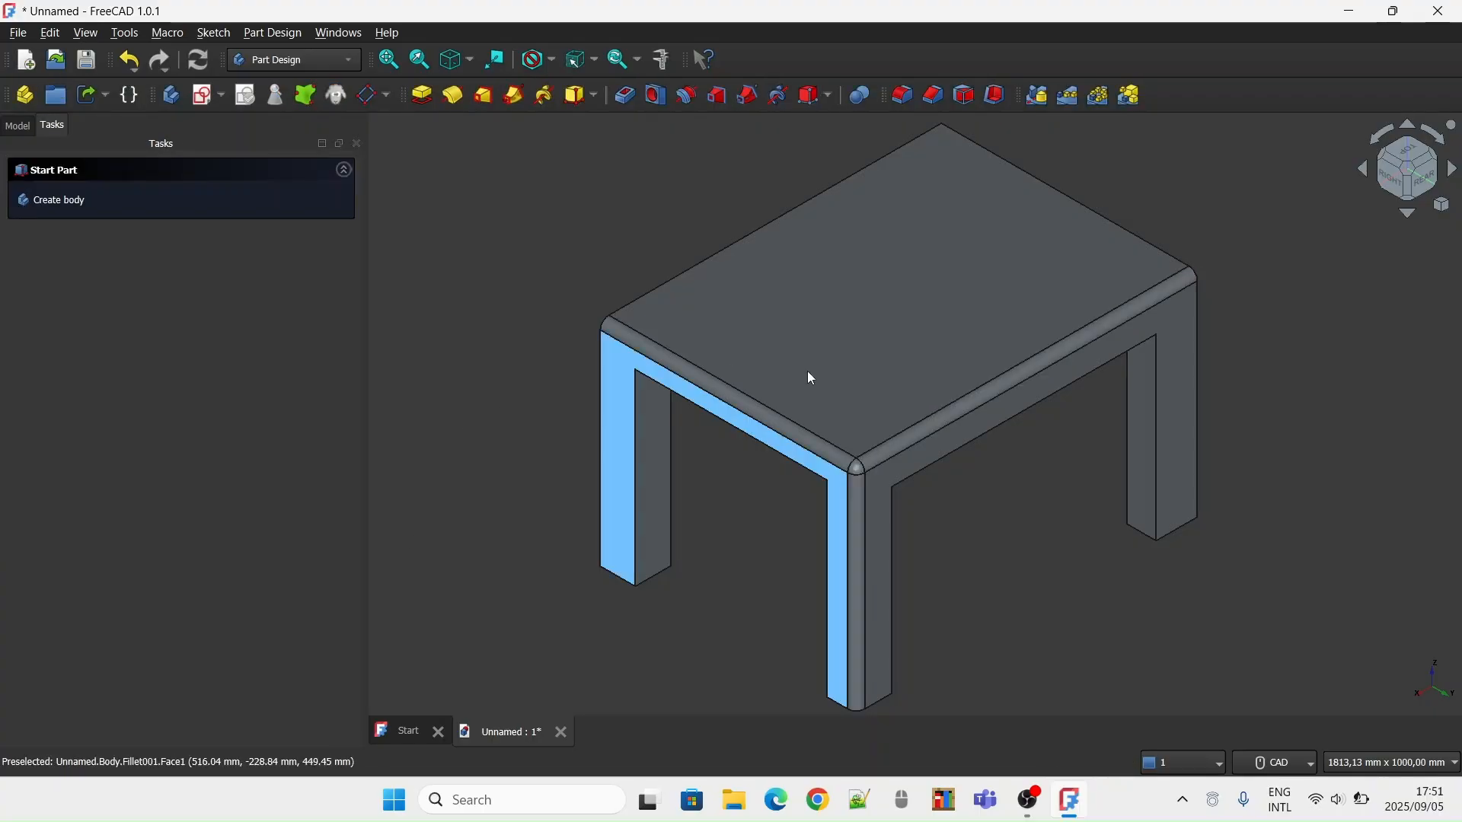
Fillet the short upper edge on the left side of the tabletop with a 20 mm radius
click(1439, 162)
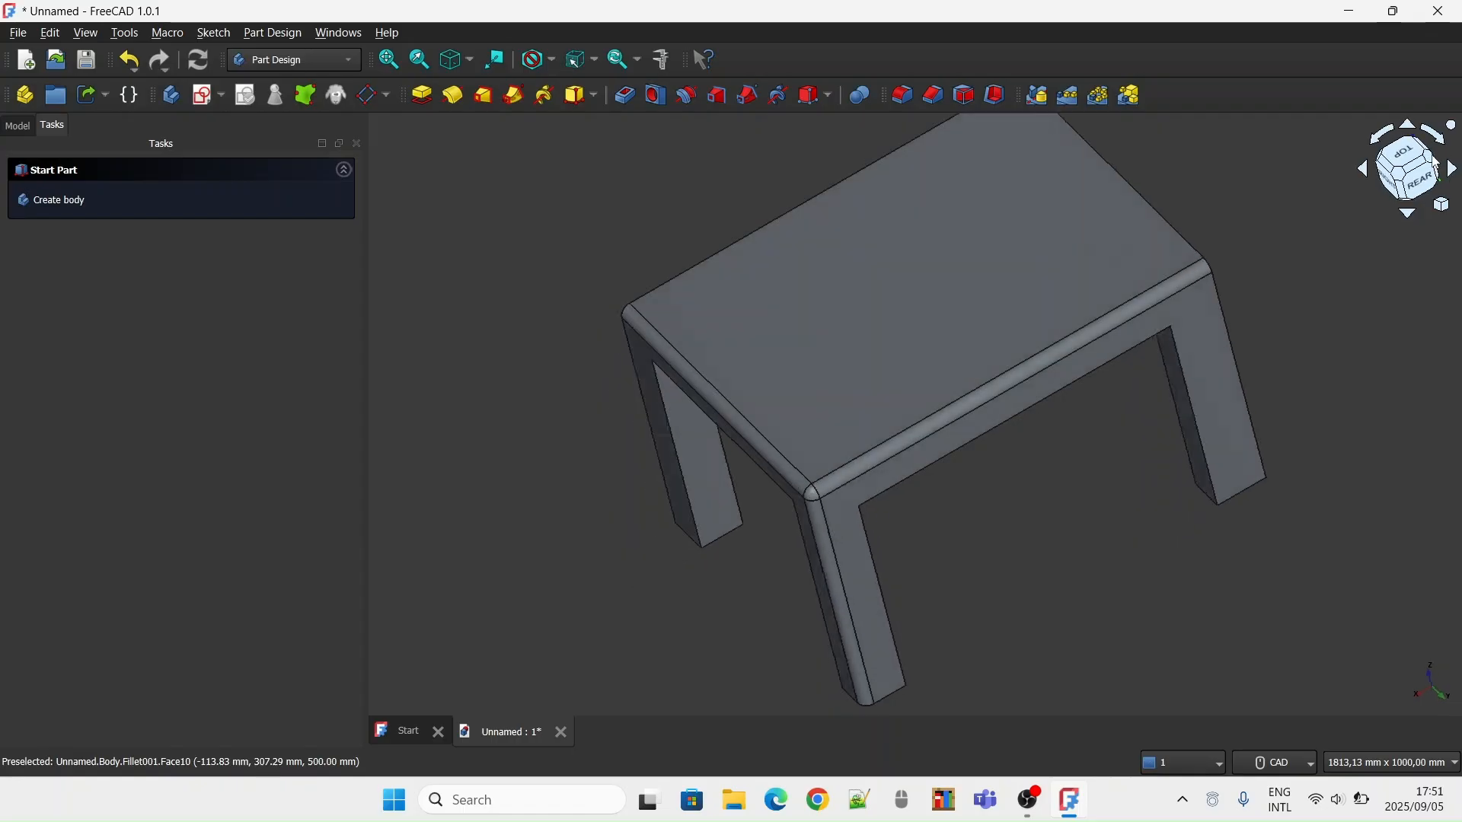
click(1403, 180)
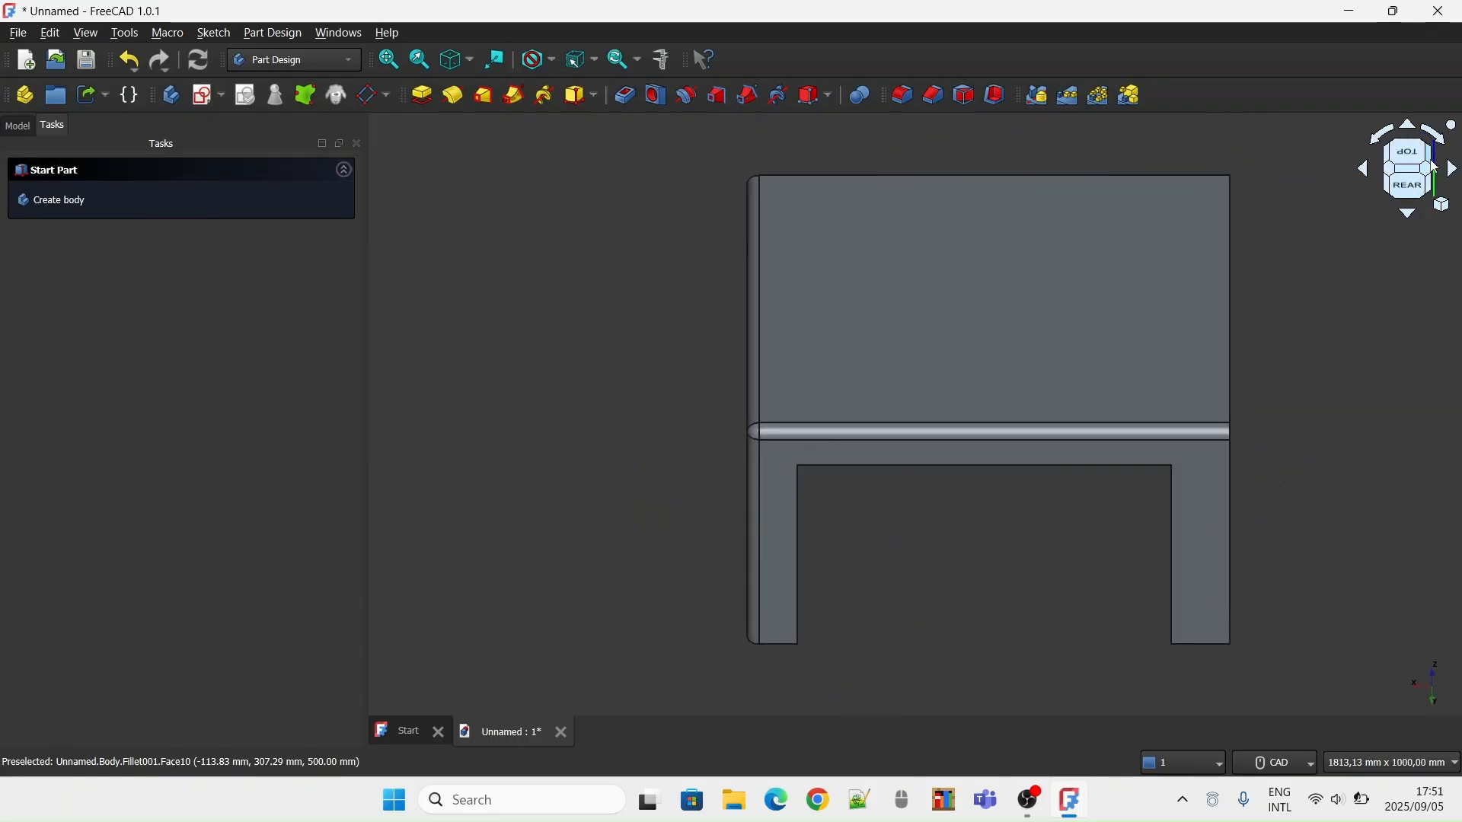
click(1432, 166)
click(1401, 183)
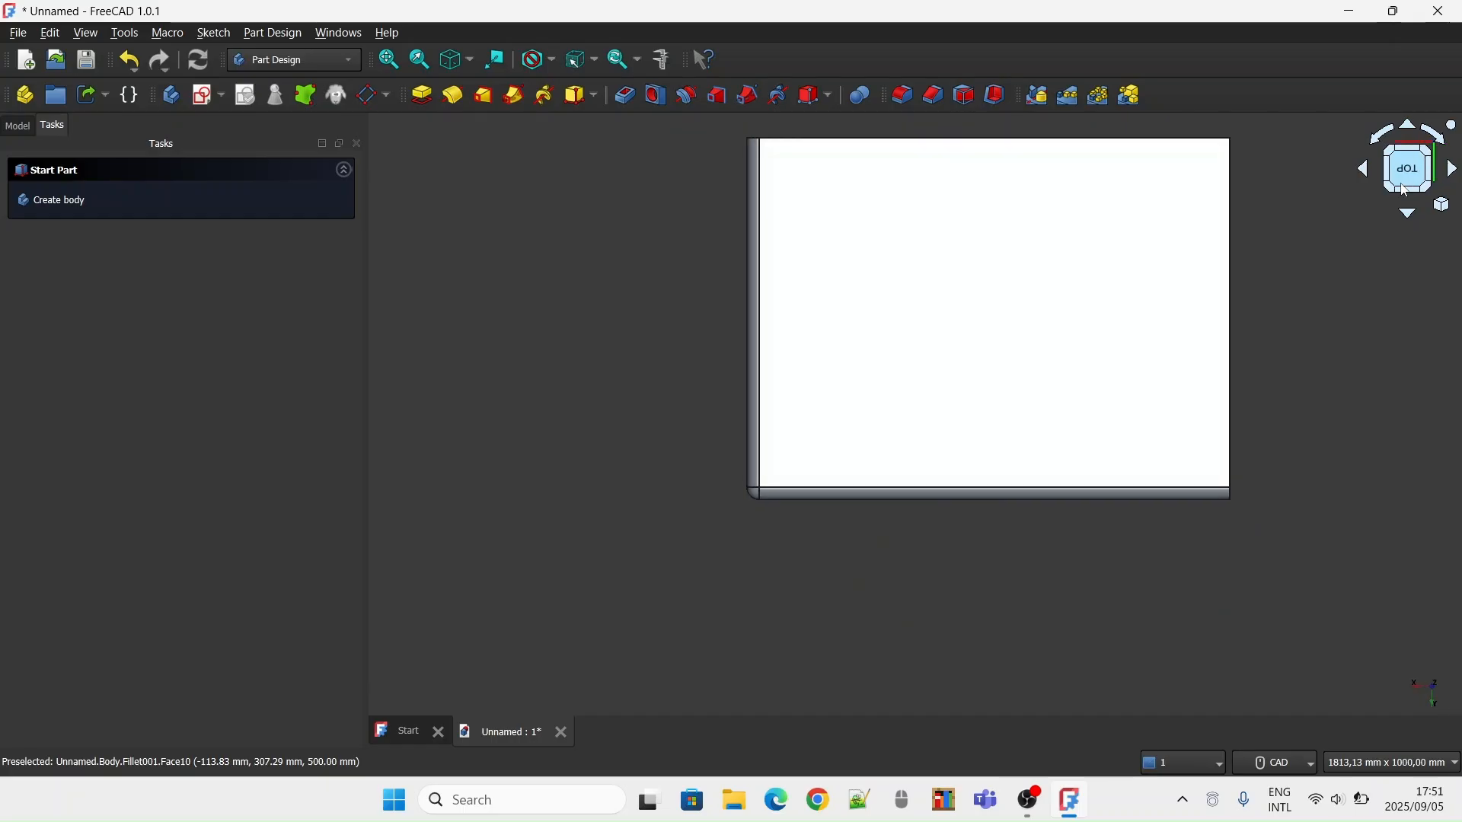
click(1413, 195)
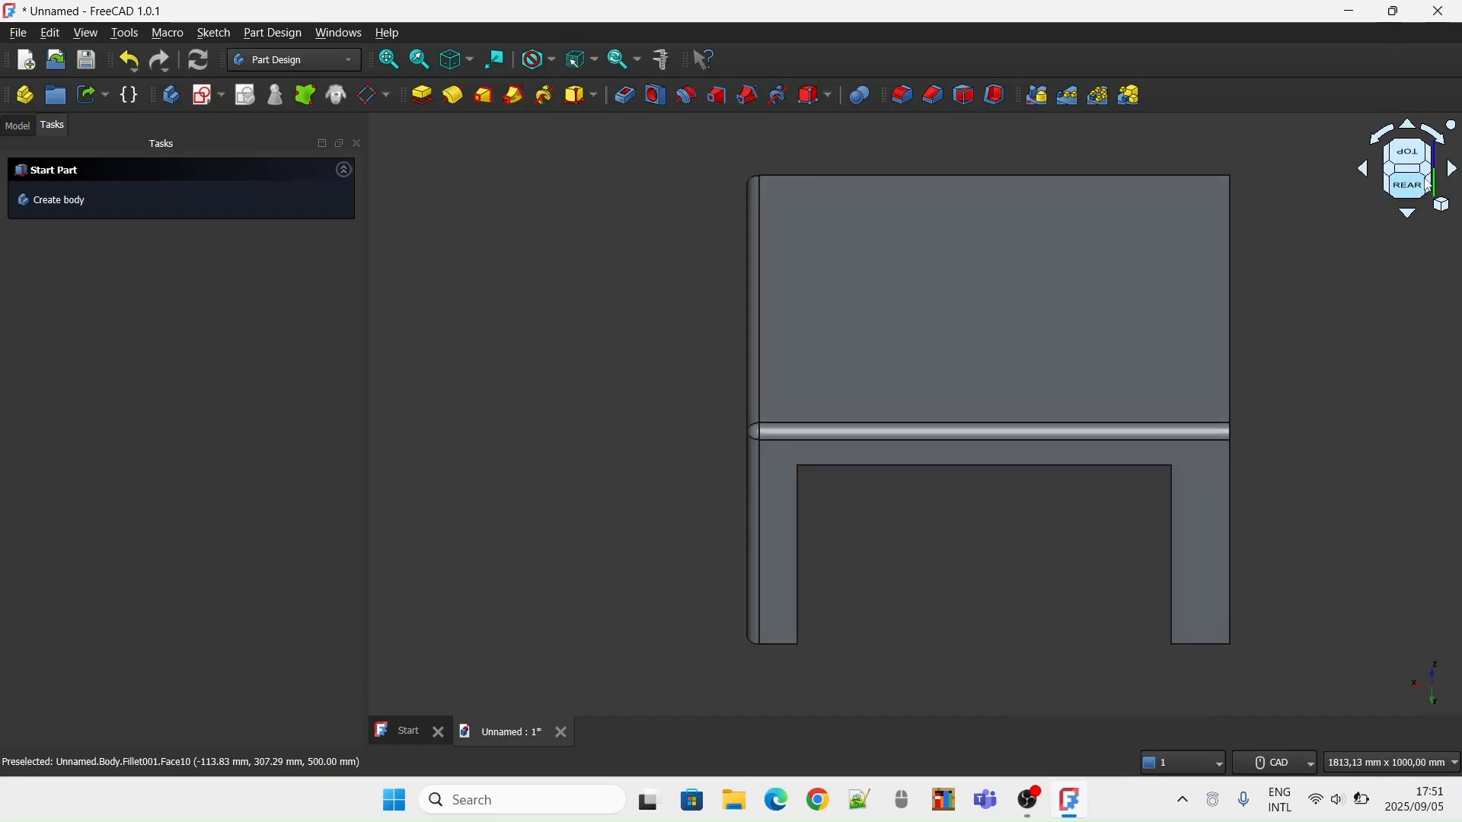
click(1432, 186)
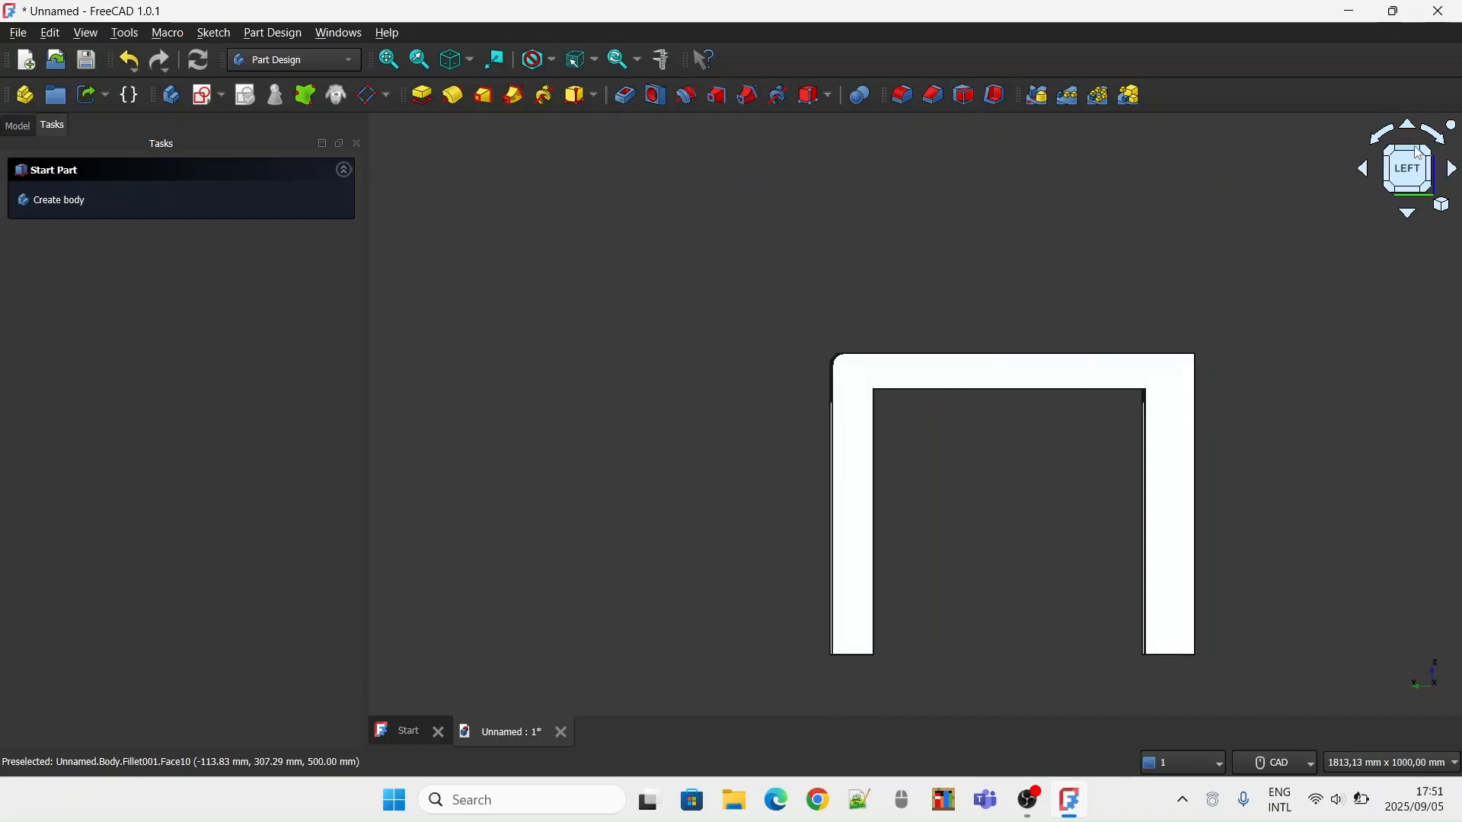
click(1406, 161)
click(1067, 593)
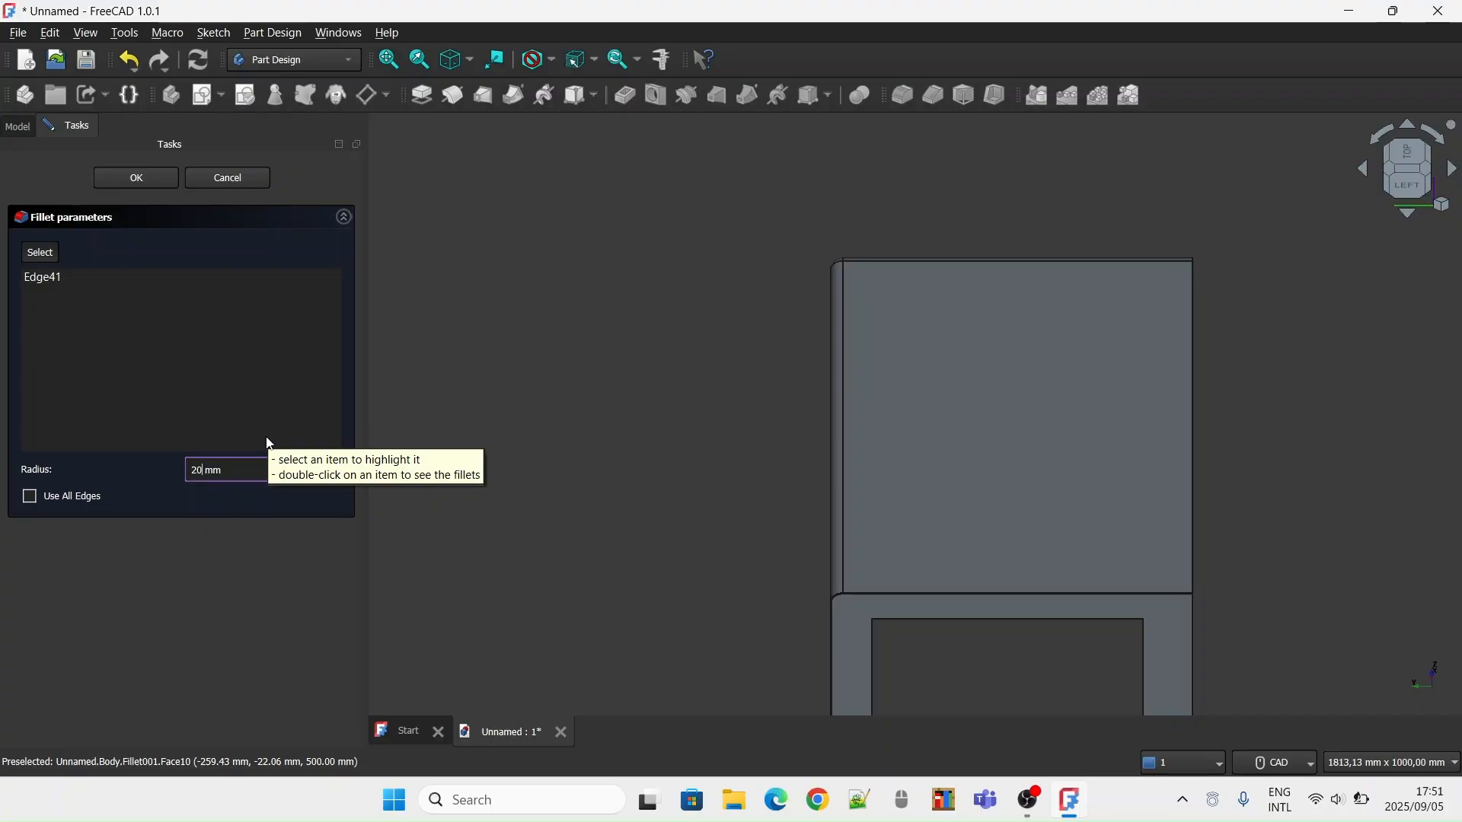
key(Return)
Fillet the long front upper edge of the tabletop with a 20 mm radius
scroll(914, 304, down, 3)
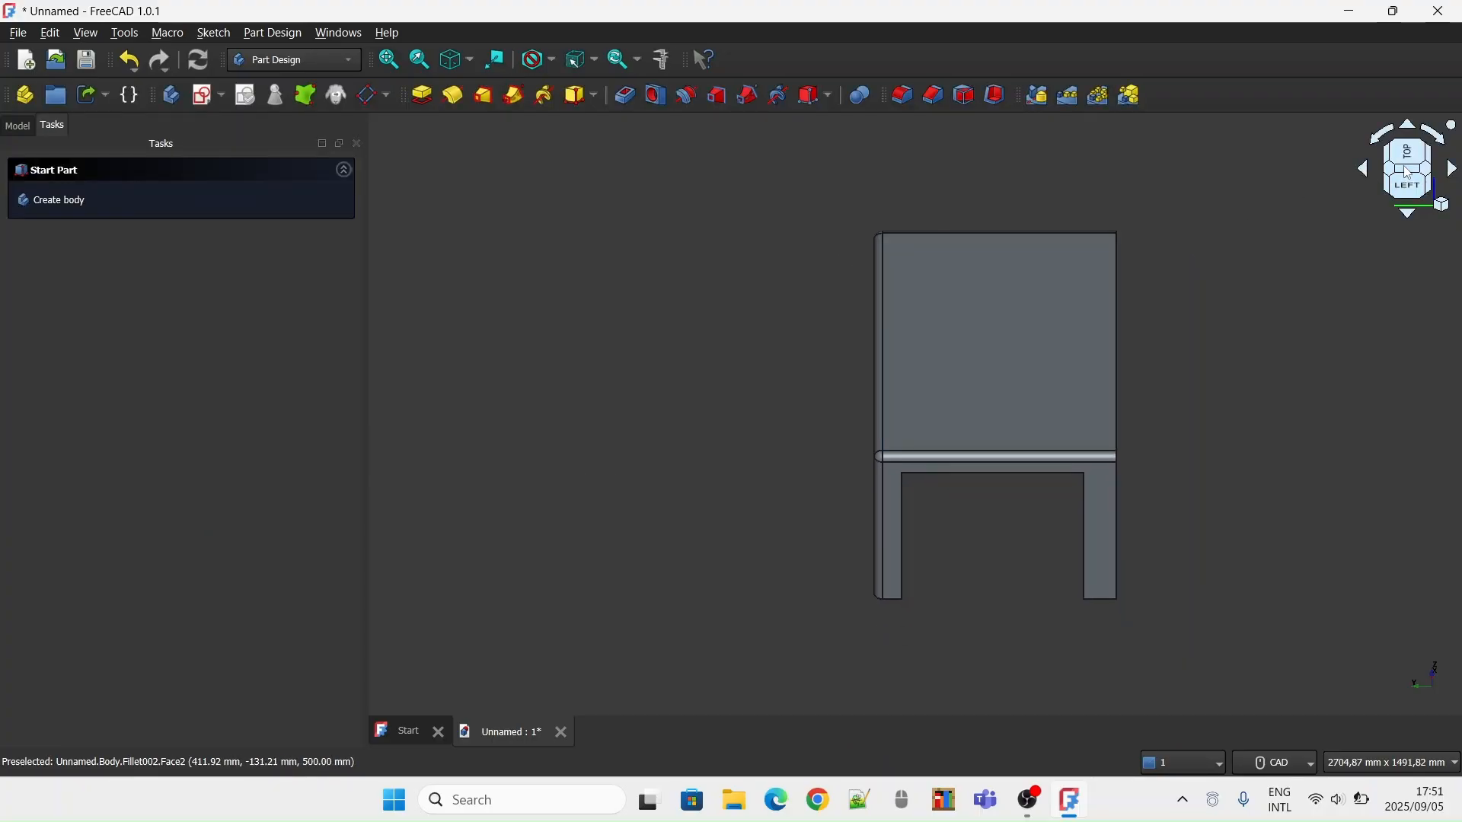
click(1427, 172)
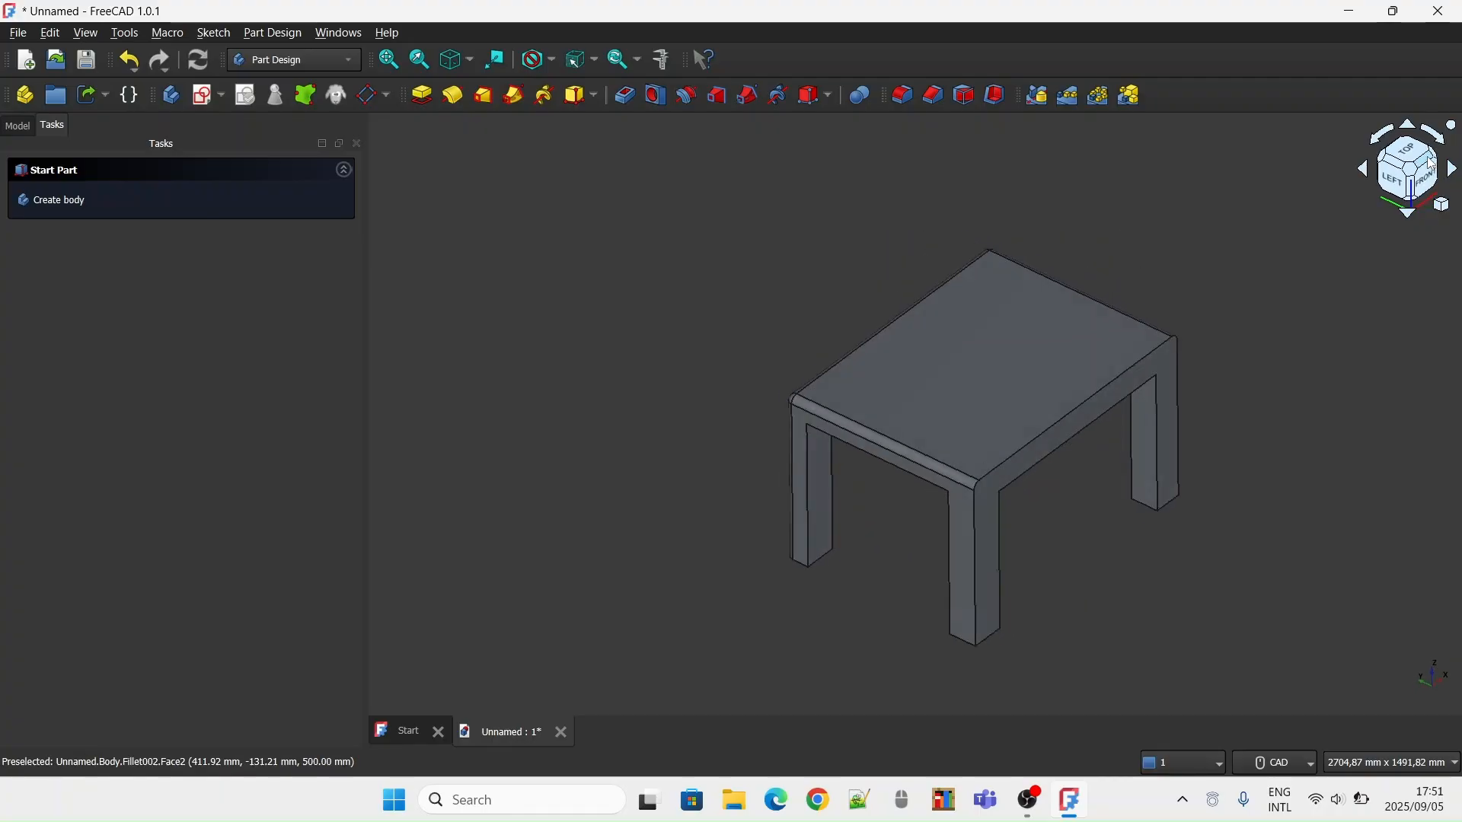
click(1425, 164)
click(938, 489)
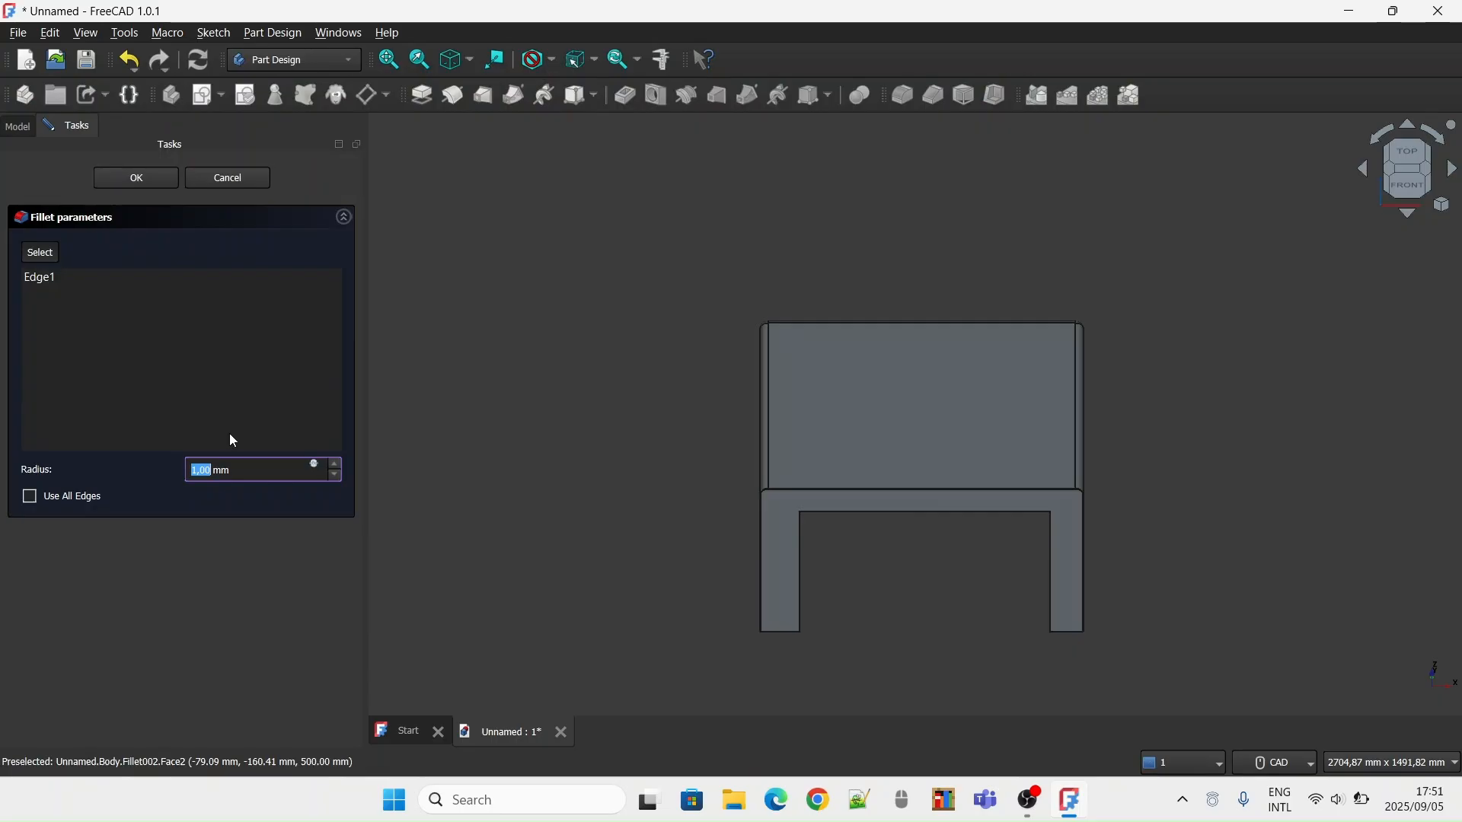
text(2)
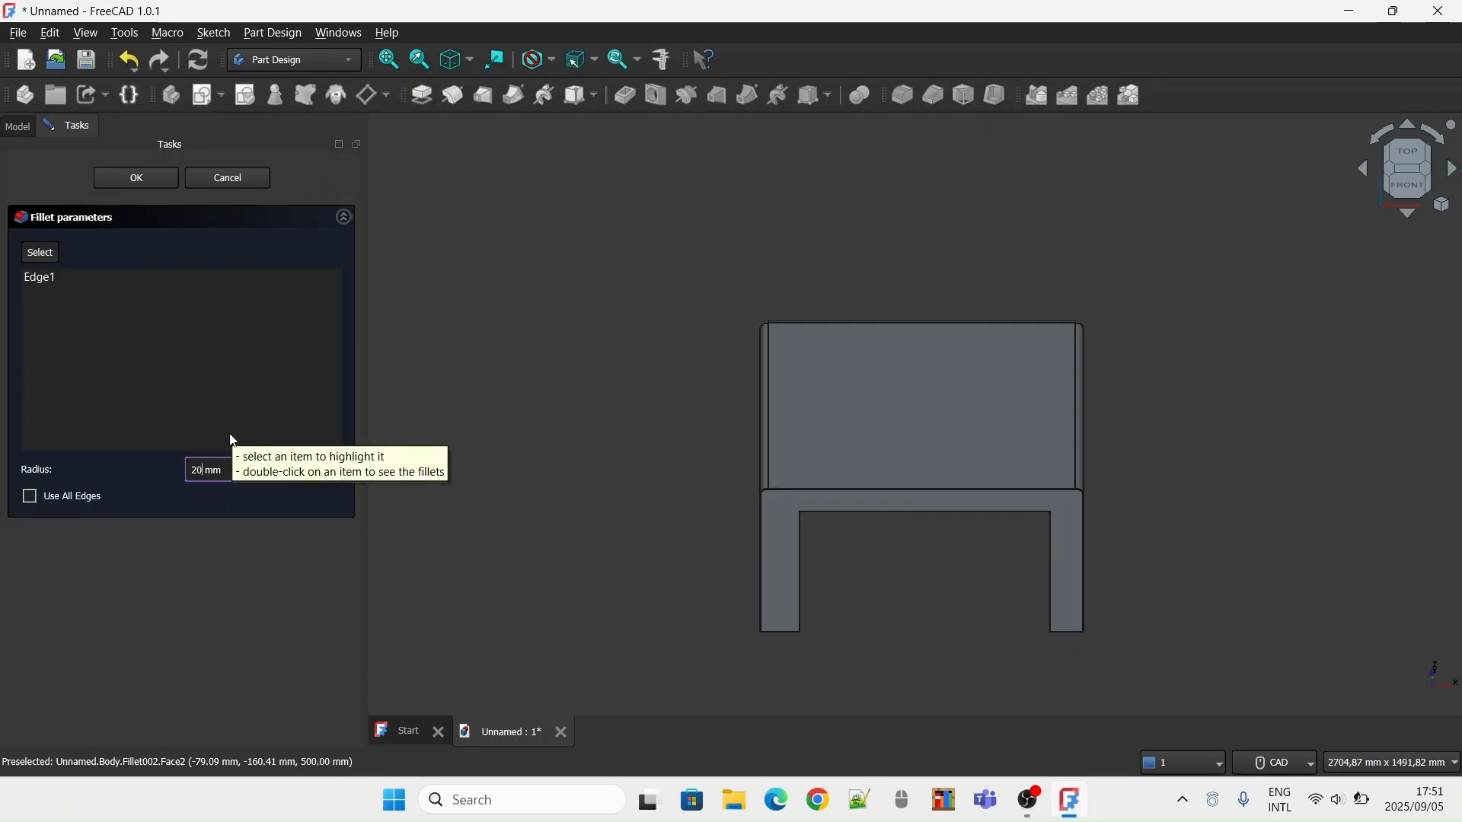
key(Return)
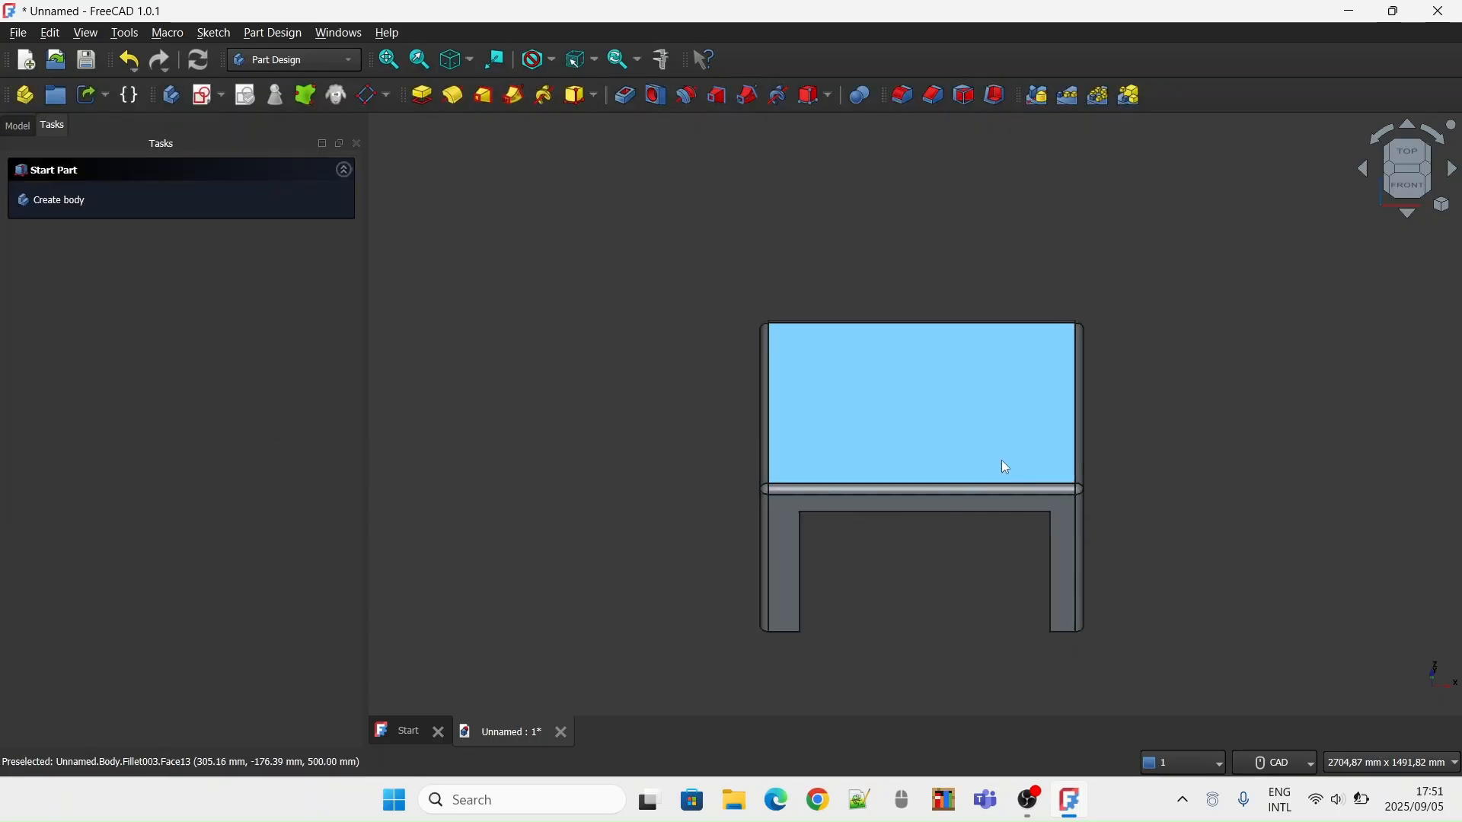
Examine the filleted tabletop and outer leg edges from the front, the right side and the isometric corners
scroll(999, 463, up, 1)
scroll(1082, 332, up, 2)
middle_drag(1082, 332, 1119, 229)
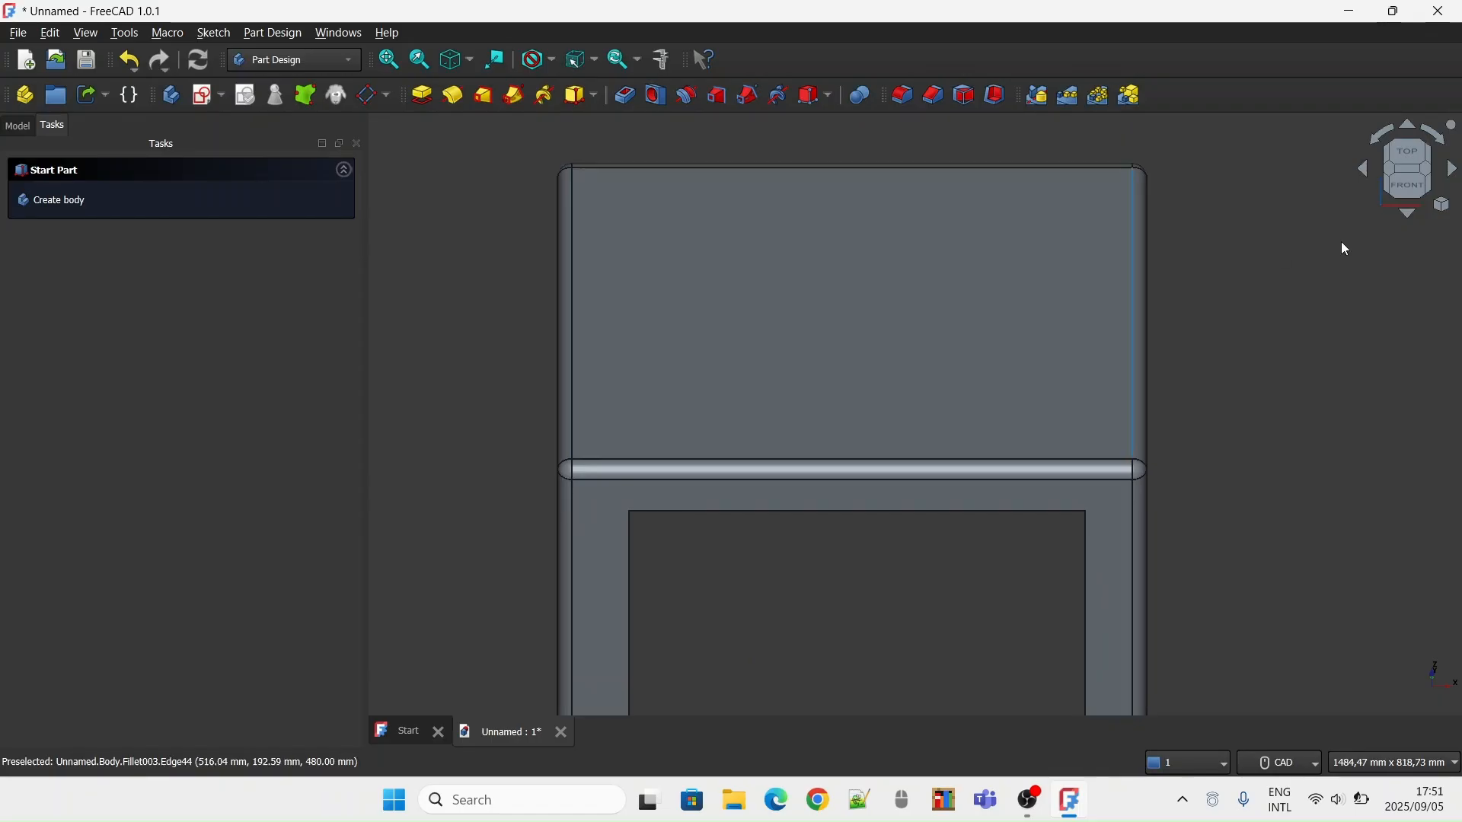
click(1408, 185)
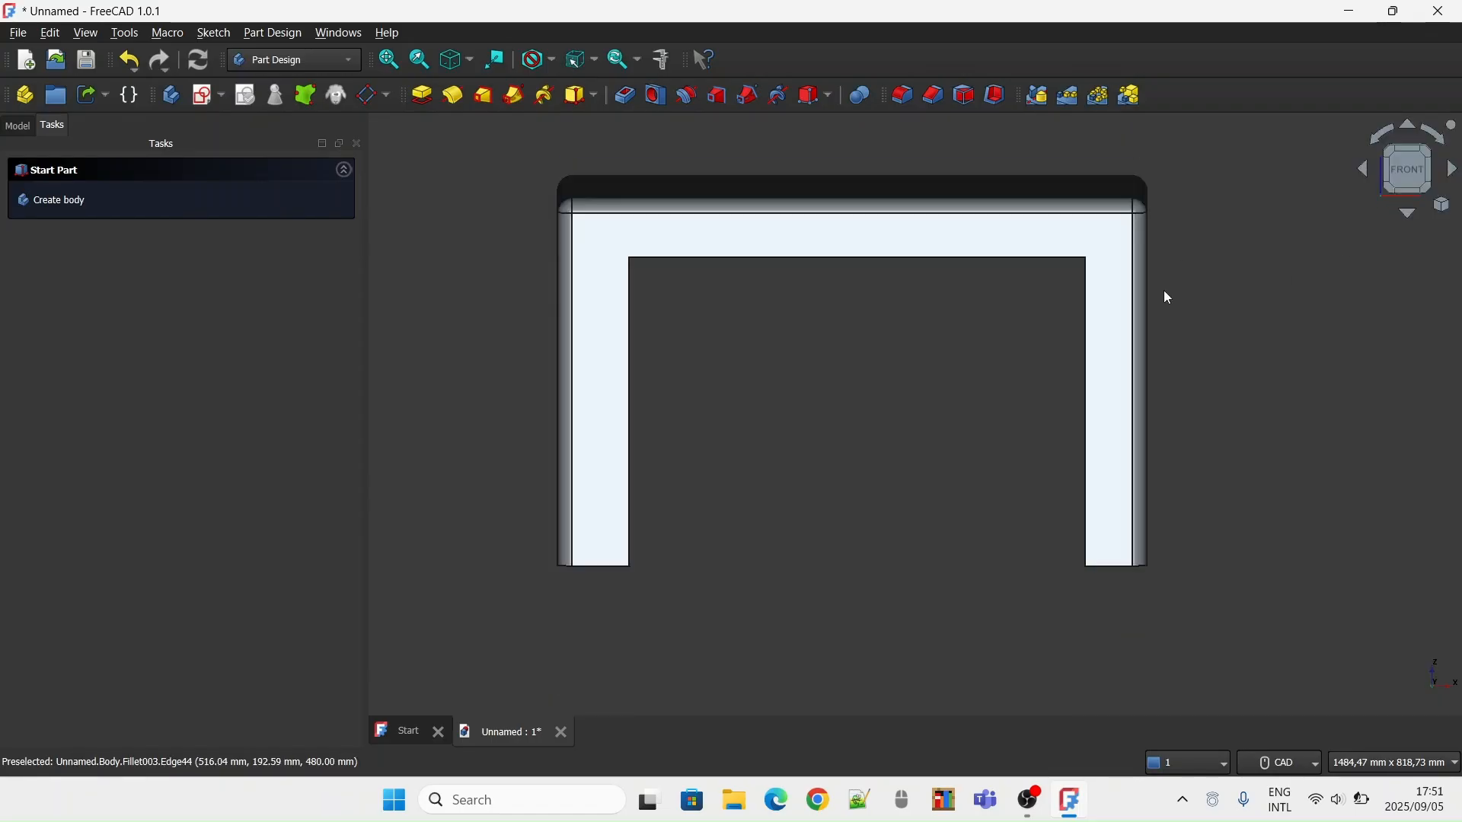
click(1429, 151)
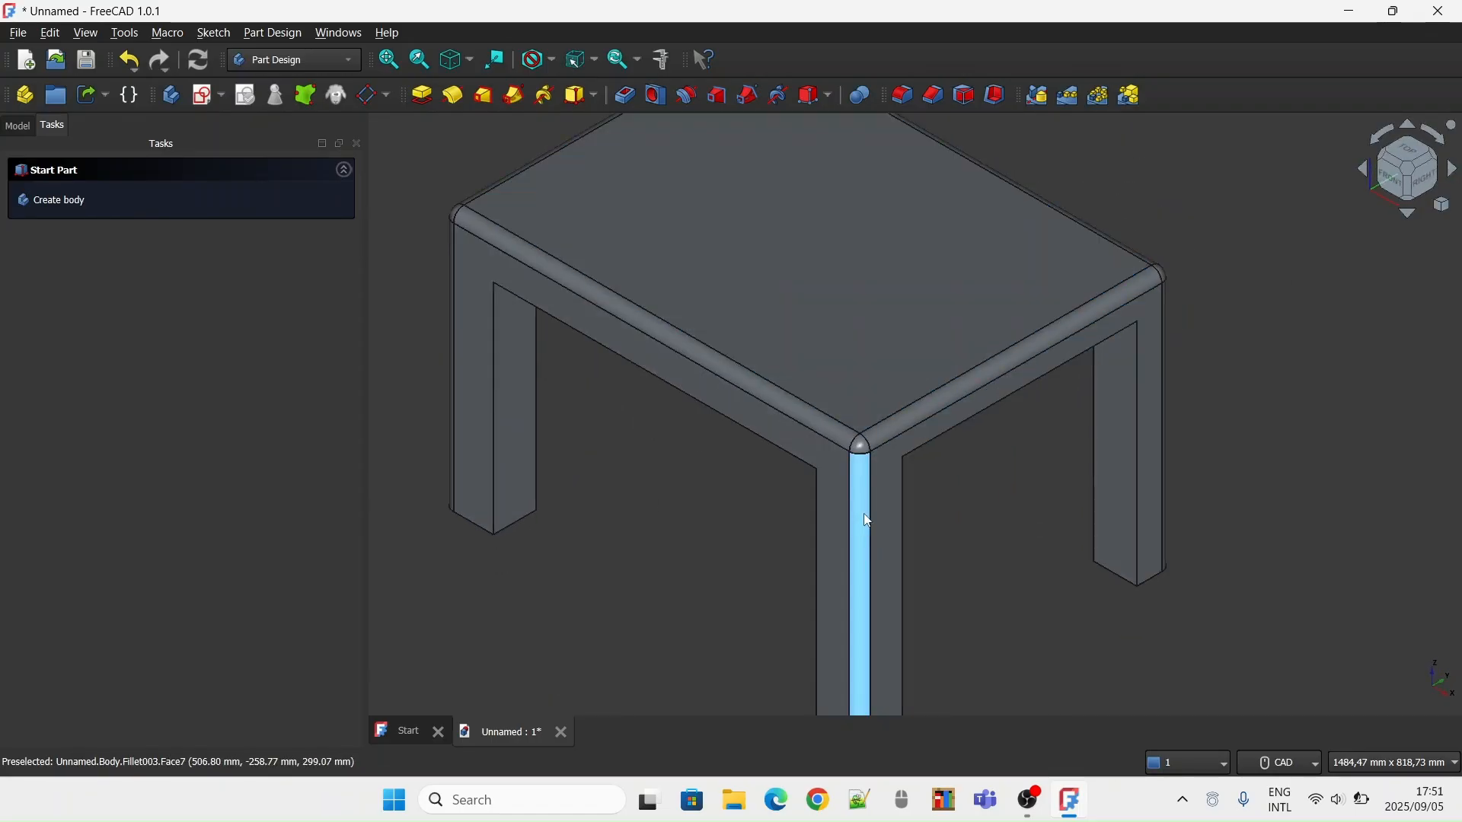
middle_drag(984, 384, 985, 346)
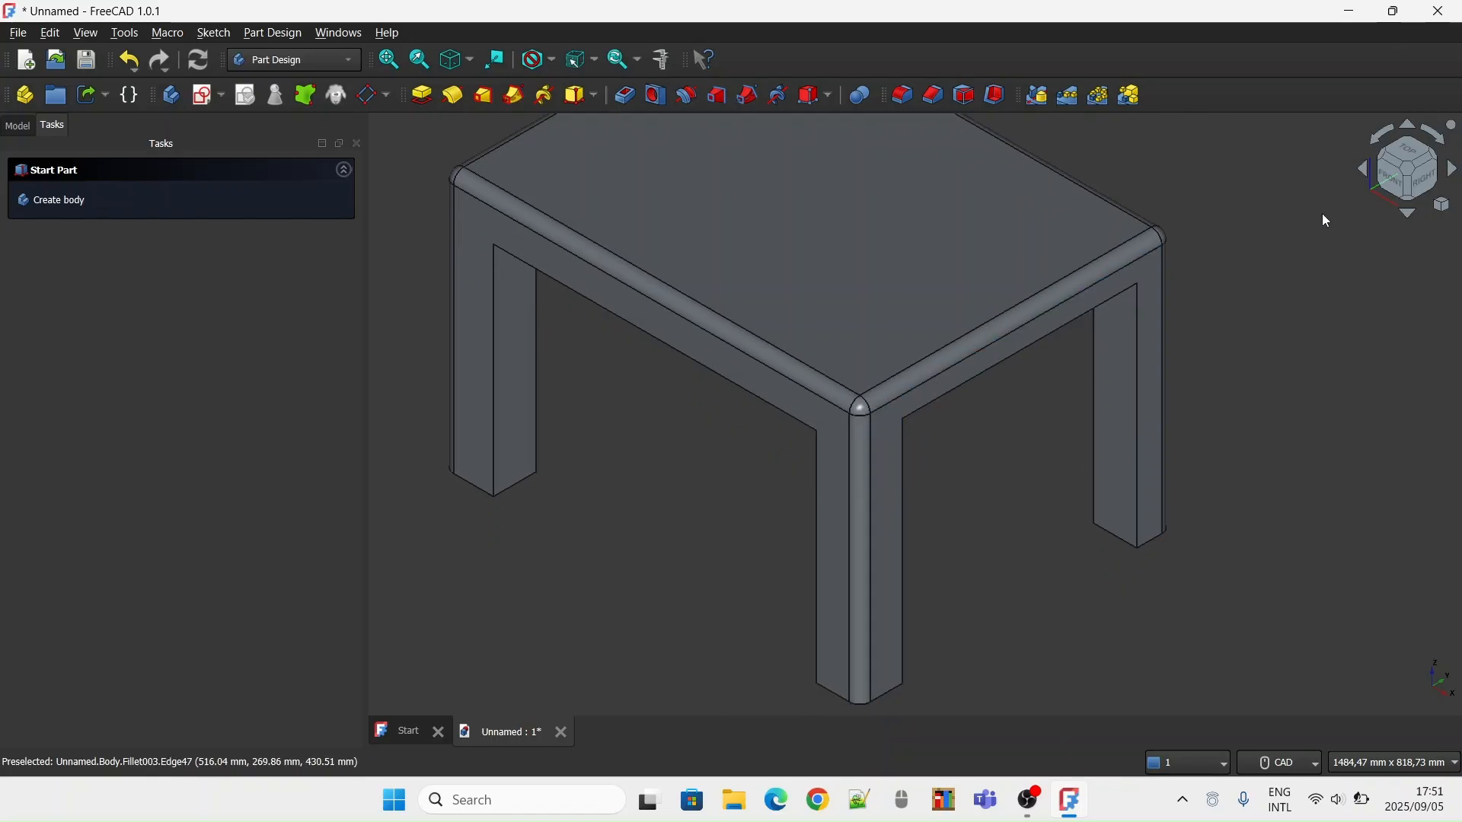
click(1421, 191)
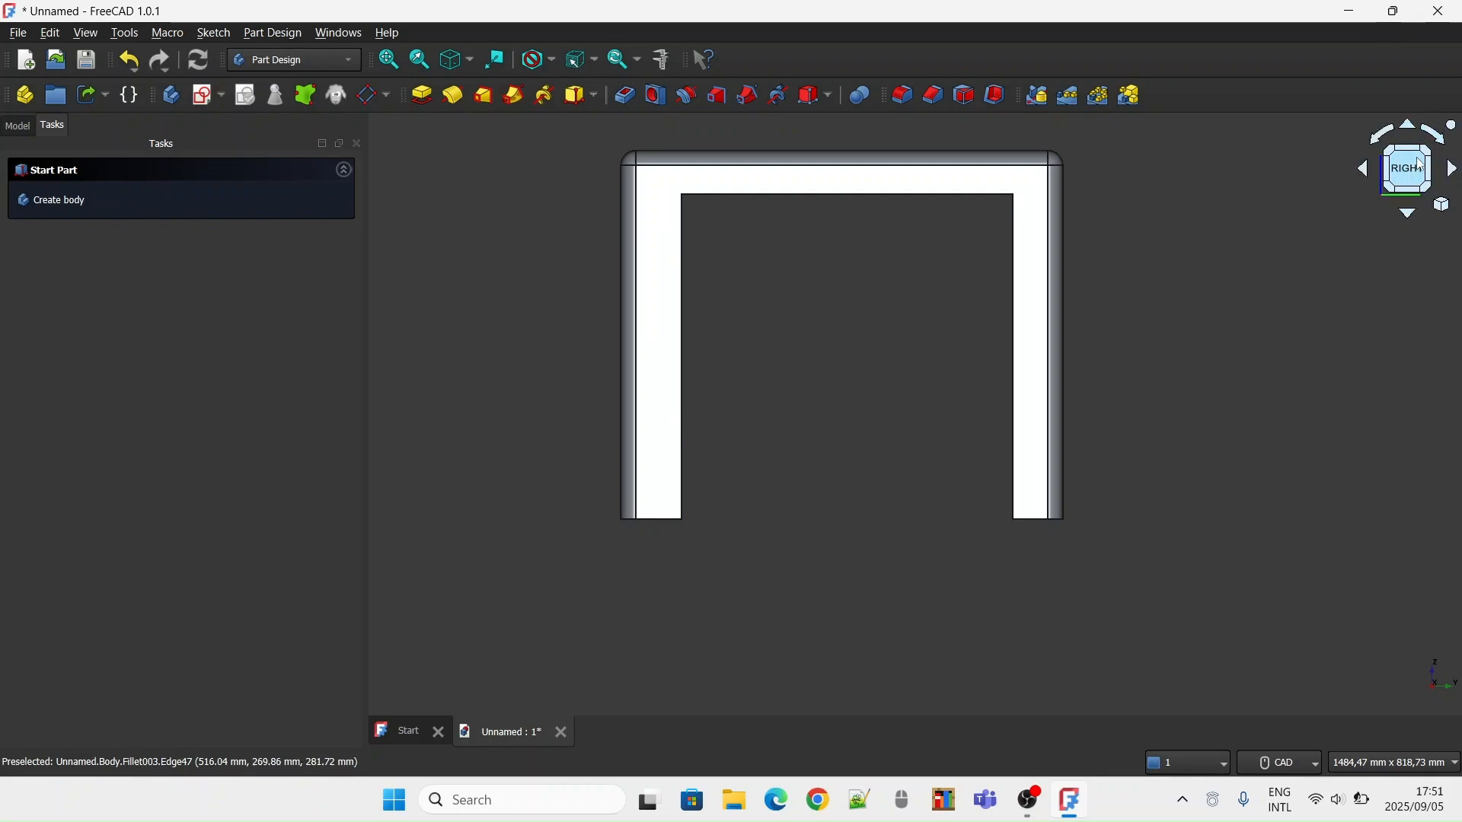
click(1429, 160)
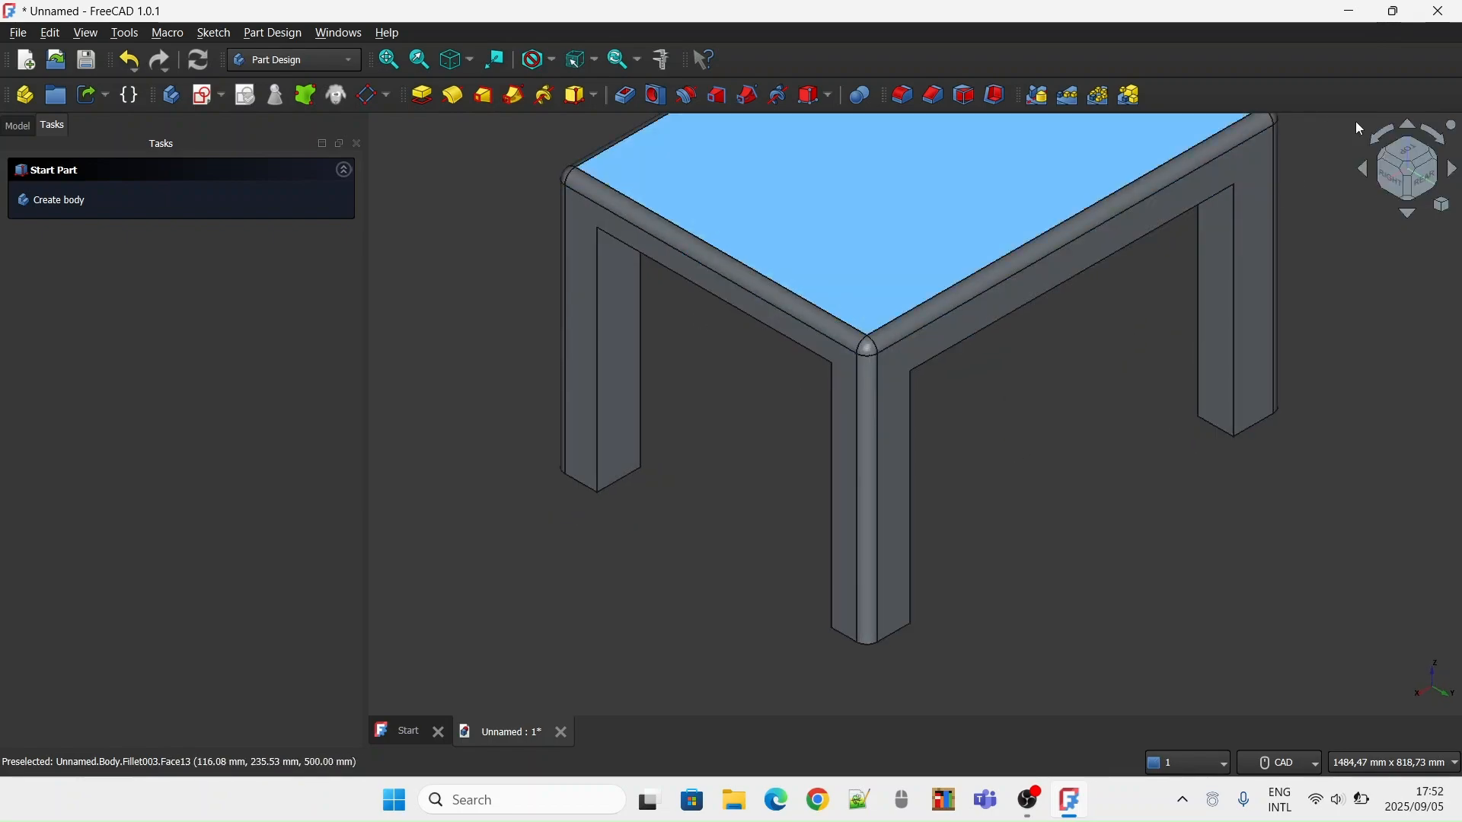
Fillet the inner vertical edge of the front leg on the table's right side with a 20 mm radius
middle_drag(1159, 194, 1299, 221)
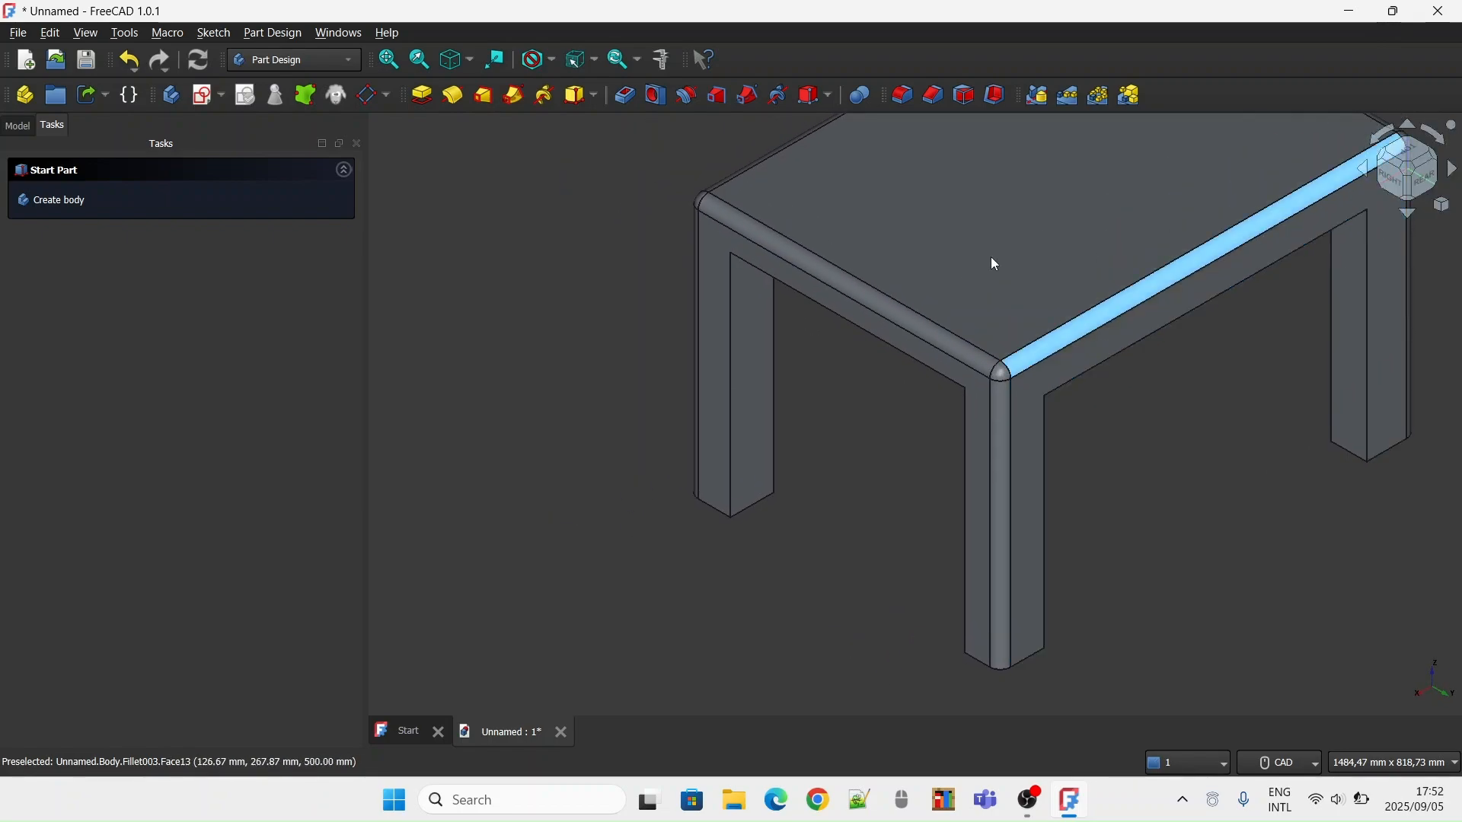
middle_drag(899, 302, 896, 315)
click(726, 364)
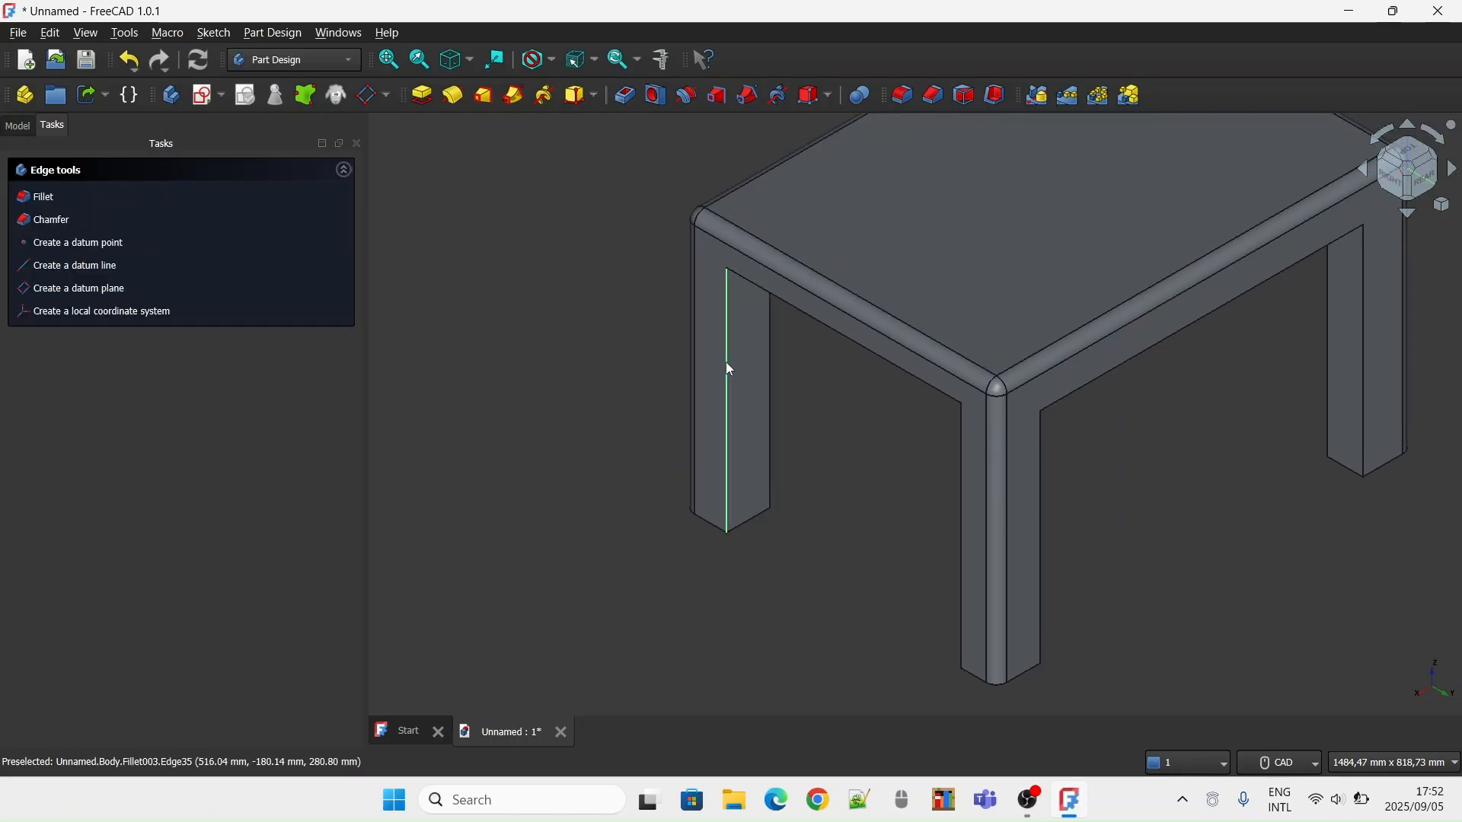
click(76, 212)
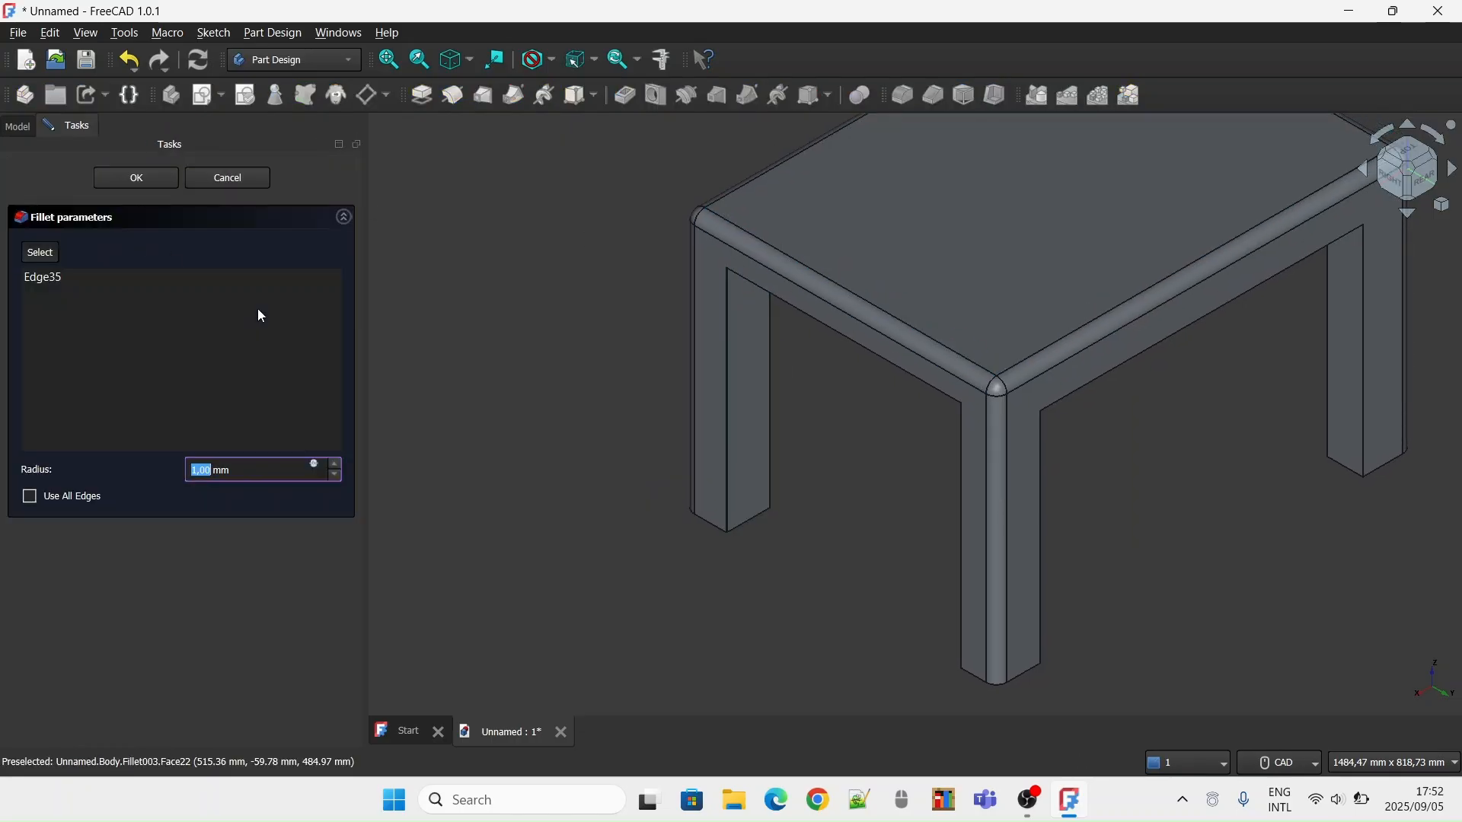
text(2)
key(Return)
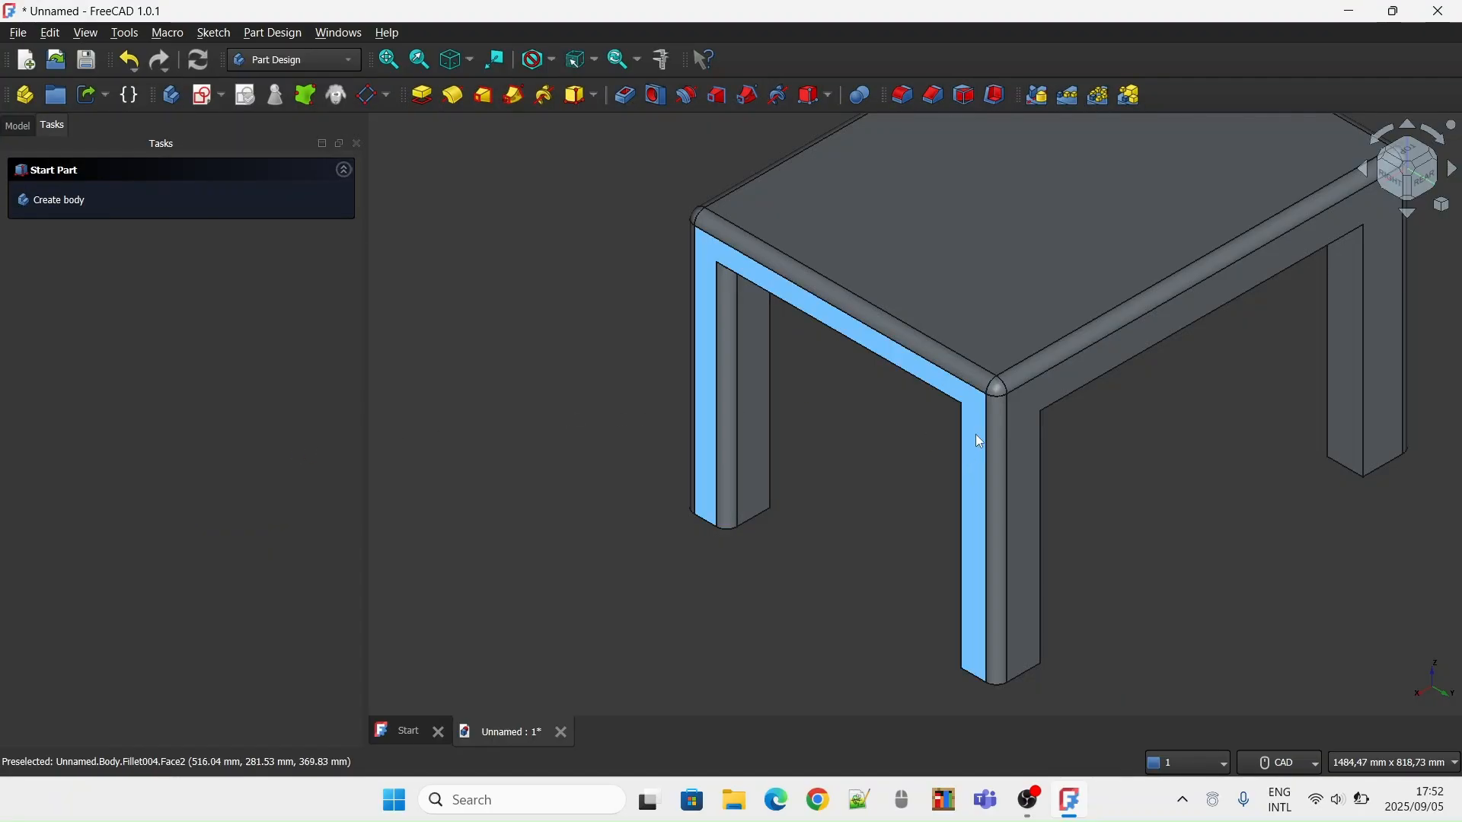
Fillet the horizontal lower edge between the legs on the table's right side with a 20 mm radius
click(1405, 187)
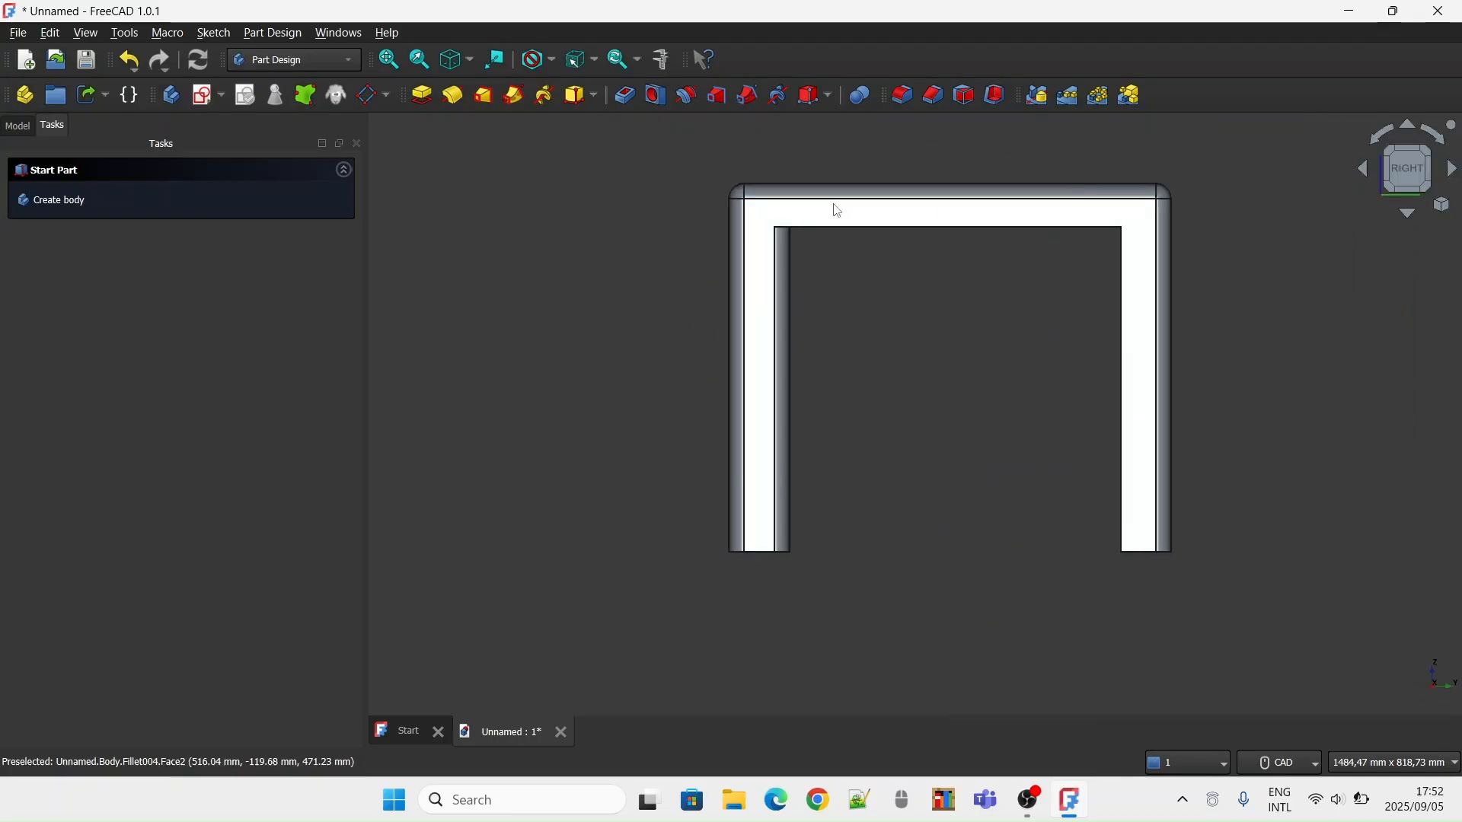
click(888, 227)
click(39, 197)
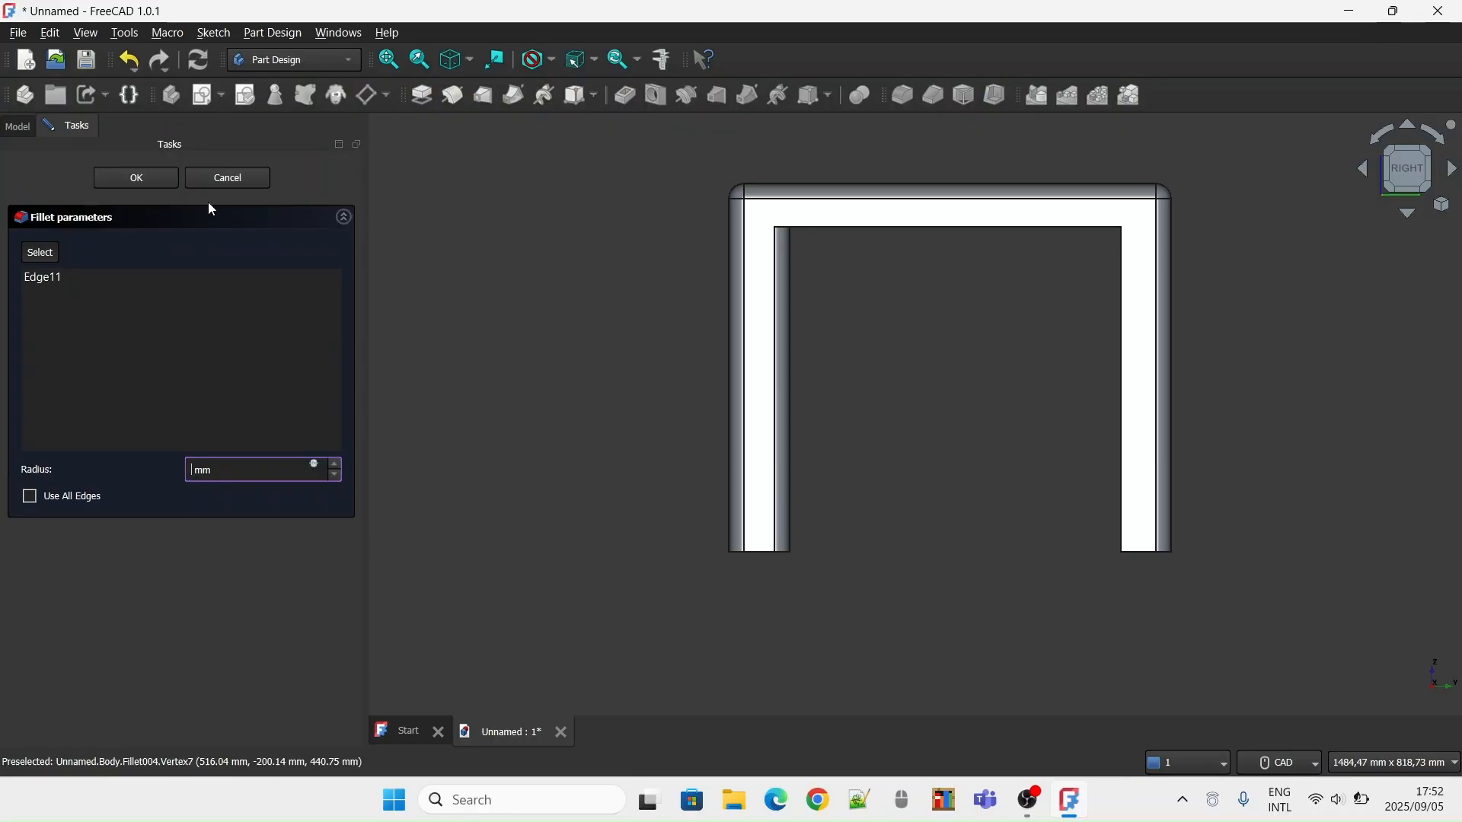
key(Return)
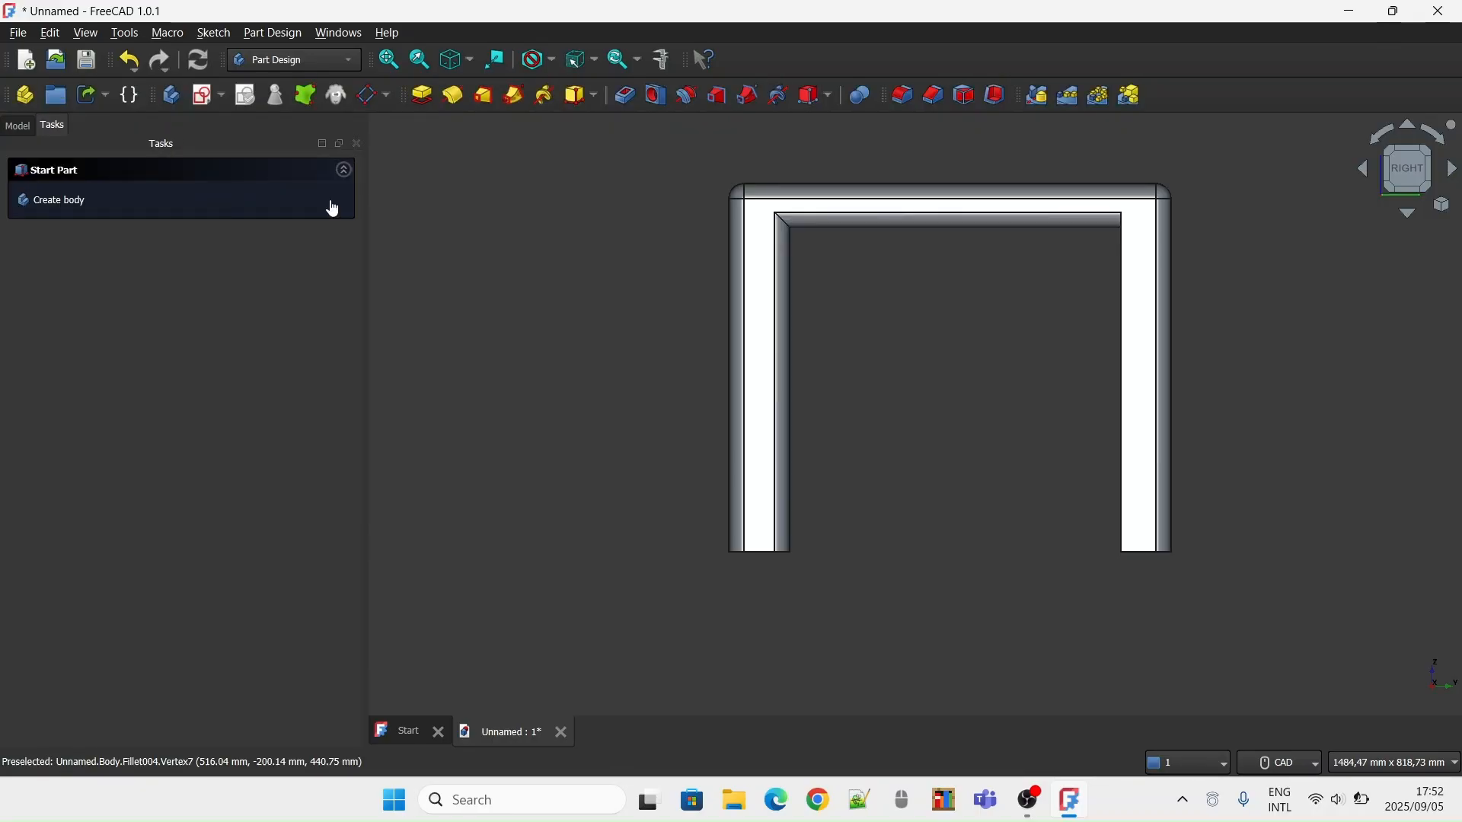
Fillet the inner vertical edge of the rear leg on the table's right side with a 20 mm radius
click(1122, 319)
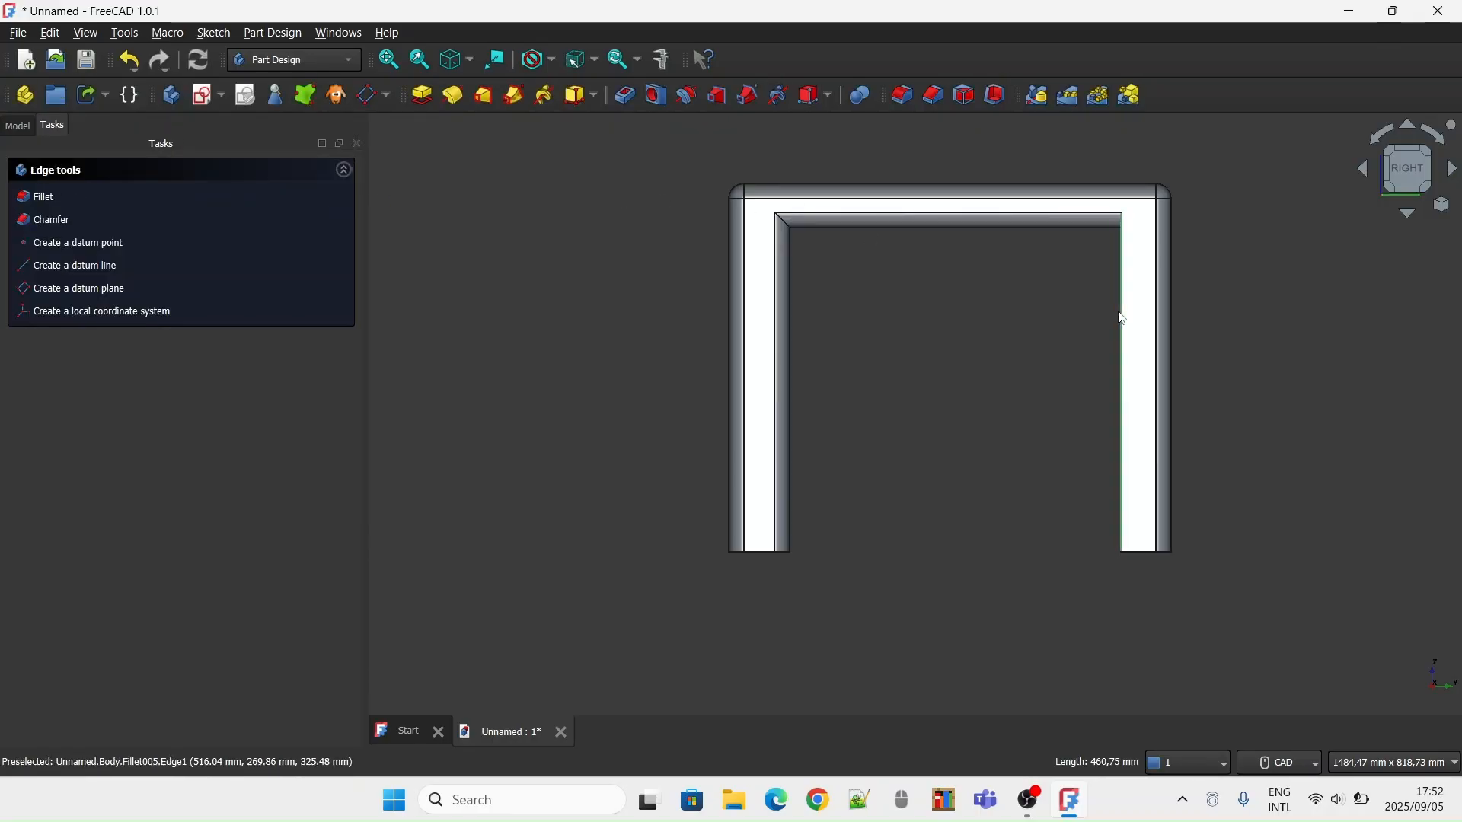
click(920, 114)
key(BackSpace)
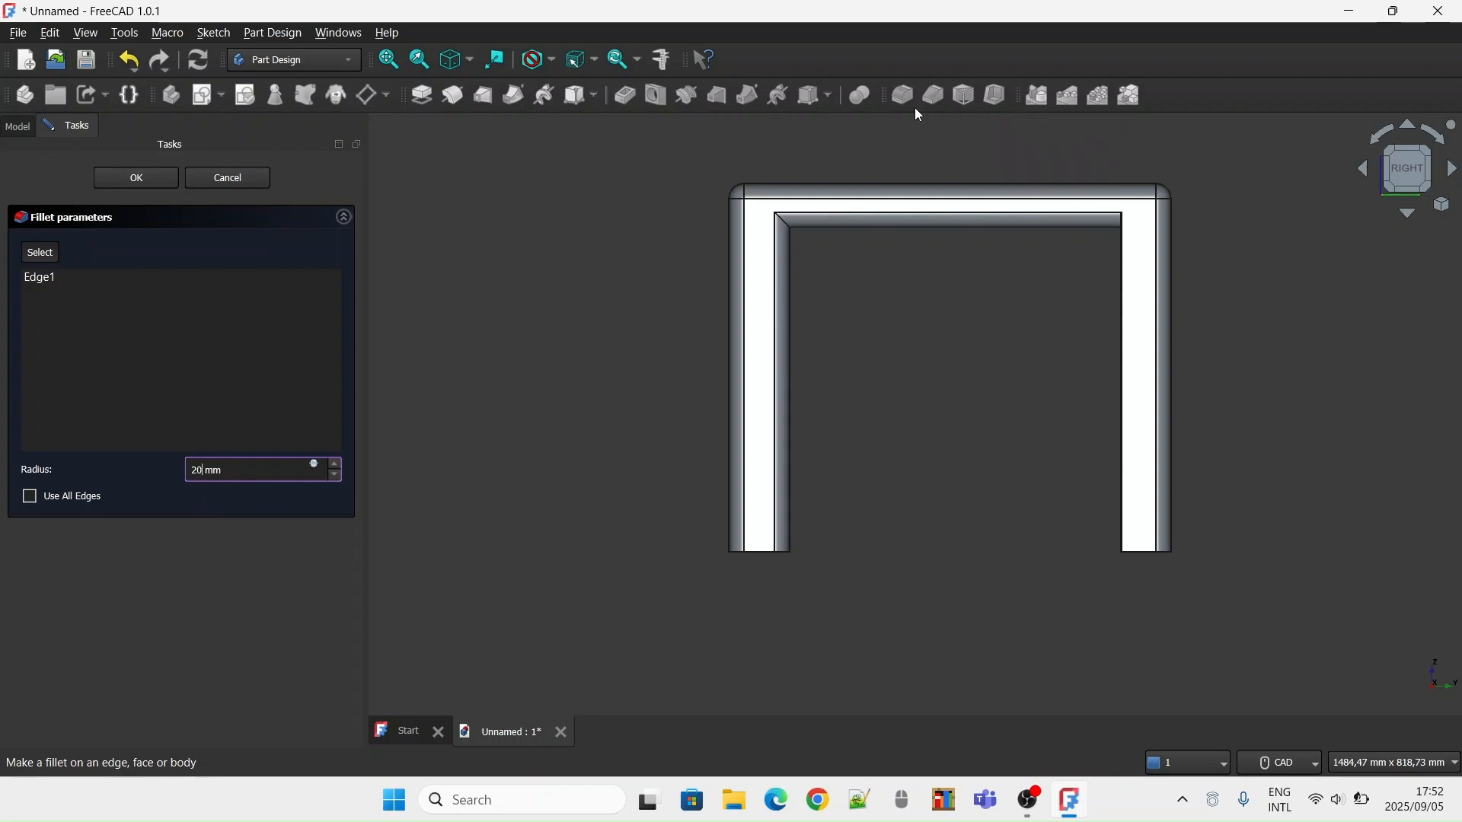
key(Return)
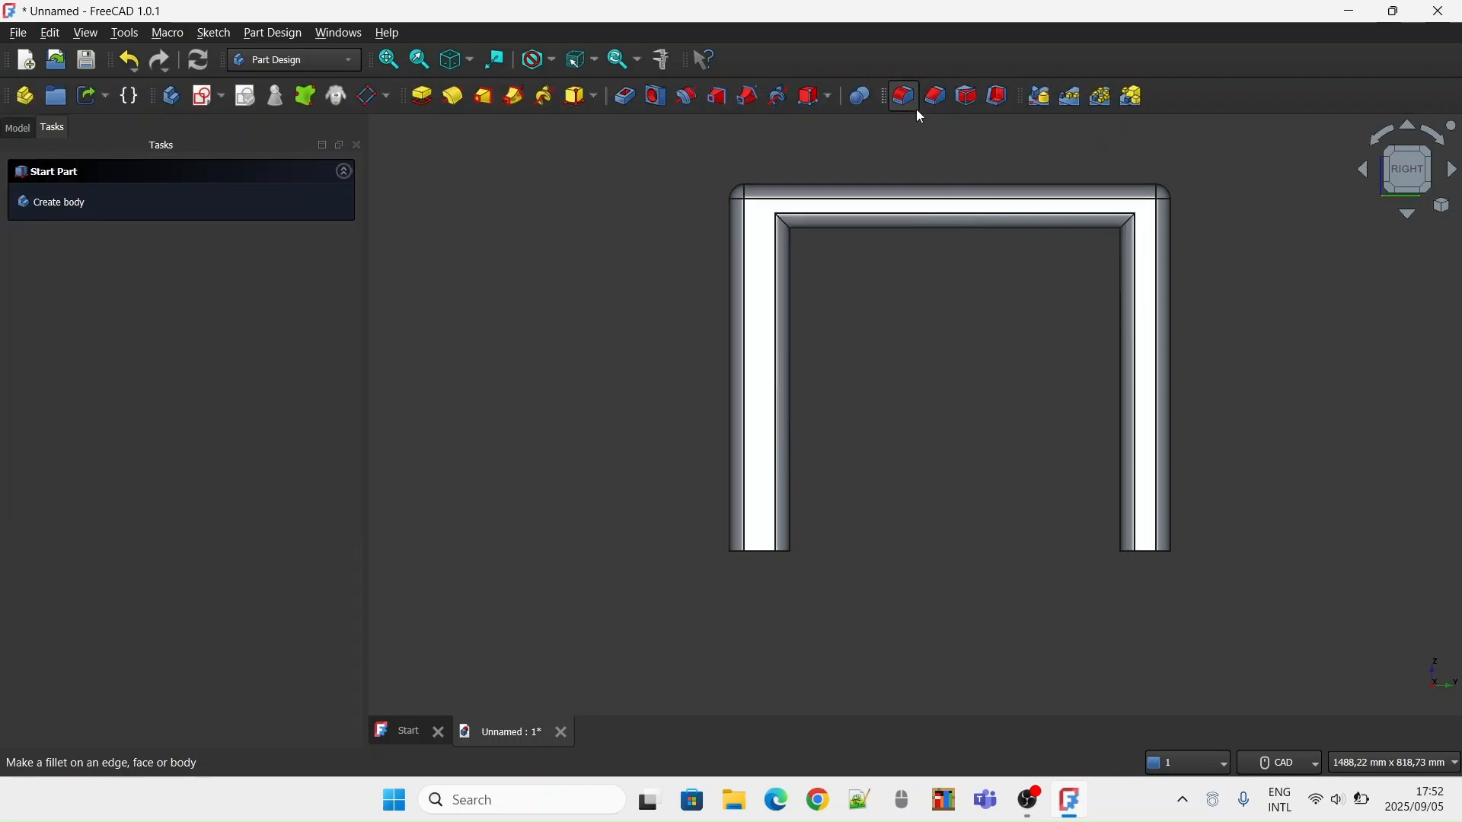
On the table's rear face, fillet the inner vertical edge of the right-side leg with a 20 mm radius
click(1432, 174)
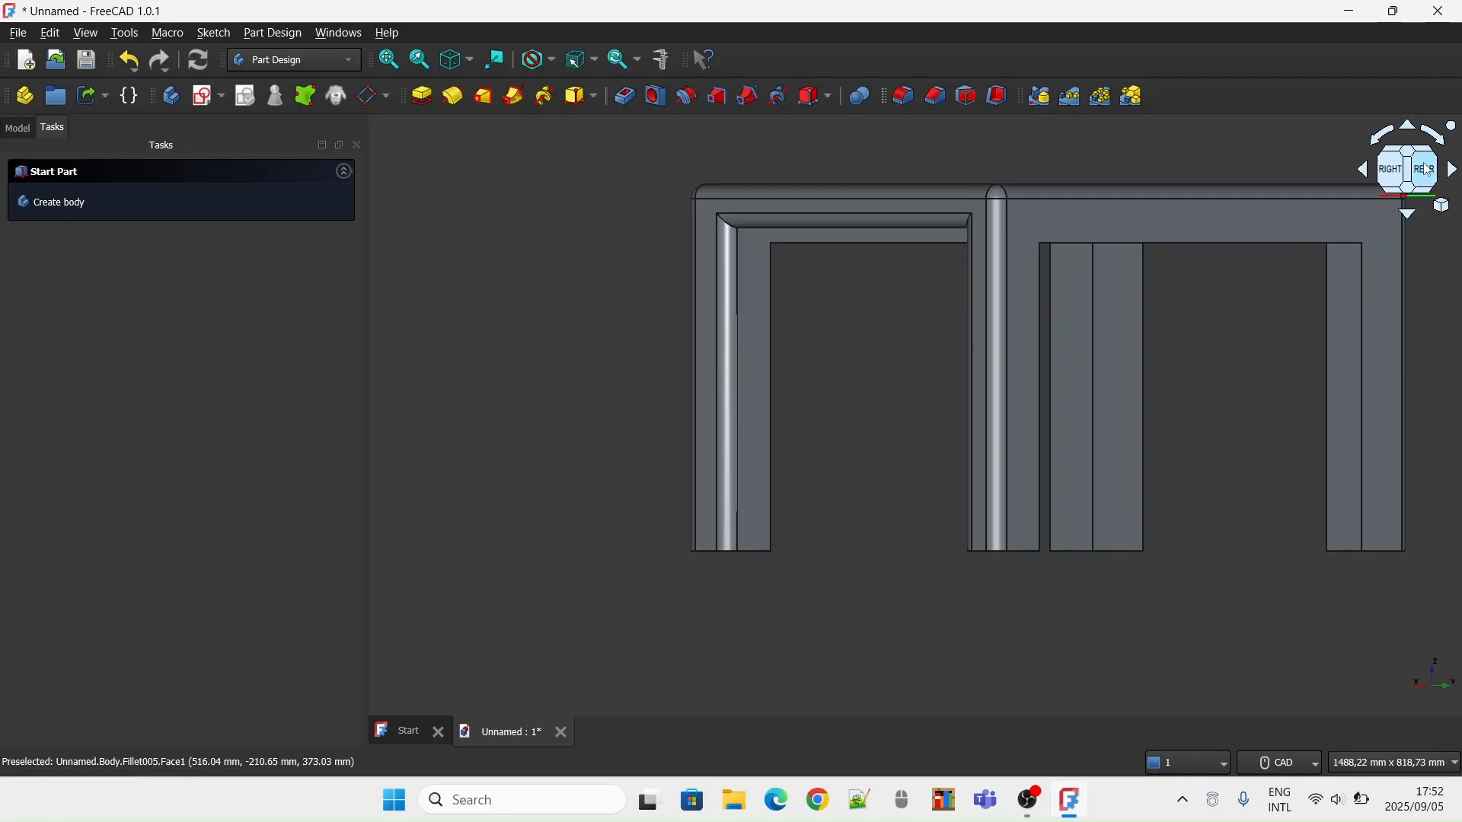
click(1427, 166)
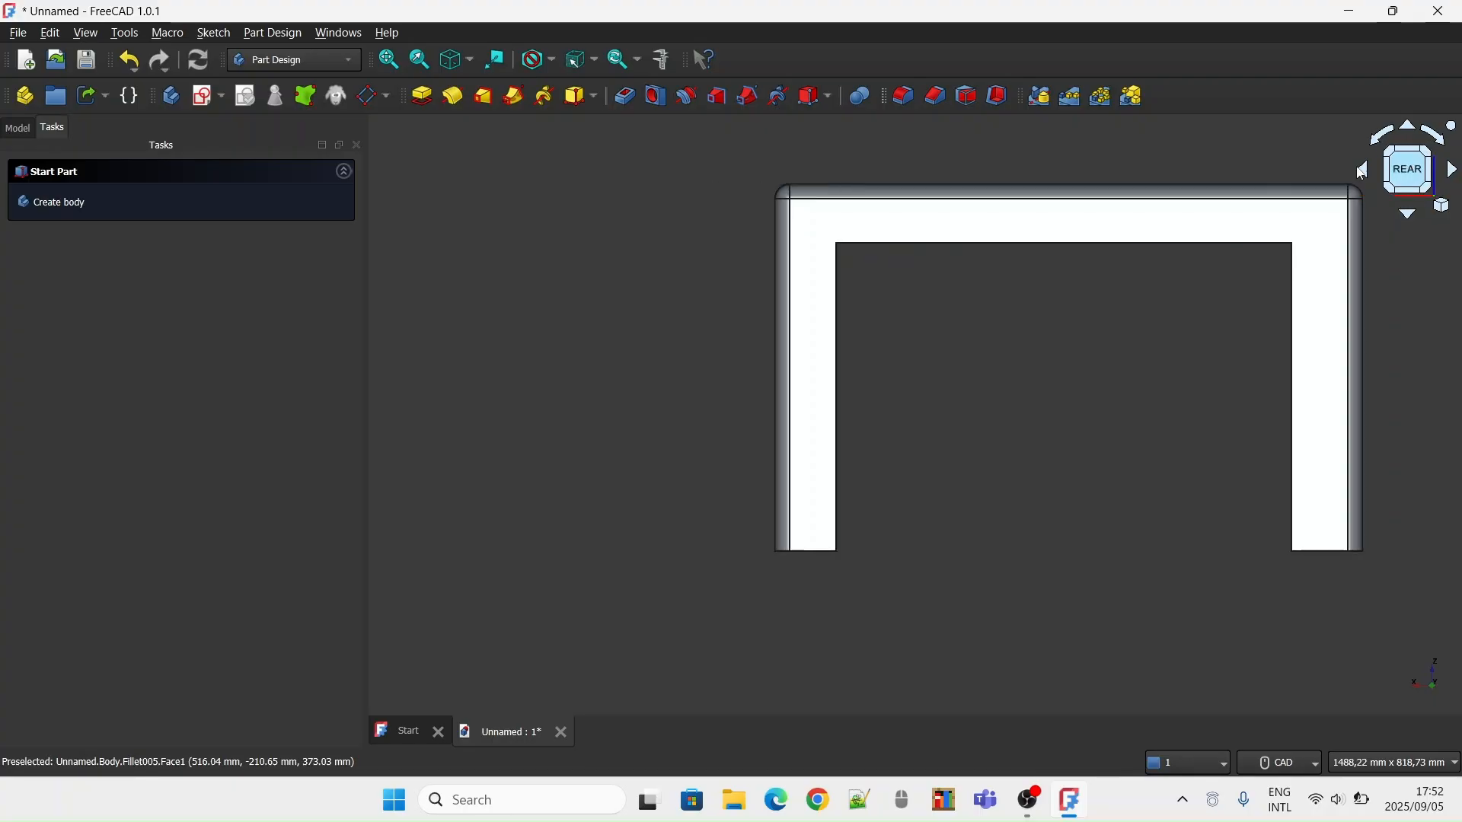
click(838, 274)
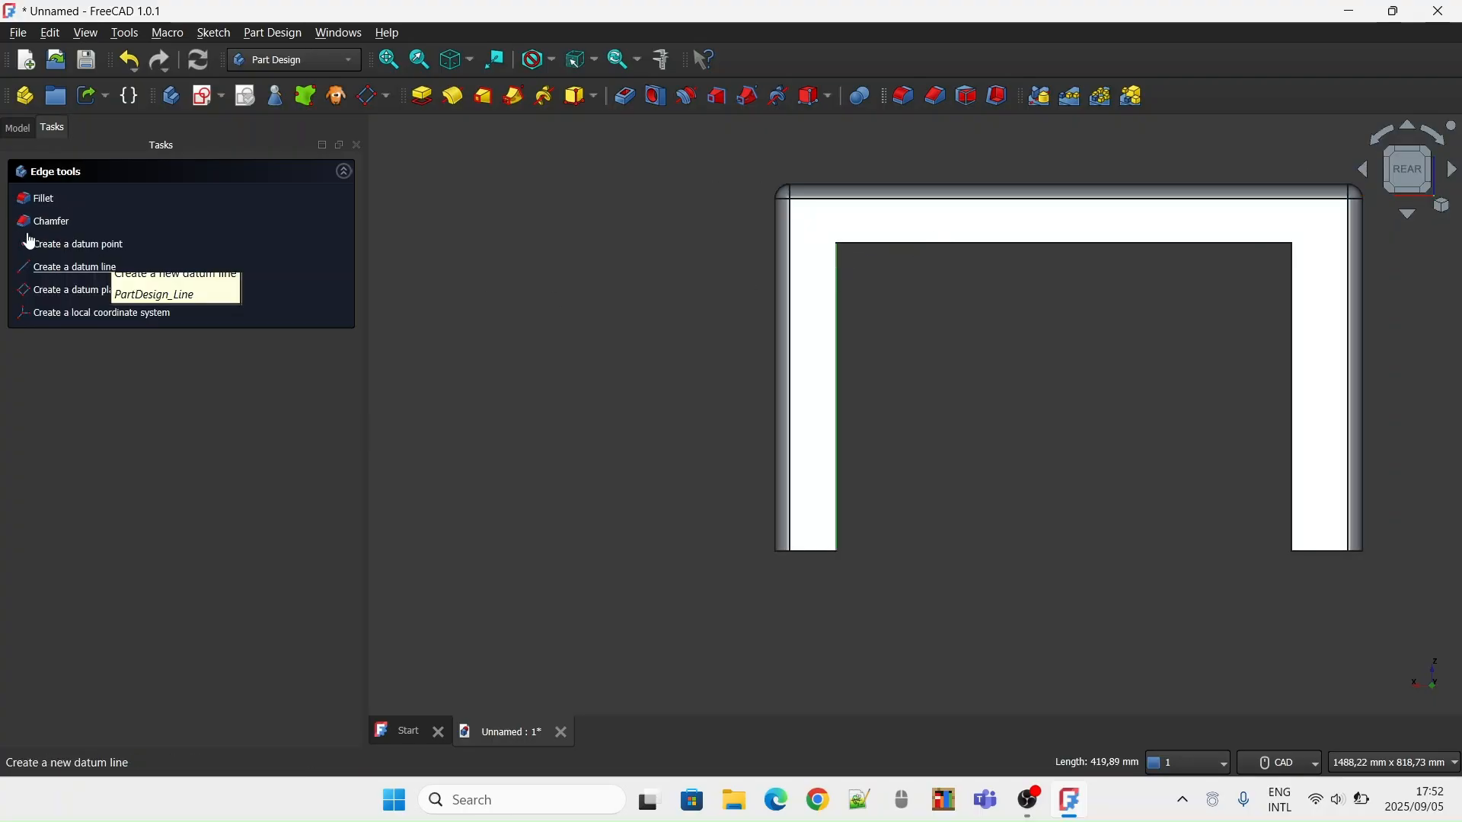
click(62, 204)
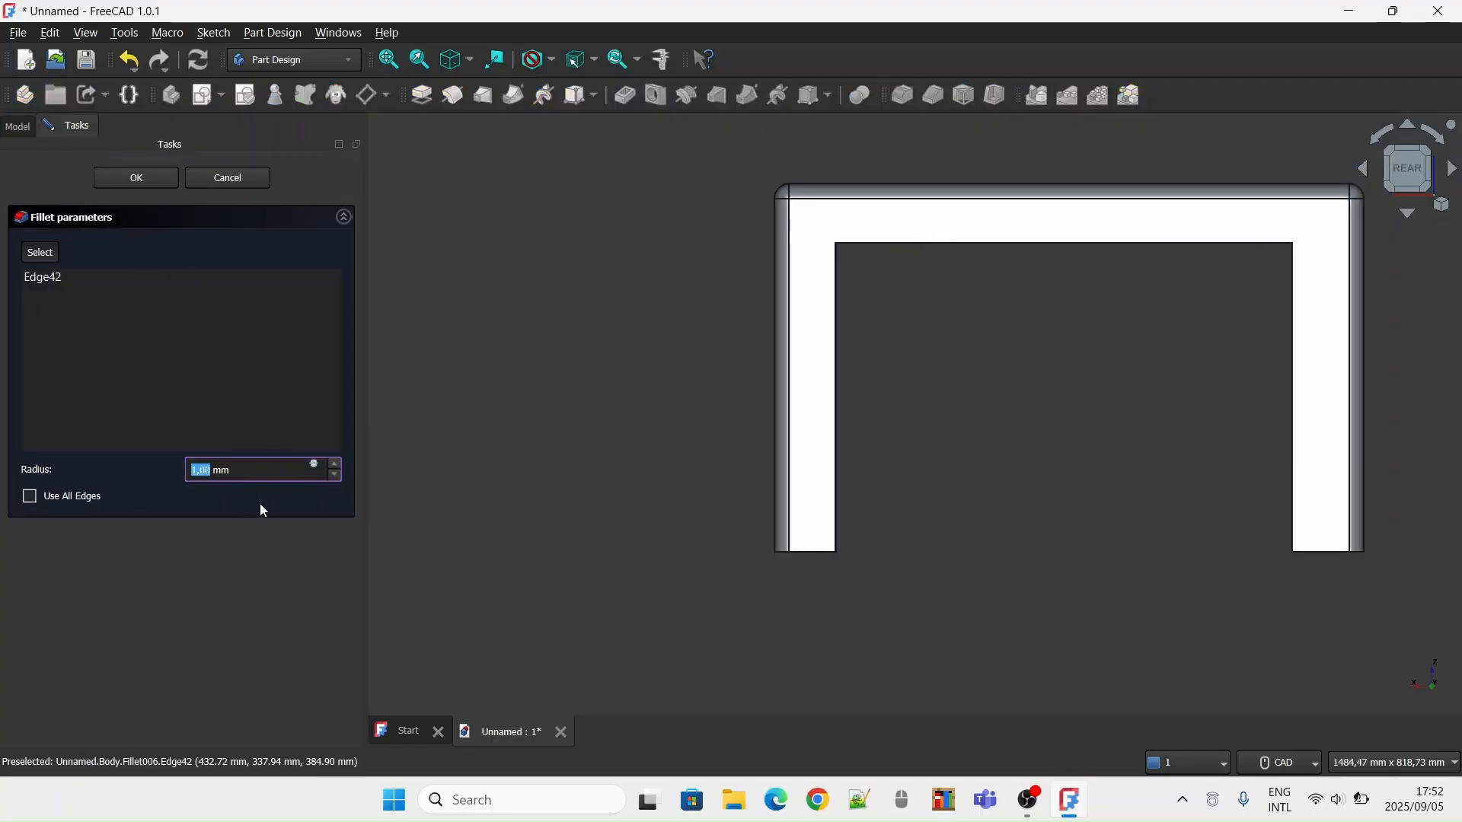
text(20)
key(Return)
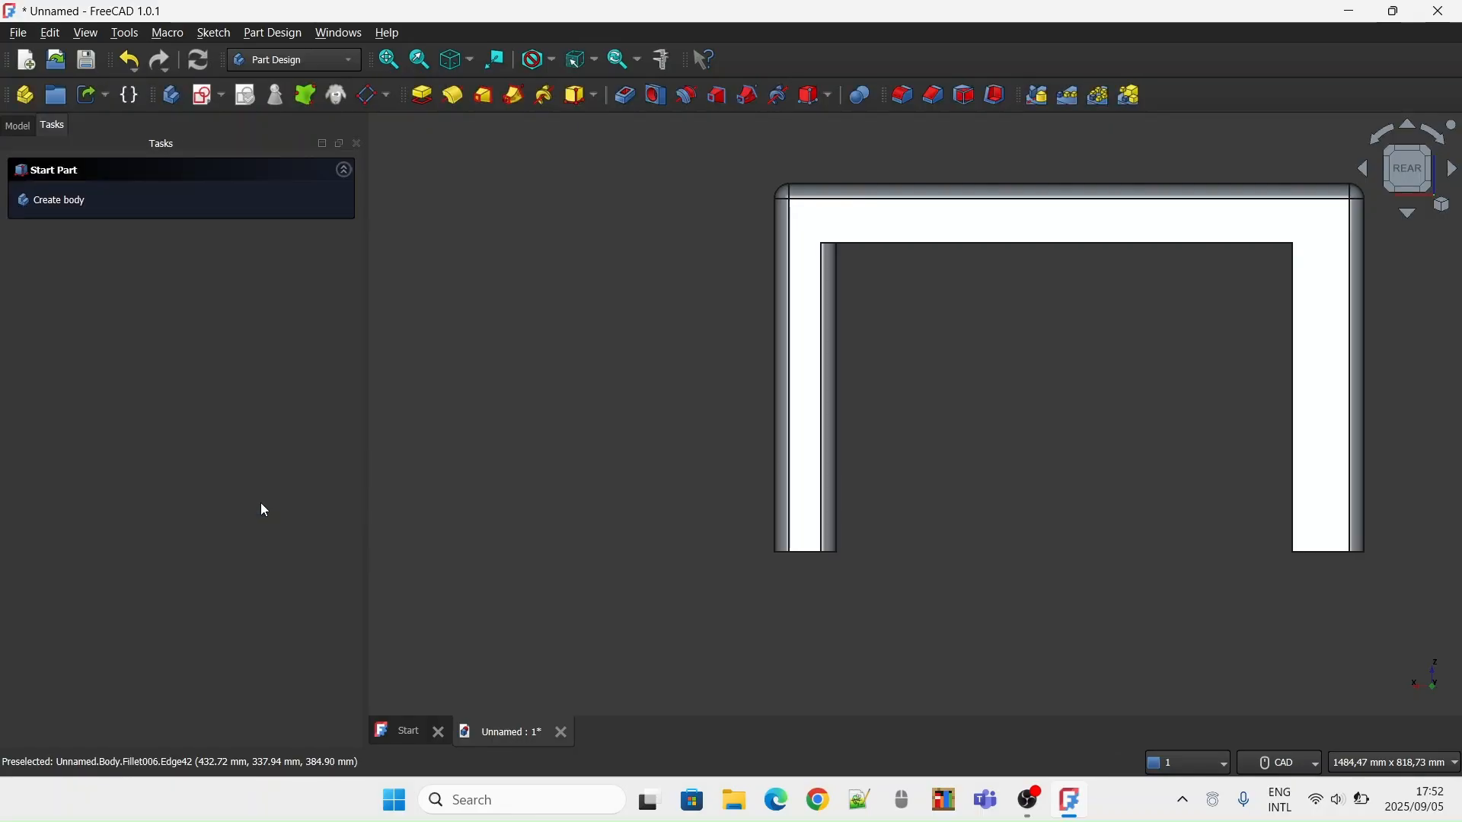
On the table's rear face, fillet the inner vertical edge of the left-side leg with a 20 mm radius
click(1293, 352)
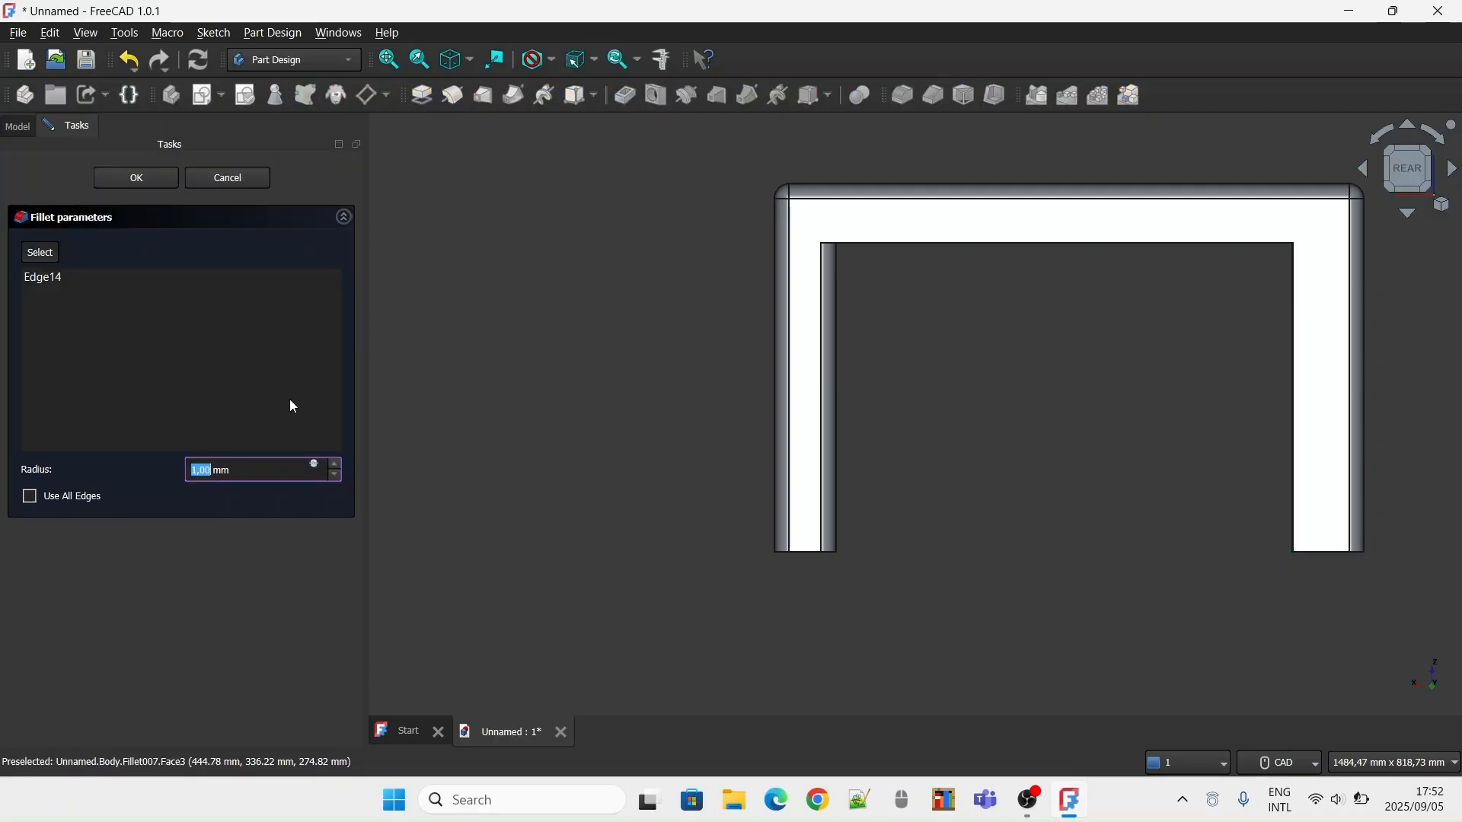
text(20)
key(Return)
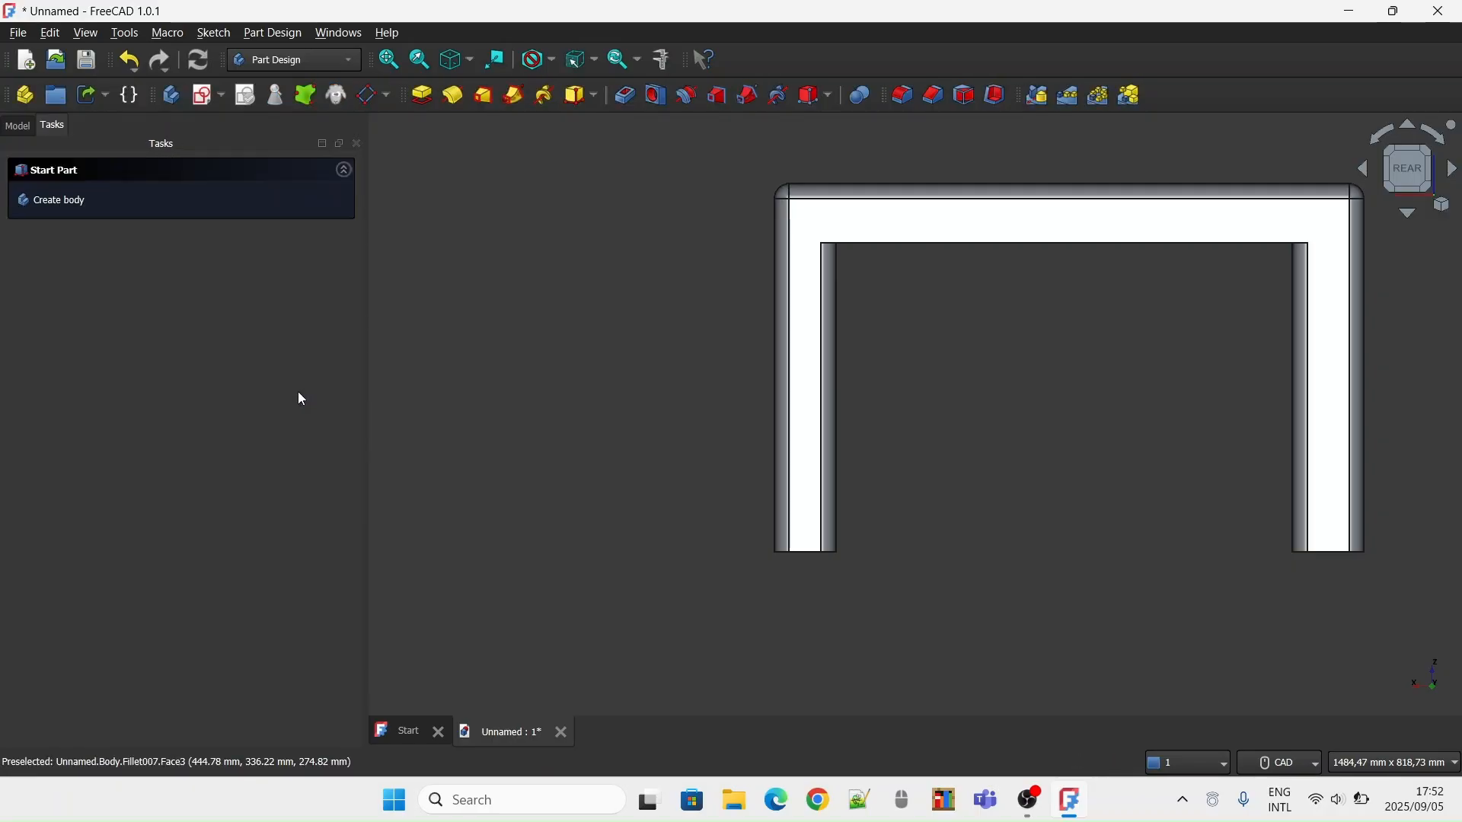
Fillet the long lower horizontal edge between the legs on the table's rear face with a 20 mm radius
click(961, 244)
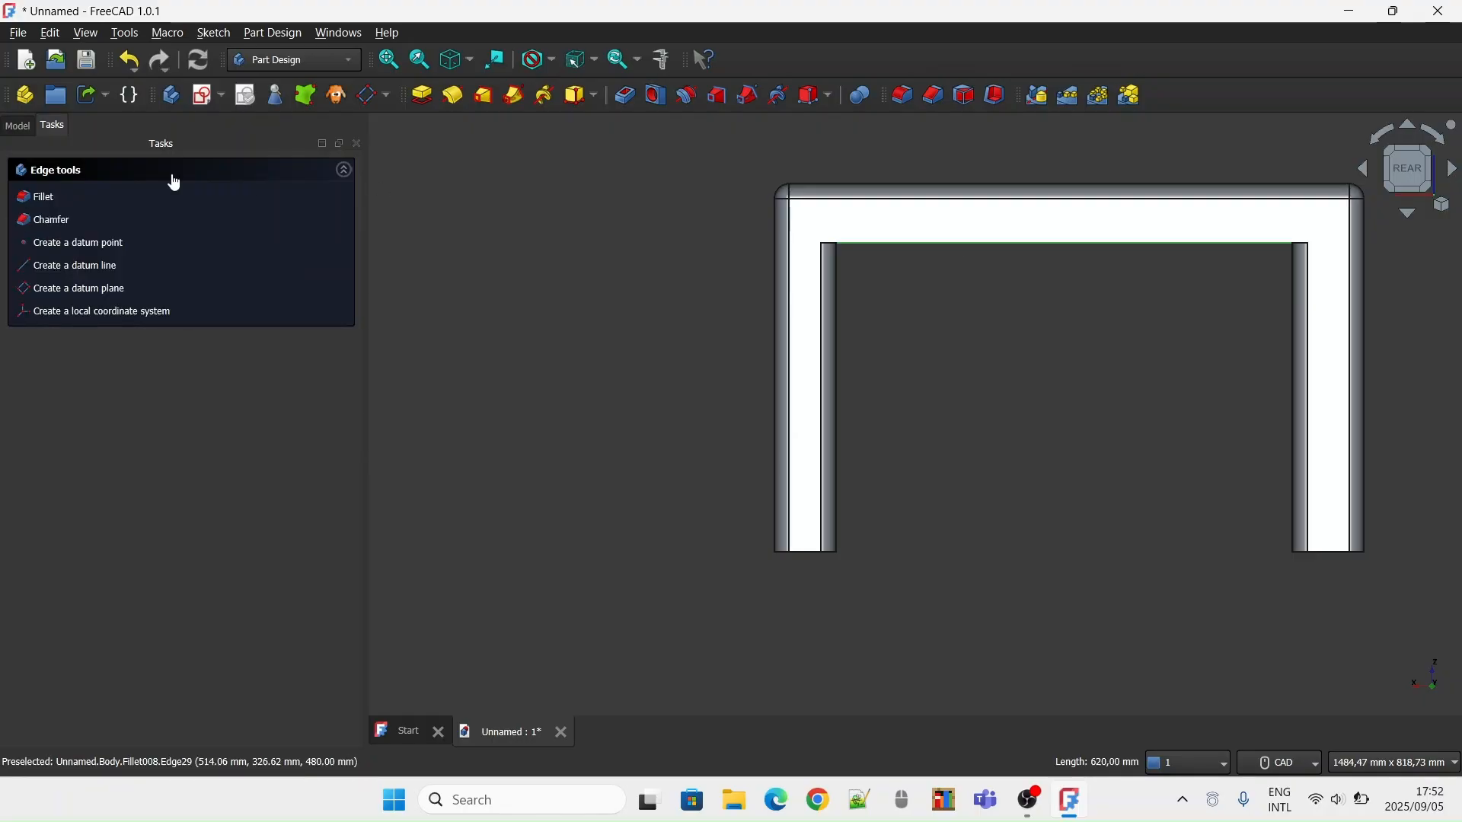
click(59, 198)
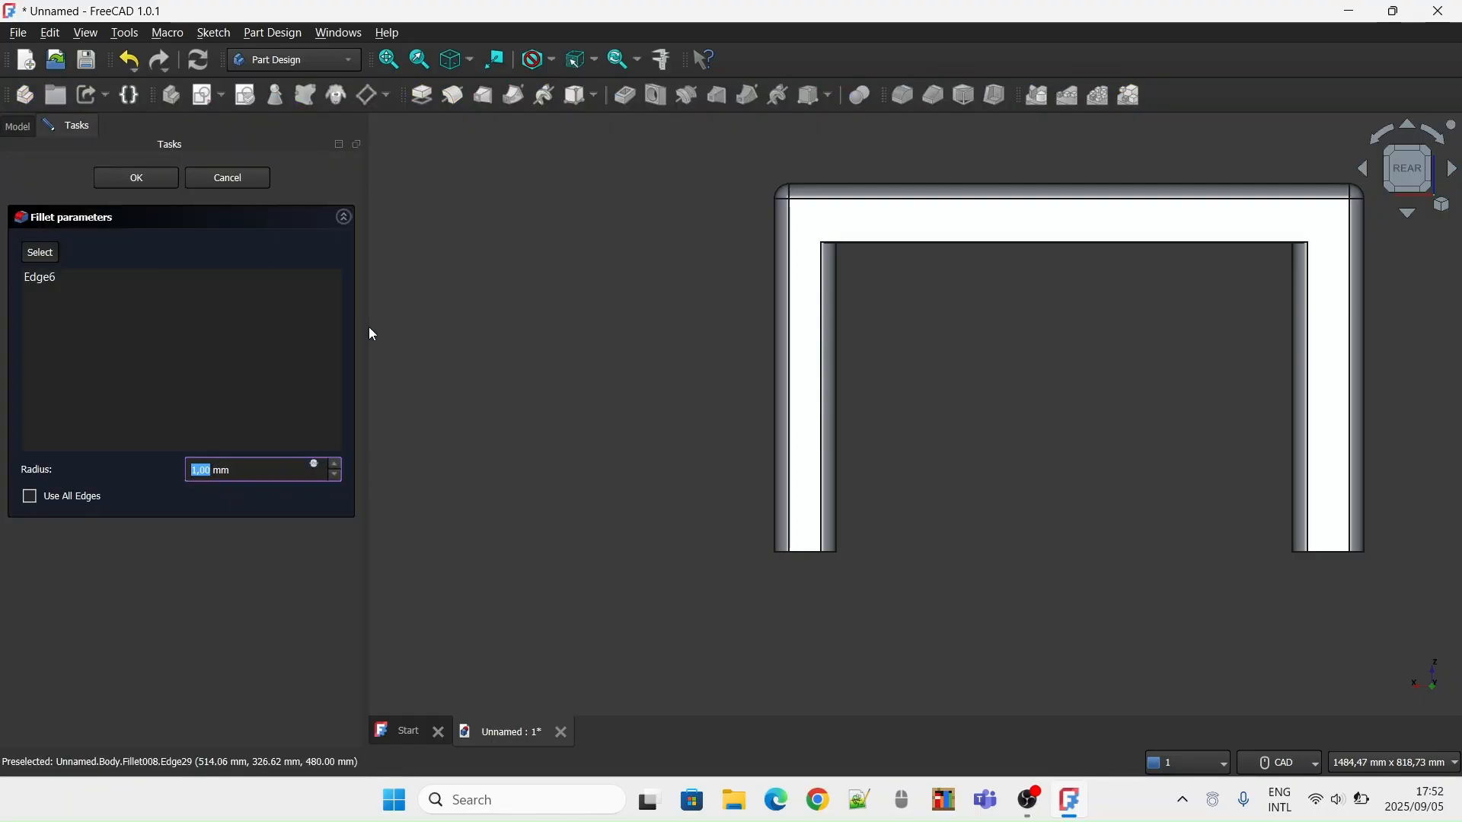
text(20)
key(Return)
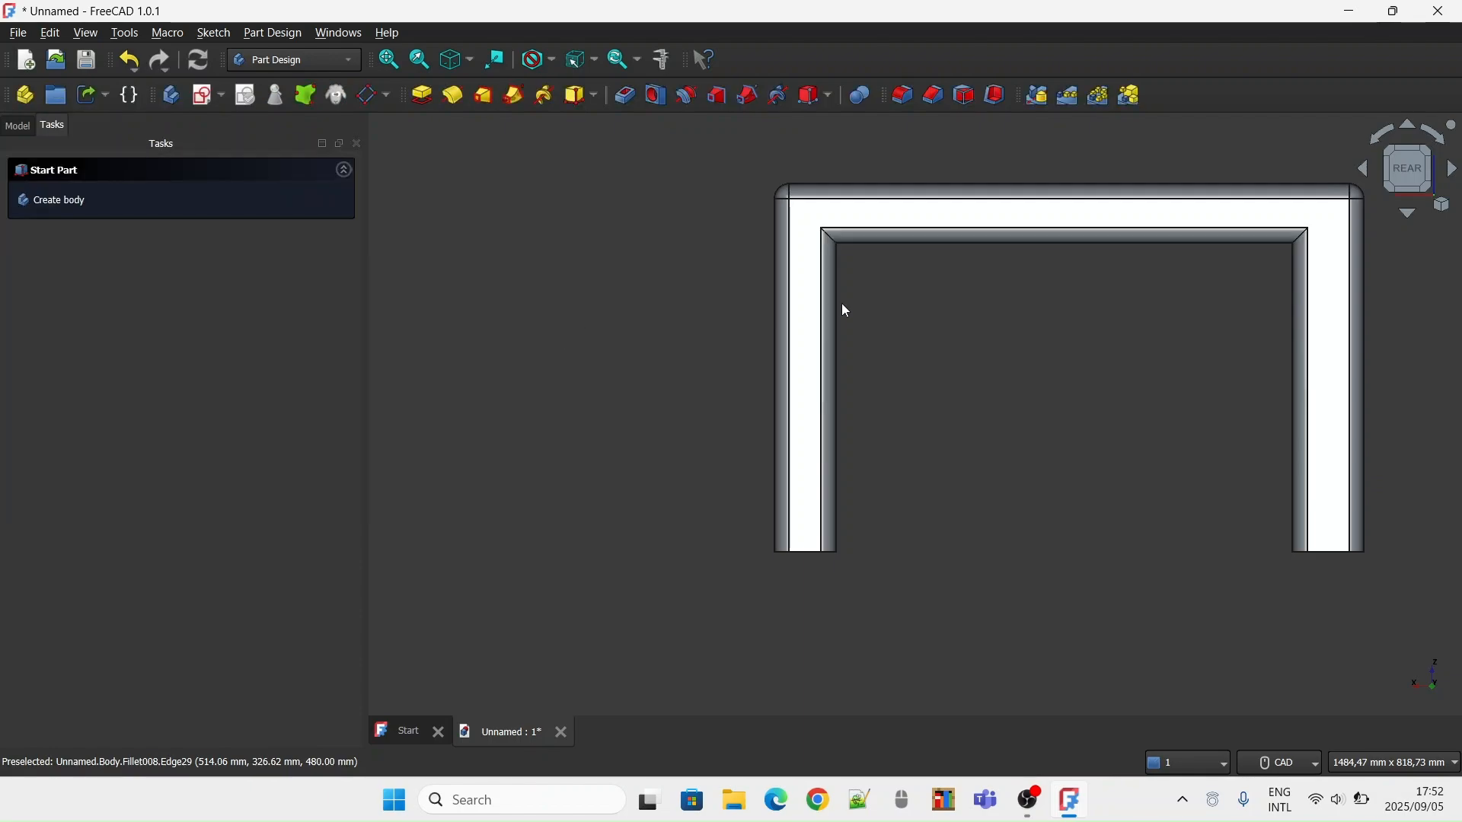
Try to fillet the inner vertical edge of the rear leg on the table's left side, entering a radius of 20
click(1431, 175)
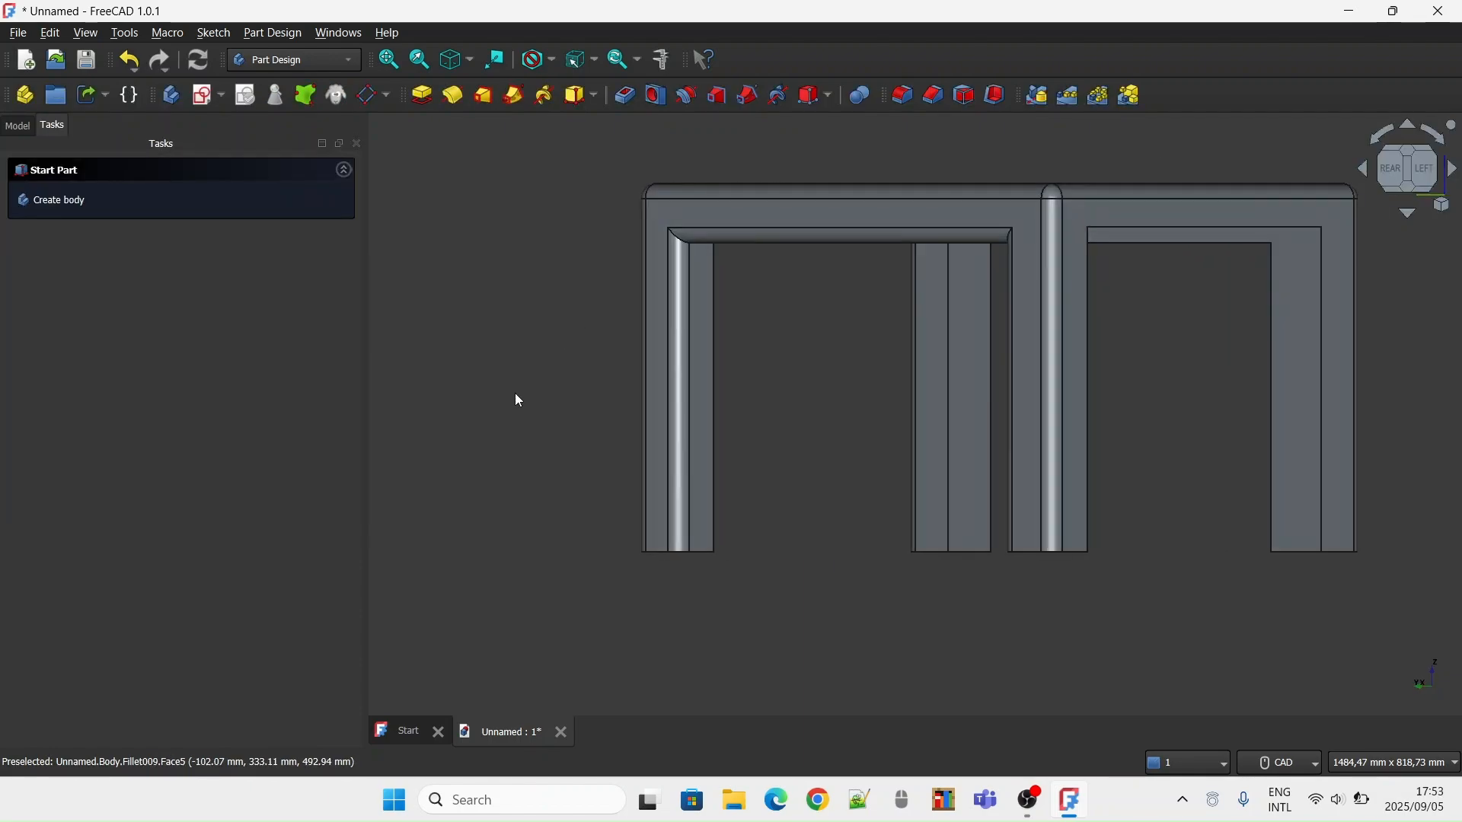
click(1426, 176)
click(714, 276)
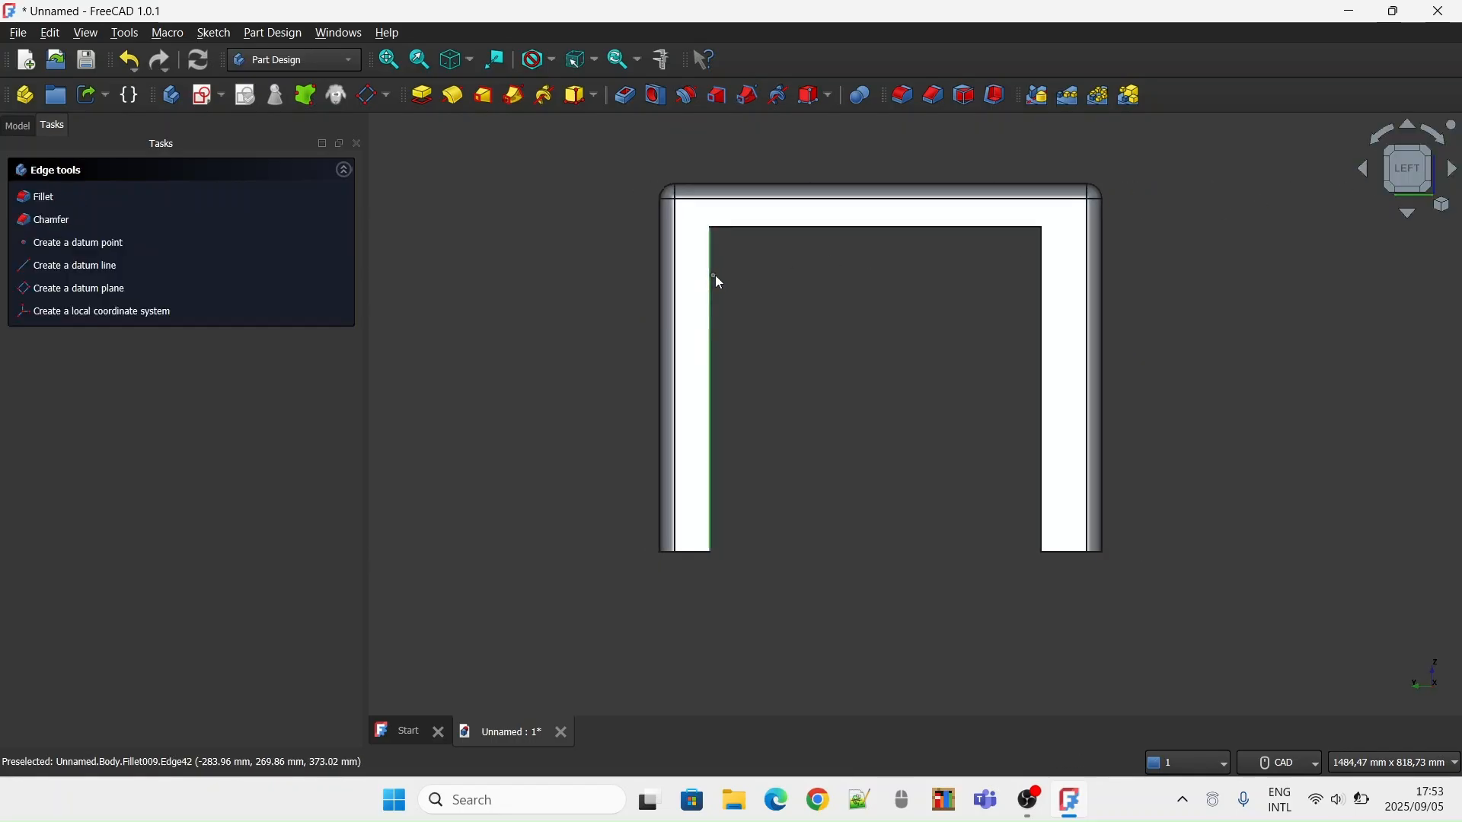
click(35, 198)
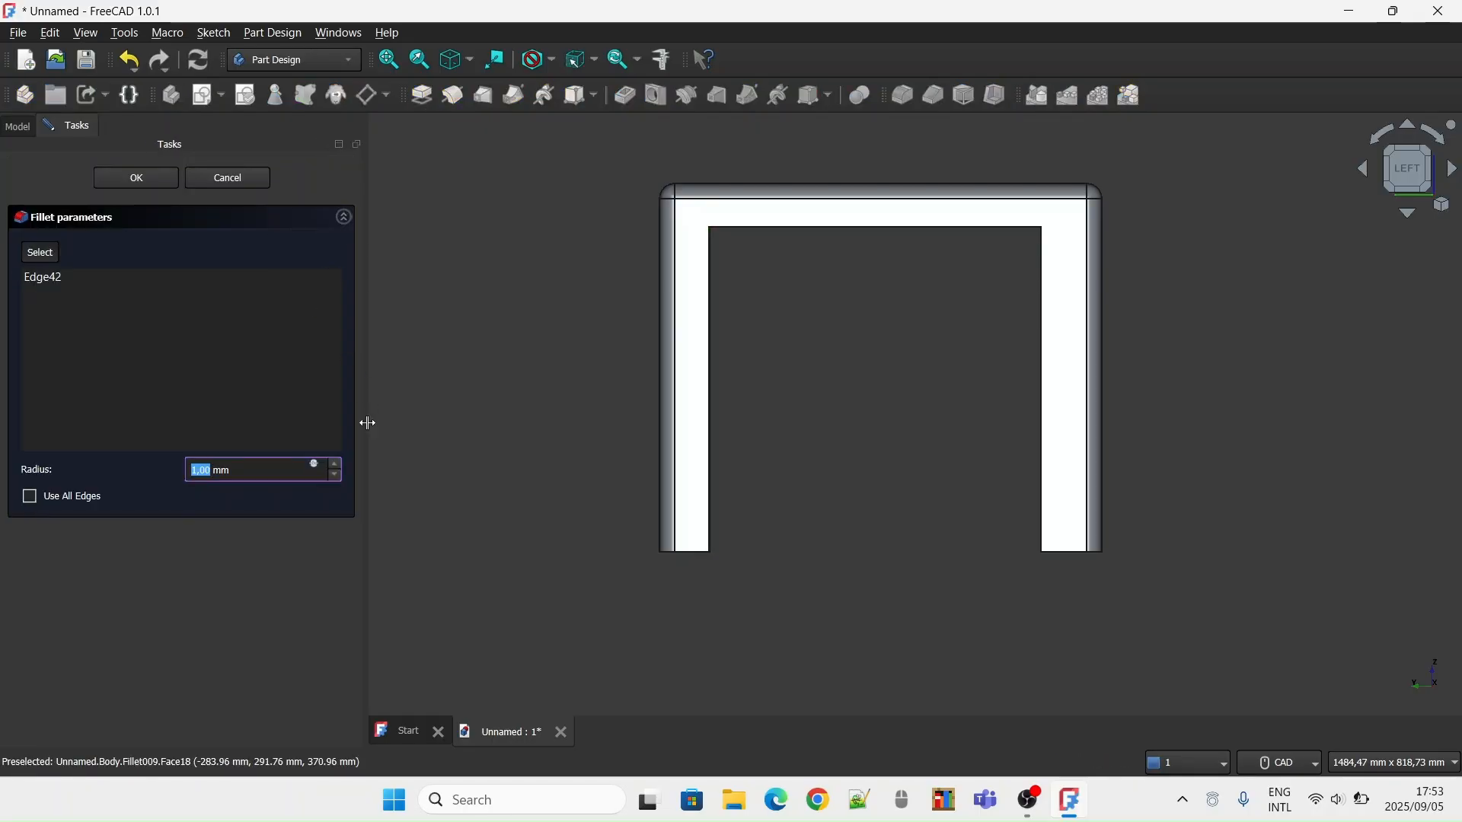
click(241, 467)
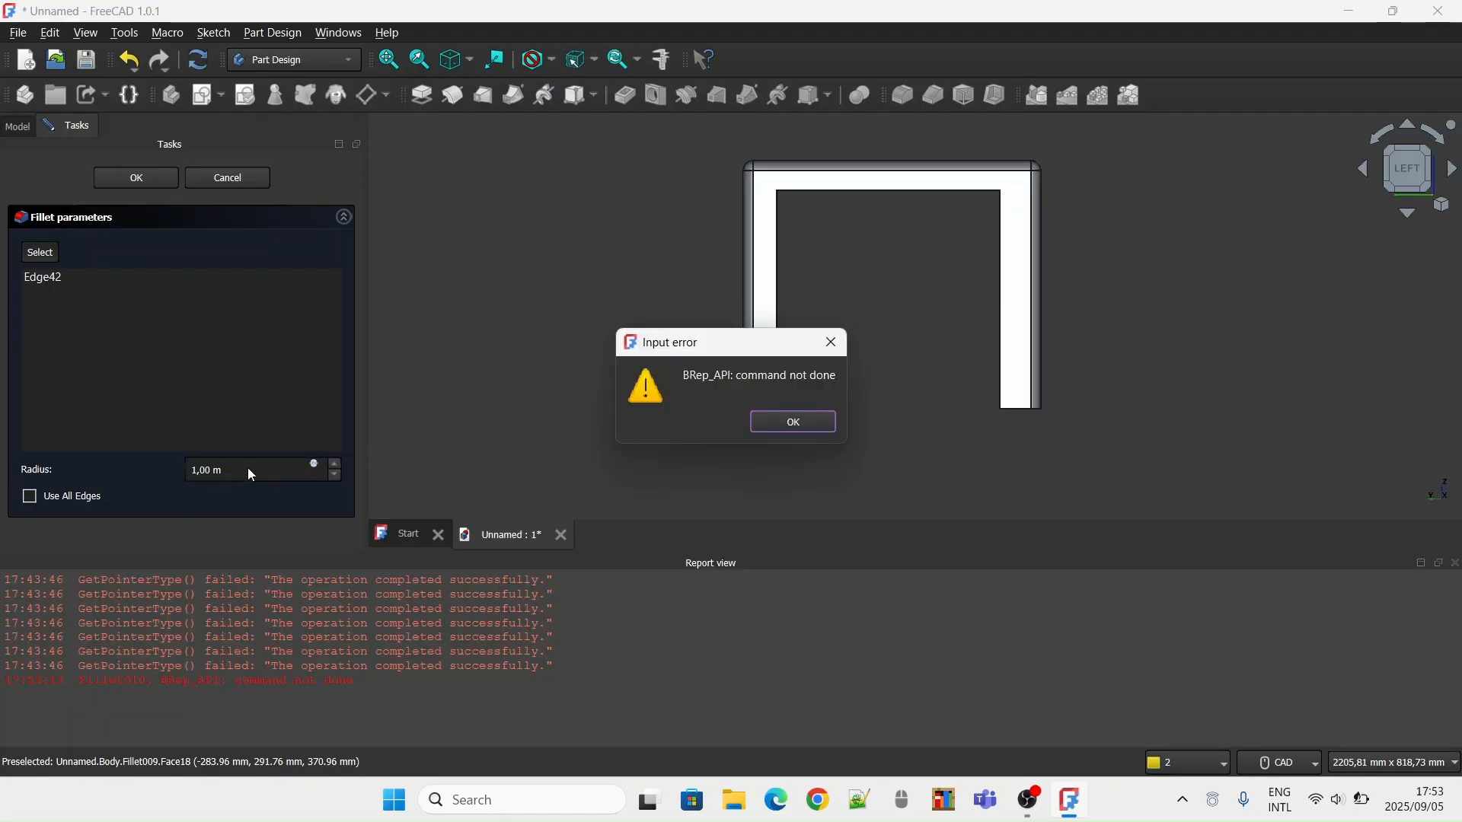
click(785, 431)
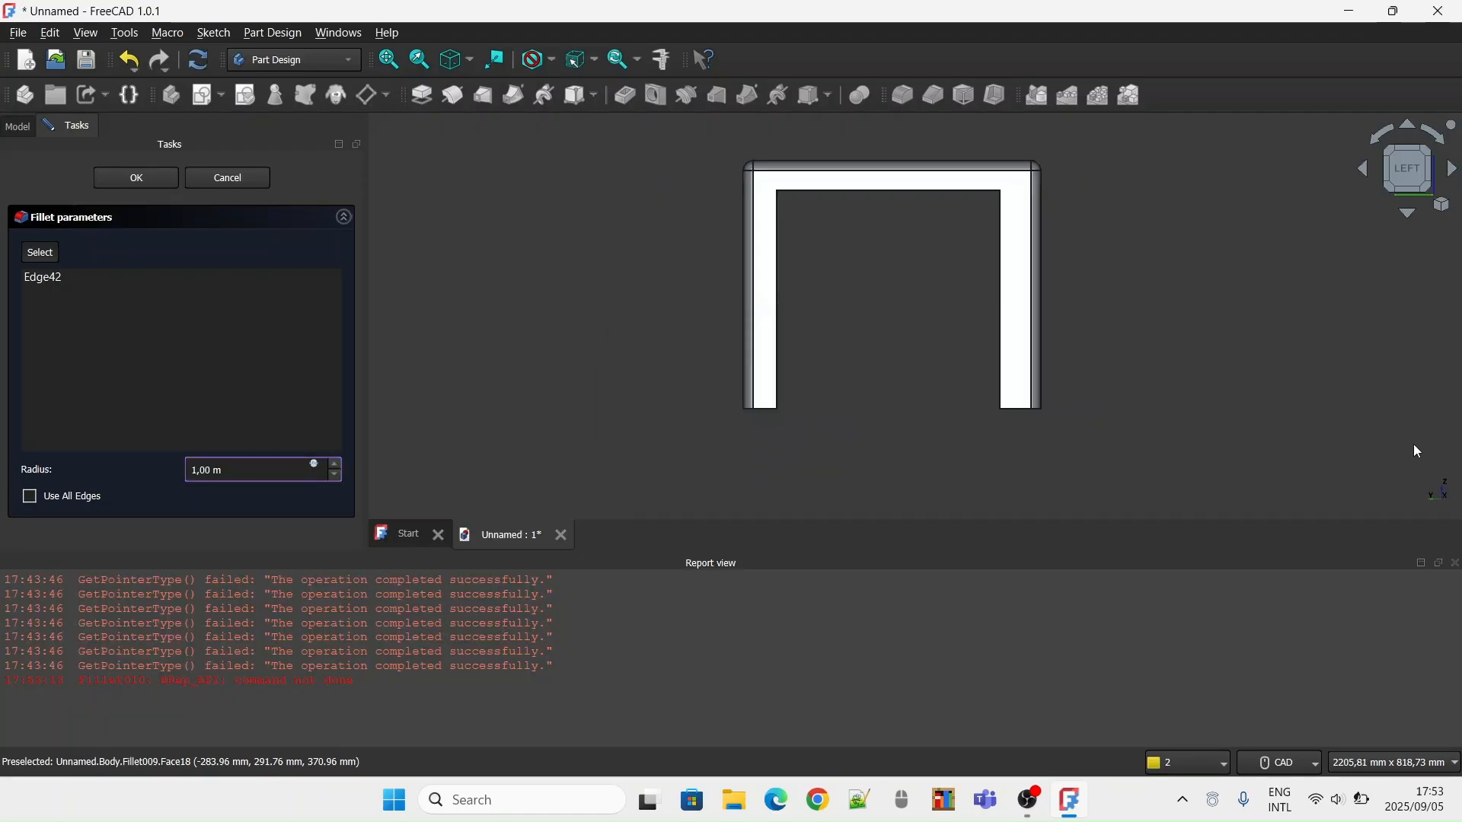
click(1456, 564)
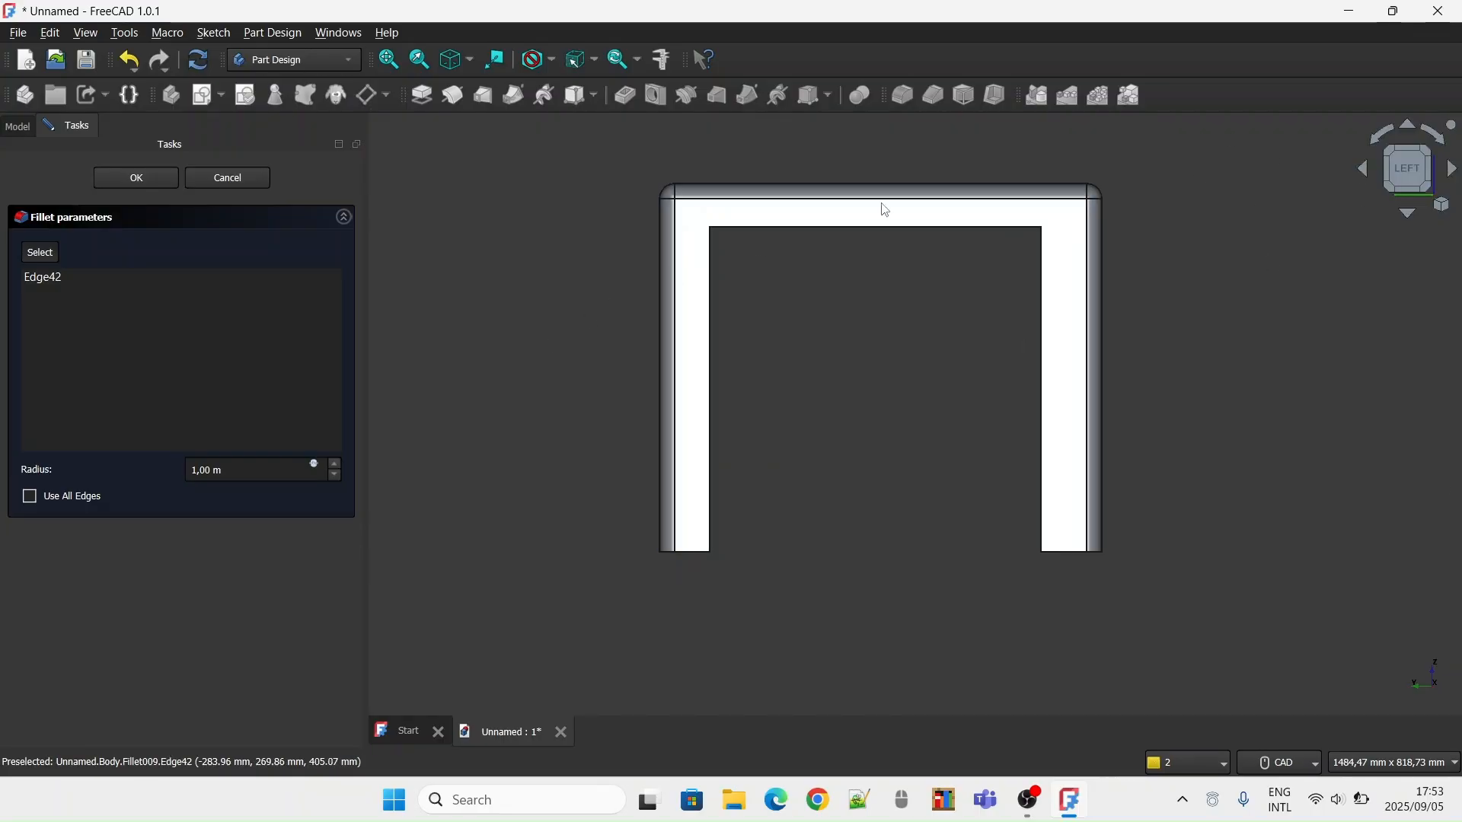
click(1407, 147)
middle_drag(1057, 367, 1127, 177)
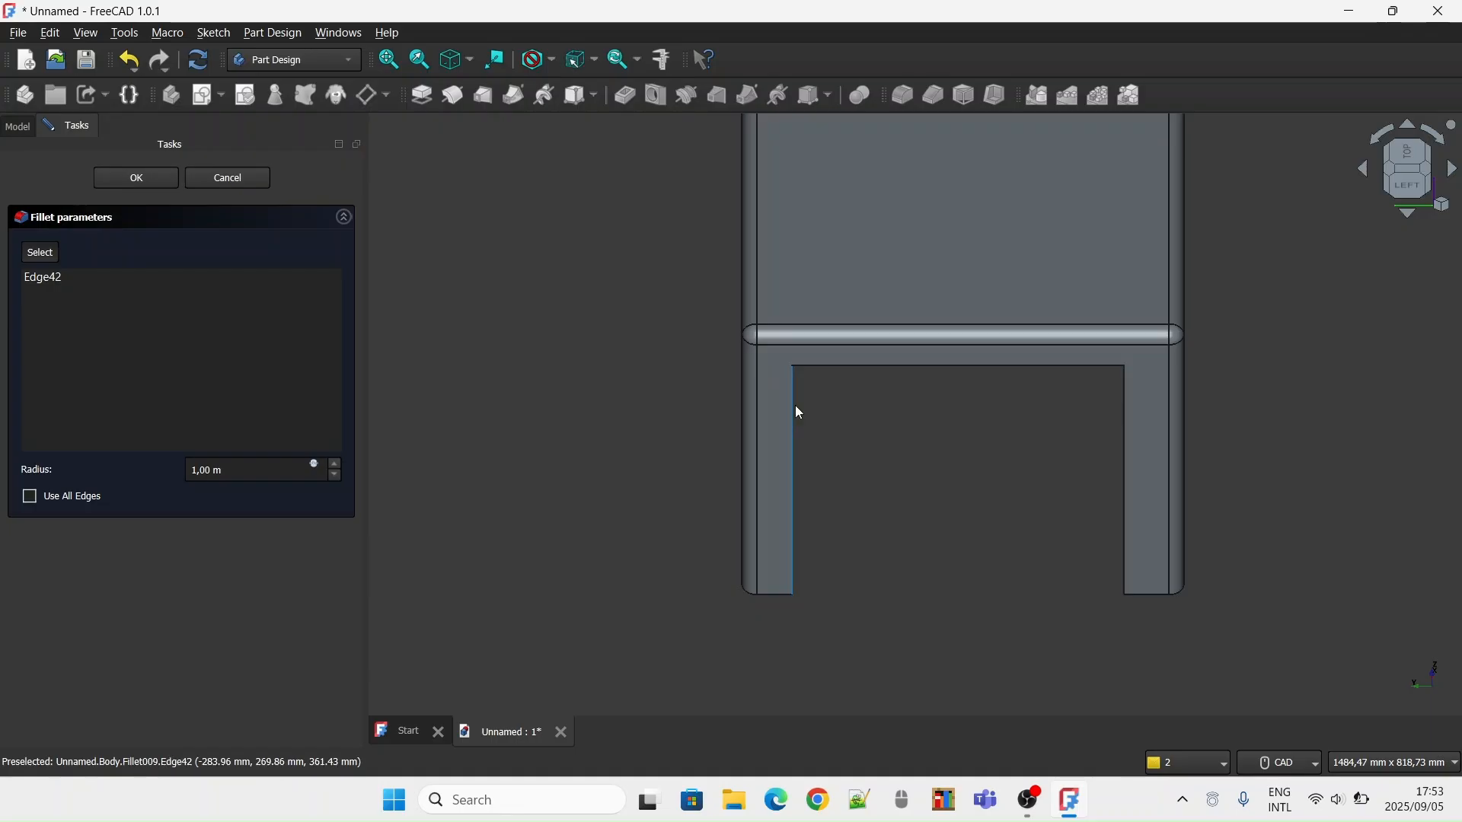
click(230, 472)
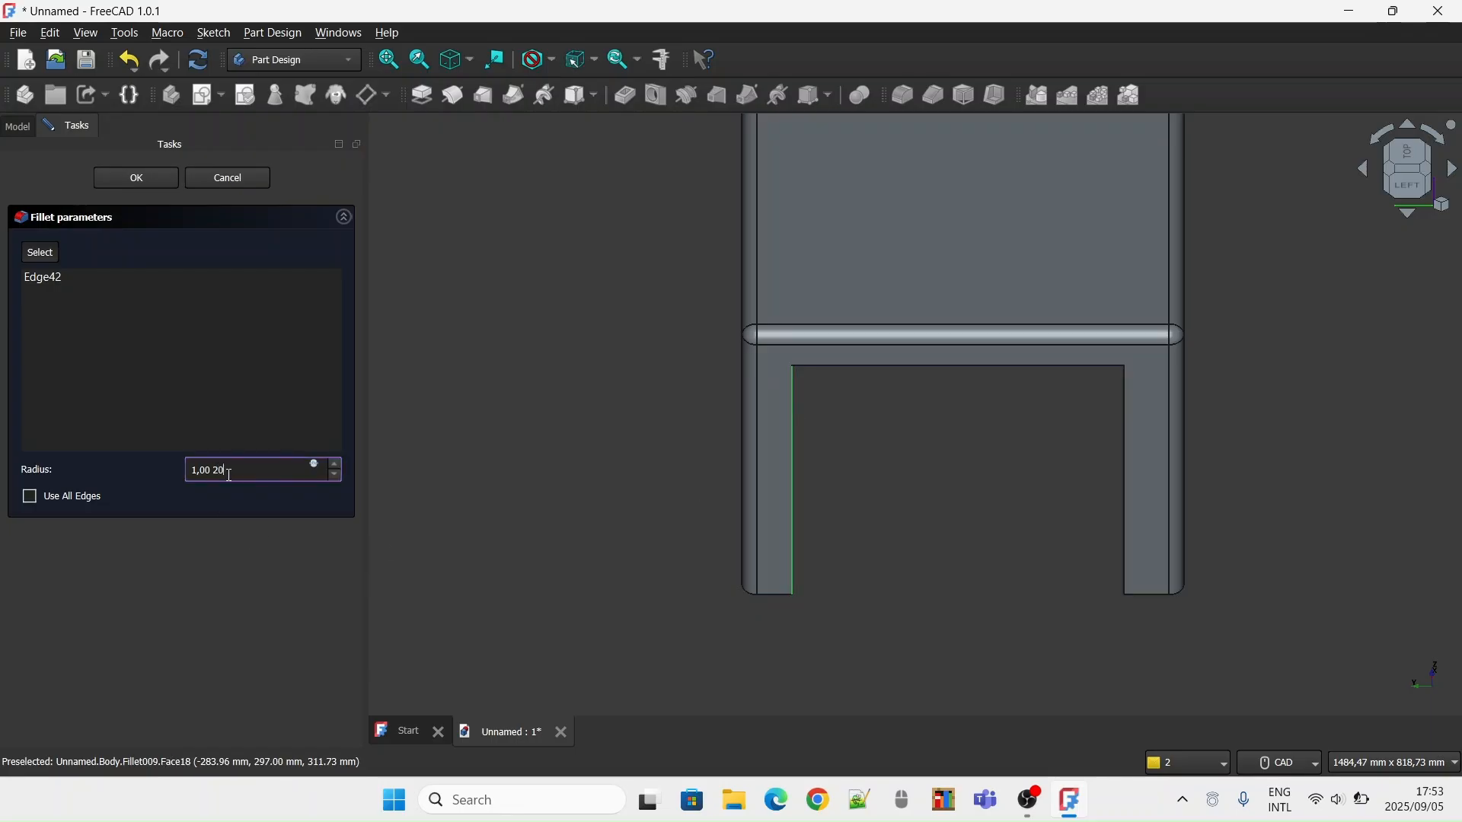
text(20)
key(Return)
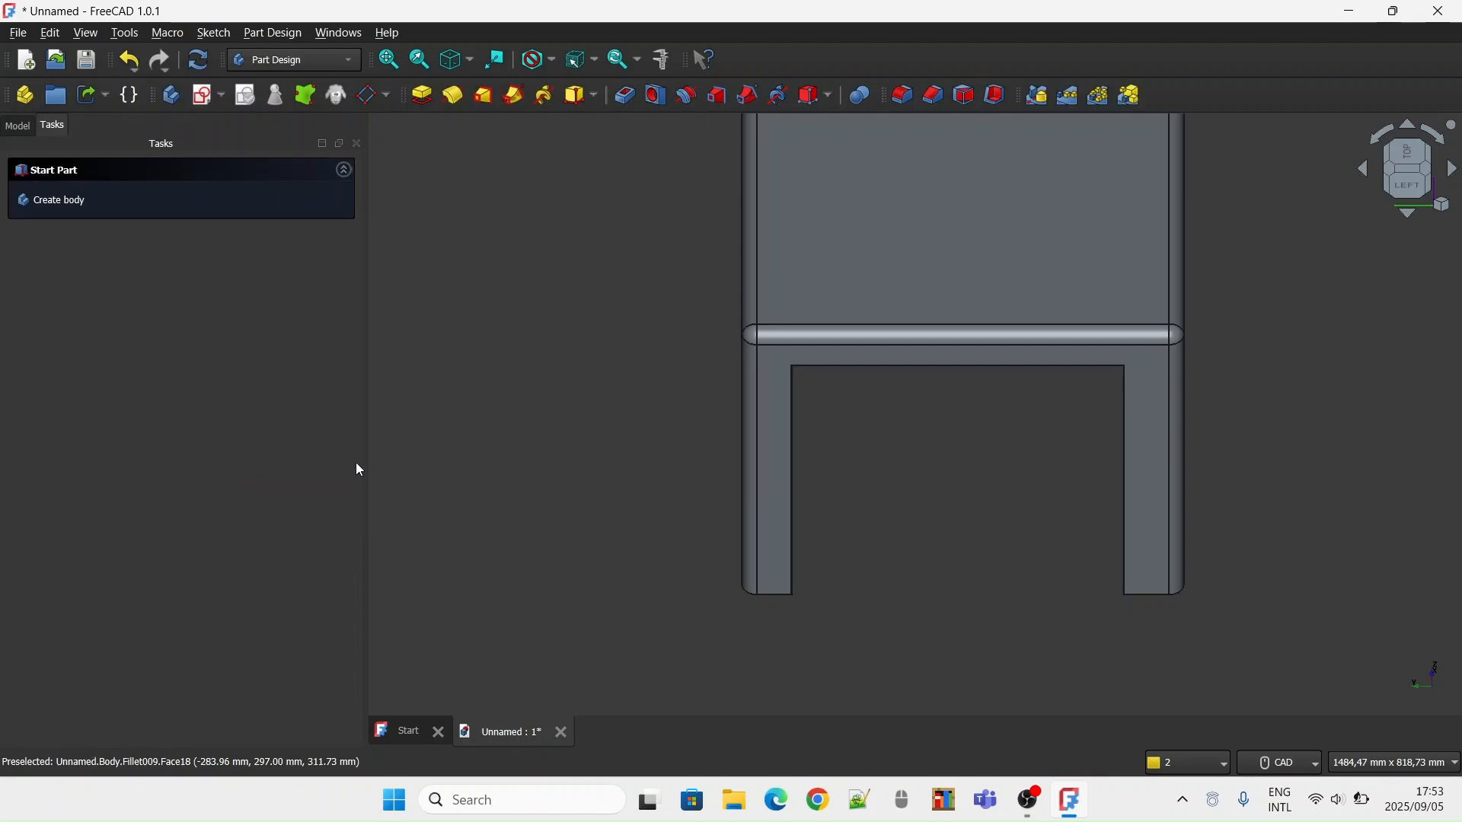
Retry the fillet on the same inner edge of the left side's rear leg with a 20 mm radius
click(792, 442)
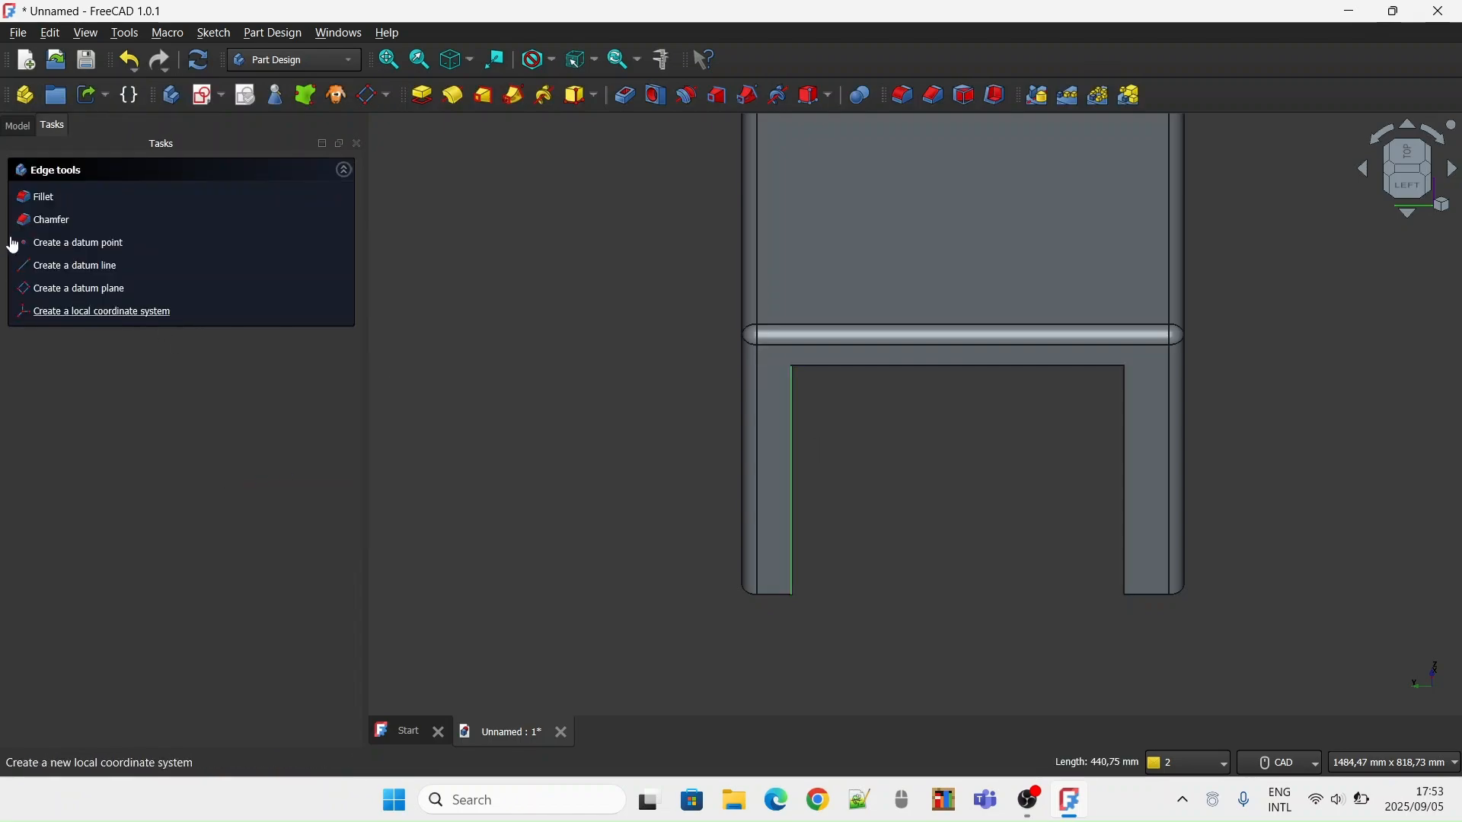
click(97, 201)
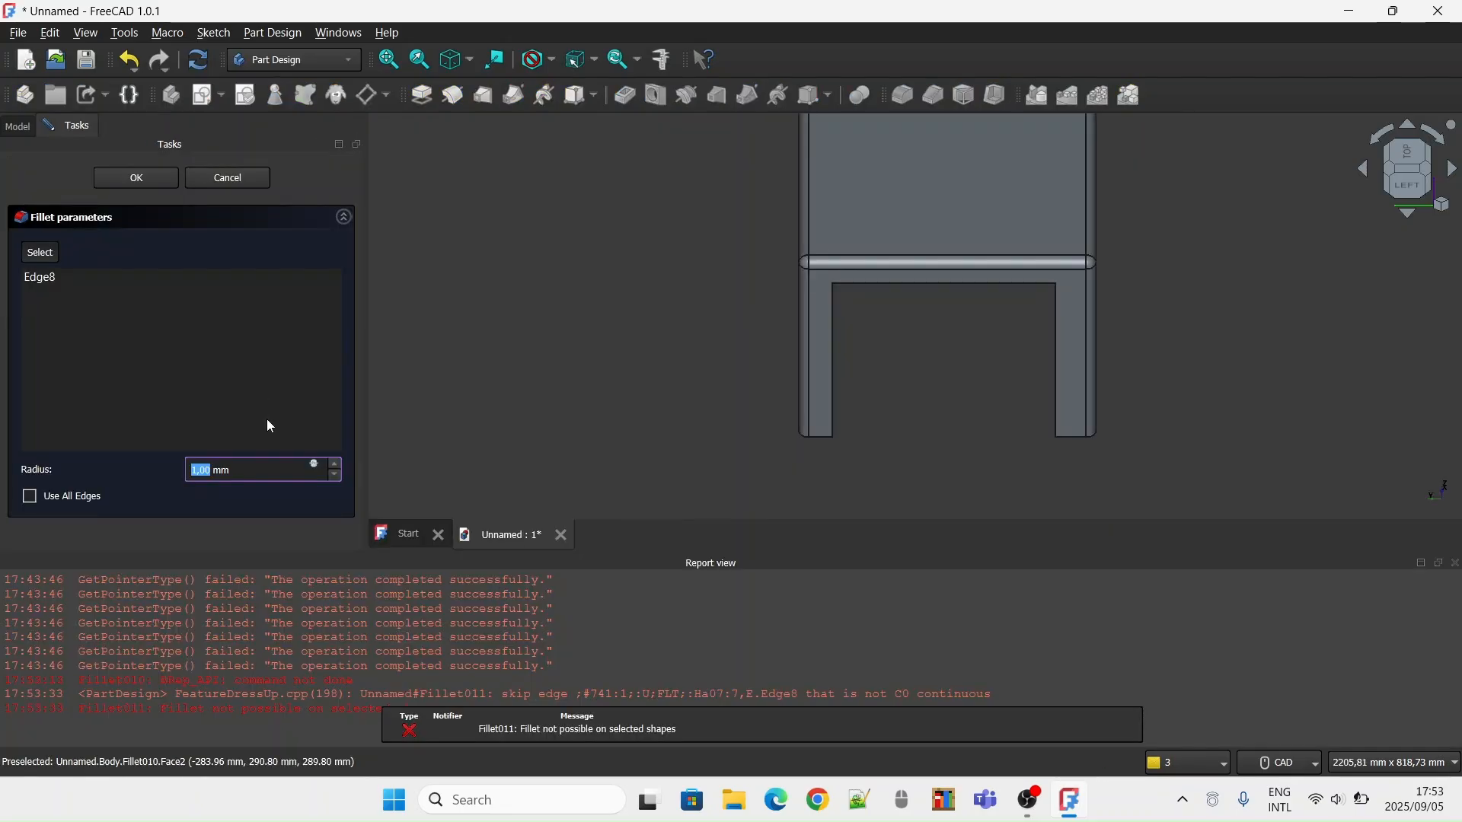
text(2)
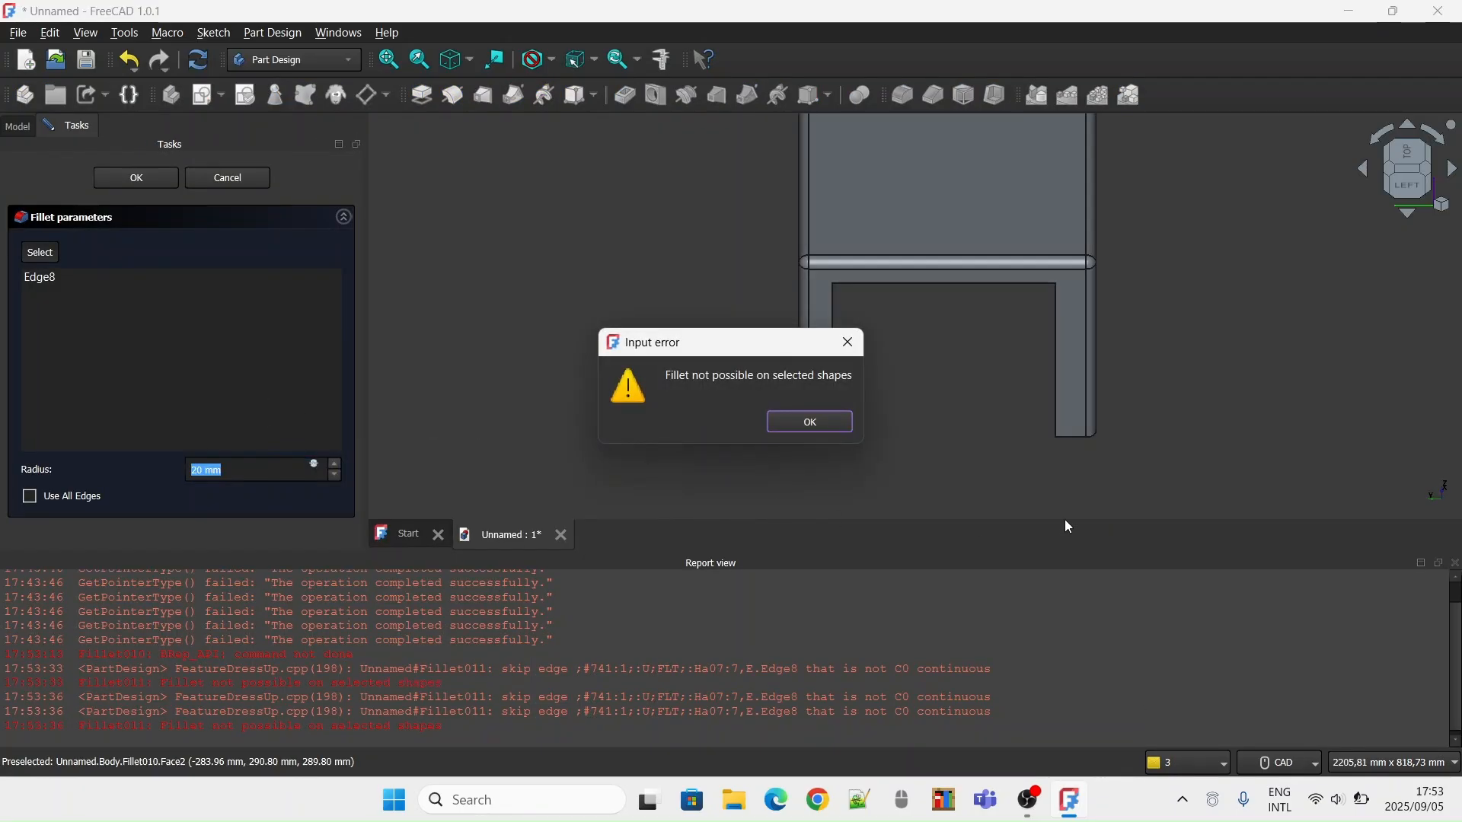
click(799, 437)
click(1455, 563)
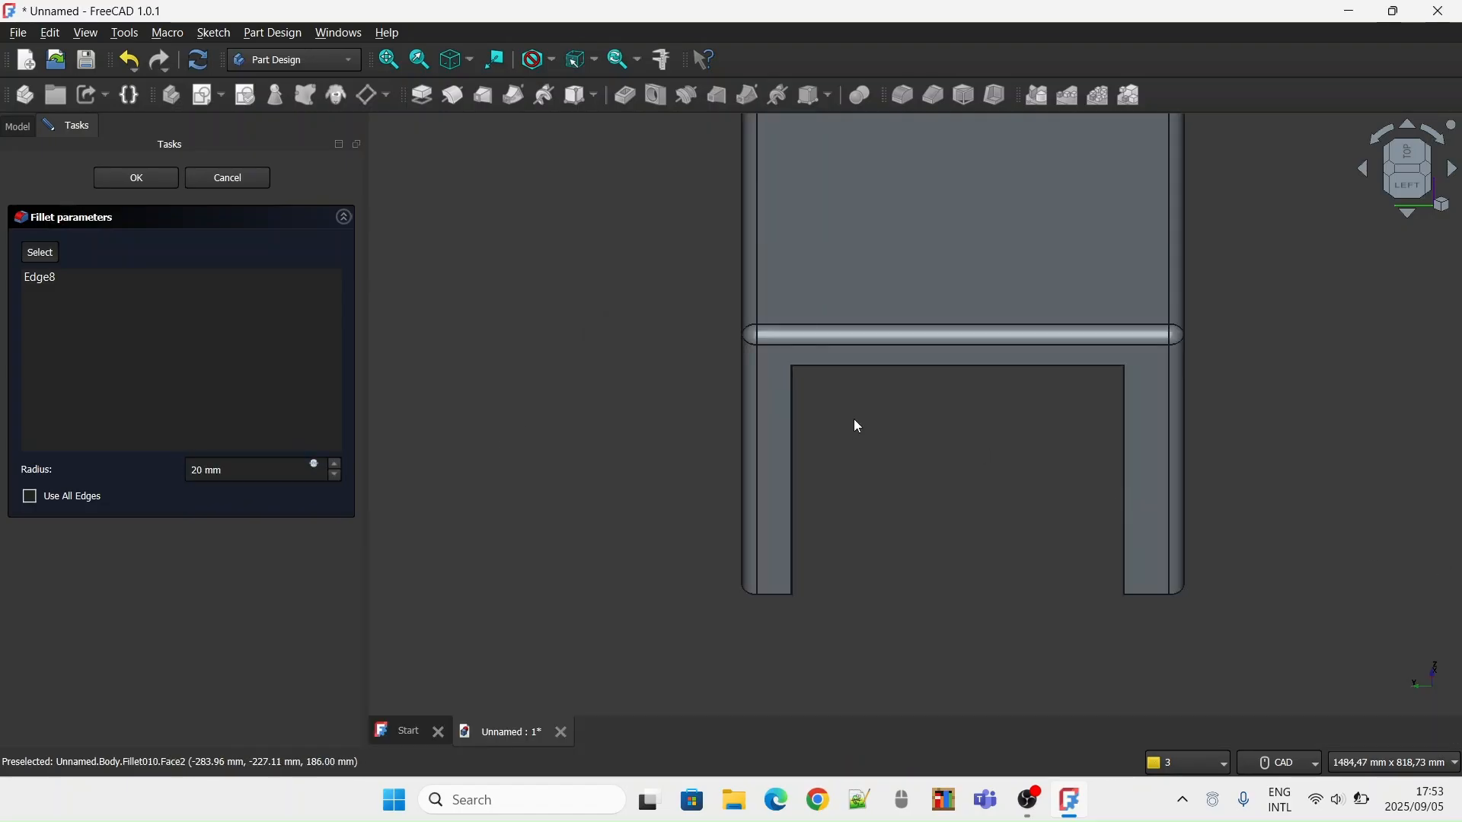
Undo both fillet attempts on the left side's rear leg edge
click(130, 70)
click(148, 88)
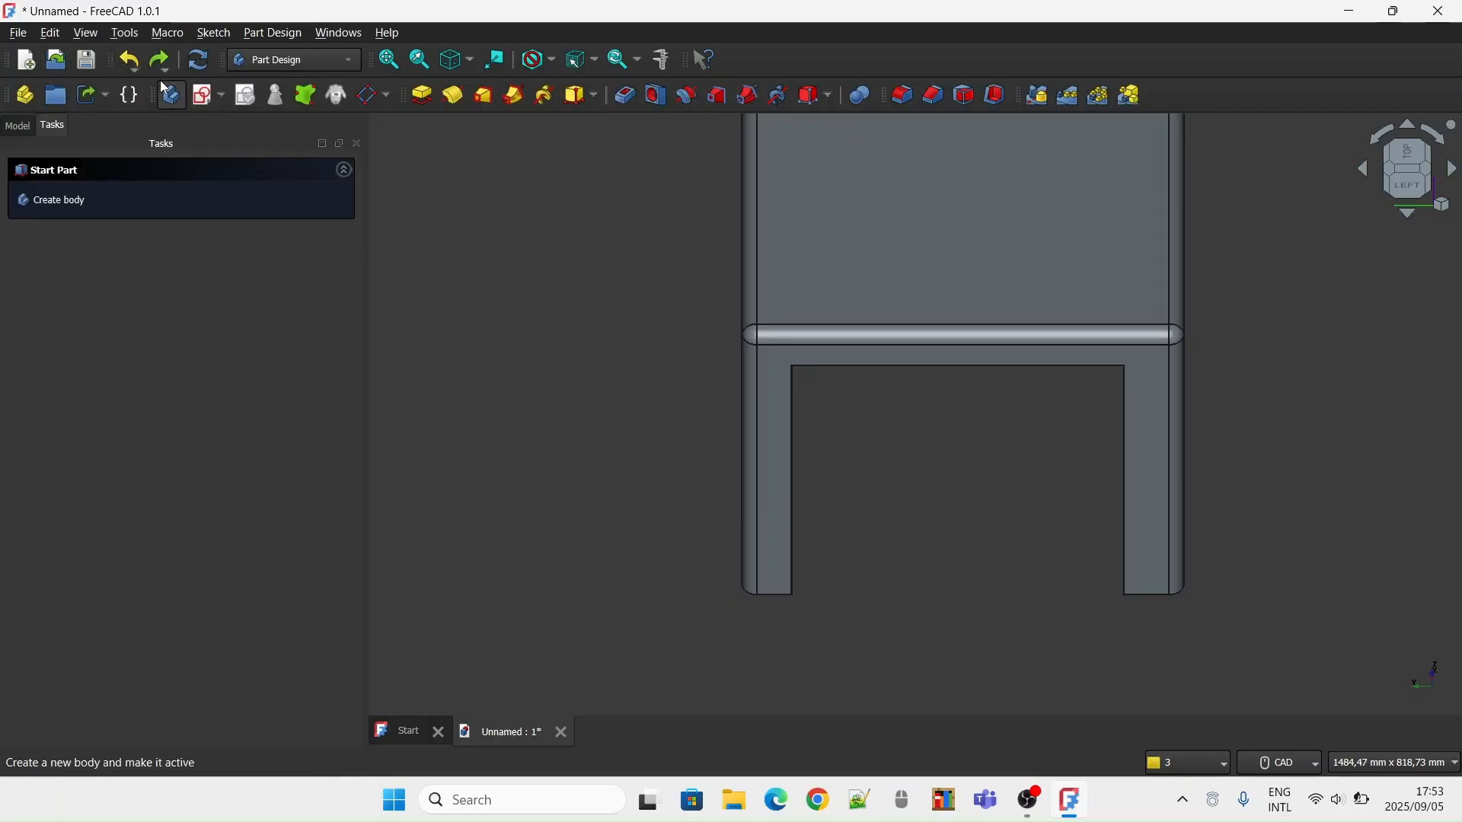
click(139, 67)
click(387, 145)
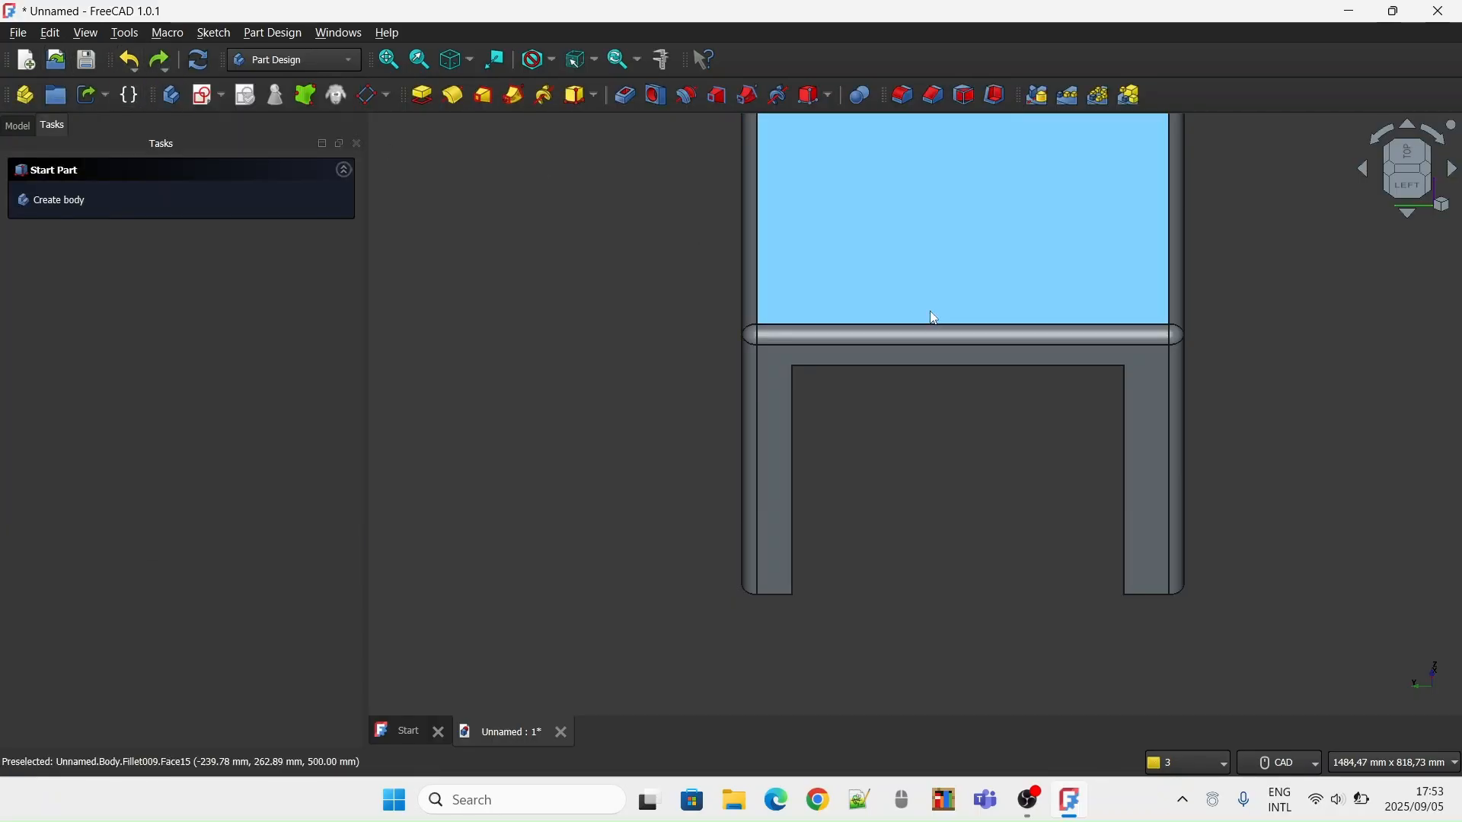
Fillet the inner vertical edge of the rear leg on the table's left side with a 20 mm radius
click(792, 426)
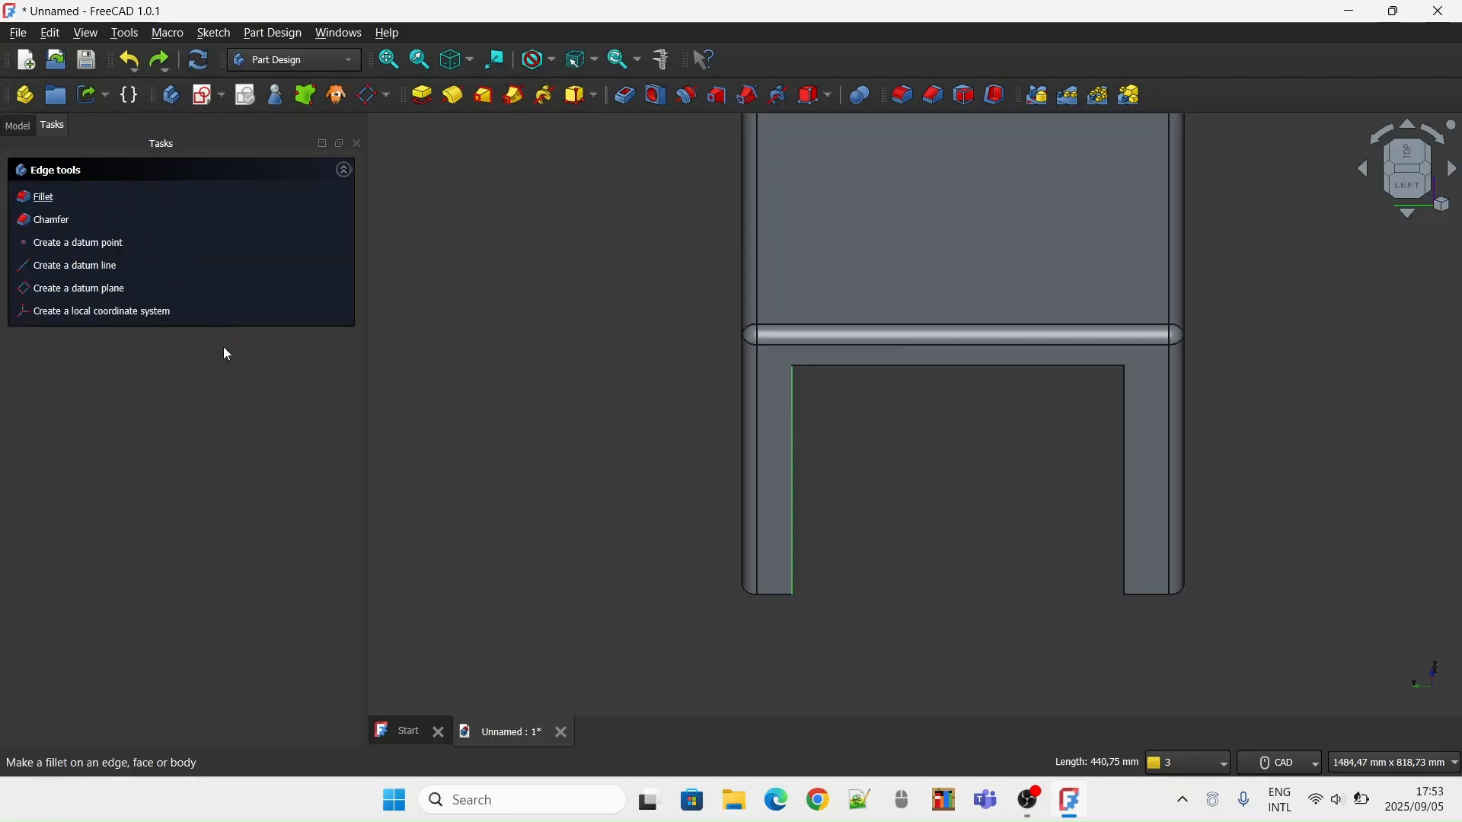
text(200)
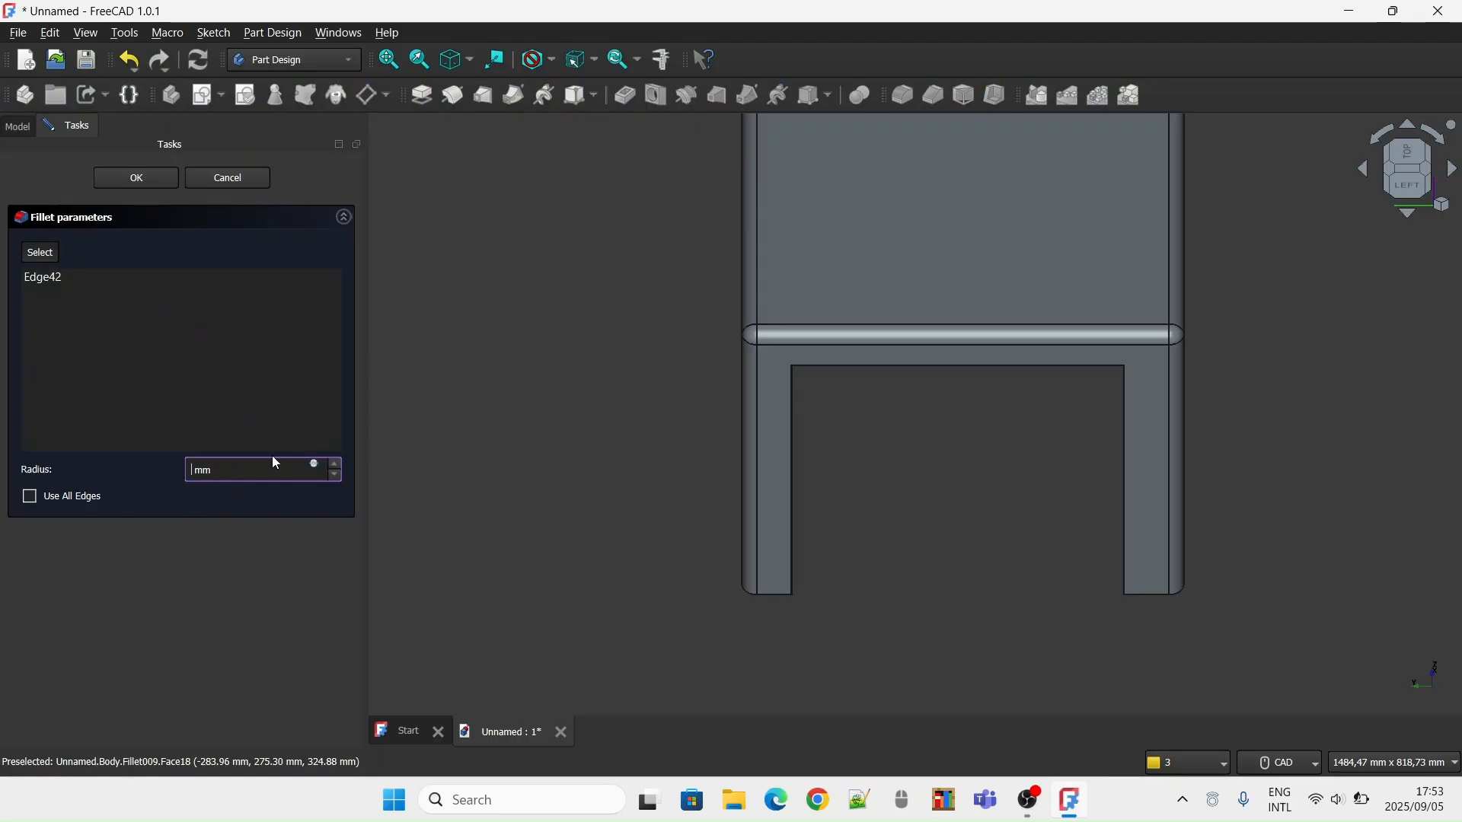
key(BackSpace)
key(Return)
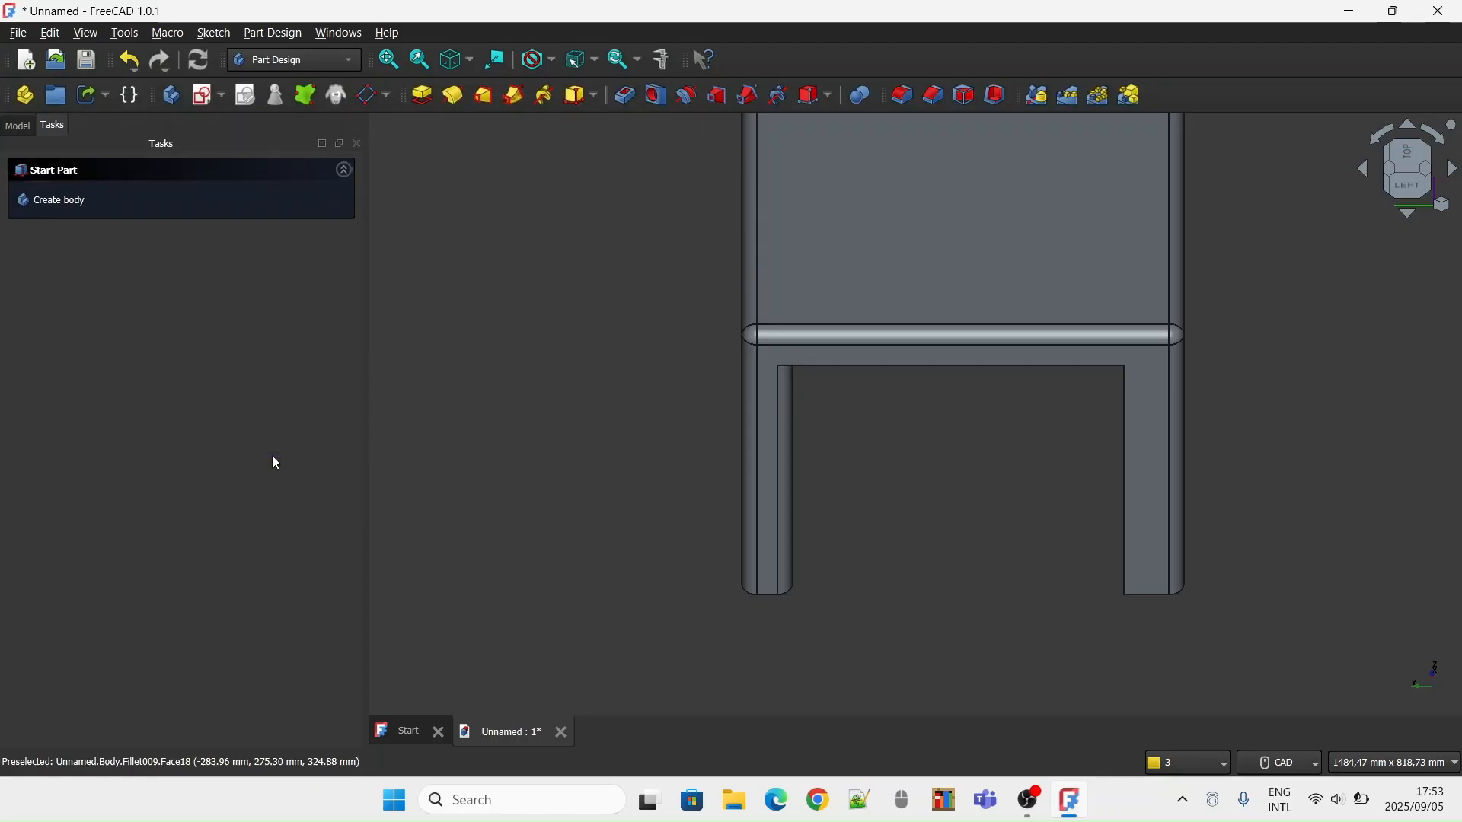
Fillet the lower horizontal edge between the legs on the table's left side with a 20 mm radius
click(975, 365)
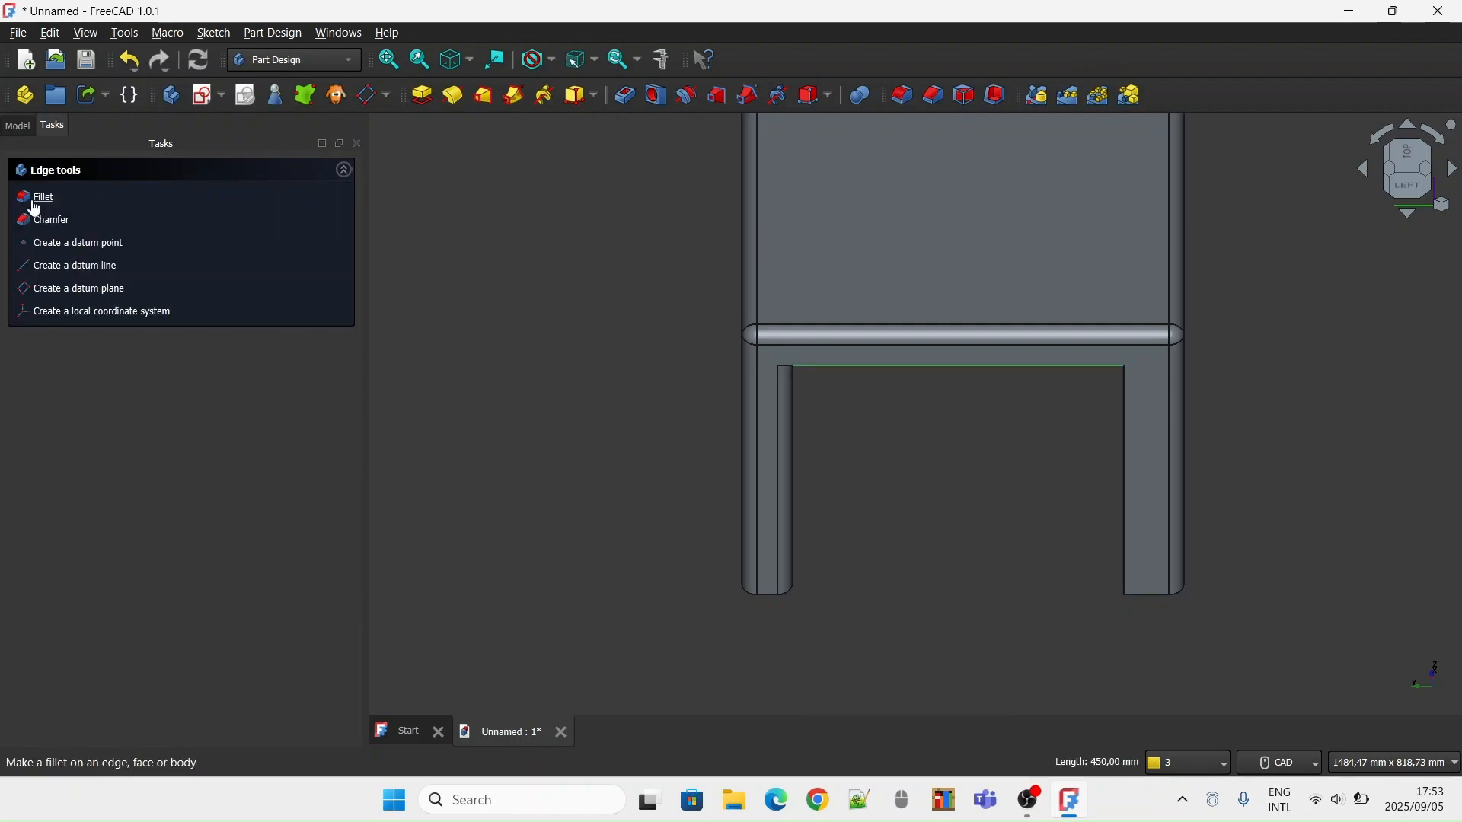
text(20)
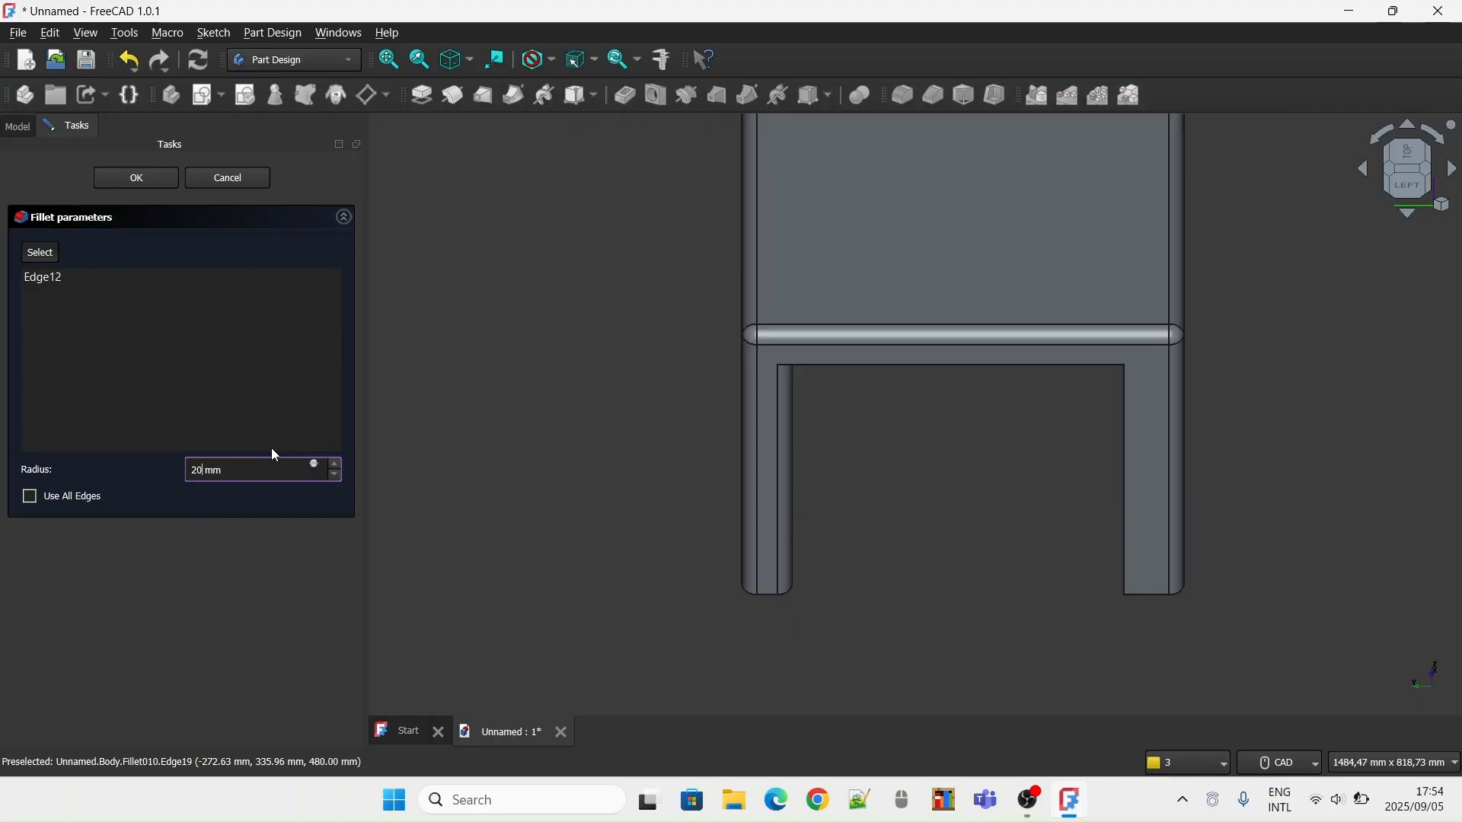
key(Return)
Fillet the inner vertical edge of the front leg on the table's left side with a 20 mm radius
click(1396, 197)
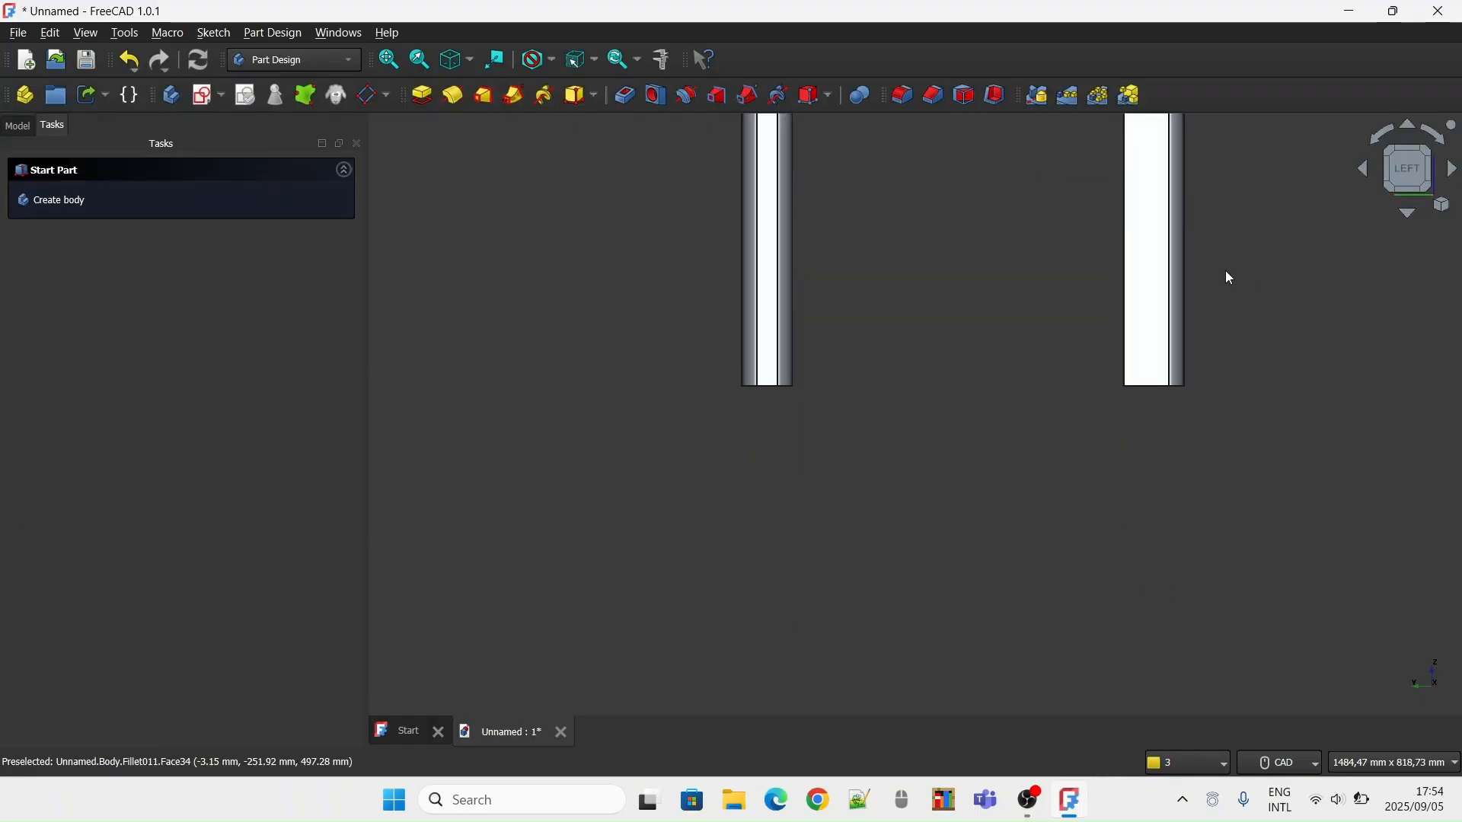
click(1027, 370)
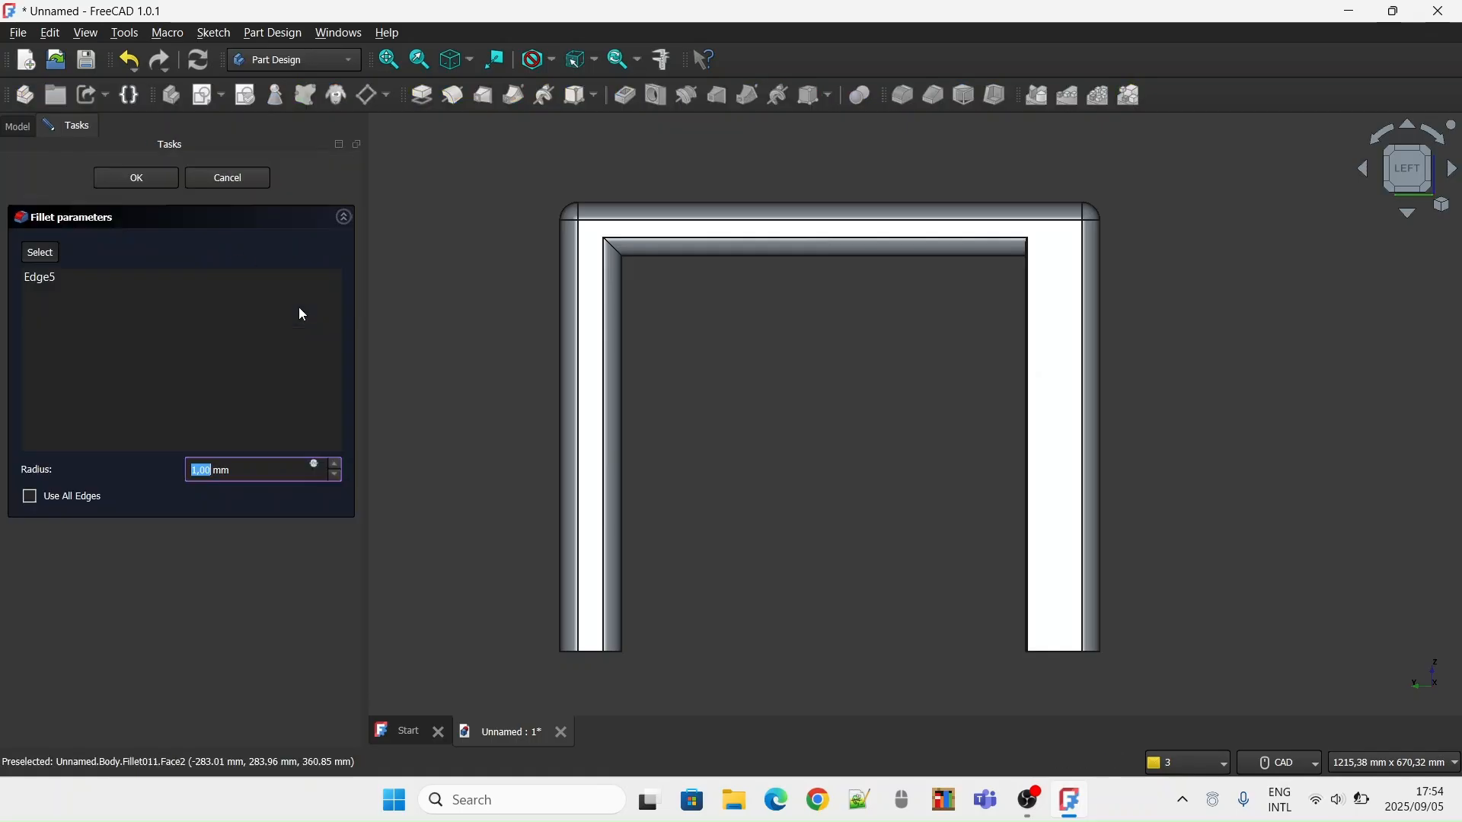
text(2)
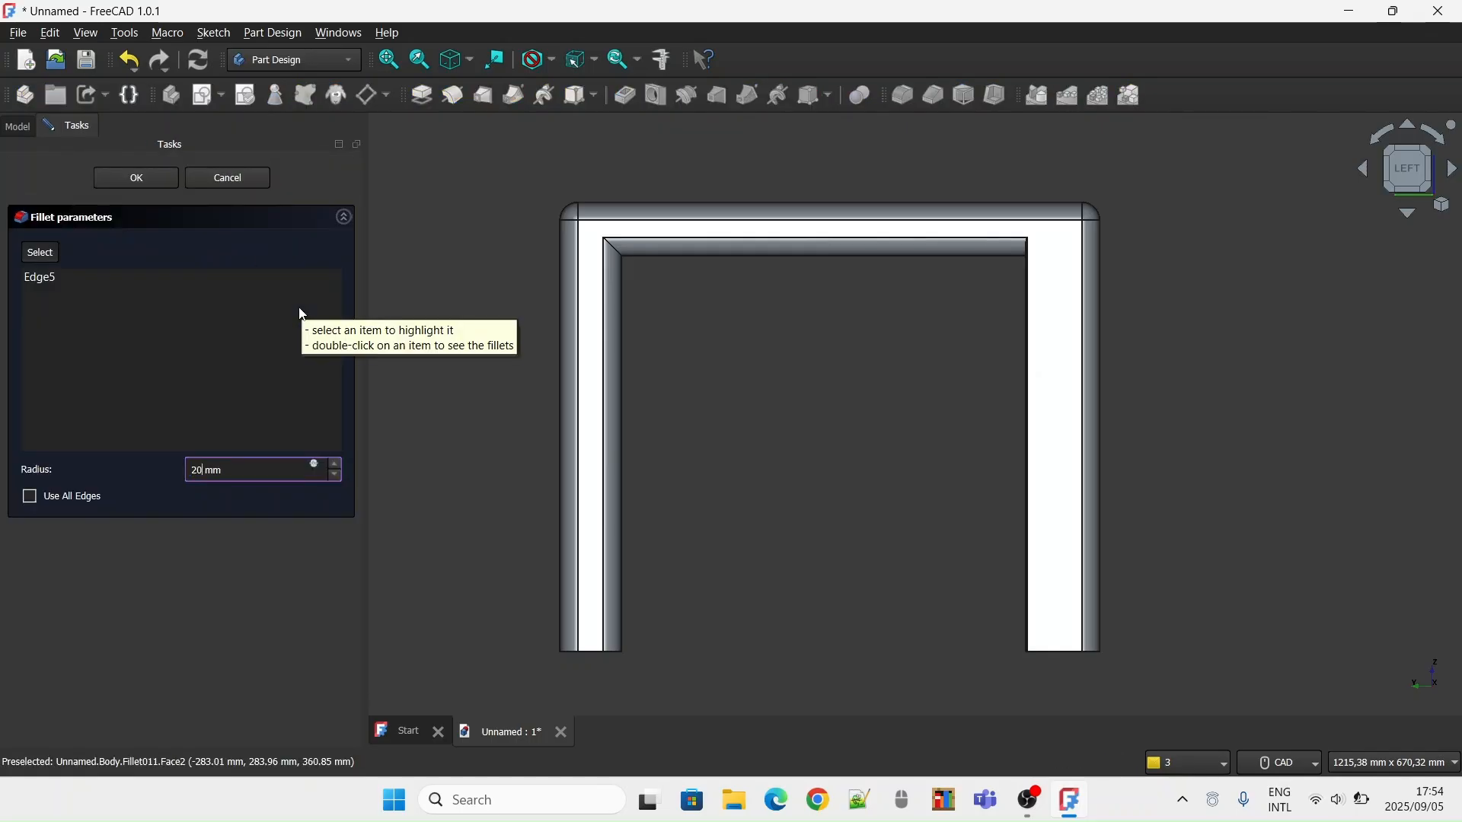
key(Return)
Fillet the inner vertical edge of the left leg on the table's front face with a 20 mm radius
click(1437, 169)
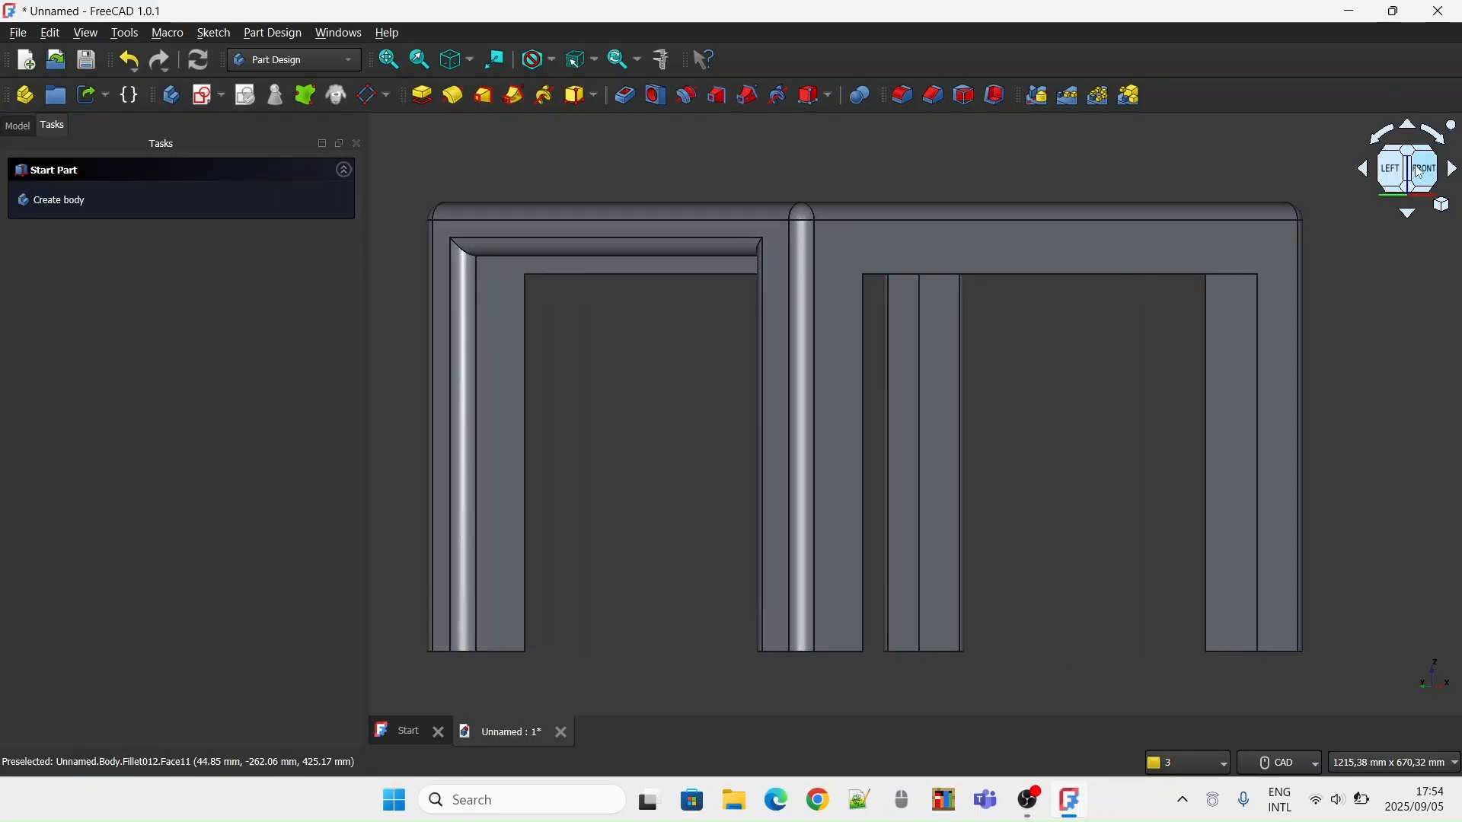
click(1421, 172)
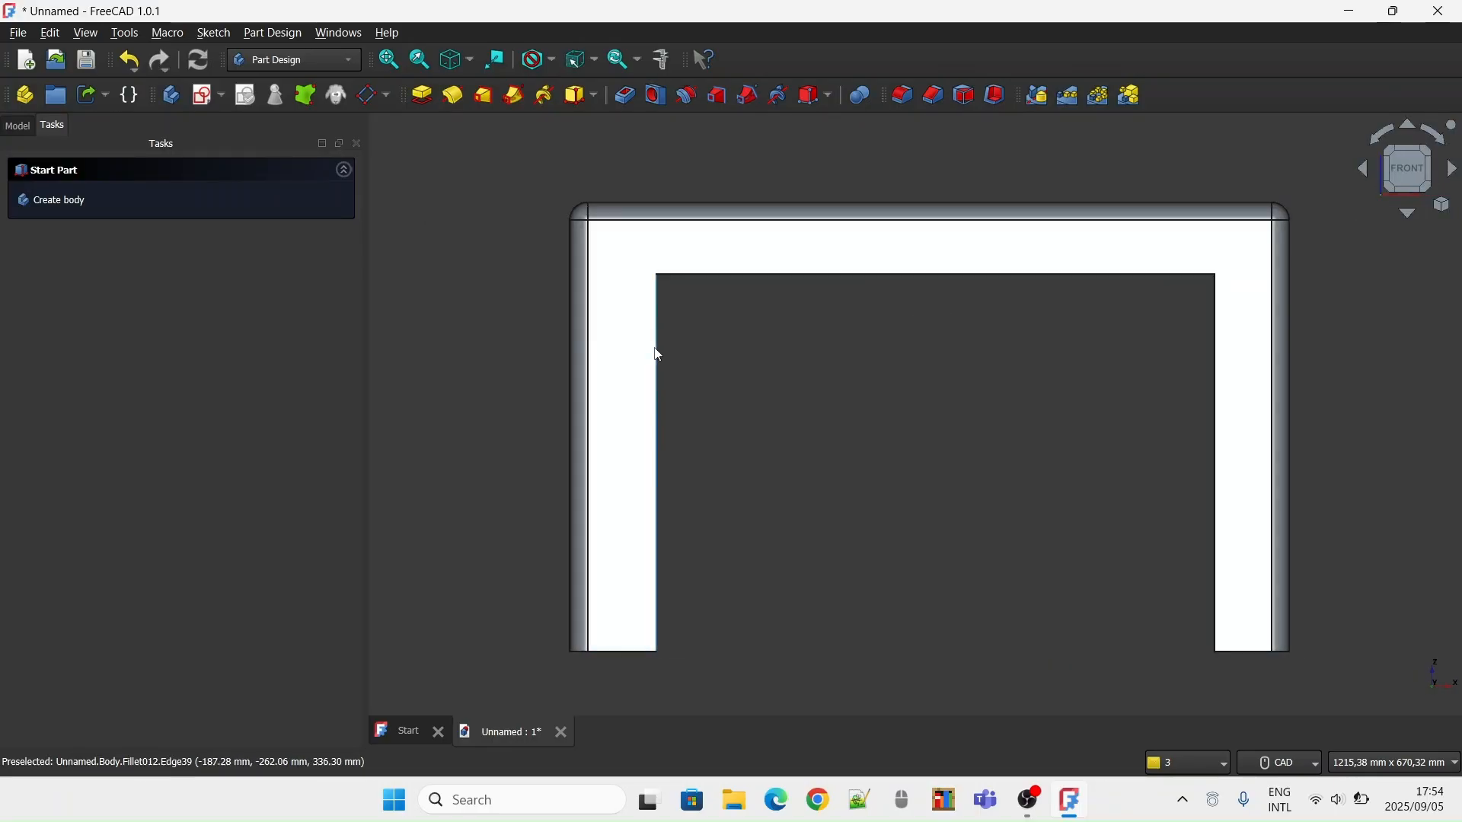
click(660, 356)
click(40, 197)
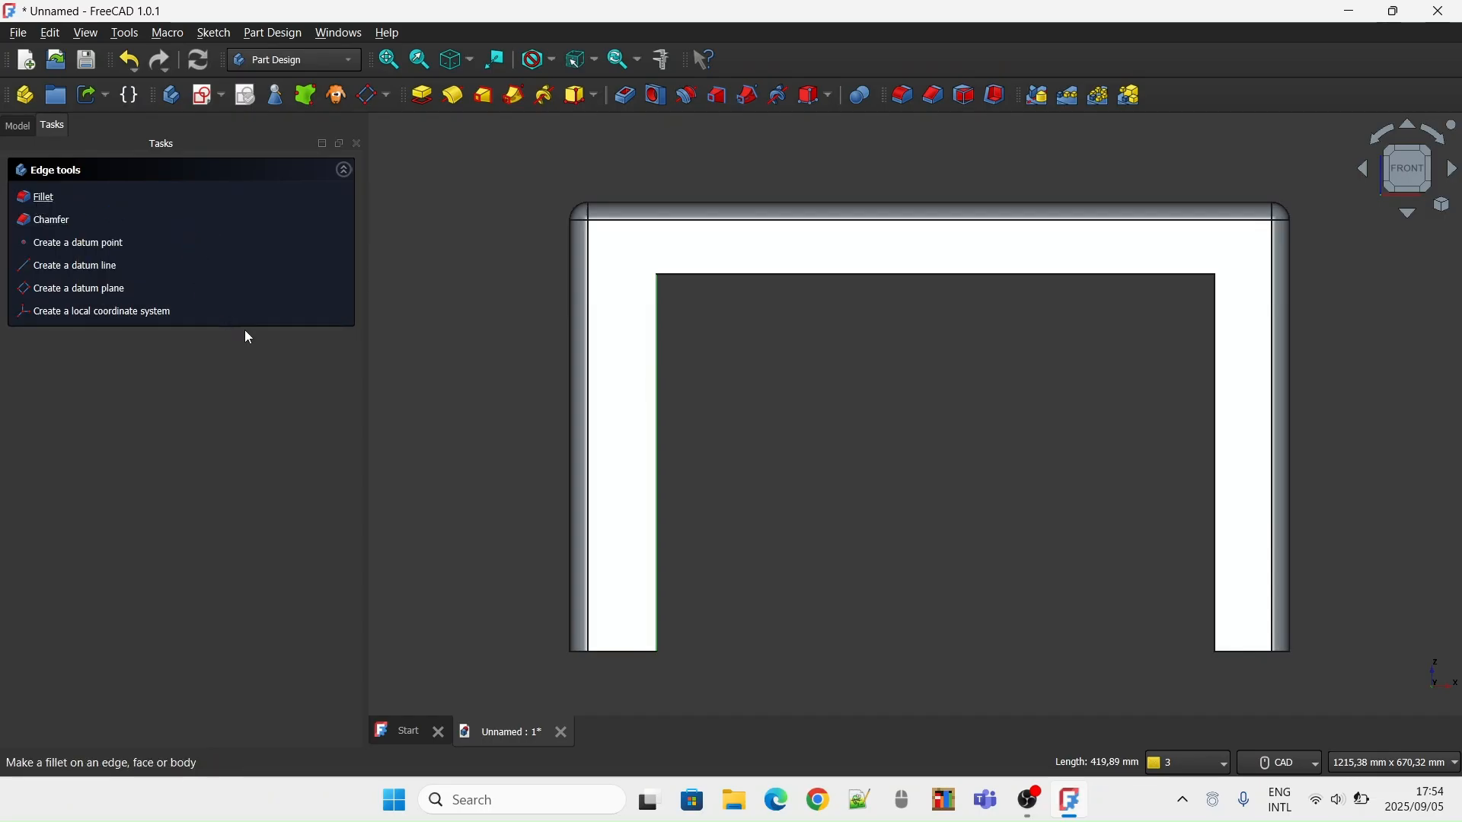
text(20)
key(Return)
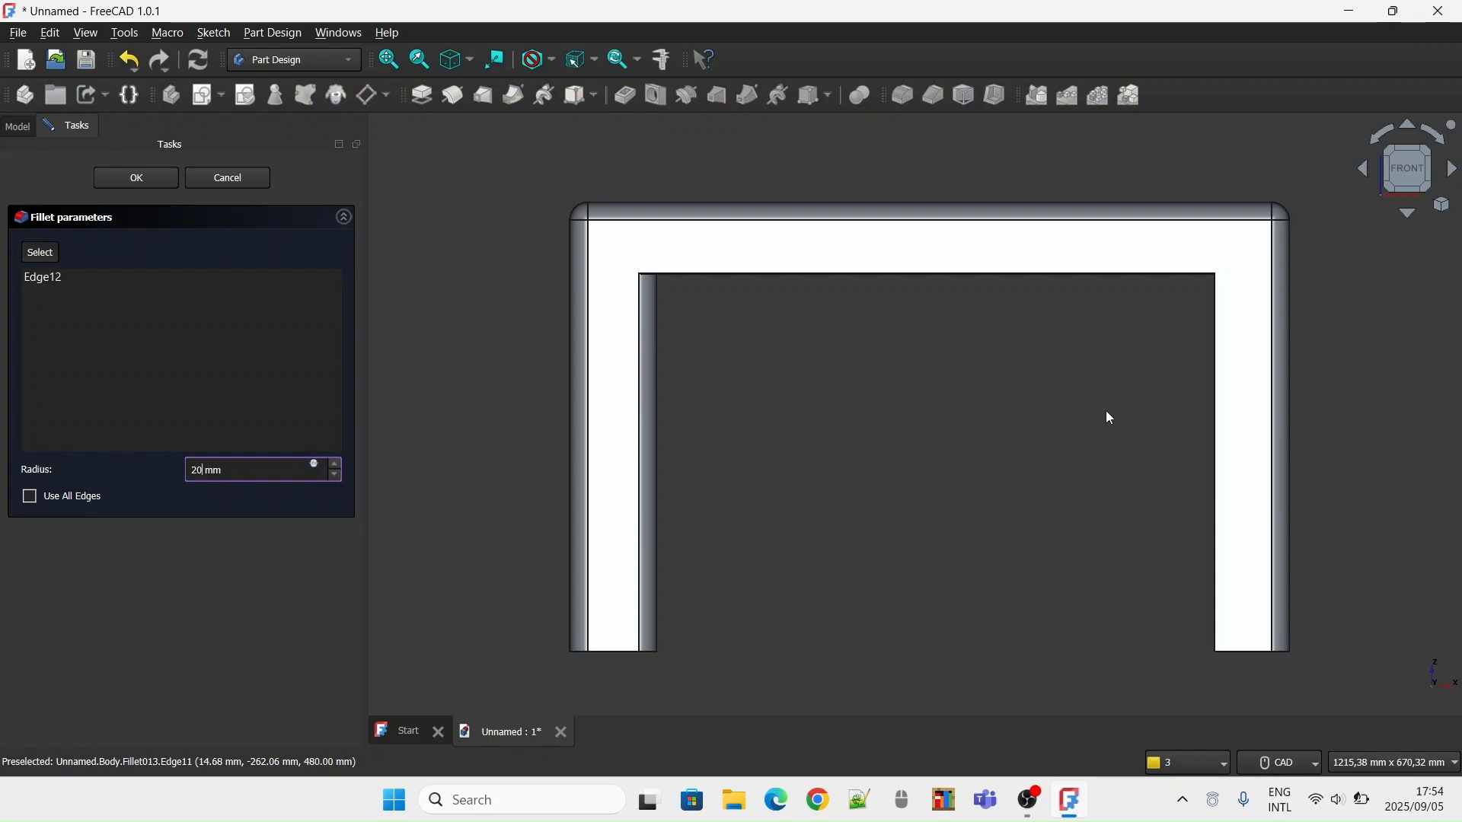
Fillet the front face's lower horizontal edge between the legs and the right leg's inner vertical edge with a 20 mm radius
key(Return)
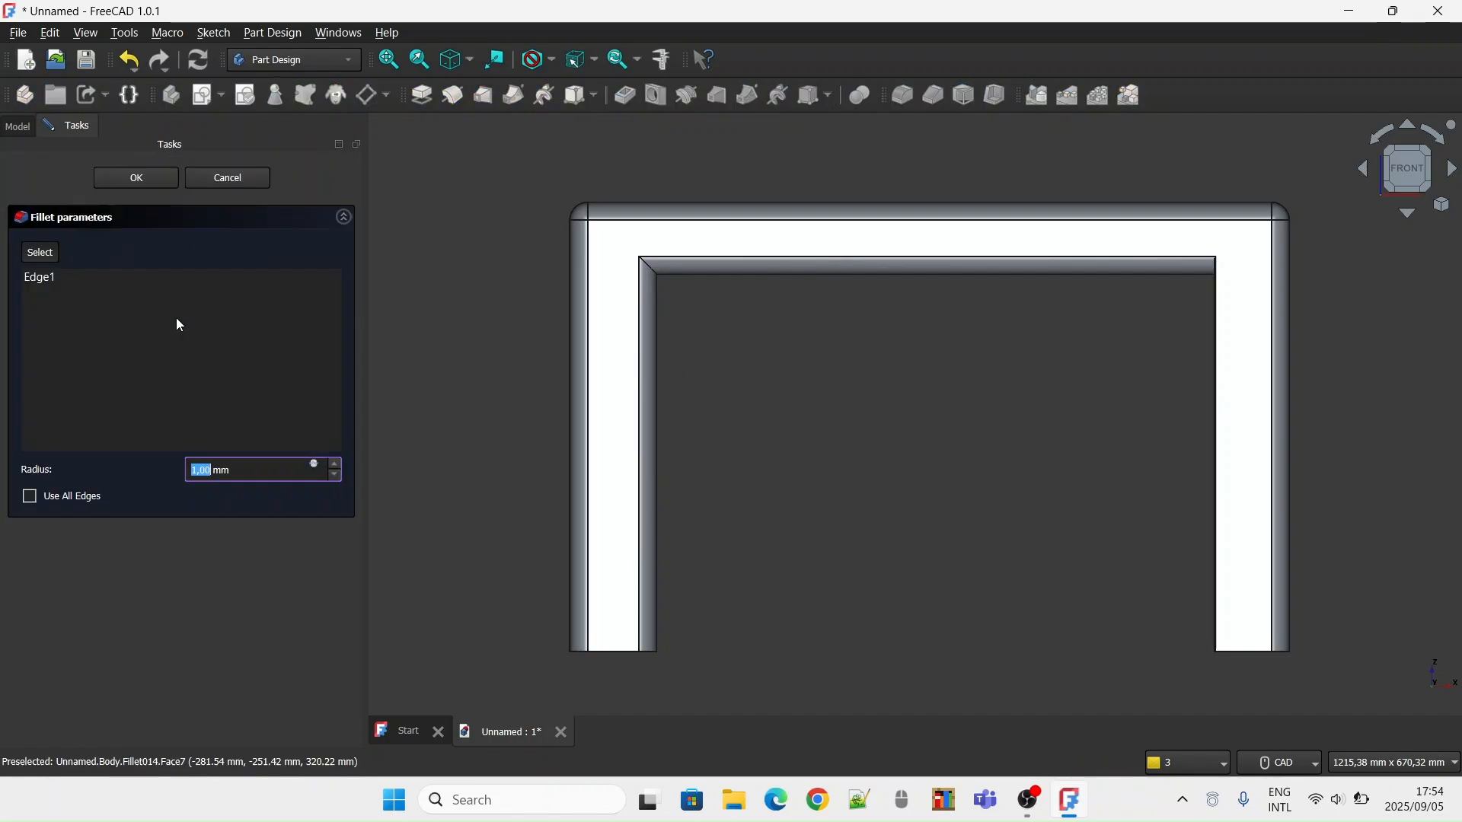
key(BackSpace)
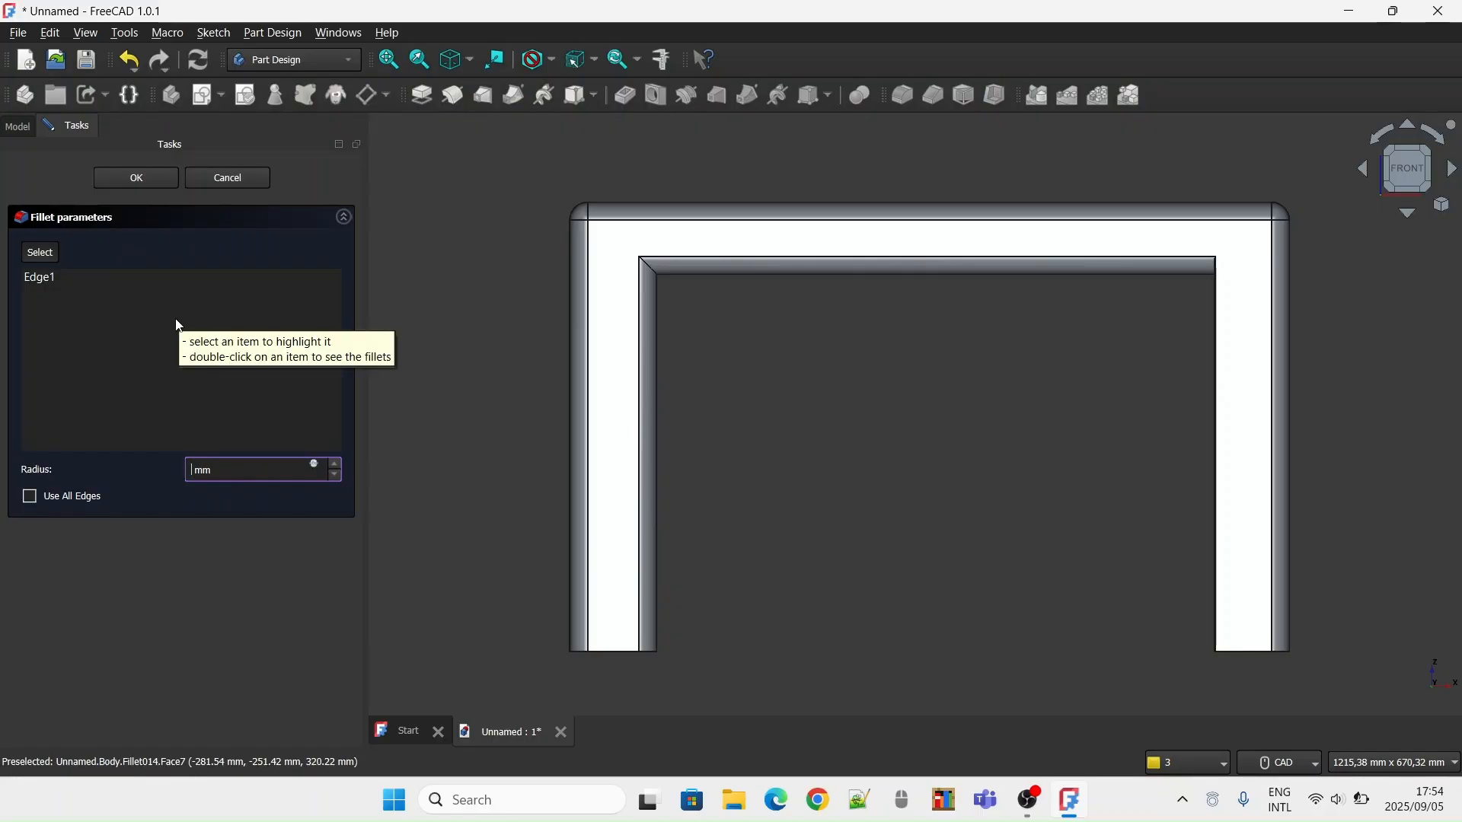
text(20)
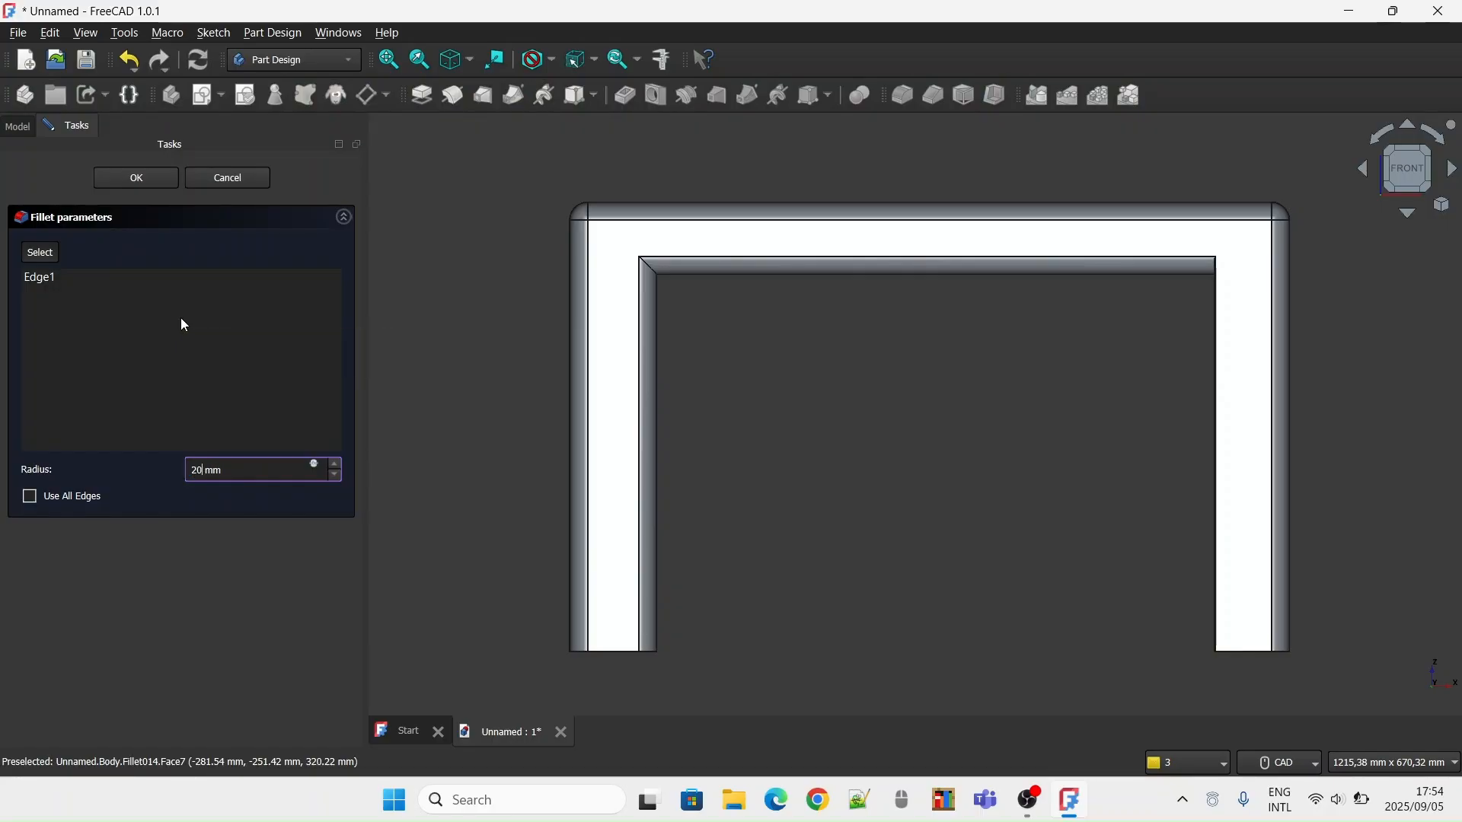
key(Return)
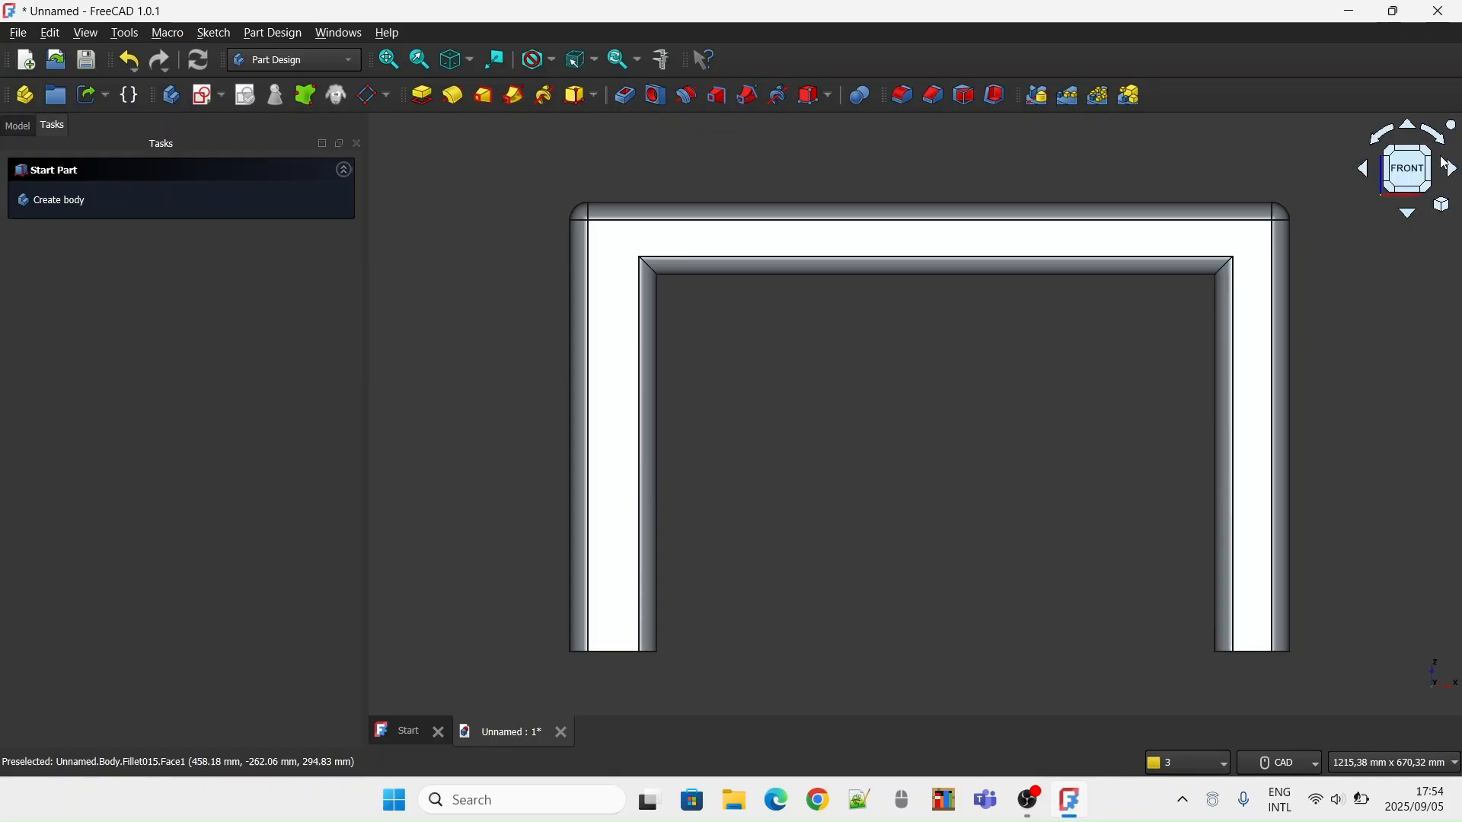
Examine the filleted table from the front, top, right and isometric directions to check its outer and inner edges
click(1429, 182)
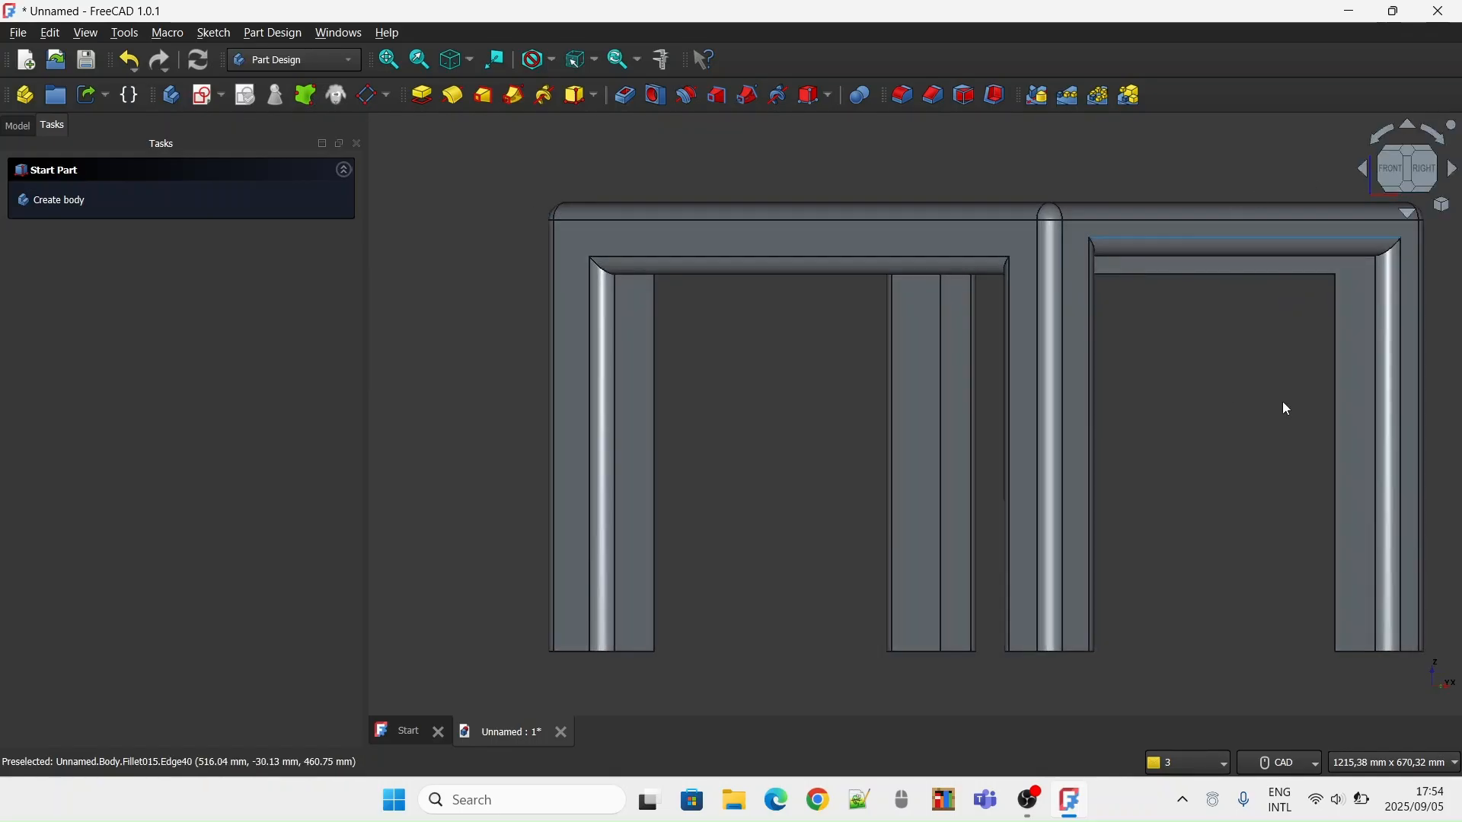
click(1409, 162)
click(1414, 153)
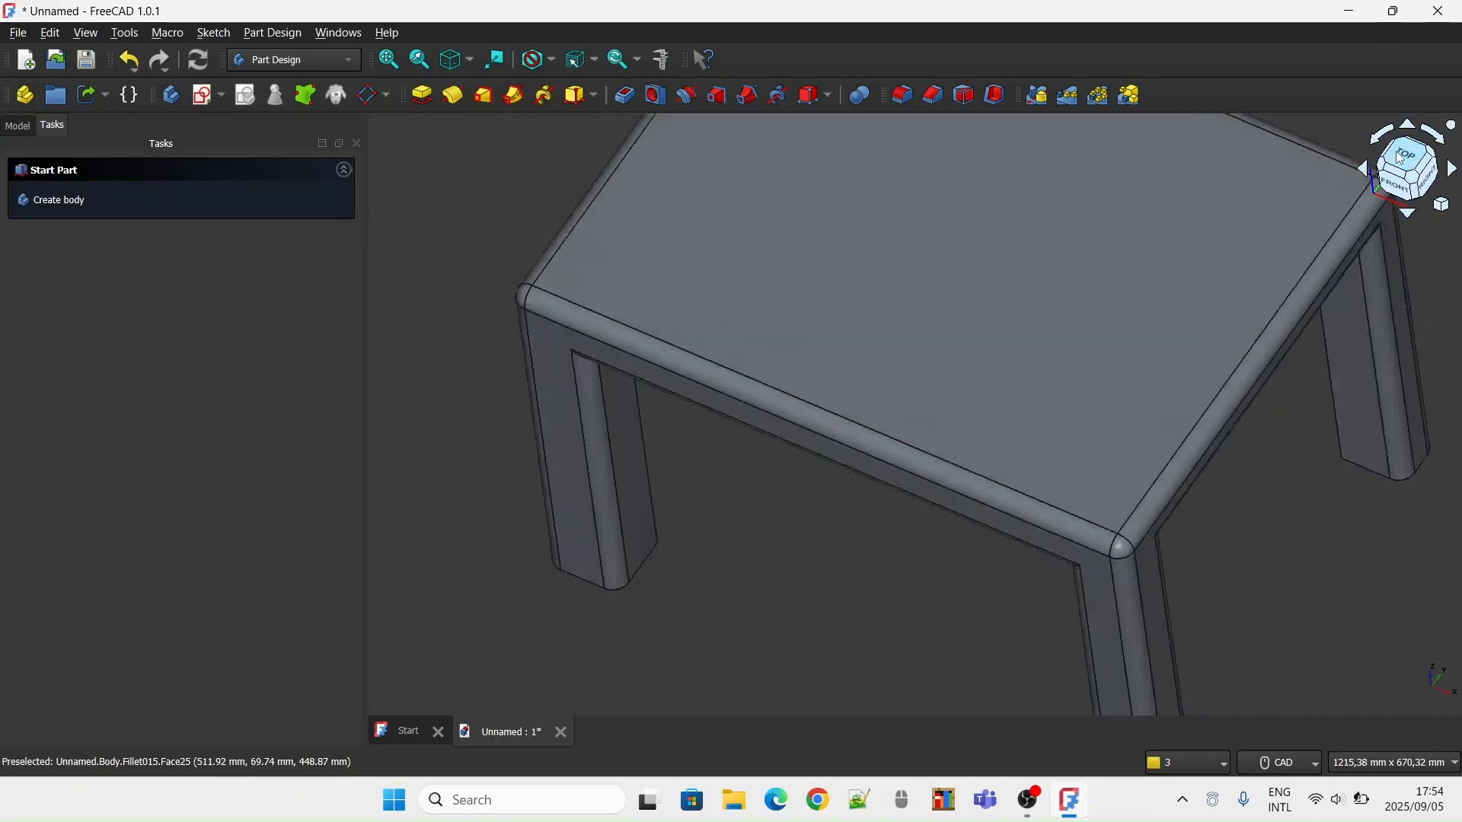
scroll(959, 246, down, 2)
middle_drag(958, 248, 939, 289)
scroll(941, 265, up, 1)
click(868, 300)
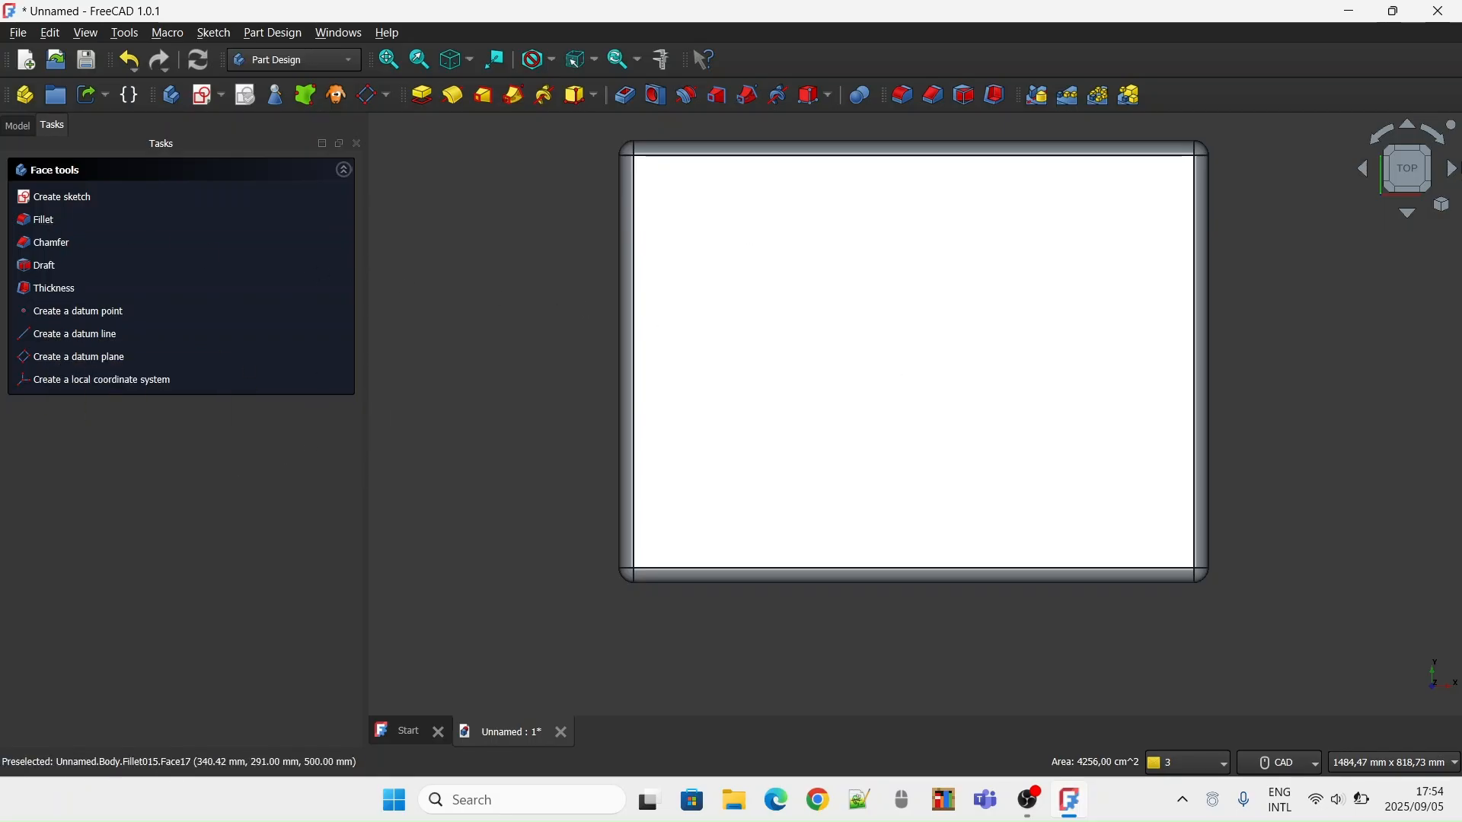
click(1416, 197)
click(1413, 191)
scroll(1374, 205, down, 2)
middle_drag(1331, 214, 1245, 221)
click(1416, 175)
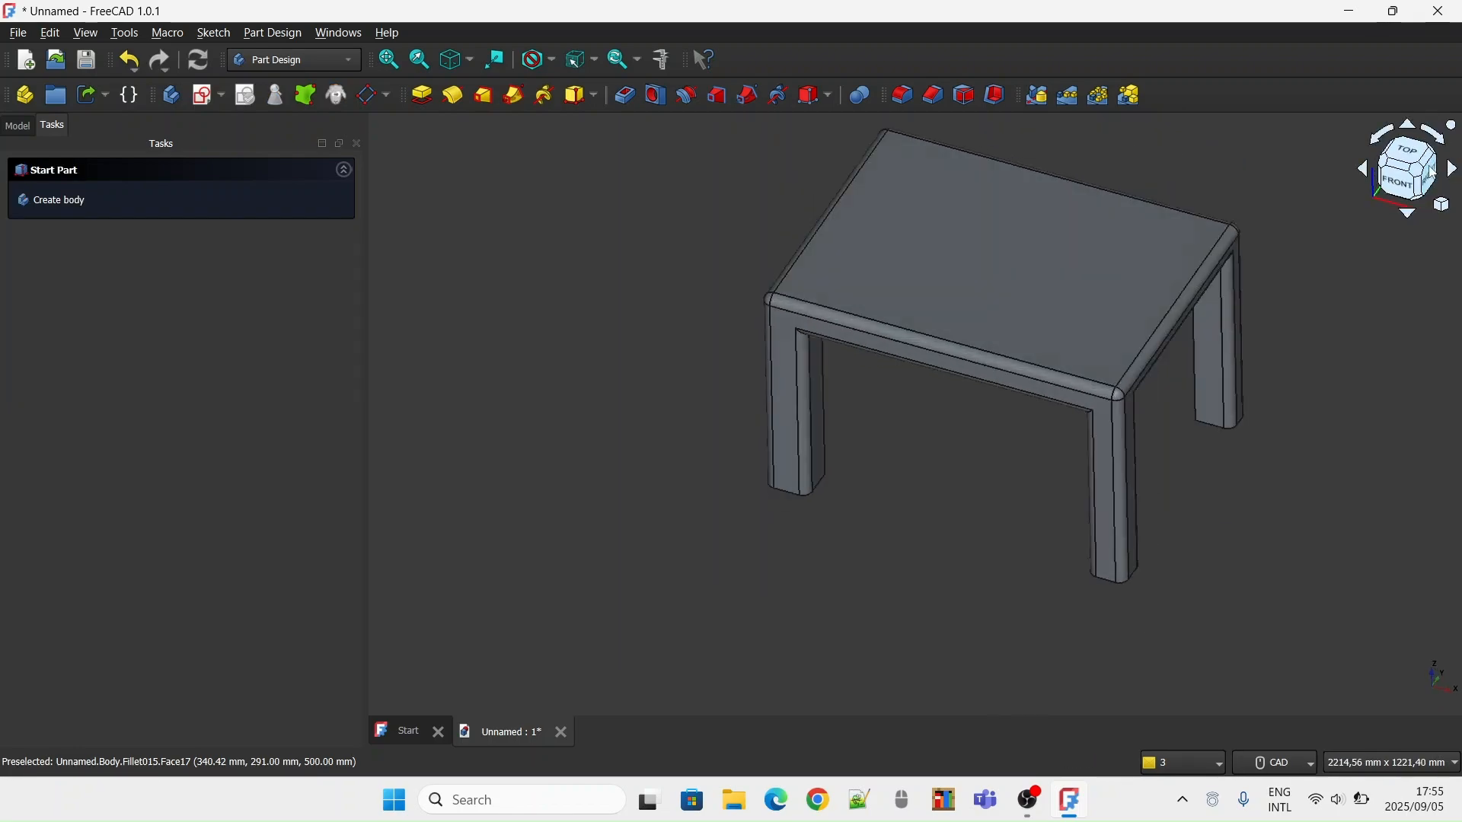
click(1420, 180)
click(1418, 156)
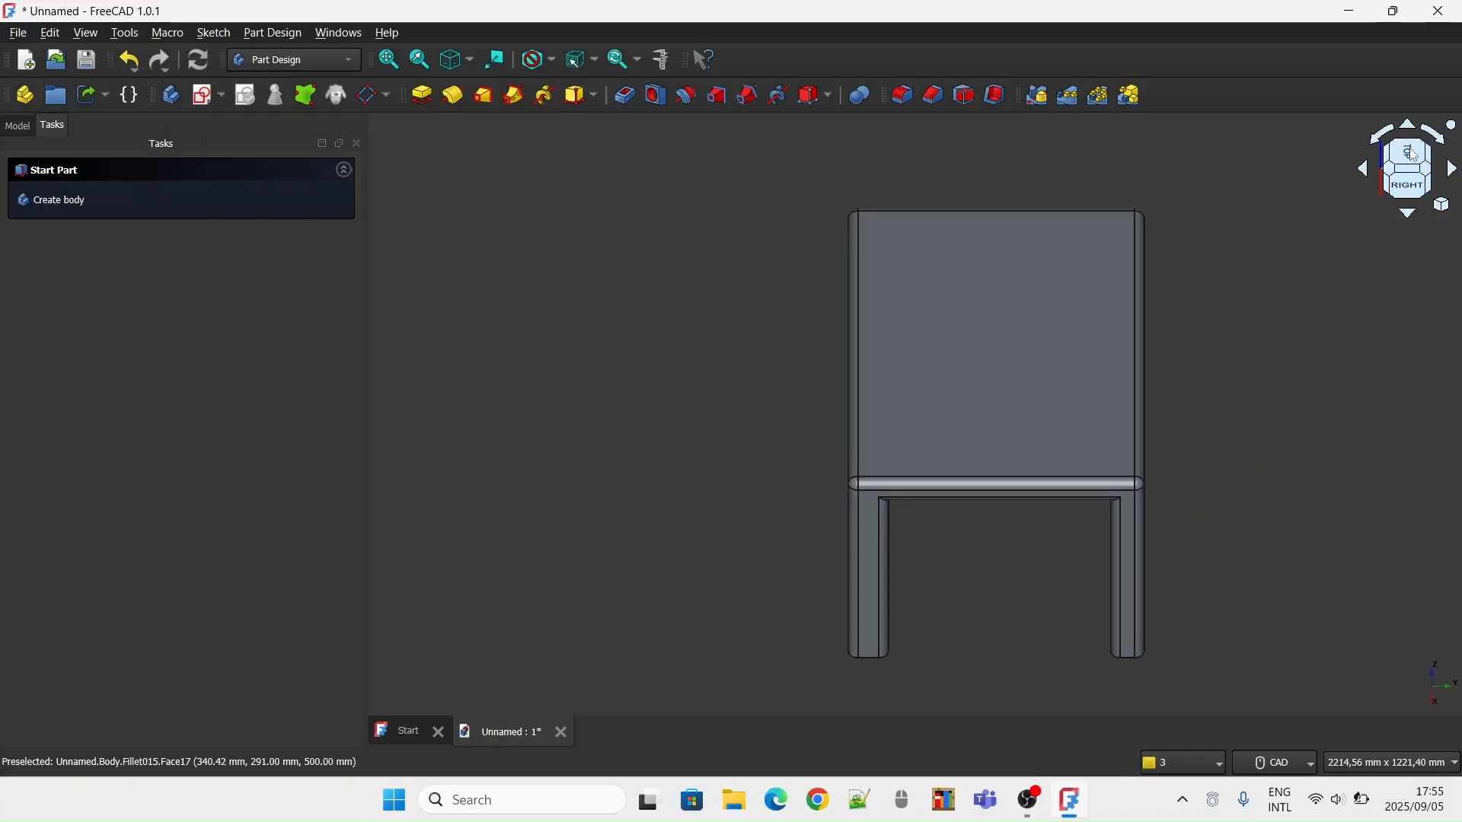
click(937, 378)
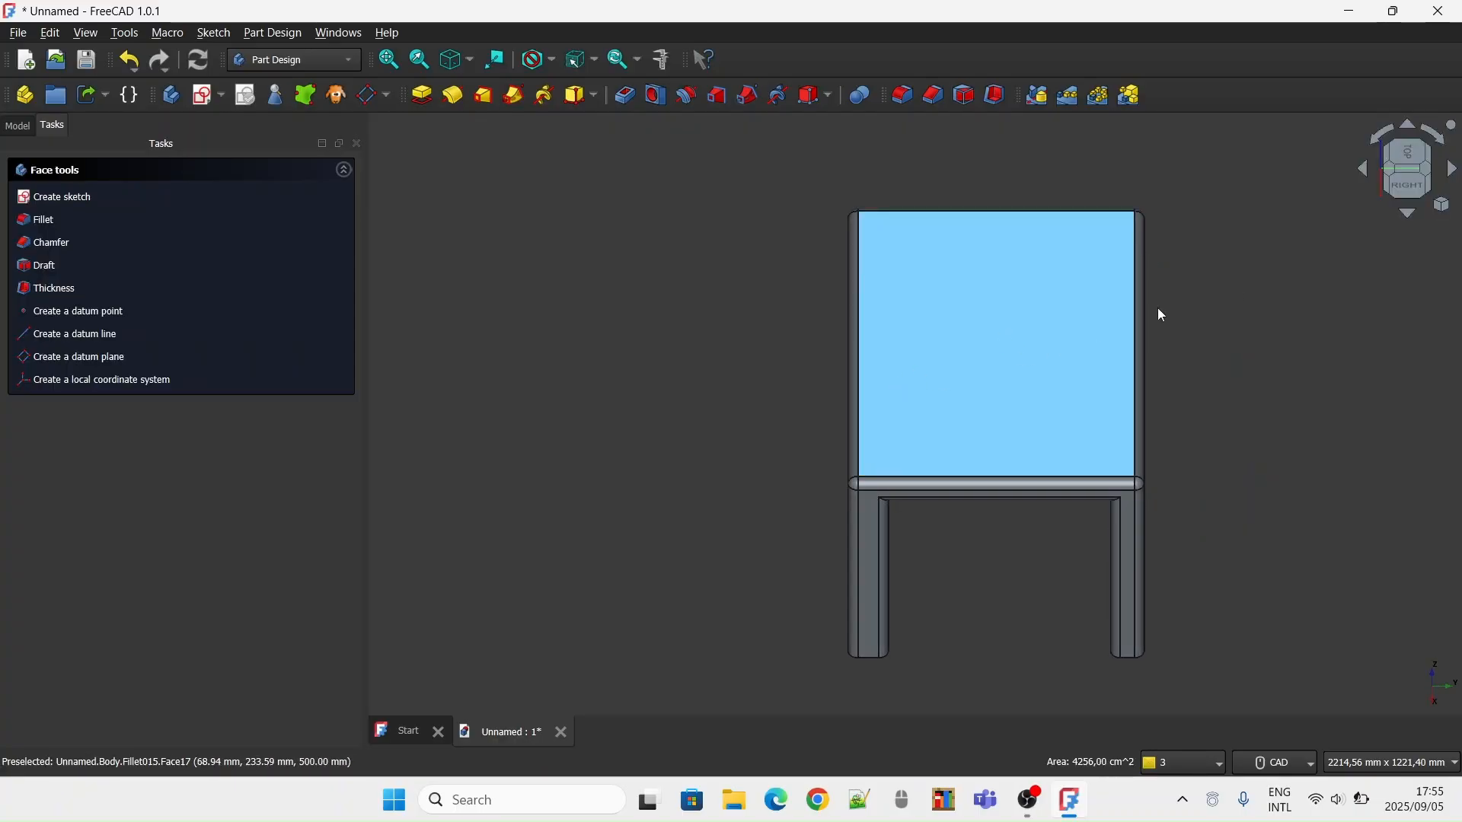
click(1299, 262)
click(1426, 171)
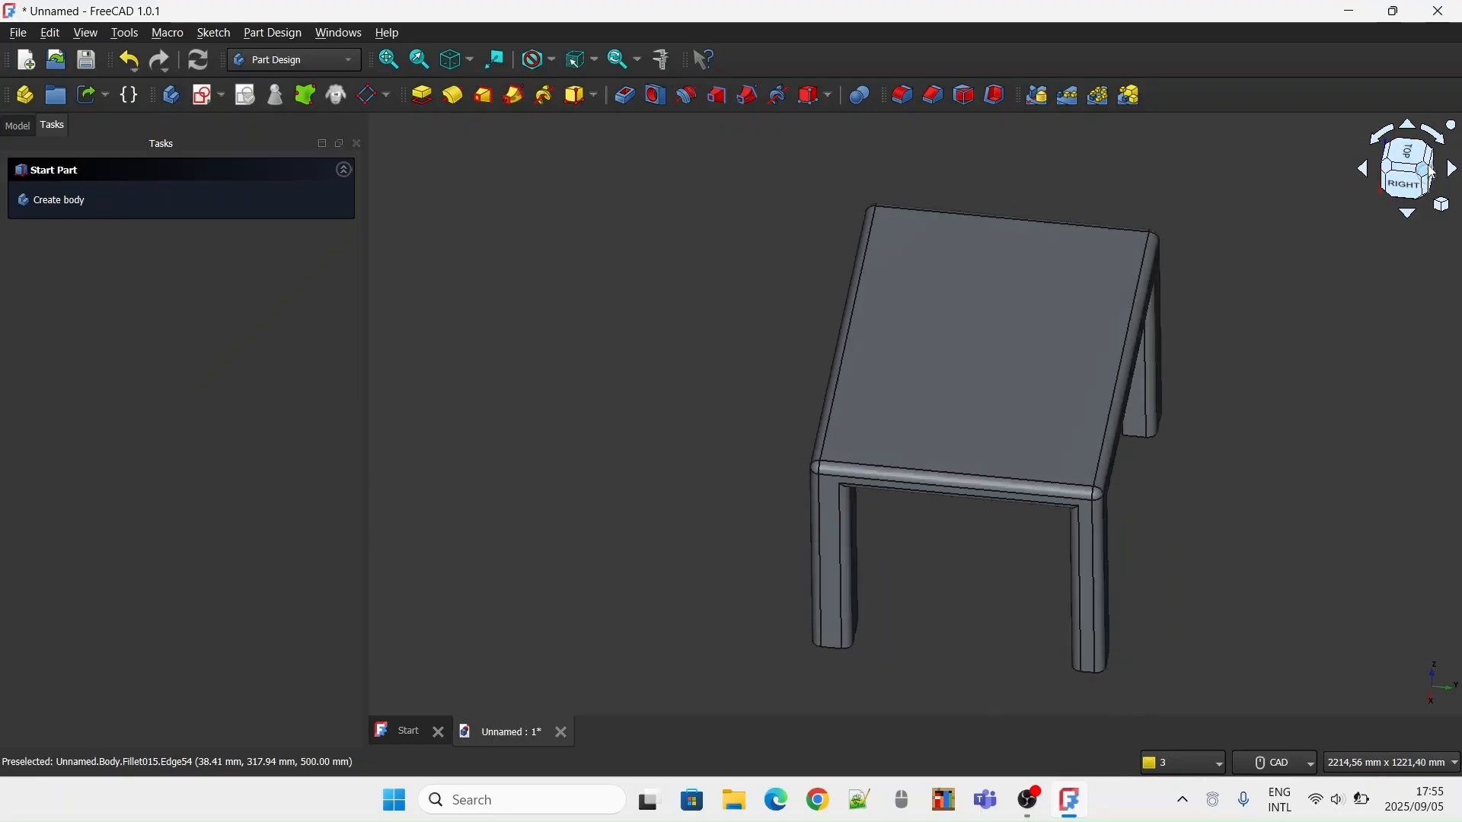
click(883, 378)
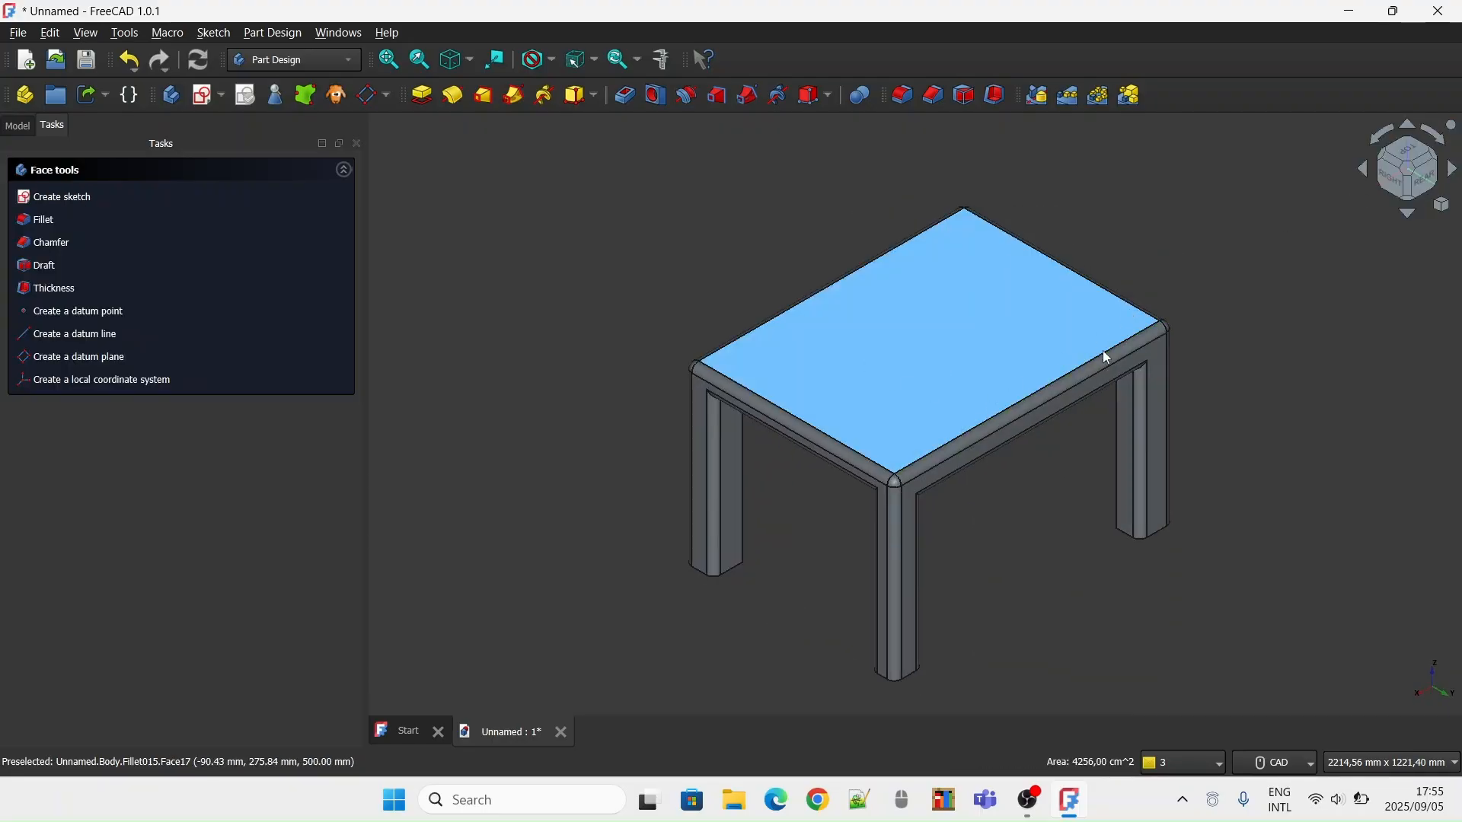
click(1057, 437)
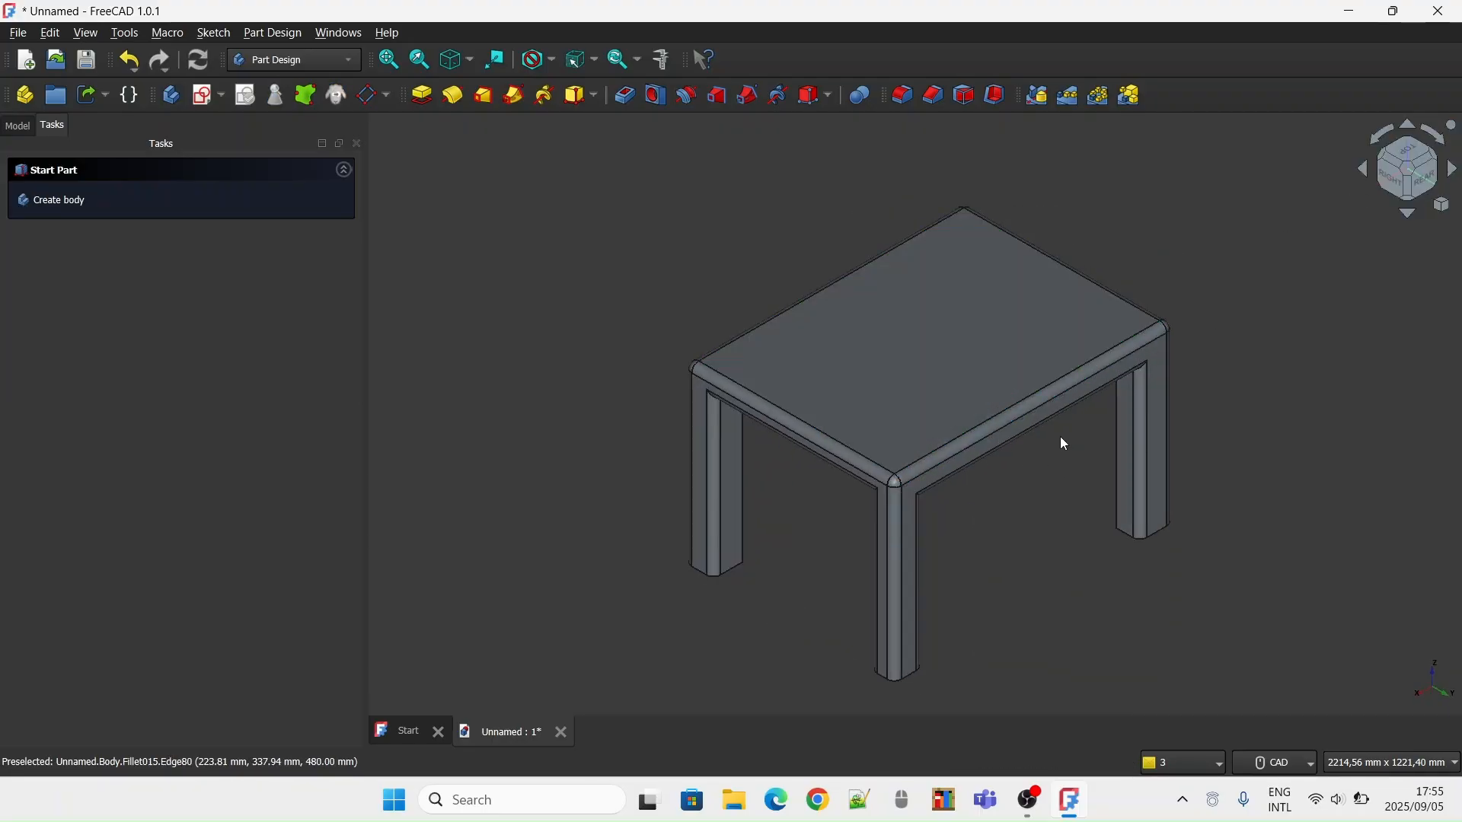